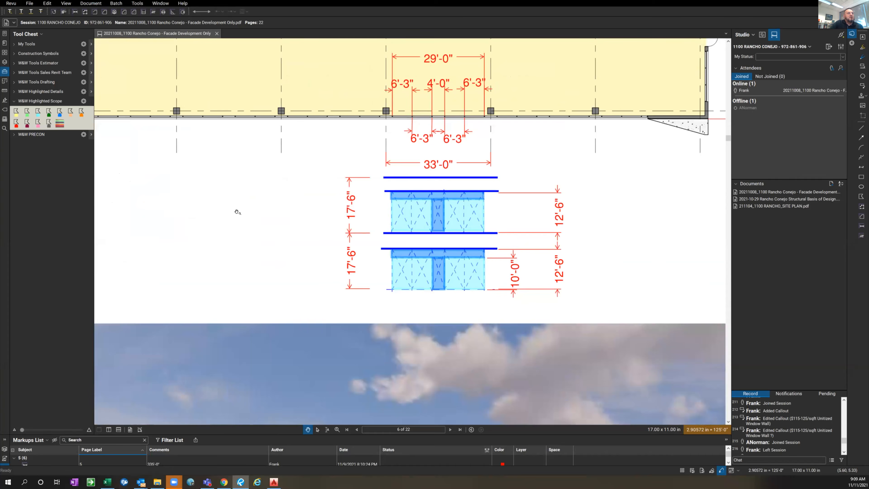
# Examine the dimensions of the small three-bay window sketch below the Building B ground floor plan
pyautogui.moveTo(253, 196); pyautogui.dragTo(488, 190)
pyautogui.scroll(-1, 489, 190)
pyautogui.scroll(-2, 282, 222)
pyautogui.moveTo(279, 223); pyautogui.dragTo(439, 221)
pyautogui.scroll(5, 319, 250)
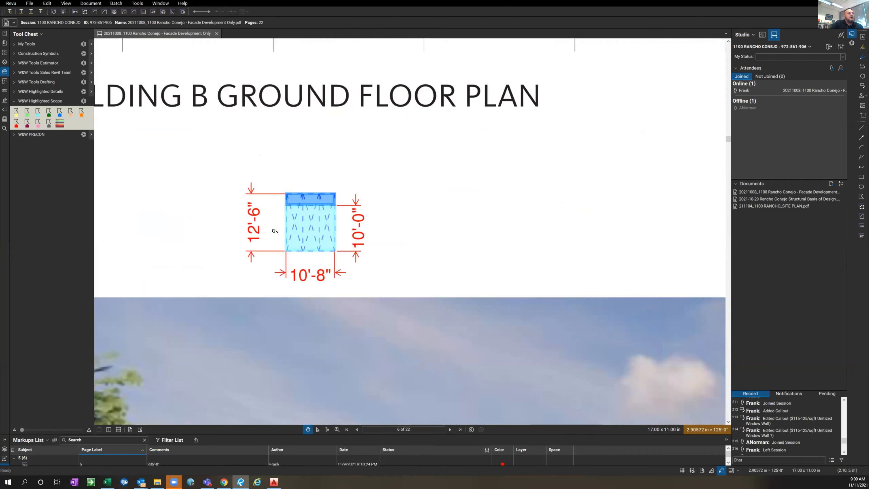
pyautogui.scroll(-3, 379, 241)
pyautogui.scroll(1, 423, 241)
pyautogui.moveTo(422, 242); pyautogui.dragTo(404, 185)
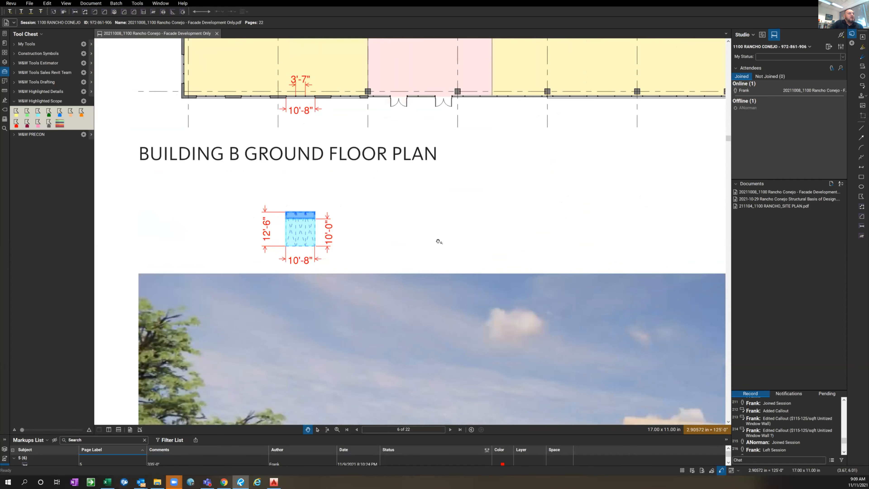
pyautogui.scroll(2, 325, 266)
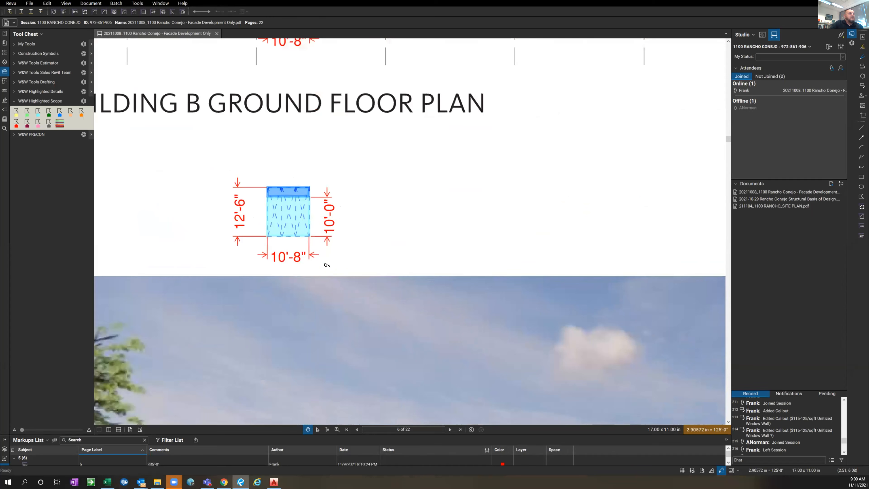
pyautogui.scroll(-2, 369, 229)
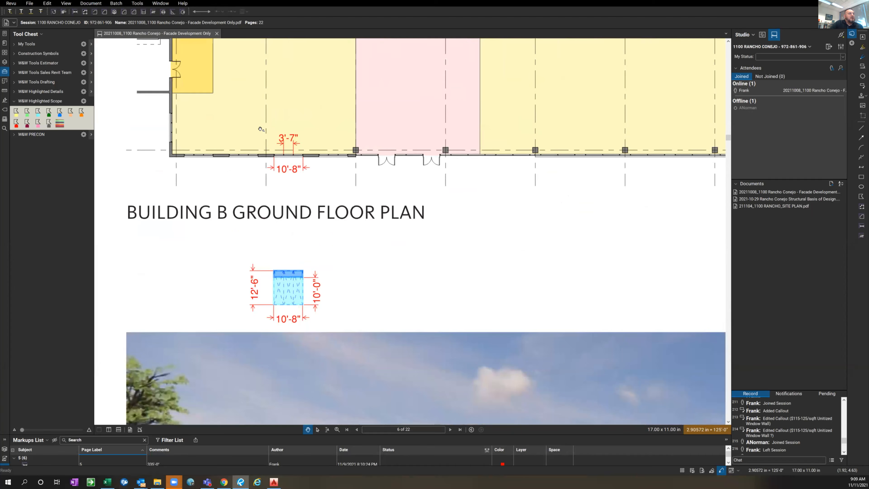
pyautogui.moveTo(384, 295); pyautogui.dragTo(385, 289)
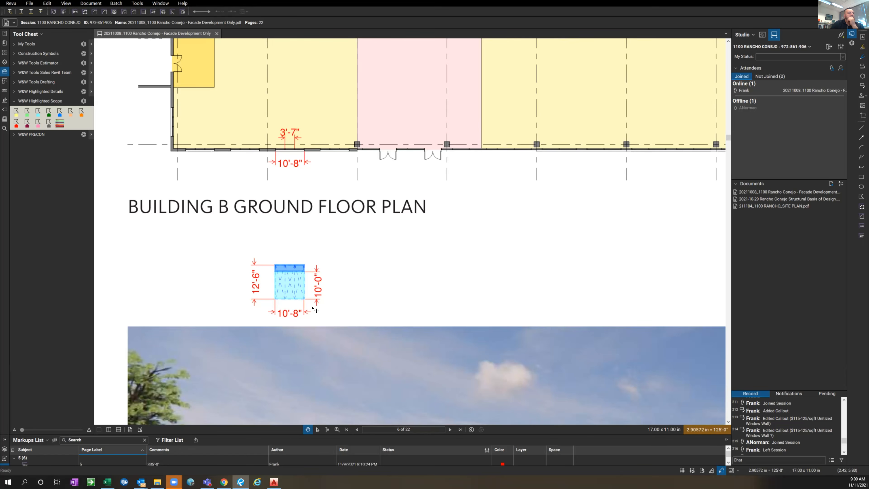
pyautogui.scroll(3, 308, 306)
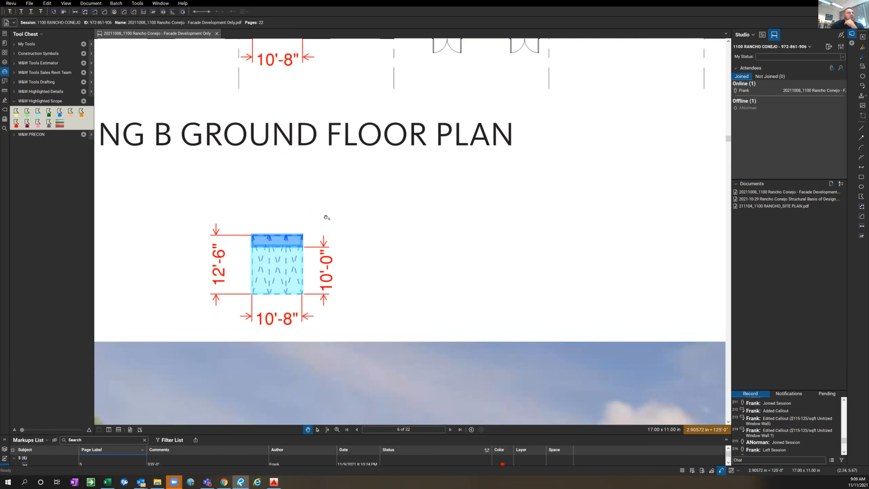
pyautogui.scroll(3, 383, 201)
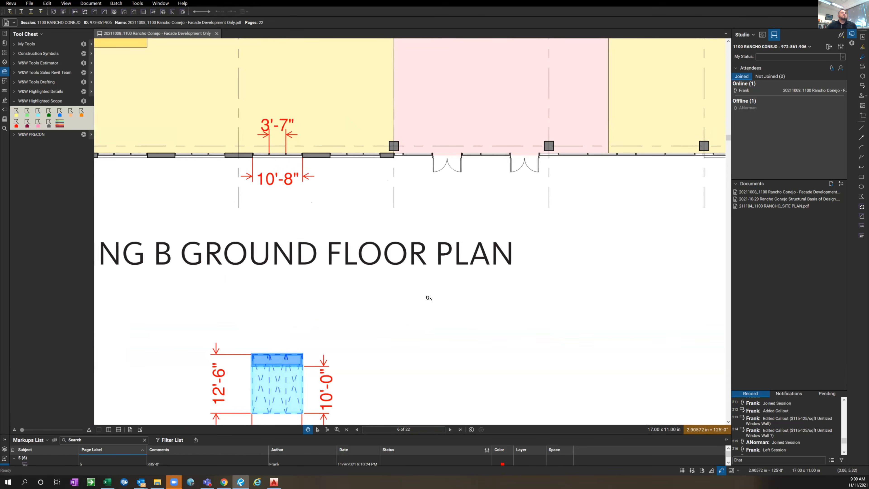
pyautogui.scroll(-3, 439, 333)
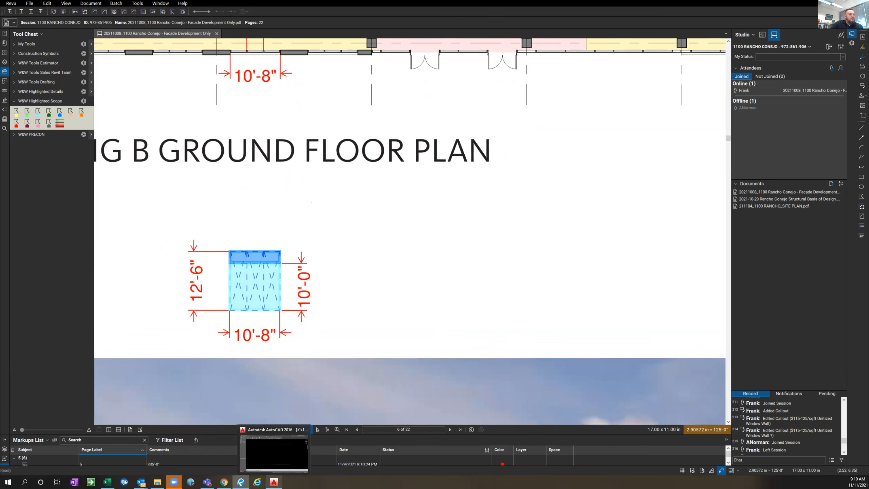
# Switch to AutoCAD and run the WINDOWS command with a rough opening 10'8 wide and 12'6 high
pyautogui.click(274, 481)
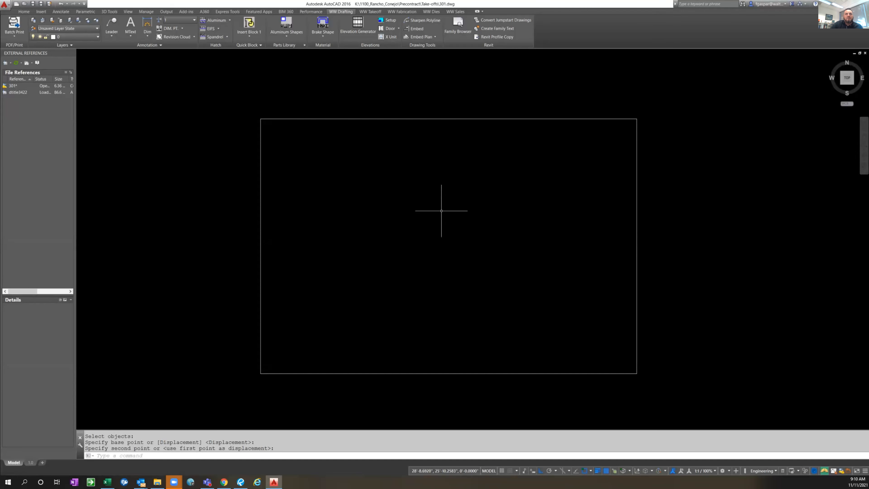
pyautogui.moveTo(553, 277); pyautogui.dragTo(515, 267, button='middle')
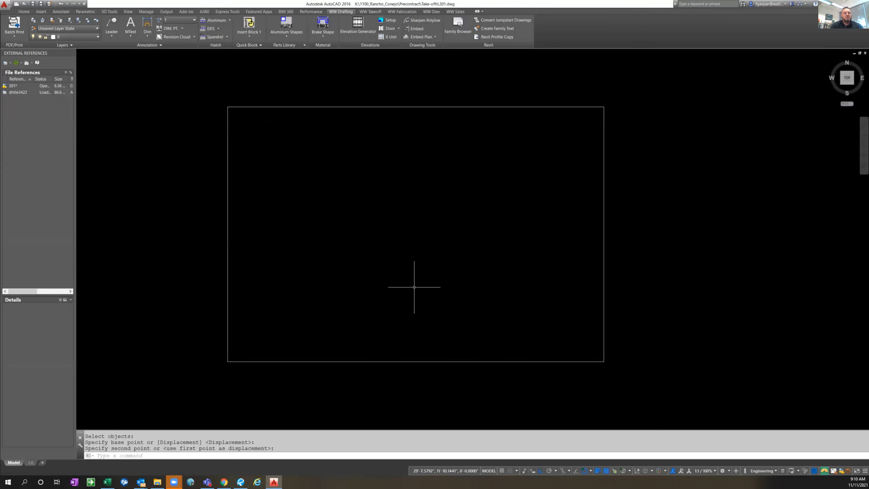
pyautogui.write('WINDOWS')
pyautogui.press('Return')
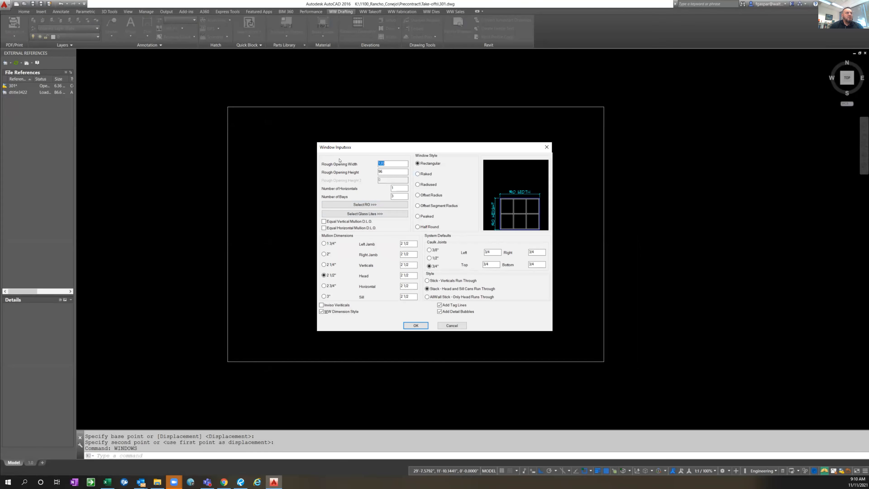
pyautogui.write("10'8")
pyautogui.press('Tab')
pyautogui.write("12'6")
pyautogui.press('Tab')
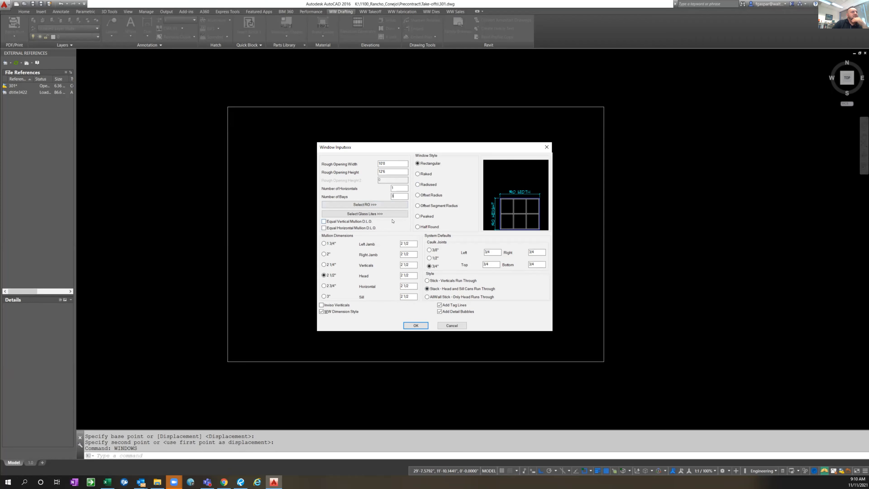
# Enable Equal Vertical Mullion D.L.O., choose the Stick - Verticals Run Through style, disable Add Detail Bubbles, and accept the window settings
pyautogui.click(323, 222)
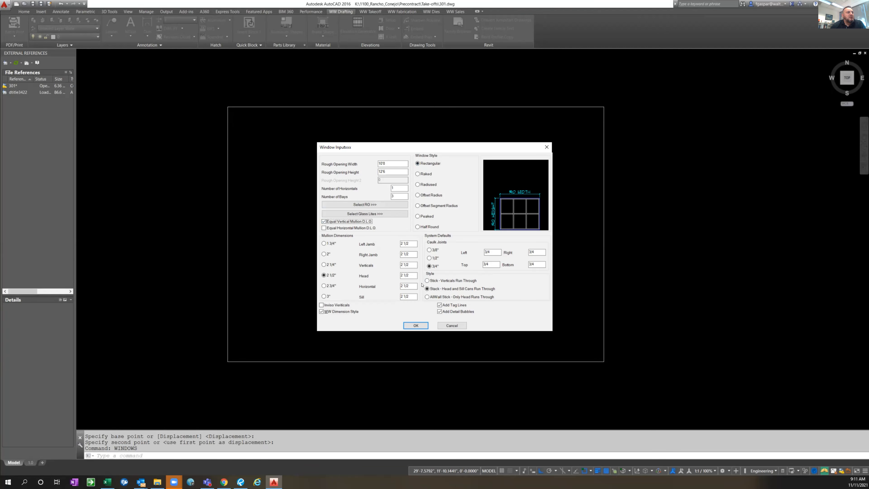
pyautogui.click(431, 280)
pyautogui.click(440, 312)
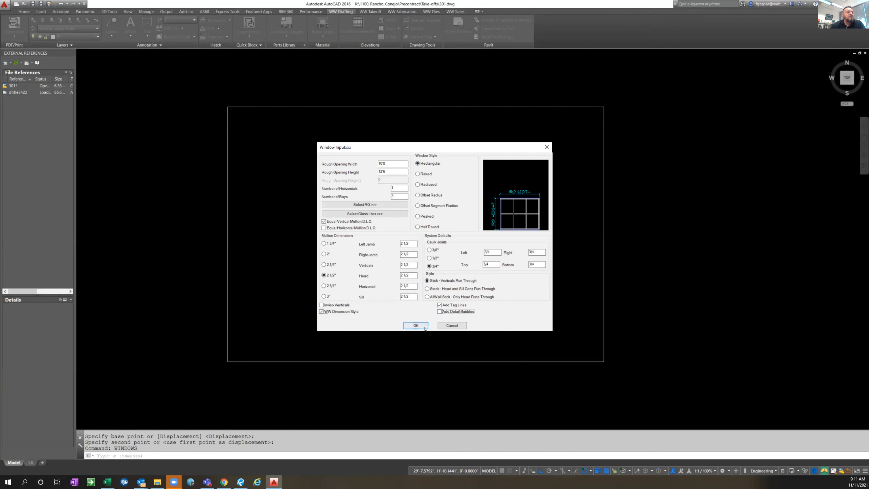
pyautogui.click(416, 325)
pyautogui.click(415, 325)
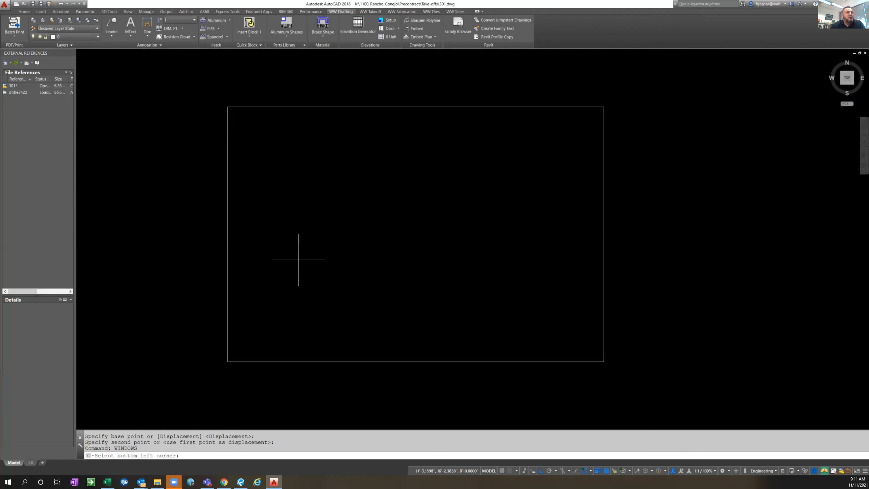
# Place the window elevation in the lower-left part of the frame with the top of its first horizontal at 10'
pyautogui.click(291, 306)
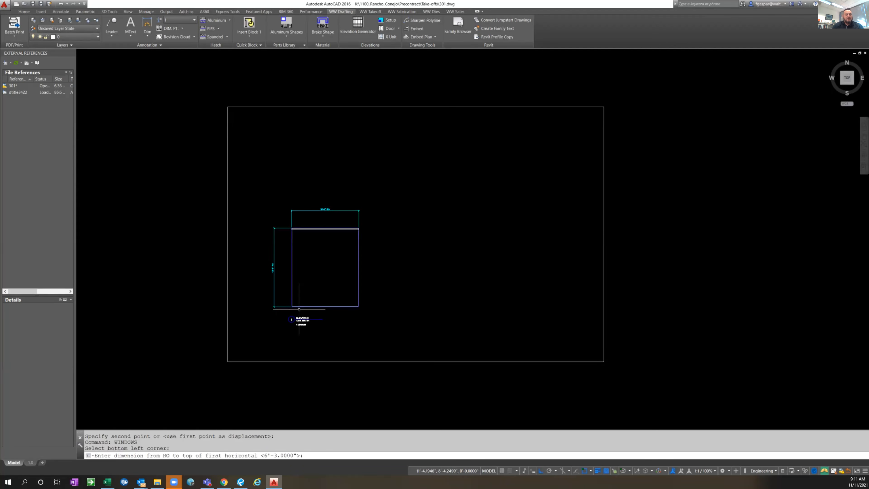
pyautogui.write("10'")
pyautogui.press('Return')
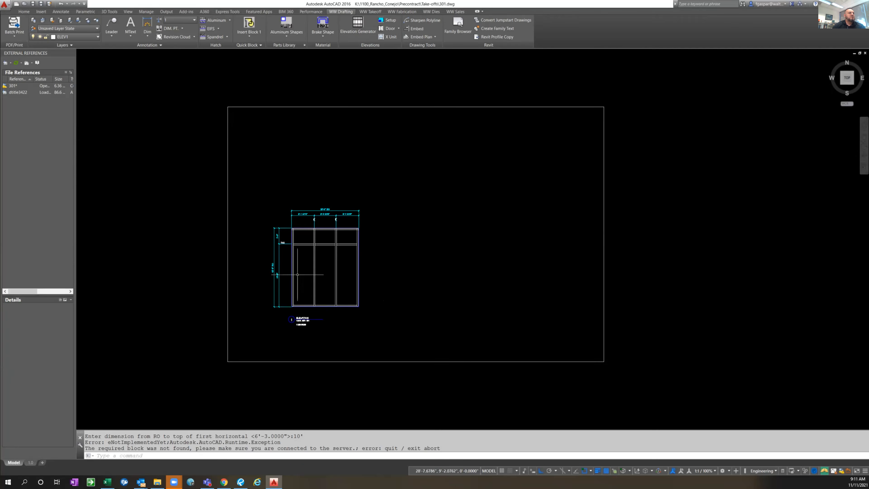
# Change the elevation title text to "BLDG1 UNITIZED WINDOW WALL"
pyautogui.scroll(2, 307, 274)
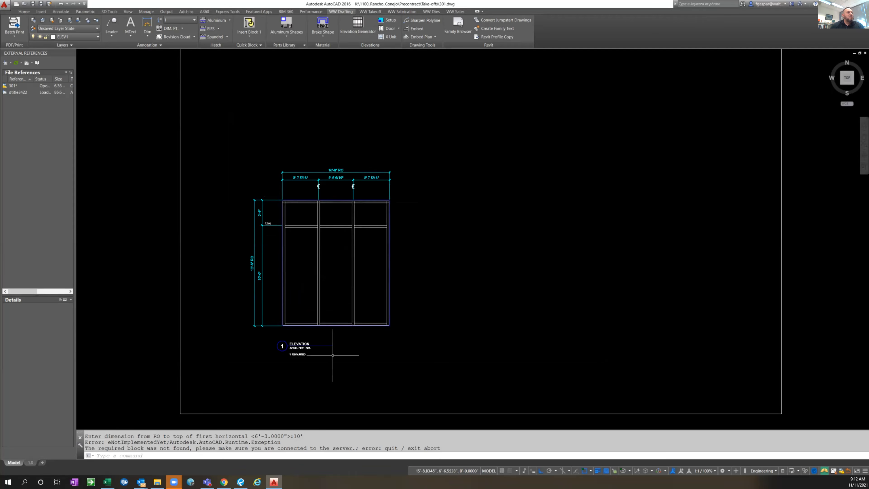
pyautogui.press('Escape')
pyautogui.press('Escape')
pyautogui.scroll(4, 294, 337)
pyautogui.write('ed')
pyautogui.press('Return')
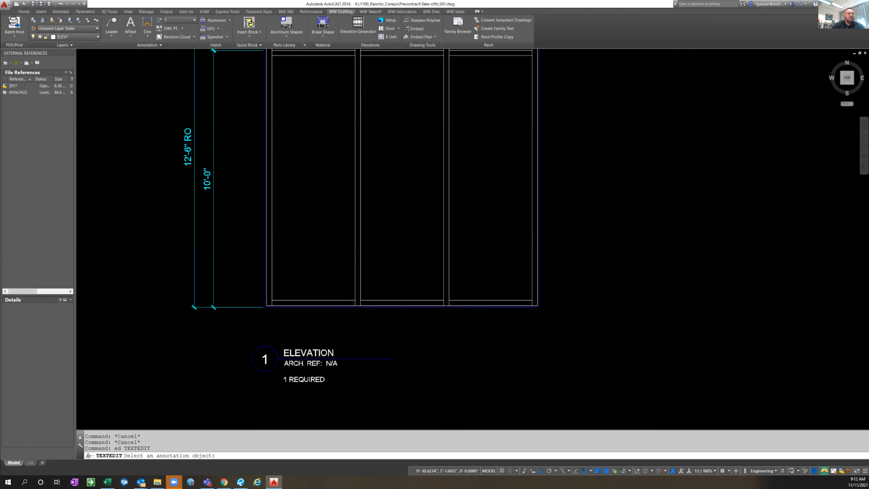
pyautogui.click(306, 347)
pyautogui.write('BLDG')
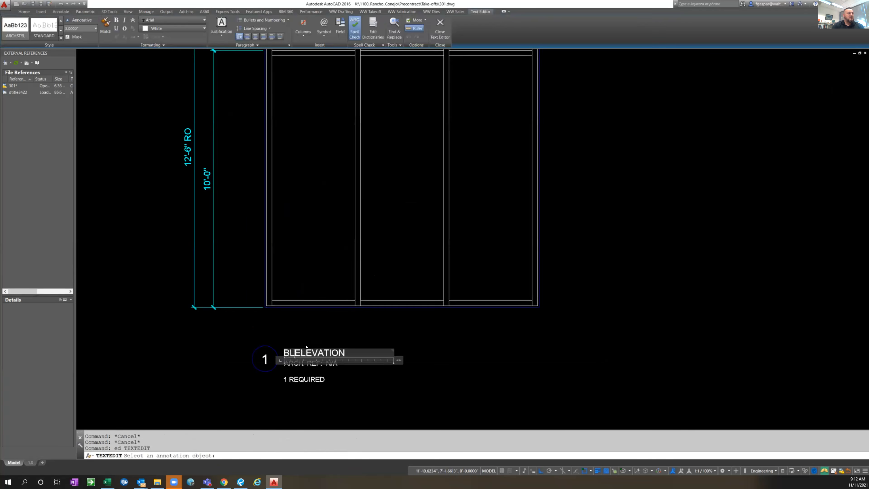
pyautogui.hotkey('shift', 'End')
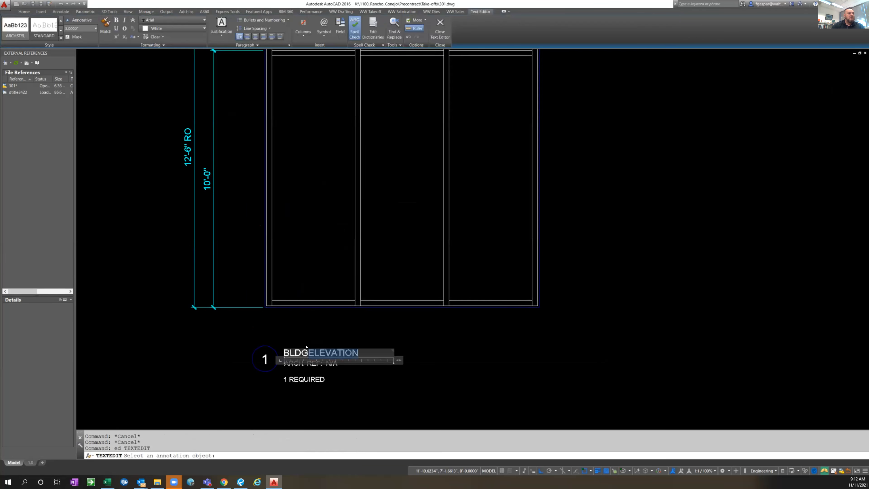
pyautogui.press('Delete')
pyautogui.write('1 UNITIZED')
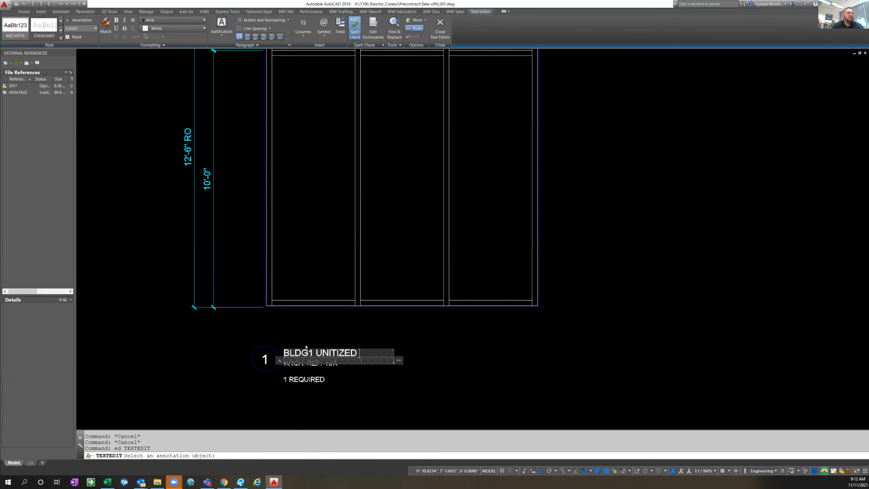
pyautogui.write(' WINDOW W')
pyautogui.press('BackSpace')
pyautogui.press('BackSpace')
pyautogui.press('BackSpace')
pyautogui.press('BackSpace')
pyautogui.press('BackSpace')
pyautogui.press('BackSpace')
pyautogui.press('BackSpace')
pyautogui.write('INDOW WALL')
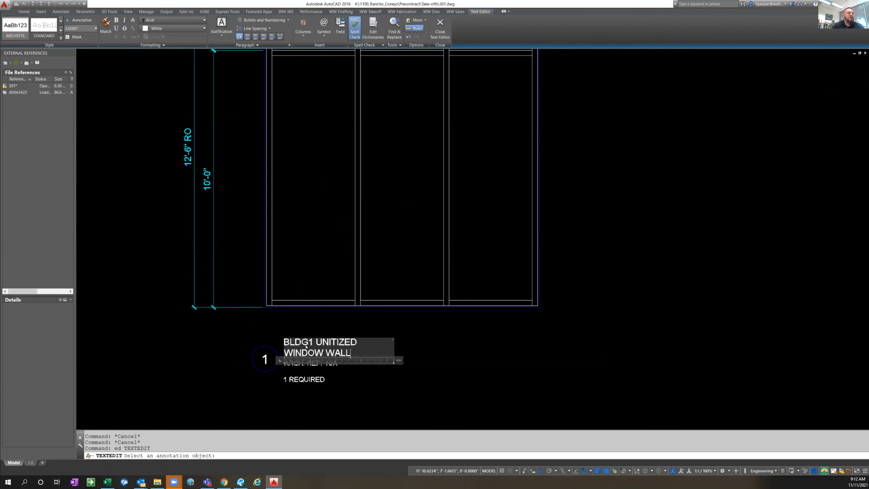
pyautogui.click(413, 340)
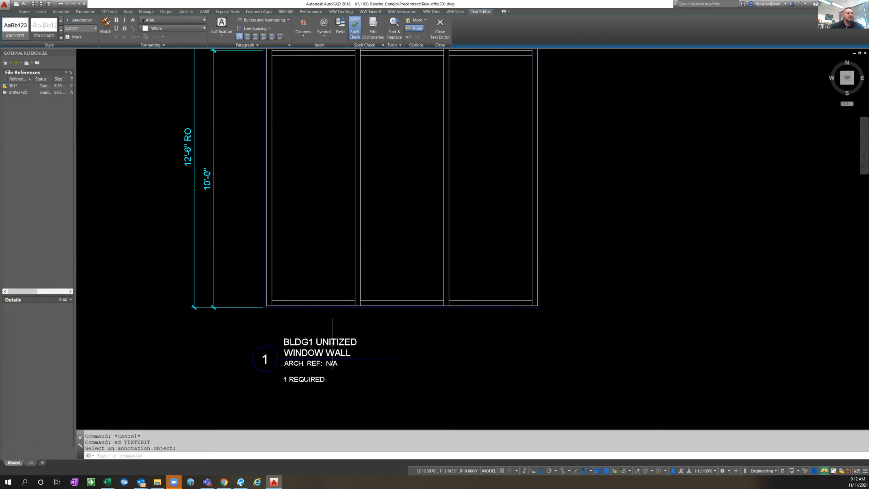
pyautogui.press('Escape')
# Widen the title's text box so that the whole elevation title fits on one line
pyautogui.click(398, 353)
pyautogui.click(394, 355)
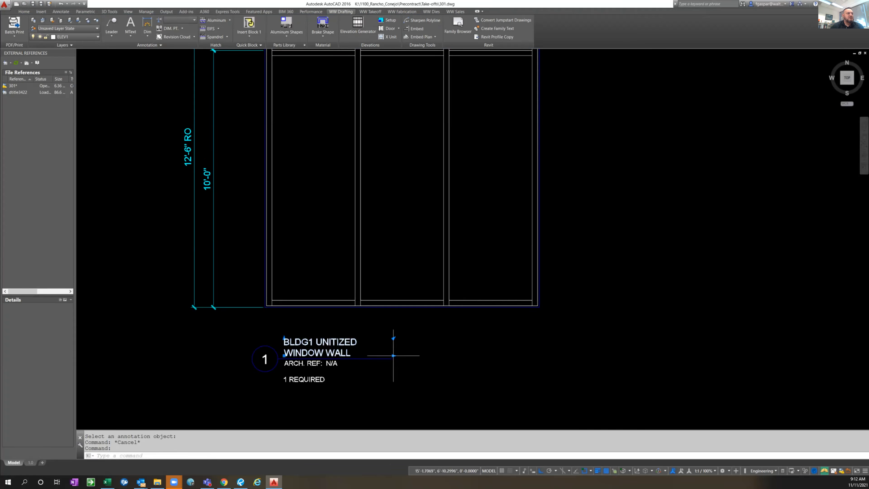
pyautogui.click(429, 354)
pyautogui.press('Escape')
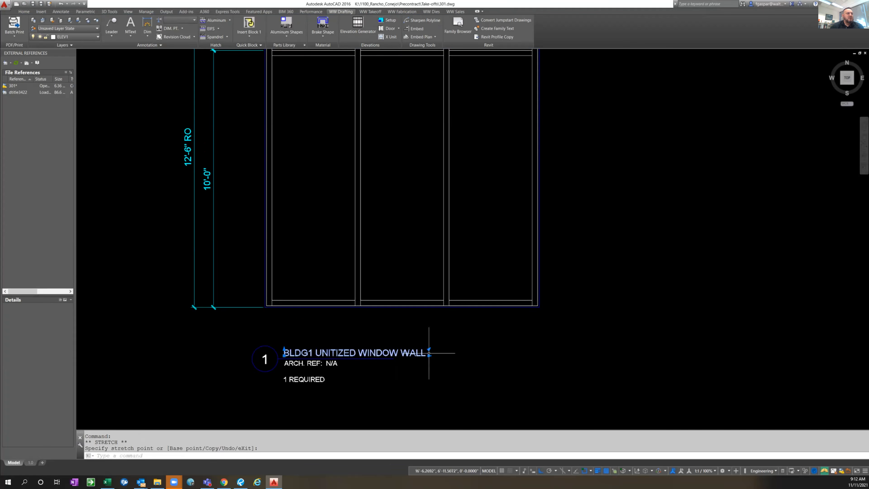
# Stretch the title's underline to match the full length of the elevation title
pyautogui.click(382, 359)
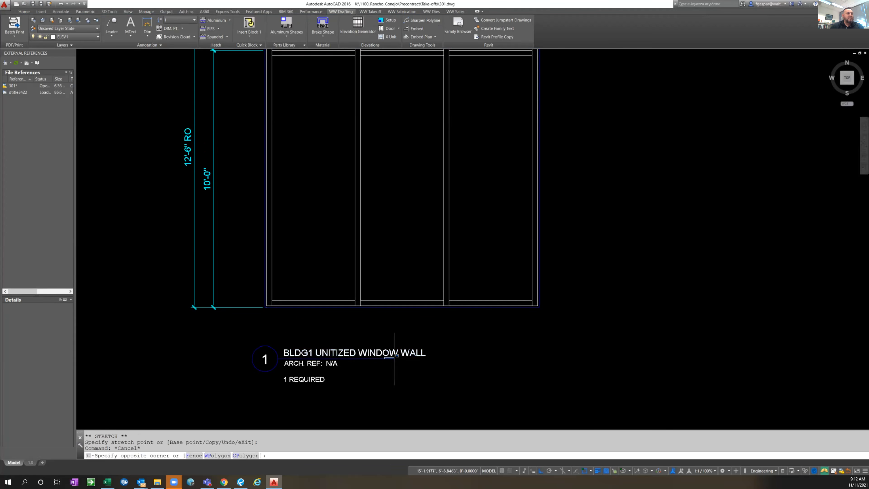
pyautogui.press('Escape')
pyautogui.click(384, 359)
pyautogui.click(393, 358)
pyautogui.click(430, 359)
pyautogui.press('Escape')
pyautogui.press('Escape')
pyautogui.write('ed')
pyautogui.press('Return')
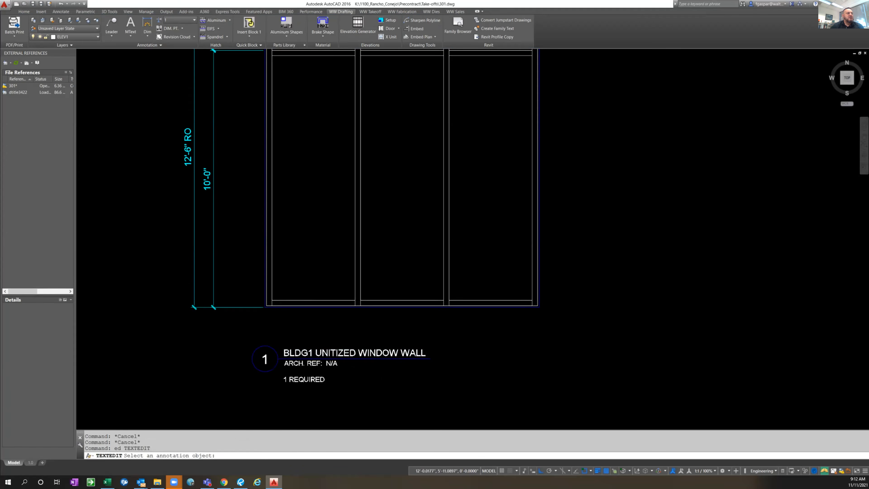
pyautogui.click(324, 380)
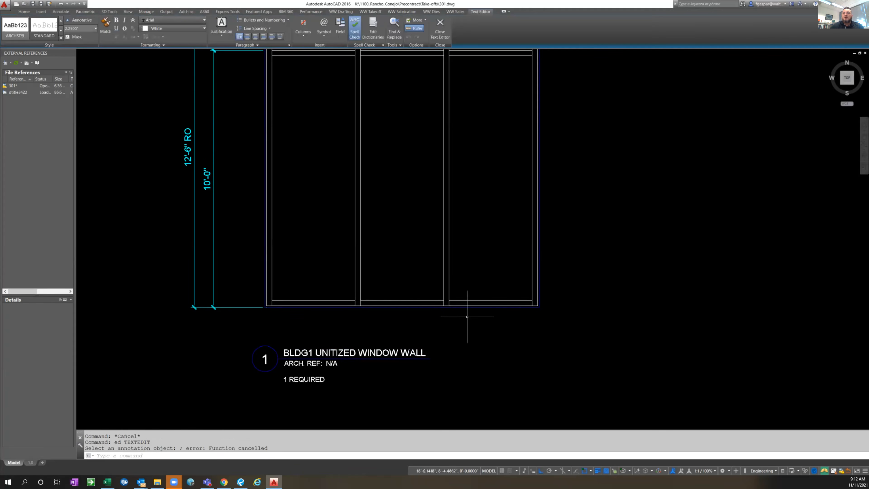
pyautogui.press('Escape')
pyautogui.scroll(-2, 468, 294)
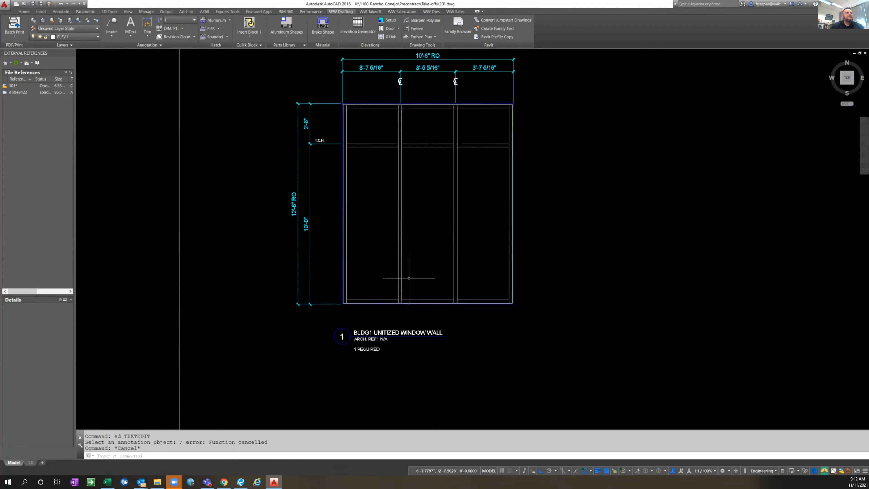
pyautogui.scroll(-2, 450, 223)
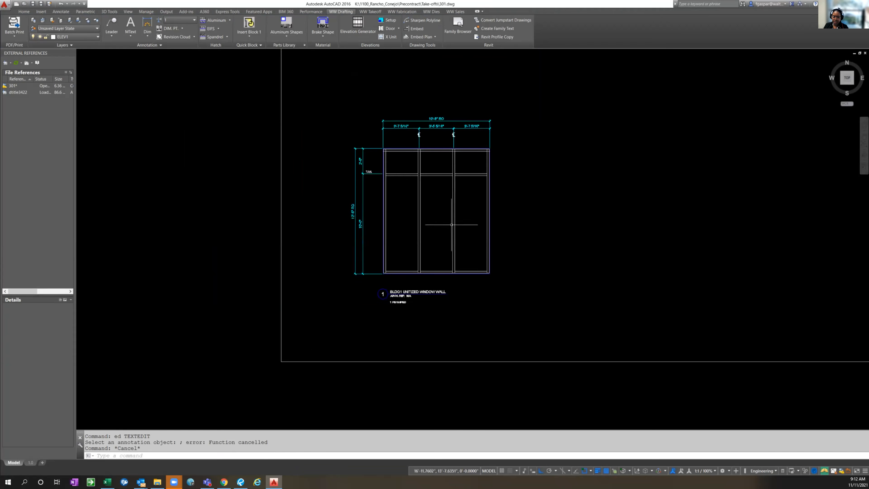
pyautogui.scroll(2, 451, 225)
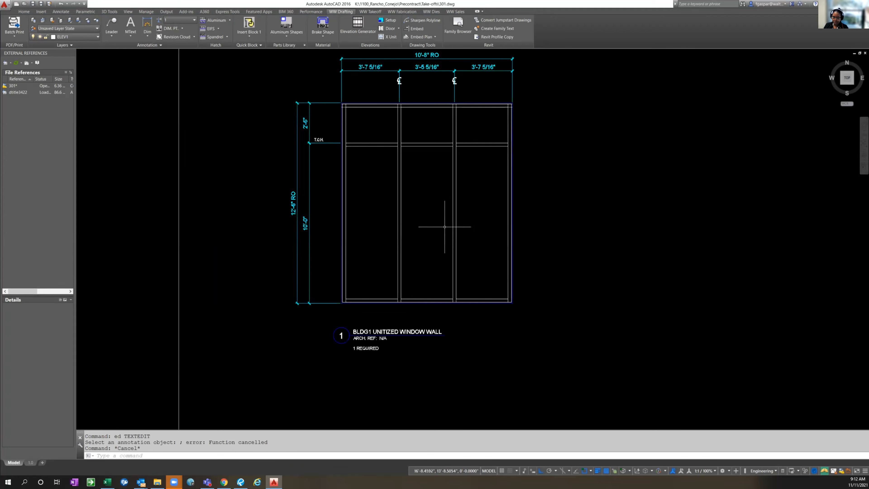
pyautogui.write('E')
pyautogui.press('Escape')
pyautogui.write('E')
pyautogui.press('Return')
pyautogui.press('Escape')
pyautogui.press('Escape')
pyautogui.press('Escape')
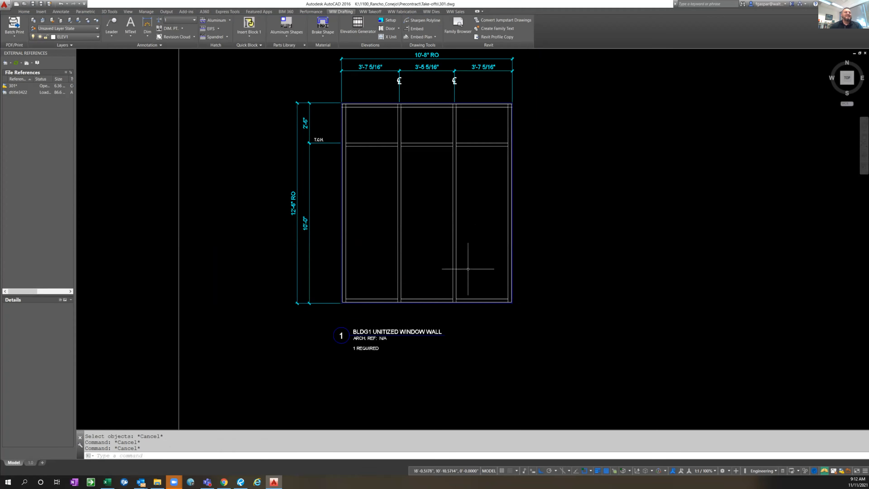
# Examine the two finished unitized window wall elevations below the drawing frame, including their titles and required quantities
pyautogui.scroll(-2, 468, 268)
pyautogui.moveTo(490, 295); pyautogui.dragTo(431, 113, button='middle')
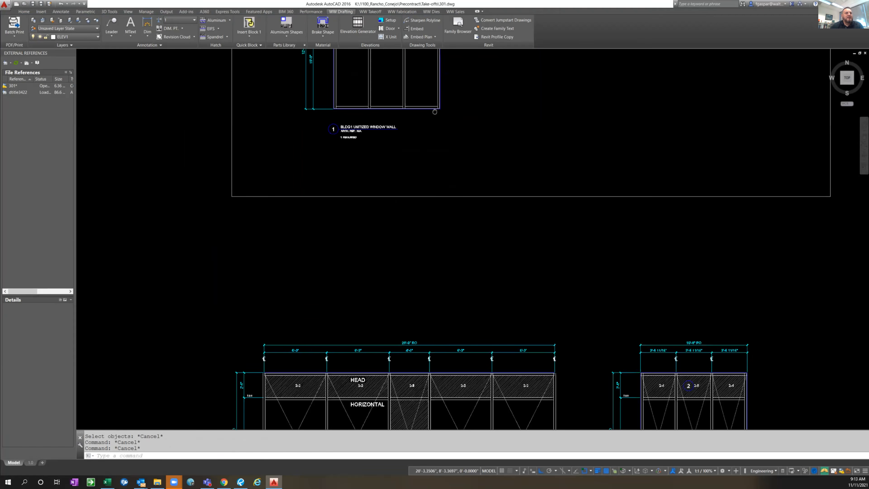
pyautogui.scroll(-3, 617, 309)
pyautogui.scroll(2, 681, 390)
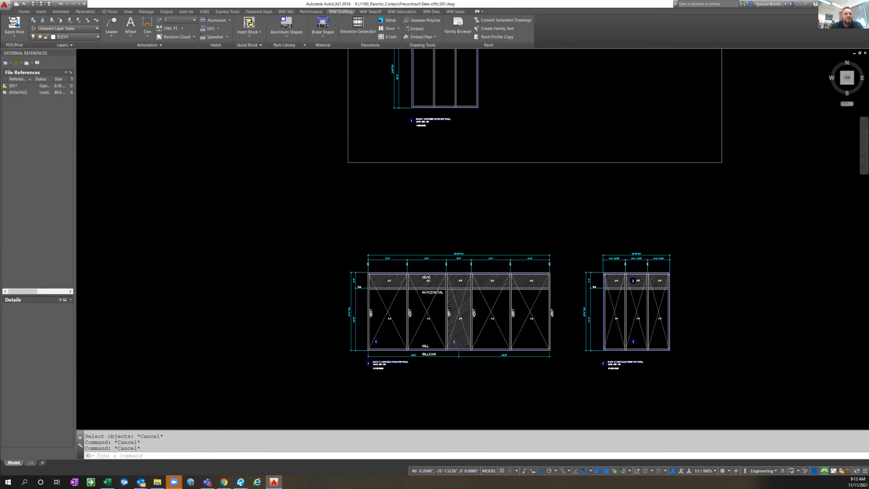
pyautogui.scroll(10, 633, 364)
pyautogui.scroll(-6, 639, 370)
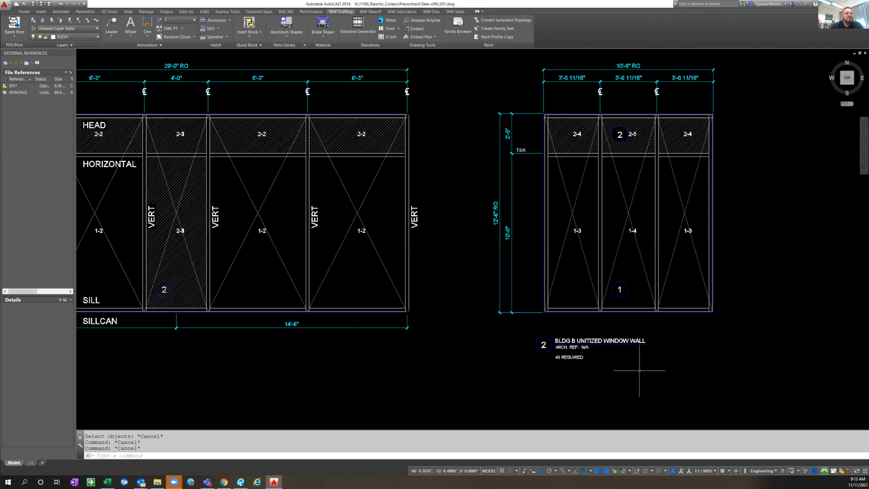
pyautogui.scroll(-3, 639, 370)
pyautogui.scroll(-2, 523, 211)
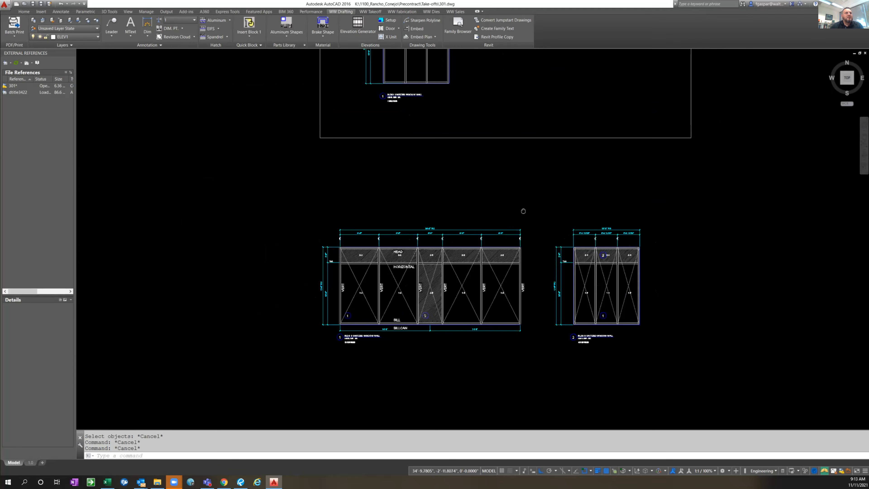
pyautogui.moveTo(523, 211); pyautogui.dragTo(500, 310, button='middle')
pyautogui.scroll(1, 380, 238)
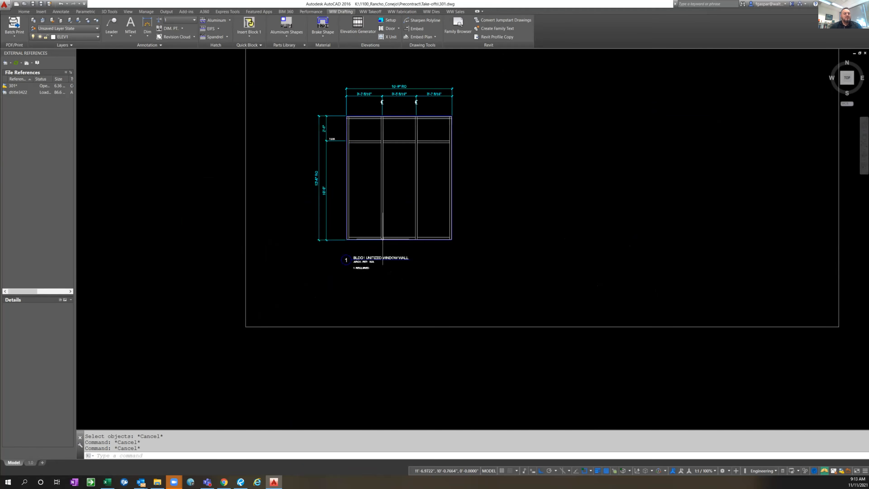
pyautogui.scroll(2, 382, 239)
pyautogui.write('ED')
pyautogui.press('Return')
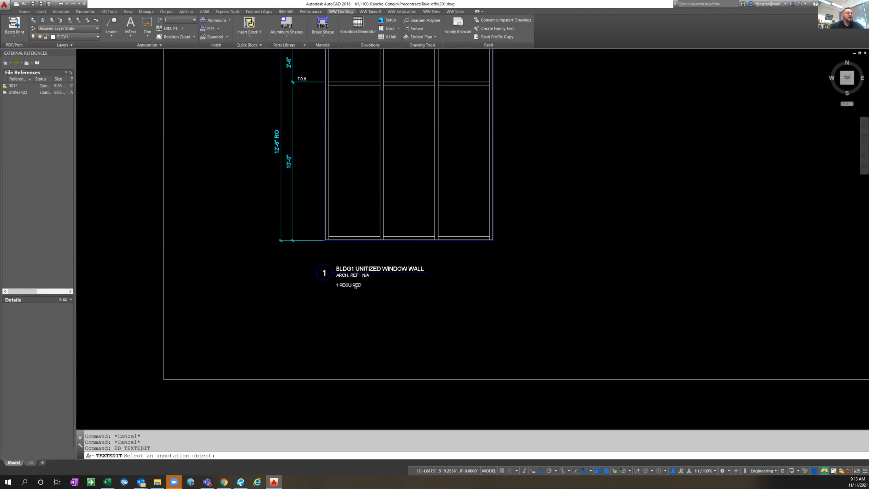
pyautogui.click(354, 287)
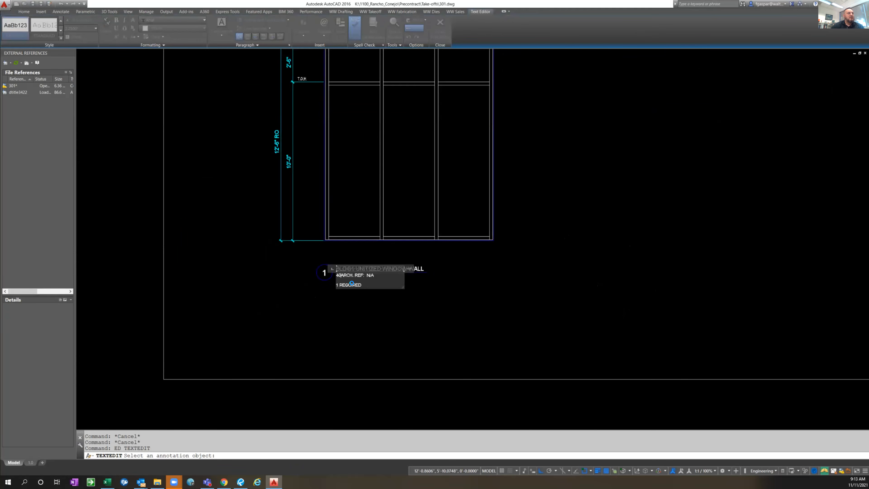
pyautogui.press('Escape')
pyautogui.click(471, 242)
# Change the quantity note under the elevation title to "40 REQUIRED"
pyautogui.write('ed')
pyautogui.press('Return')
pyautogui.scroll(4, 337, 279)
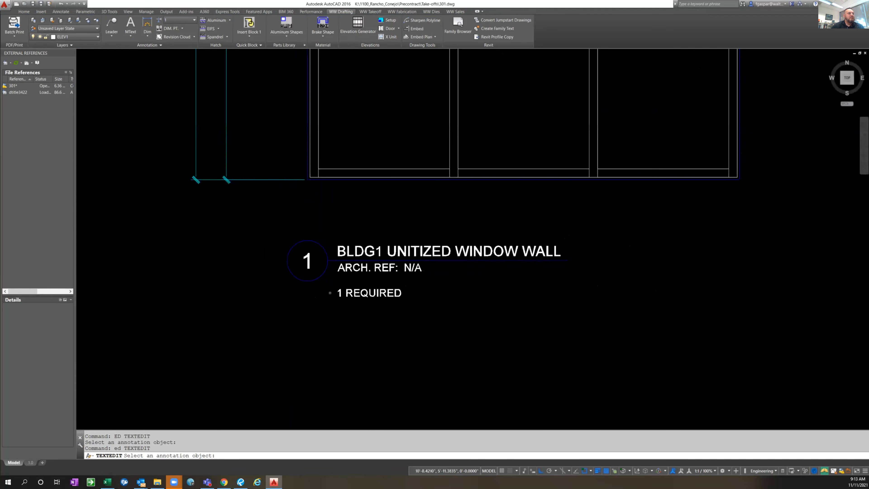
pyautogui.click(344, 295)
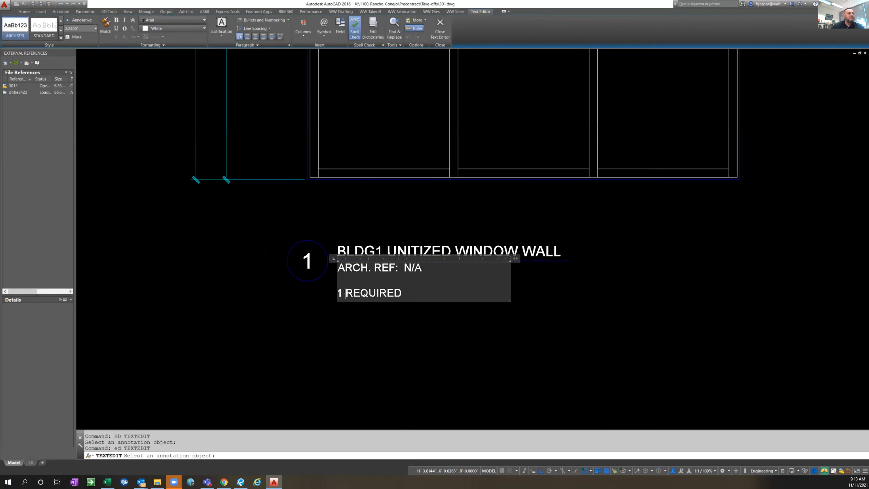
pyautogui.press('BackSpace')
pyautogui.write('40')
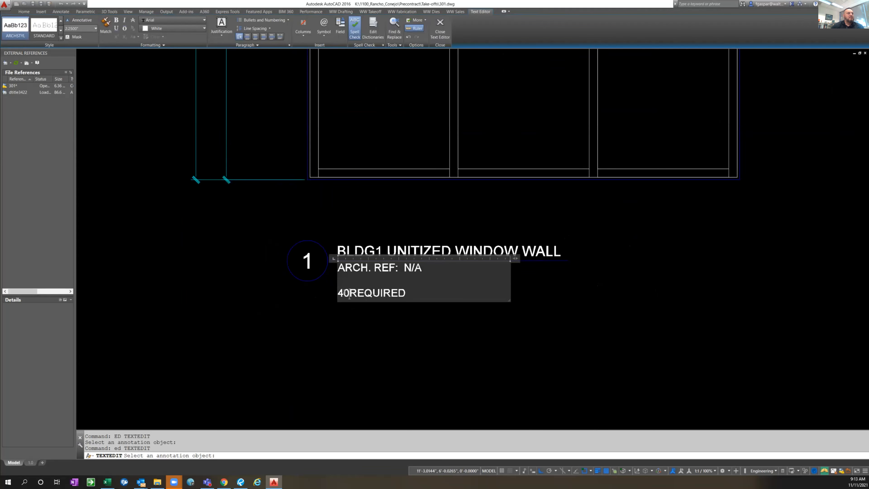
pyautogui.click(377, 240)
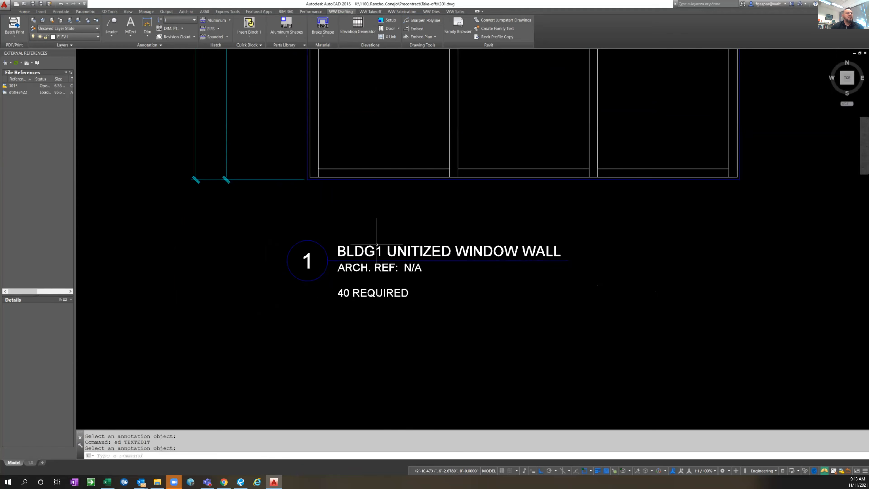
# Run the LMM command to make layer 0 current and fade the elevation's other layers
pyautogui.scroll(-5, 494, 262)
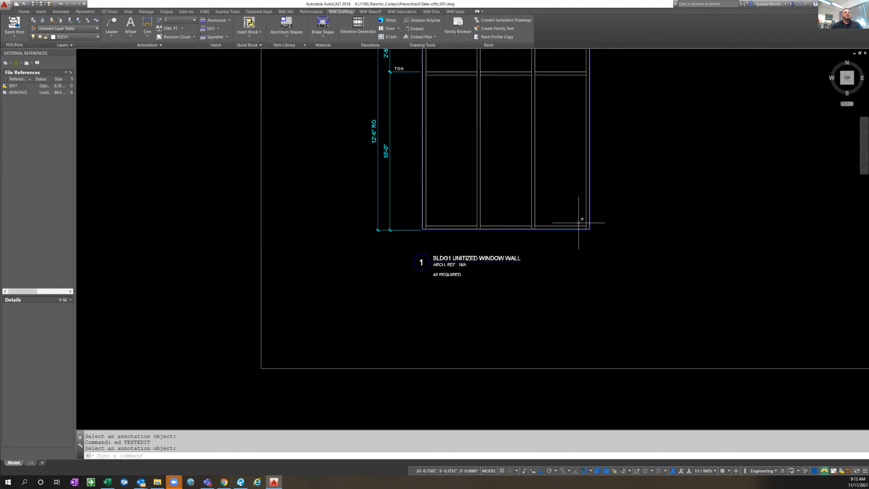
pyautogui.moveTo(582, 217); pyautogui.dragTo(547, 277, button='middle')
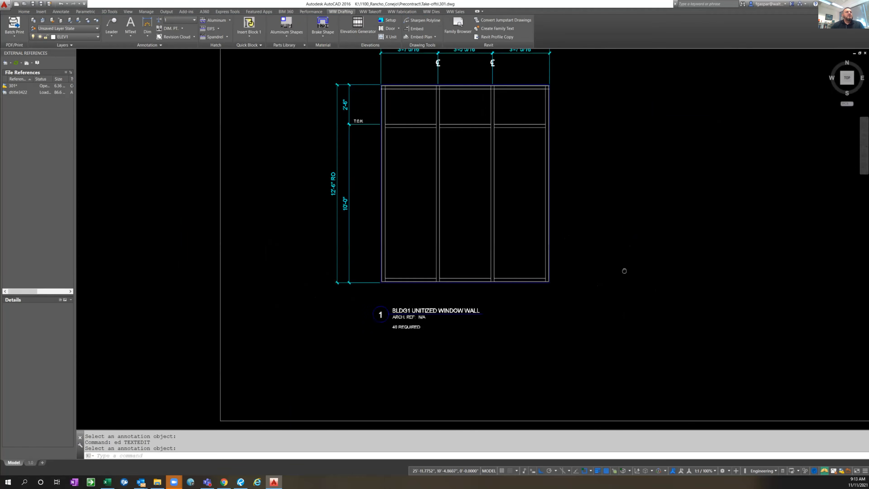
pyautogui.moveTo(609, 251); pyautogui.dragTo(569, 302, button='middle')
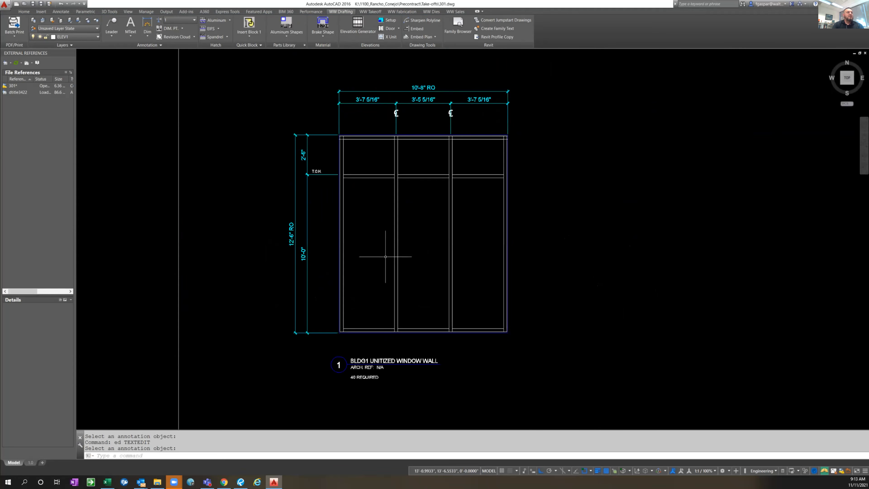
pyautogui.press('Escape')
pyautogui.press('Escape')
pyautogui.write('1mm')
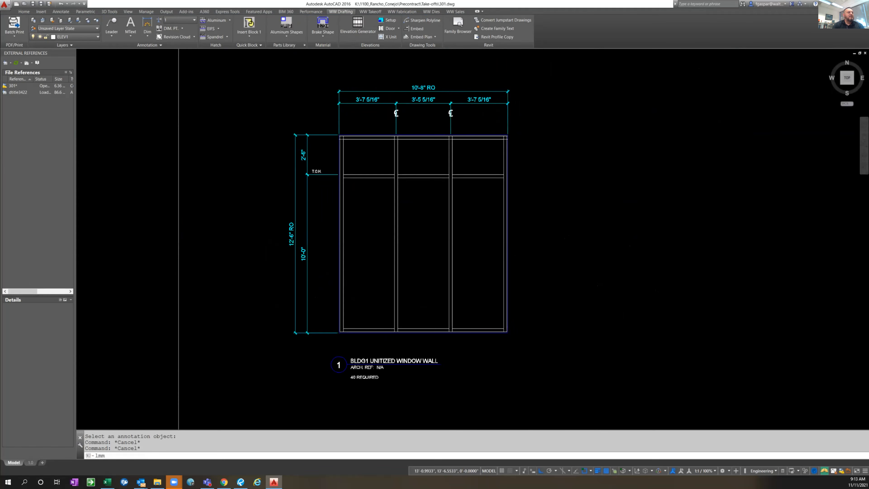
pyautogui.press('Return')
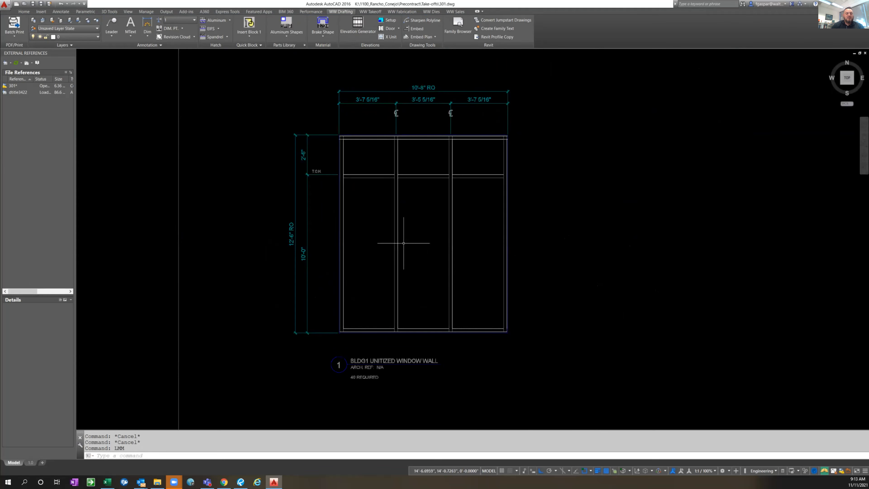
# Run the EST command with the Look option to highlight the elevation's metal lines
pyautogui.write('est')
pyautogui.press('Return')
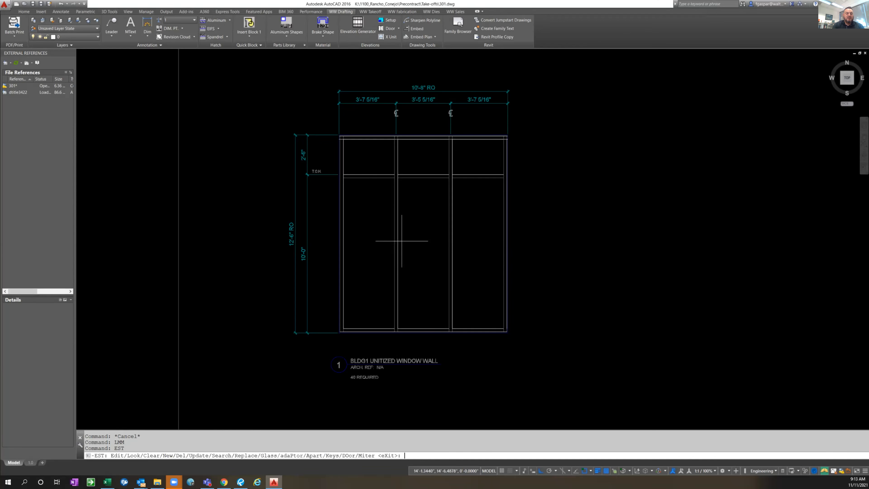
pyautogui.write('l')
pyautogui.press('Return')
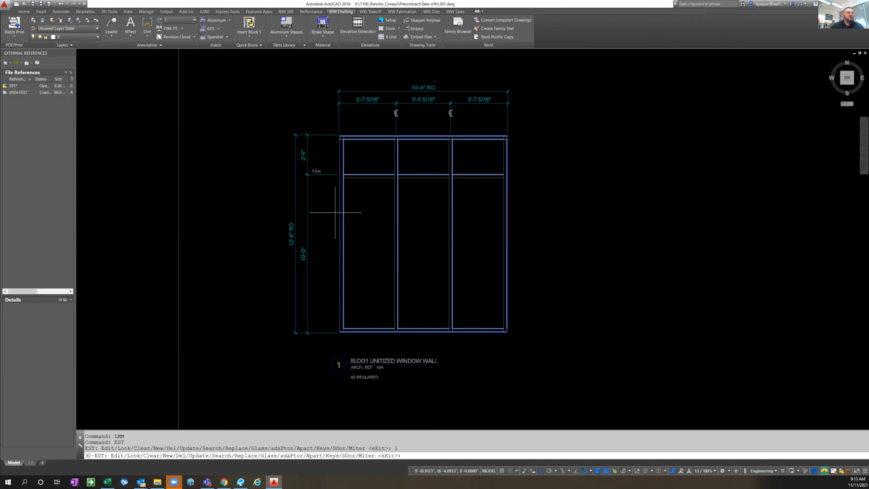
pyautogui.press('Escape')
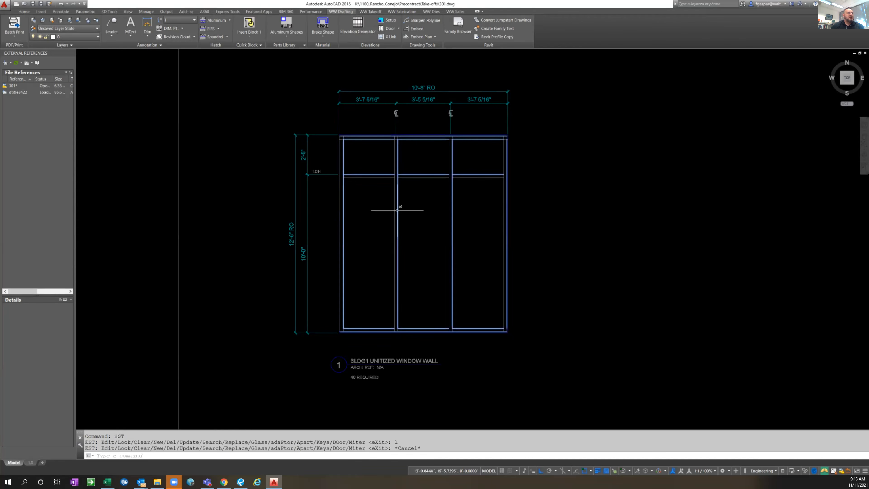
pyautogui.press('Escape')
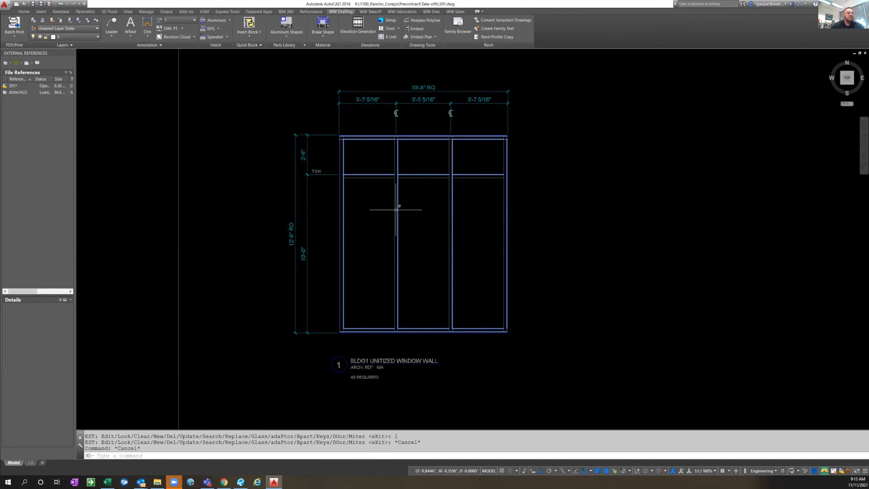
# Check the metal input data of the window wall's left and right jambs, accepting the existing values
pyautogui.doubleClick(343, 214)
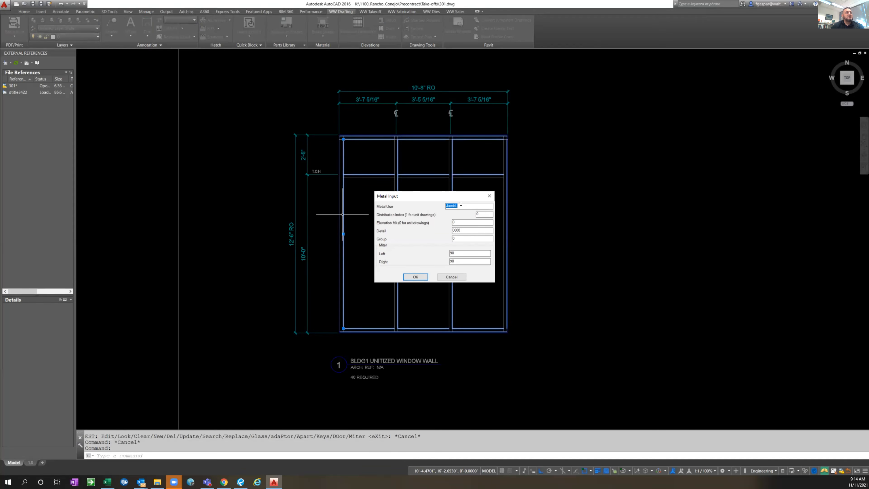
pyautogui.click(415, 277)
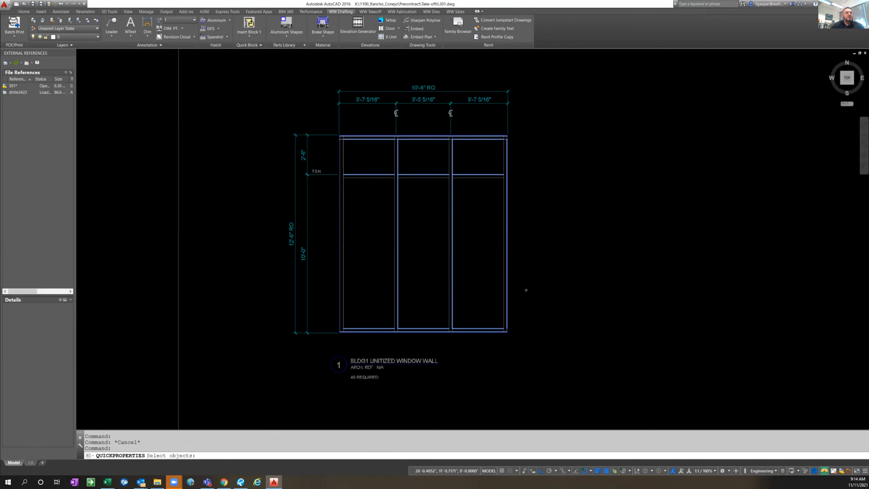
pyautogui.press('Escape')
pyautogui.press('Escape')
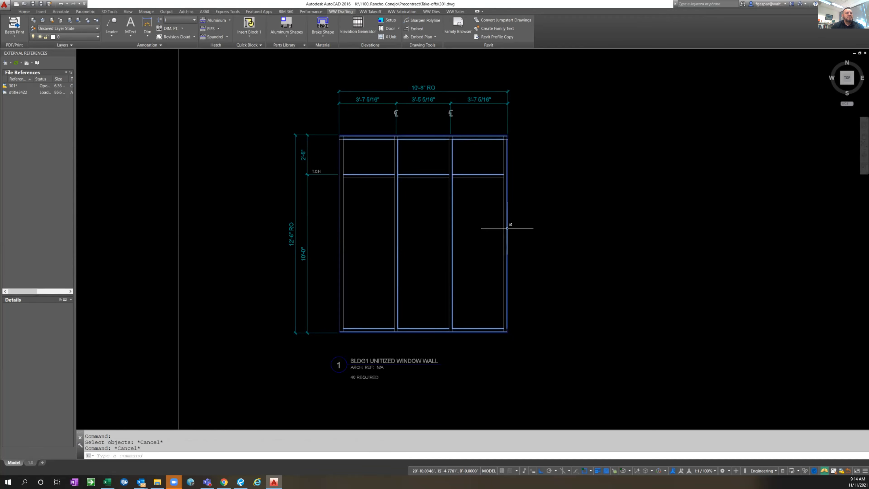
pyautogui.doubleClick(507, 228)
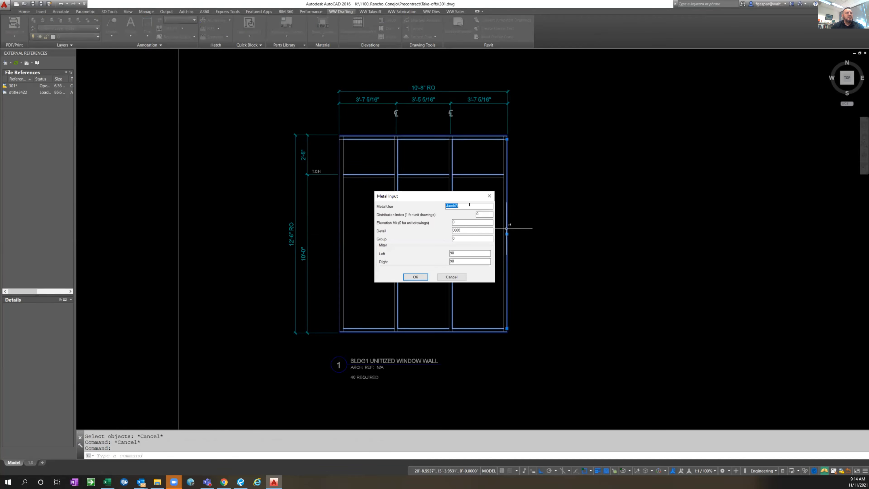
pyautogui.click(416, 277)
pyautogui.press('Escape')
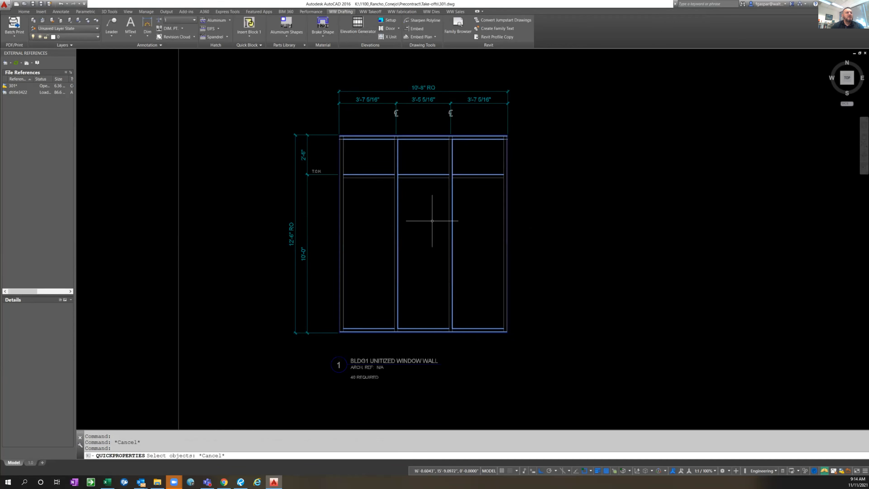
# Check the metal input data of the first intermediate vertical without changing its values
pyautogui.doubleClick(399, 162)
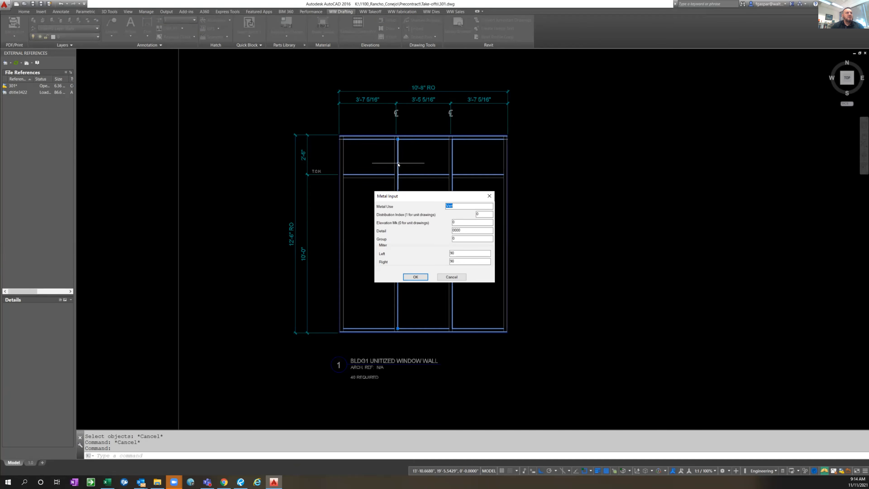
pyautogui.press('Escape')
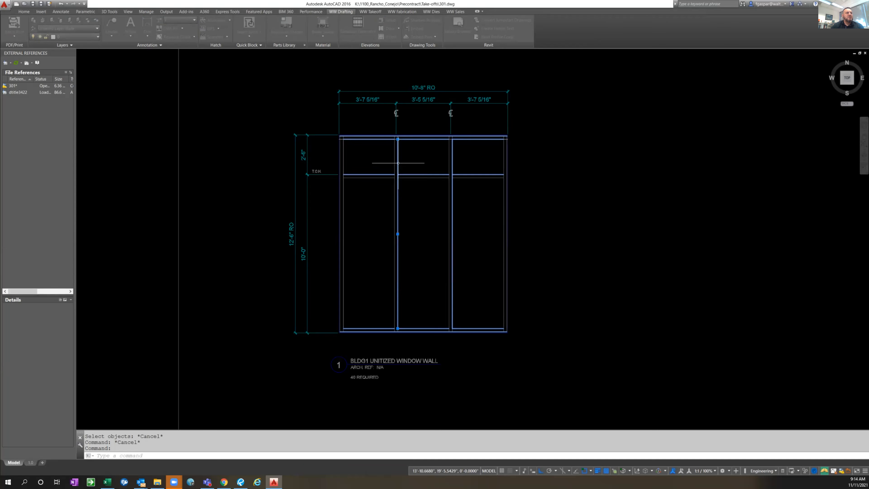
pyautogui.press('Escape')
# Check the metal input data of the left bay's intermediate horizontal without changing its values
pyautogui.press('Escape')
pyautogui.press('Escape')
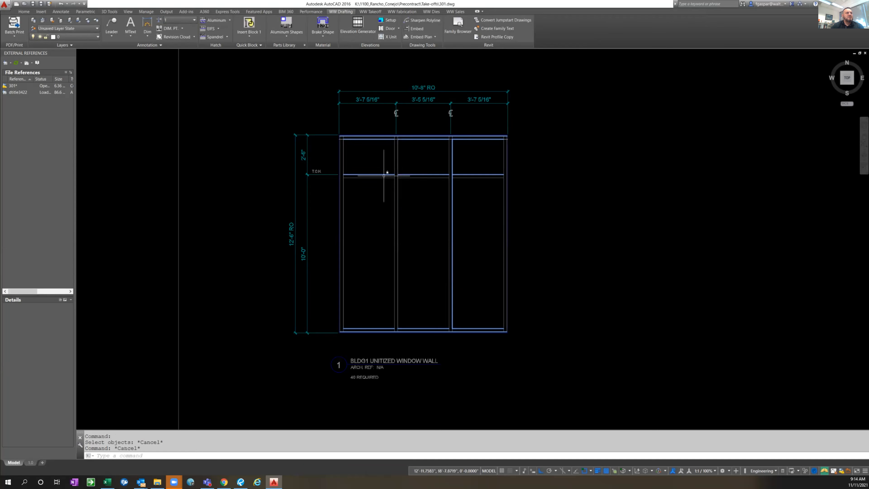
pyautogui.click(384, 176)
pyautogui.press('Escape')
pyautogui.click(384, 175)
pyautogui.doubleClick(383, 175)
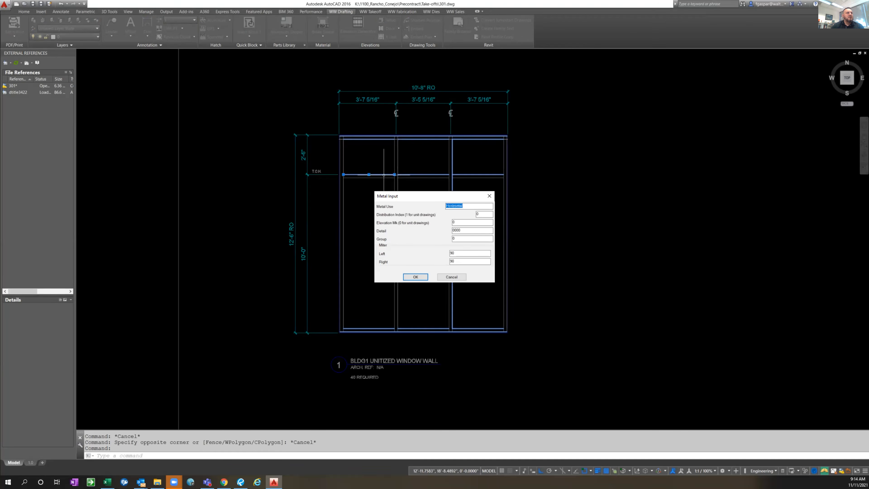
pyautogui.press('Escape')
pyautogui.press('Escape')
pyautogui.press('Escape')
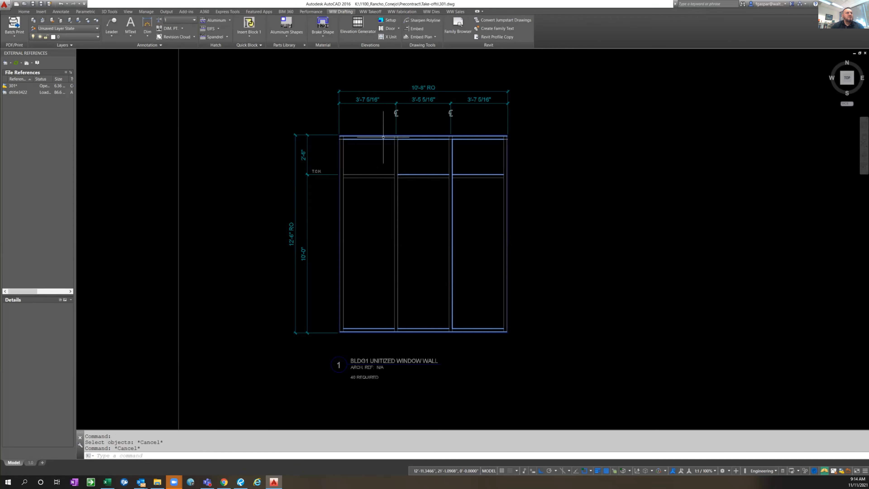
# Check the metal input data of the head member in the left bay without changing its values
pyautogui.doubleClick(382, 140)
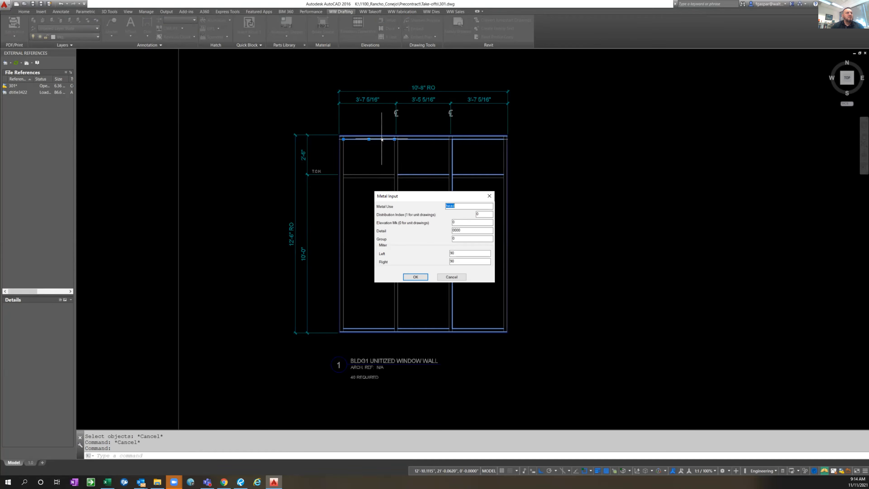
pyautogui.press('Escape')
pyautogui.press('Escape')
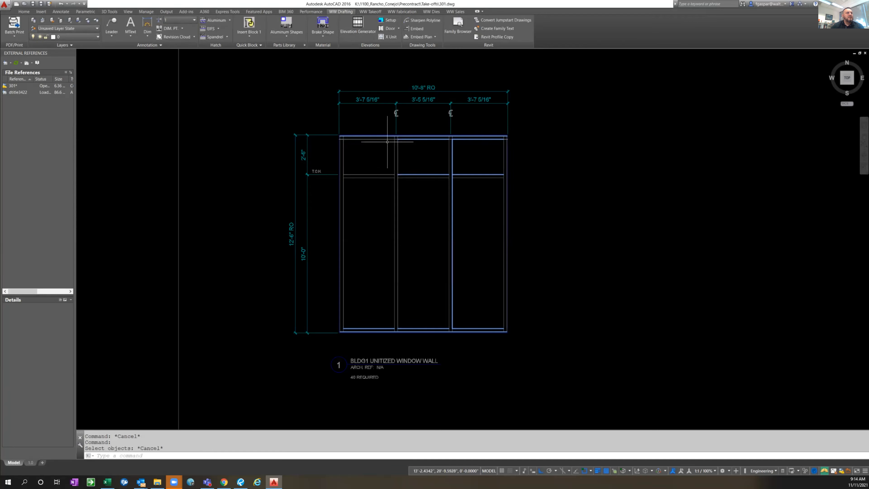
pyautogui.press('Escape')
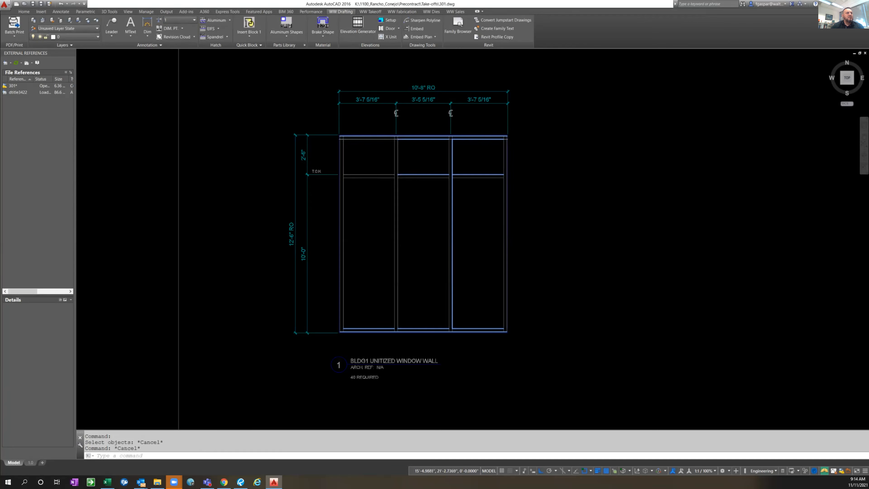
# Check the metal input data of the full-width head can line without changing its values, and erase that tag line
pyautogui.click(423, 136)
pyautogui.click(423, 136)
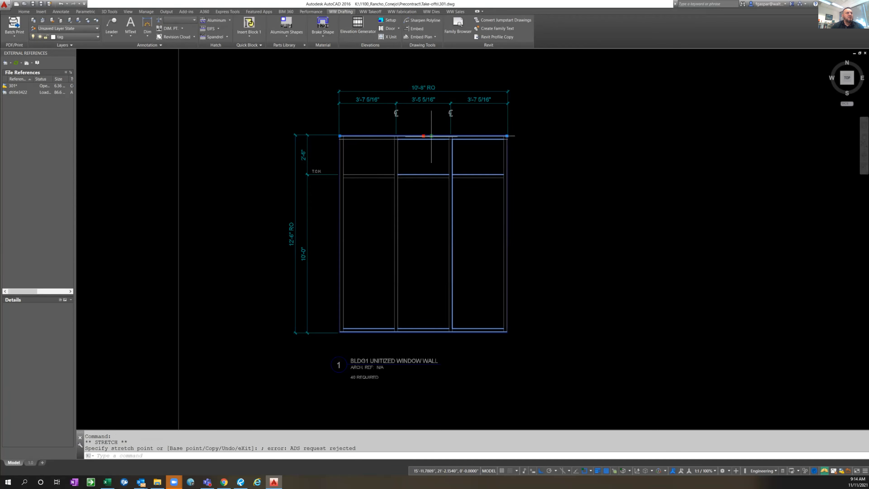
pyautogui.press('Escape')
pyautogui.press('Escape')
pyautogui.click(428, 137)
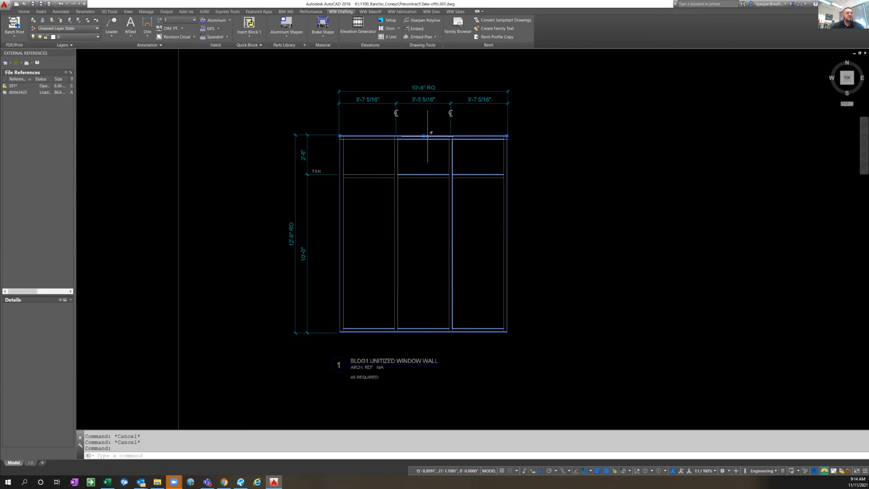
pyautogui.doubleClick(427, 137)
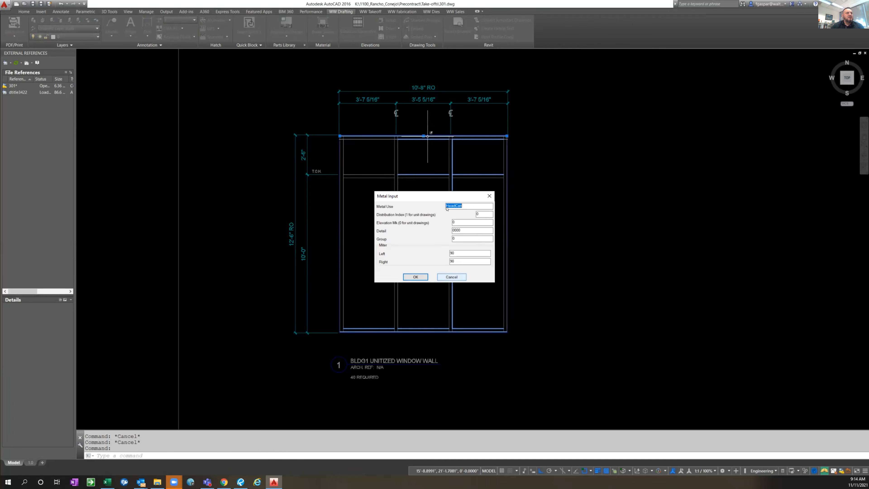
pyautogui.click(451, 277)
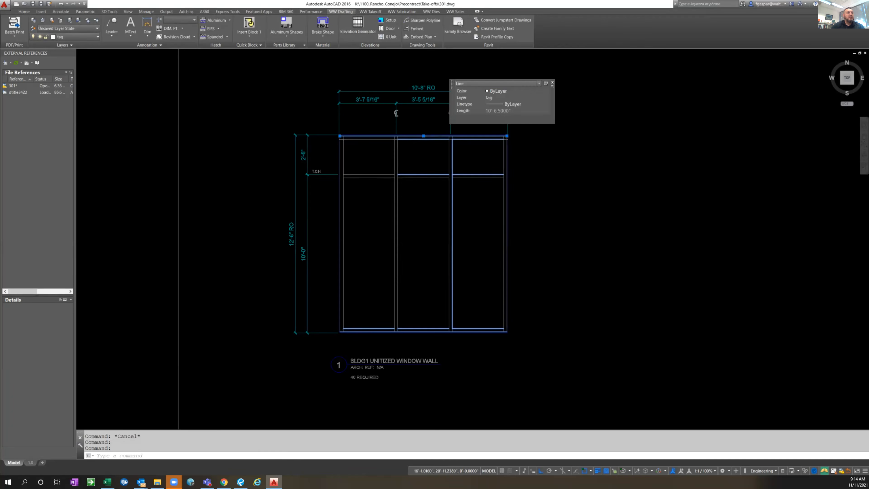
pyautogui.press('Delete')
pyautogui.press('Escape')
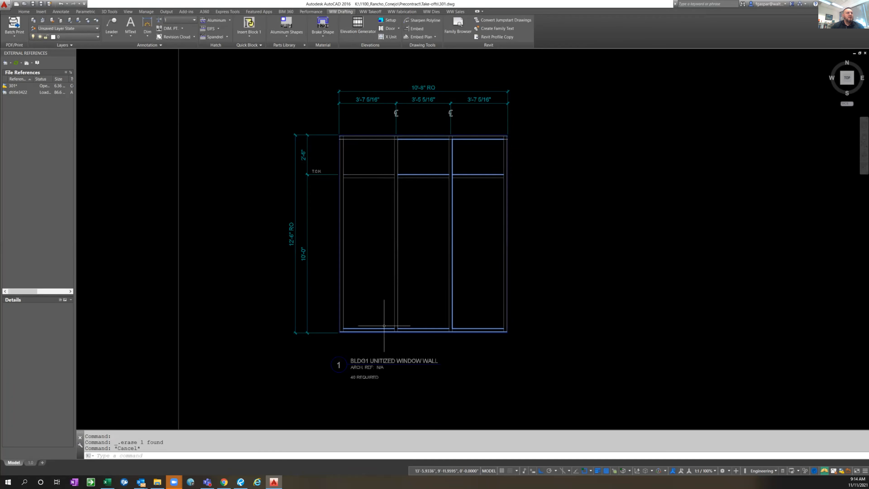
# Check the metal input data of the sill member in the left bay, accepting the existing values
pyautogui.doubleClick(383, 328)
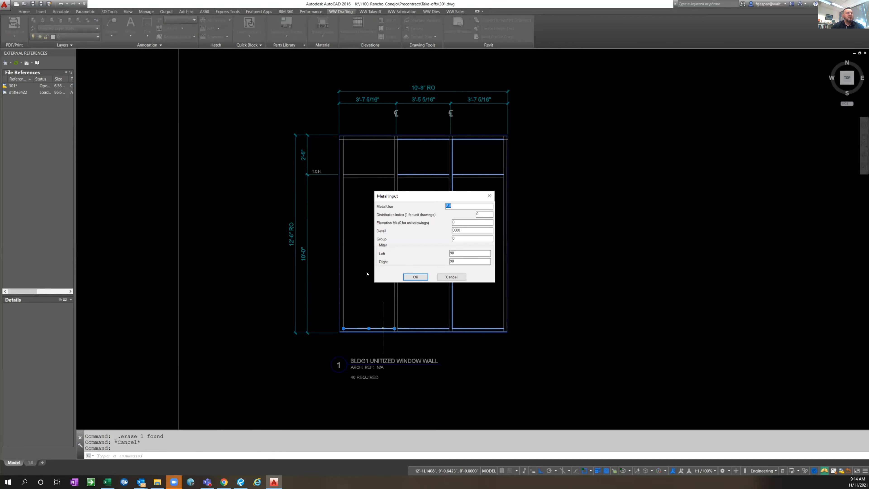
pyautogui.click(418, 276)
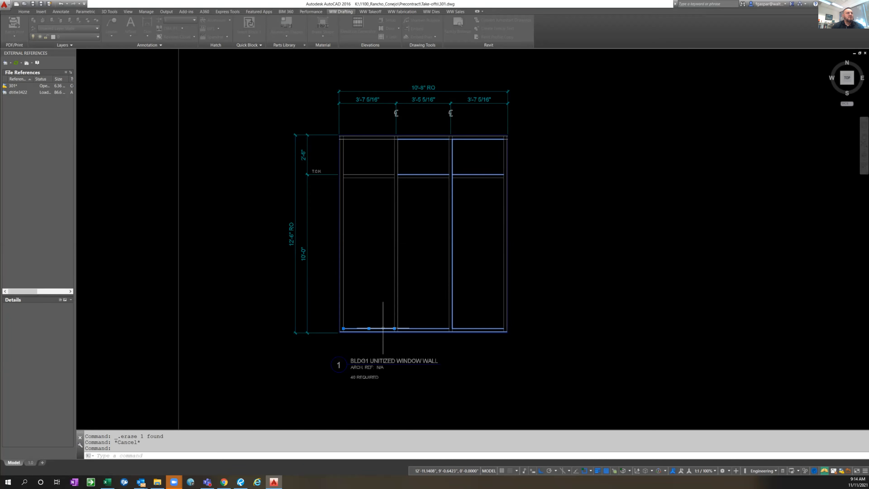
pyautogui.press('Escape')
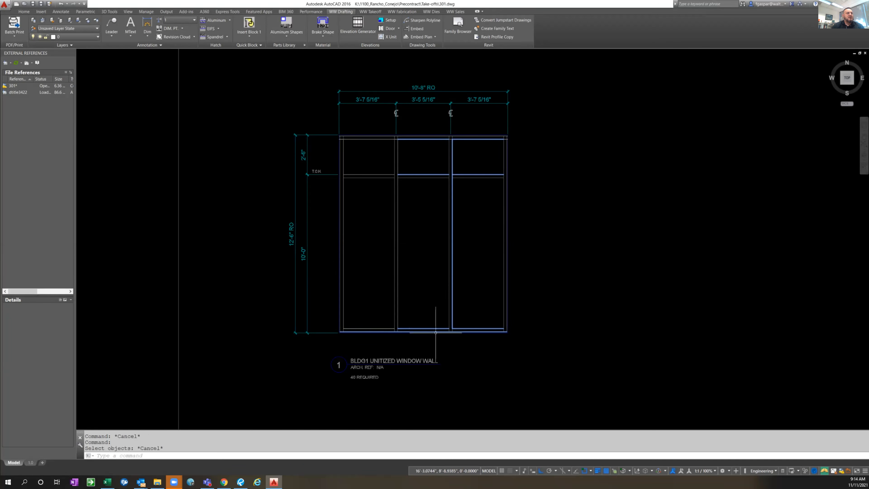
# Check the metal input data of the full-width sill can line beneath the bays, accepting the existing values
pyautogui.click(437, 331)
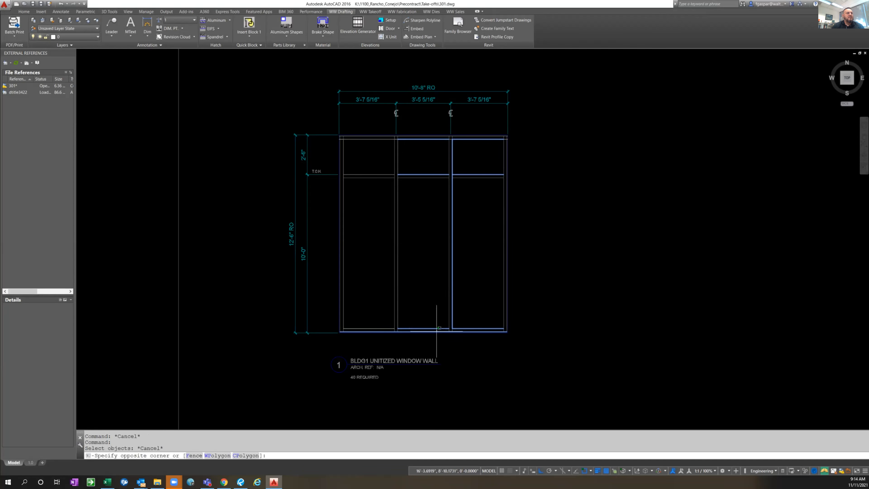
pyautogui.press('Escape')
pyautogui.click(435, 331)
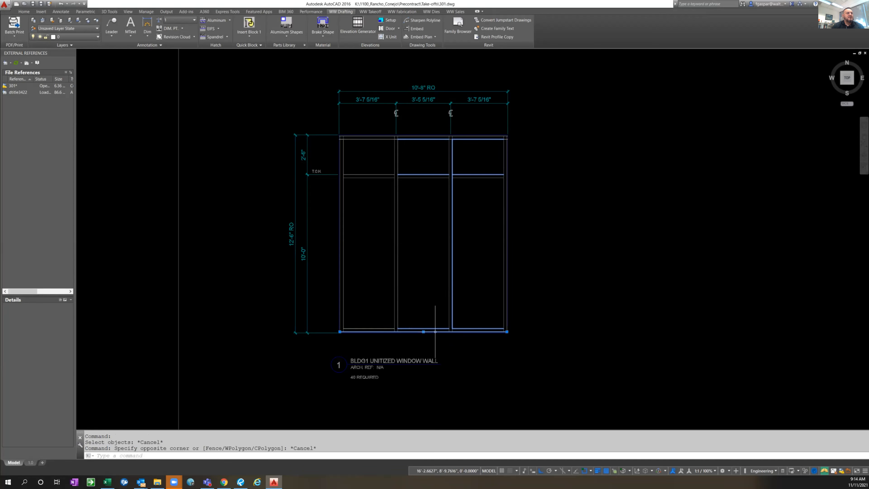
pyautogui.doubleClick(435, 332)
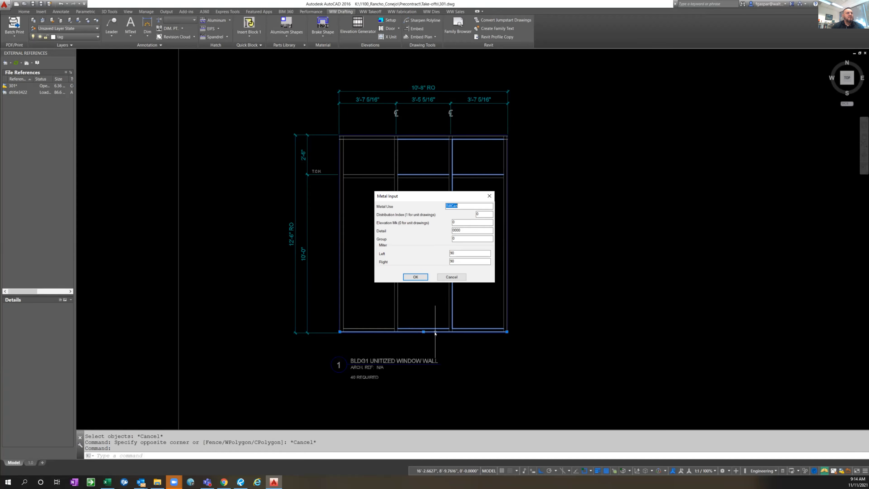
pyautogui.click(416, 277)
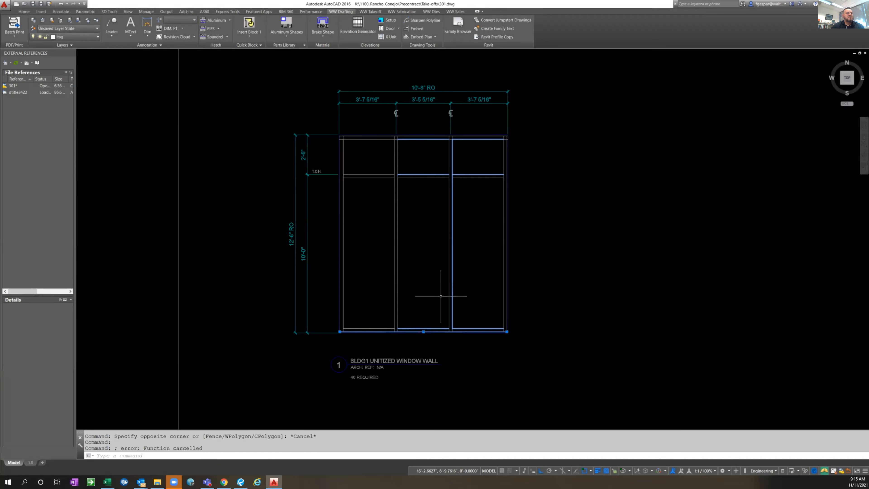
pyautogui.press('Escape')
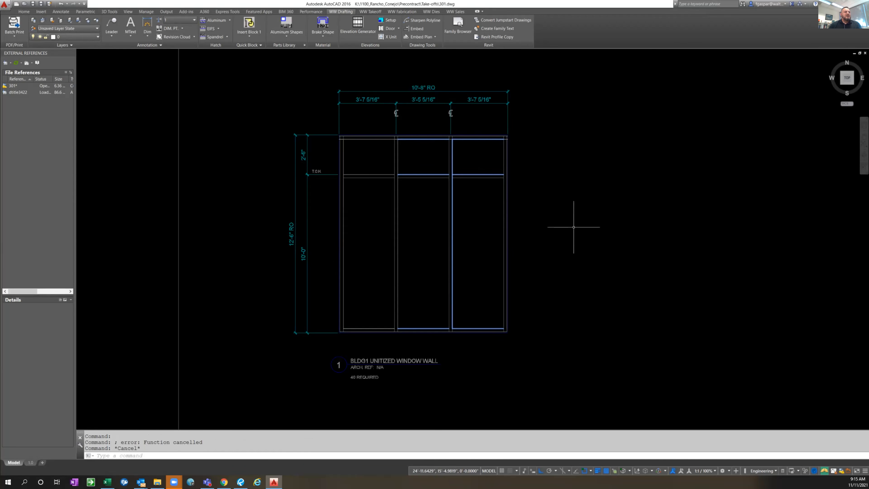
# Run LMM and use the Look option of EST to review the metal tags on the elevation's members, zooming in on the head
pyautogui.press('Escape')
pyautogui.press('Escape')
pyautogui.write('1mm')
pyautogui.press('Return')
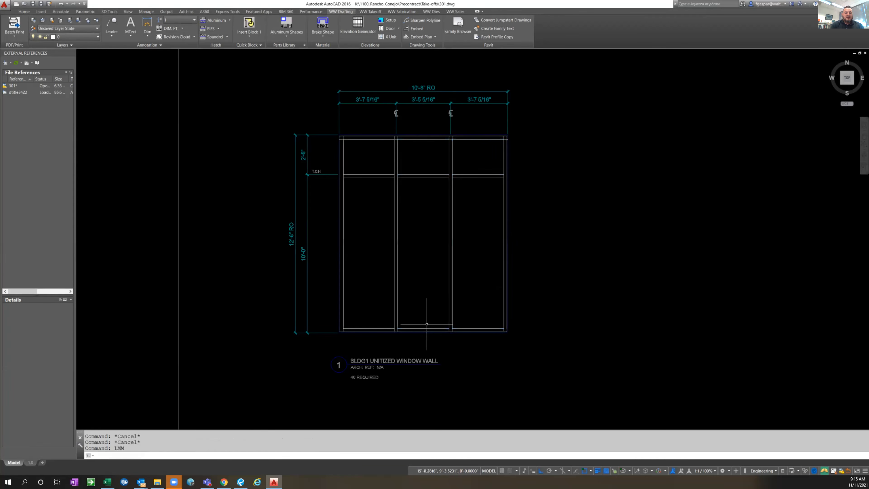
pyautogui.write('est')
pyautogui.press('Return')
pyautogui.write('l')
pyautogui.press('Return')
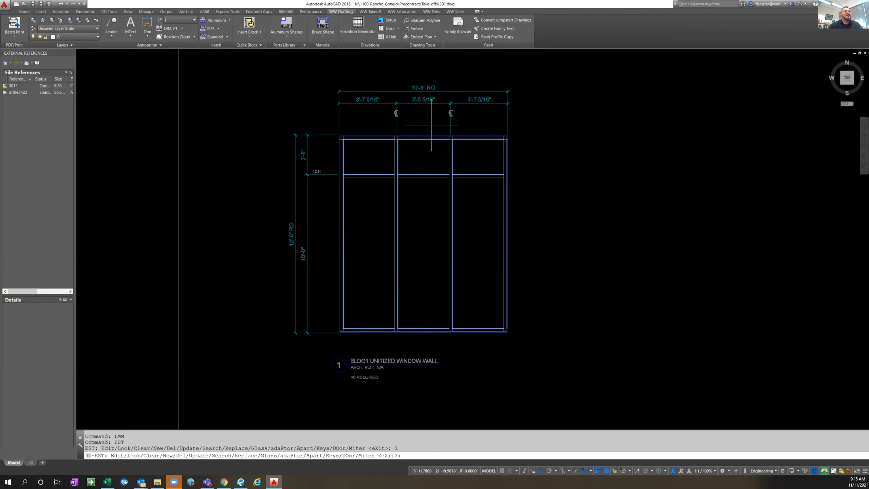
pyautogui.scroll(4, 432, 125)
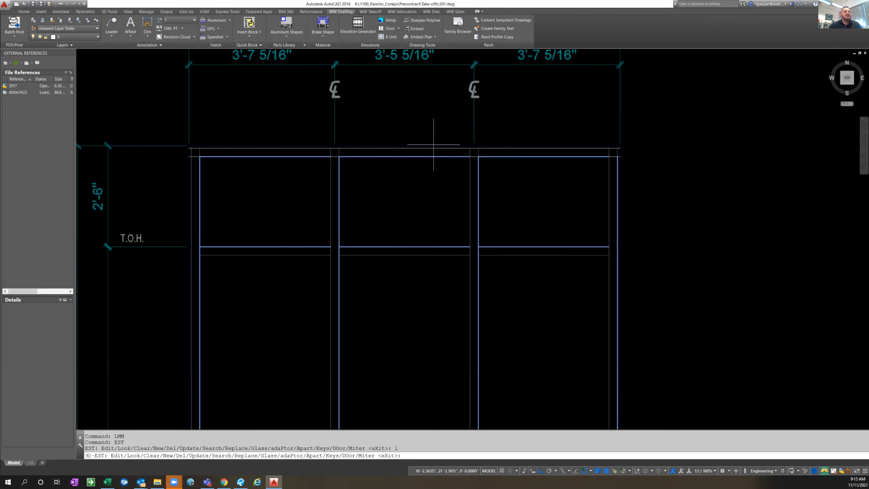
pyautogui.scroll(-2, 445, 137)
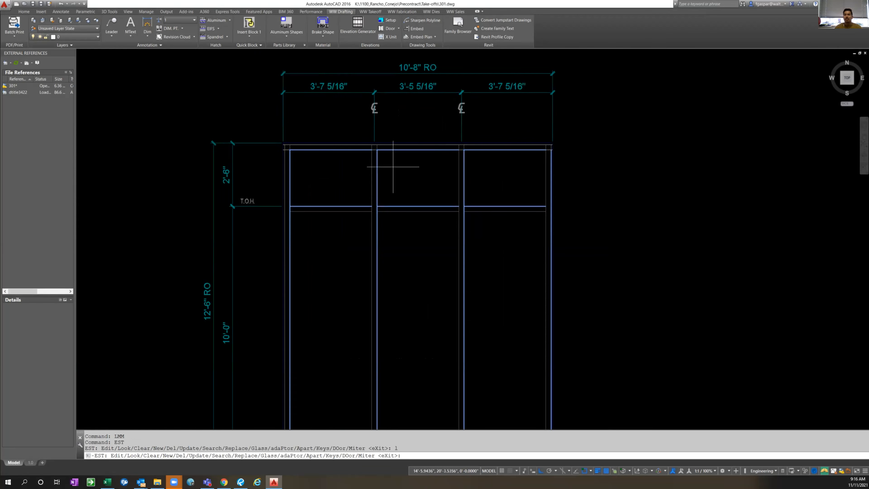
pyautogui.press('Escape')
# Dimension the clear width of the left bay between its verticals, from the underside of the intermediate horizontal
pyautogui.write('DL')
pyautogui.press('Return')
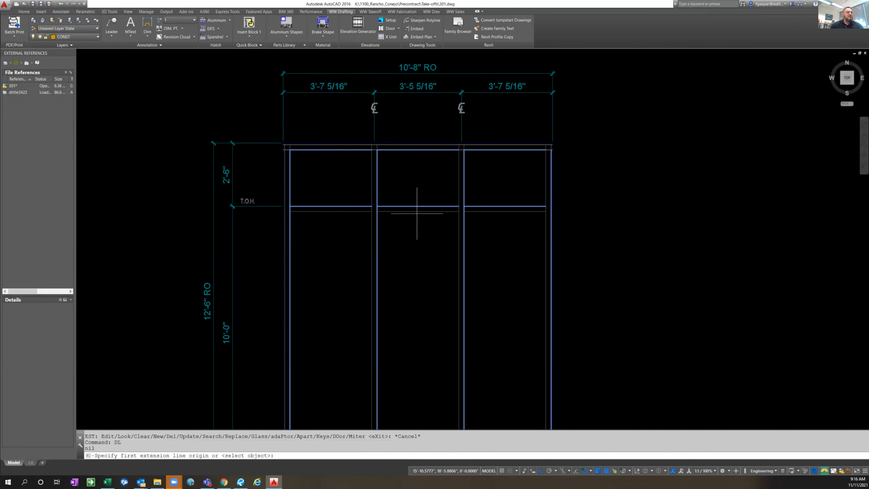
pyautogui.click(372, 211)
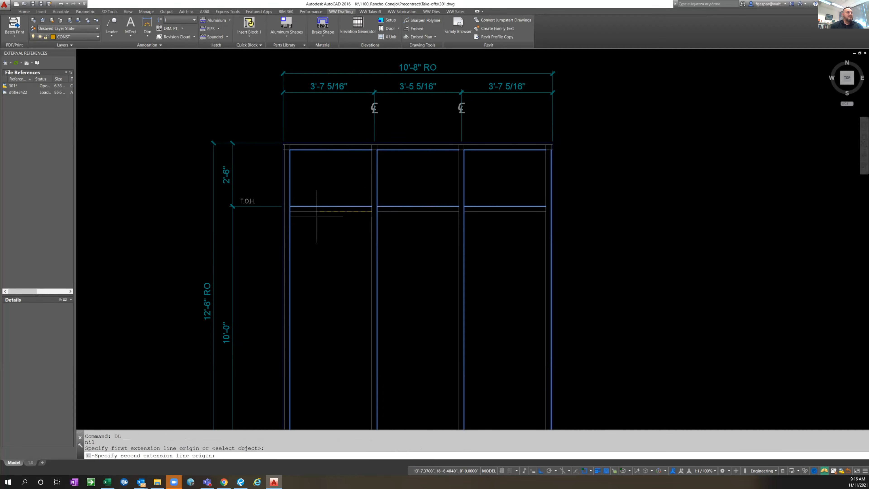
pyautogui.click(290, 211)
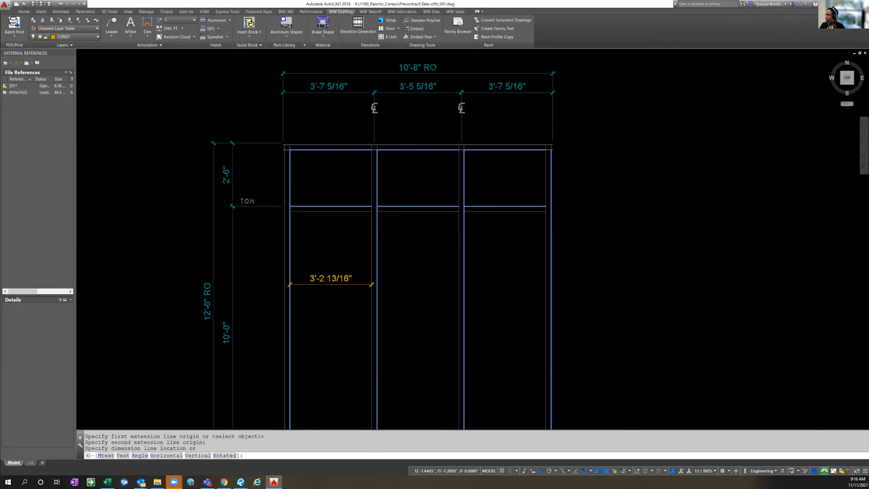
pyautogui.click(333, 284)
# Dimension the clear width of the middle bay, aligned with the left bay's clear-width dimension
pyautogui.press('Return')
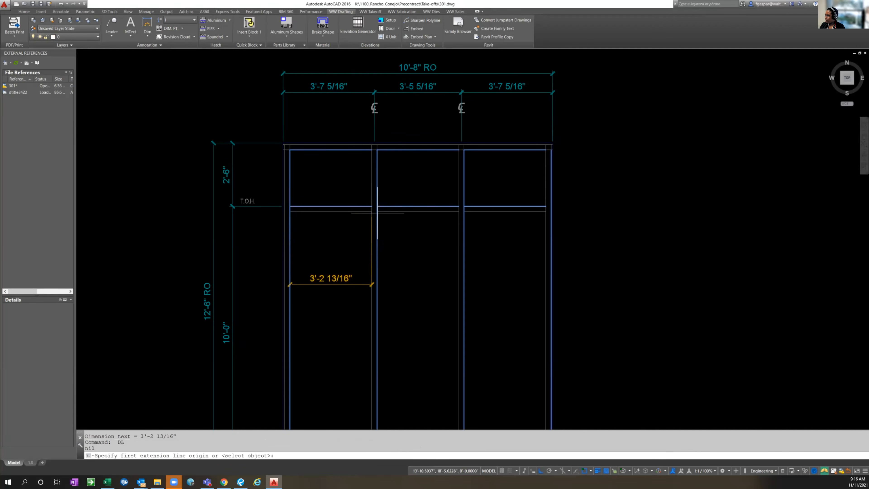
pyautogui.click(377, 211)
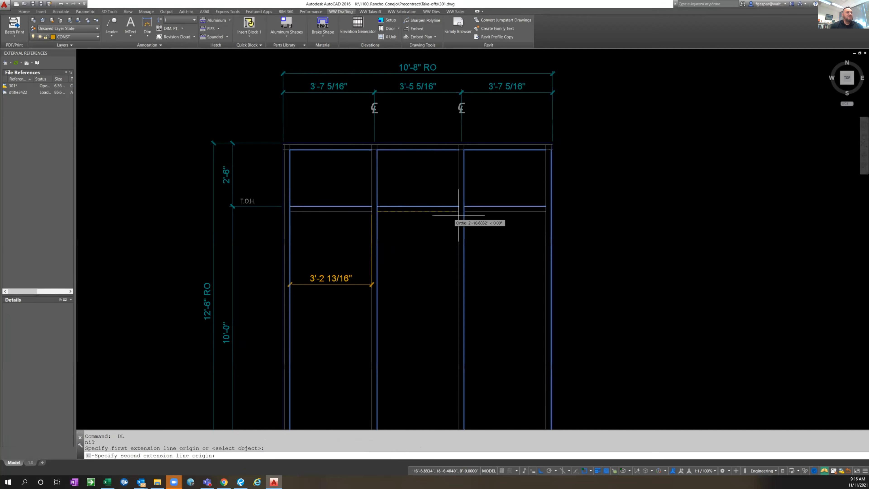
pyautogui.click(458, 211)
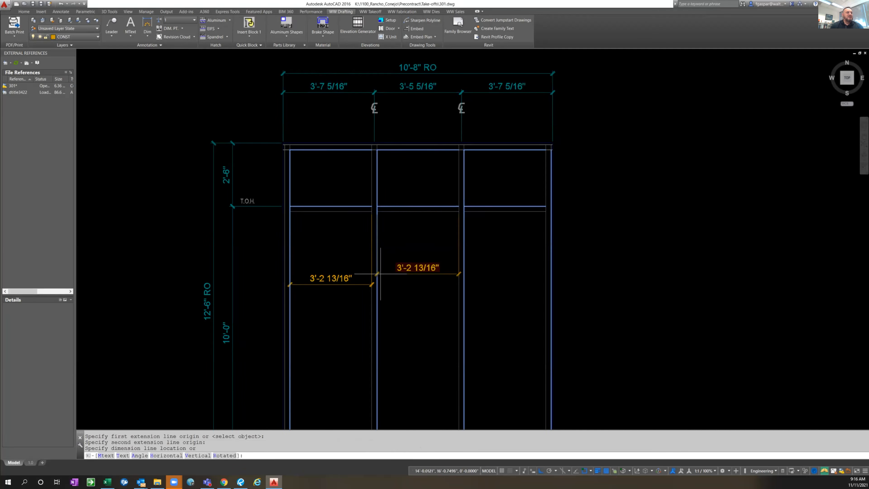
pyautogui.click(347, 284)
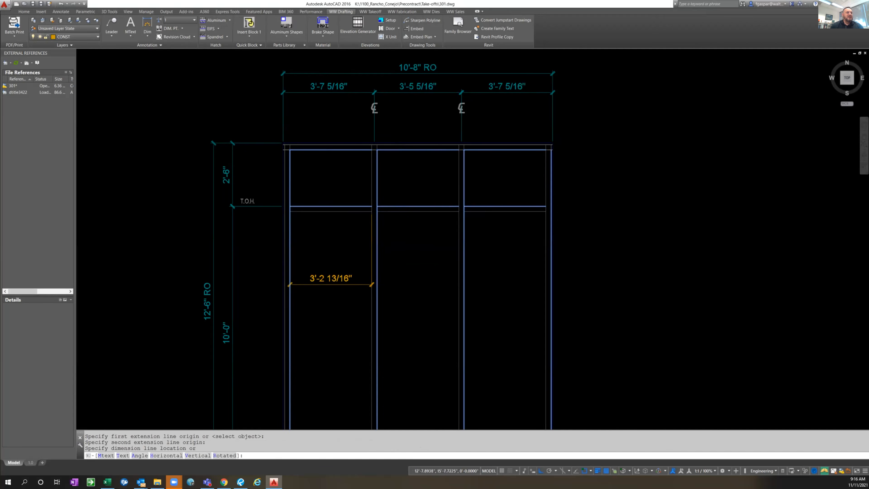
# Dimension the clear width of the right bay, in line with the clear-width dimensions of the other two bays
pyautogui.press('Return')
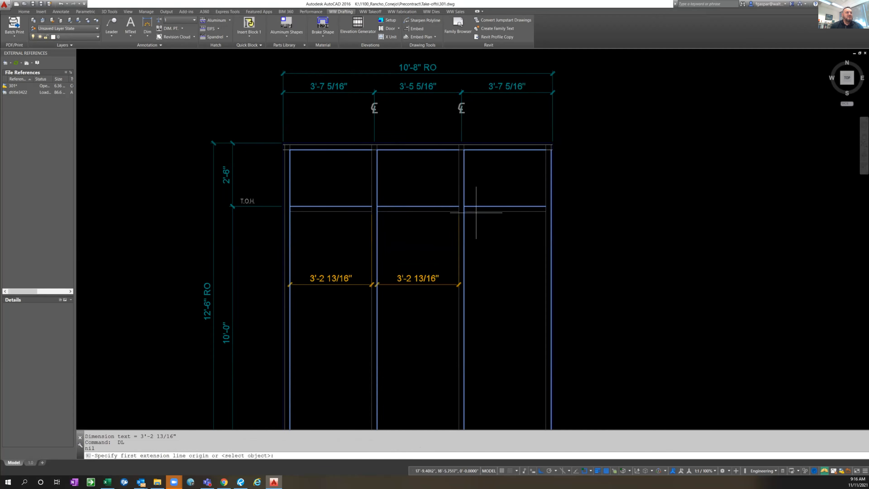
pyautogui.click(464, 211)
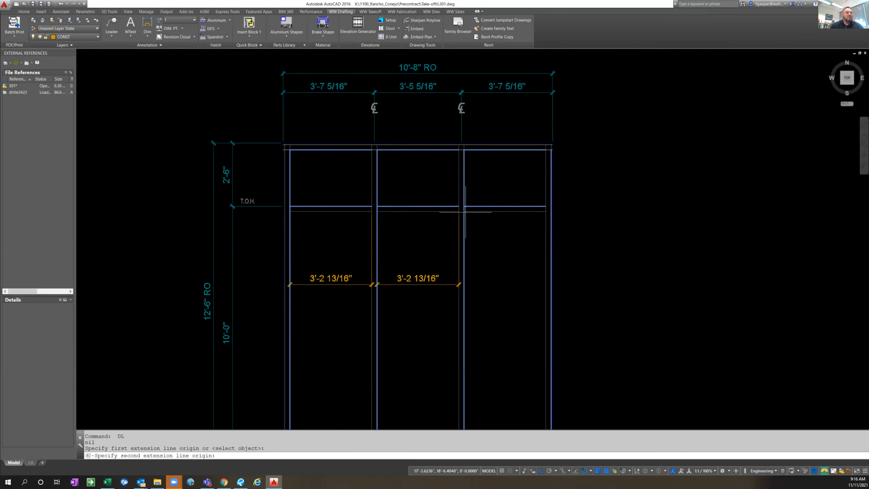
pyautogui.click(545, 213)
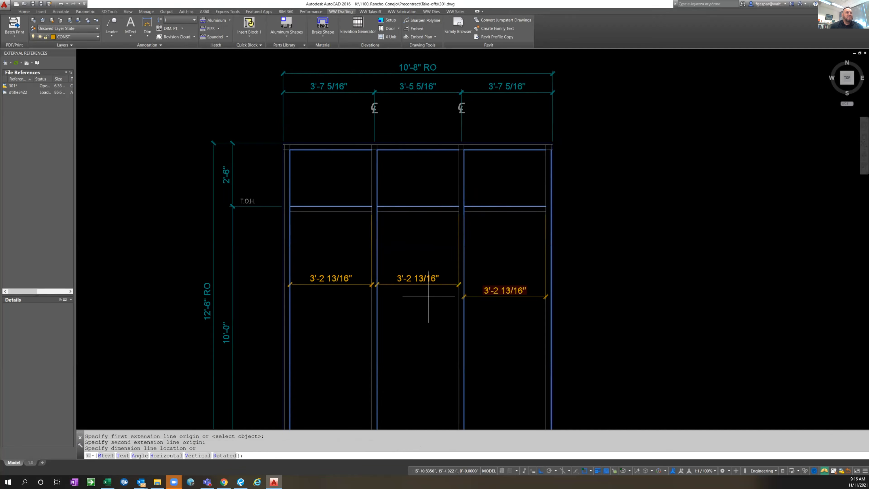
pyautogui.click(436, 284)
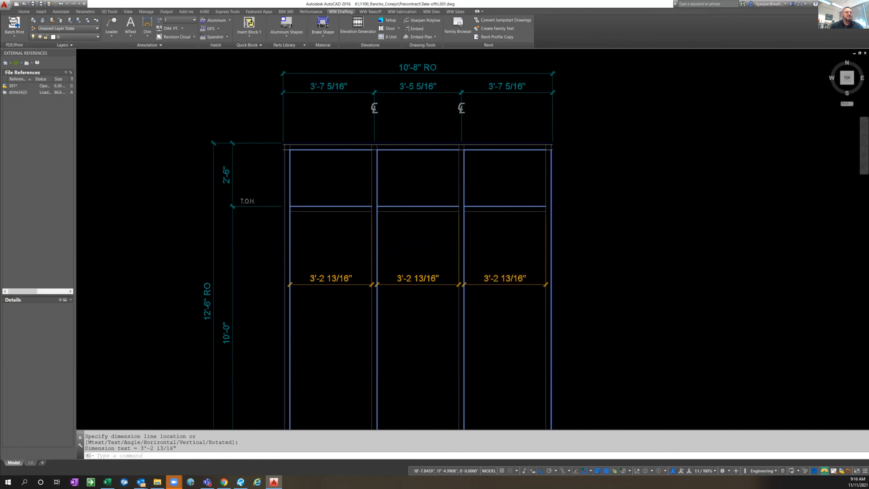
# Erase the three clear-width dimensions inside the left, middle and right bays
pyautogui.scroll(-2, 498, 240)
pyautogui.press('Escape')
pyautogui.press('Escape')
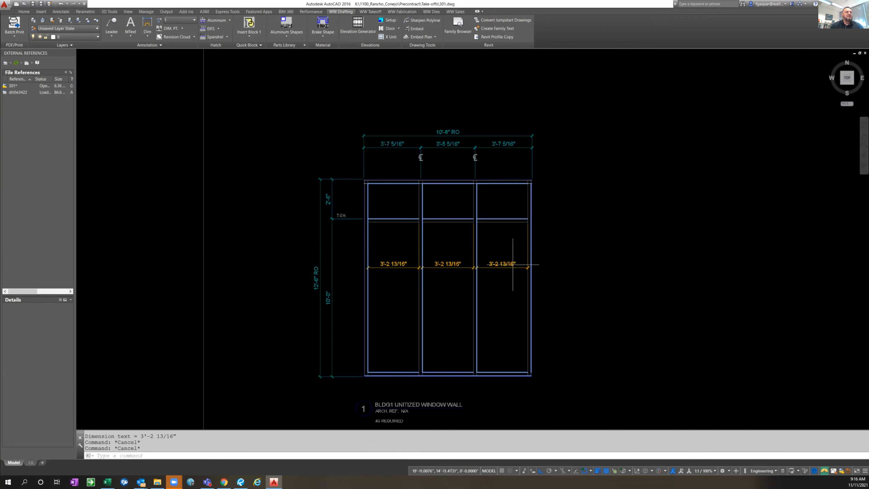
pyautogui.click(512, 264)
pyautogui.click(458, 252)
pyautogui.write('e')
pyautogui.press('Return')
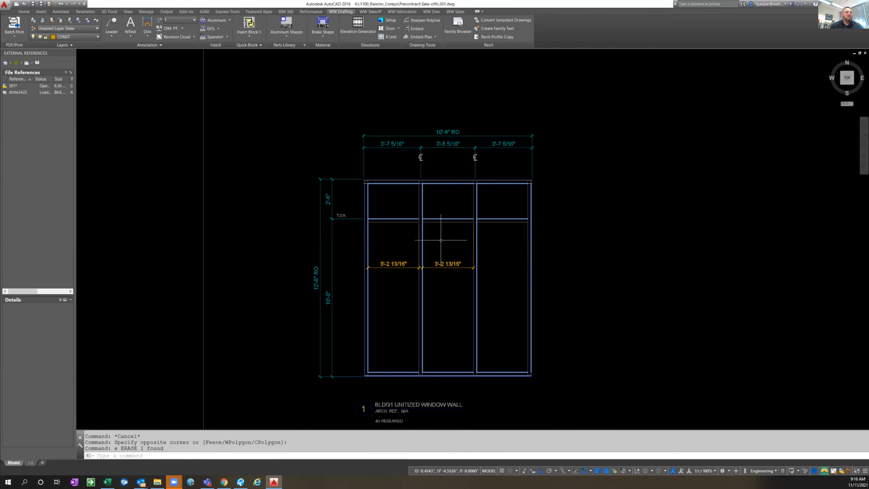
pyautogui.click(452, 252)
pyautogui.click(444, 270)
pyautogui.click(404, 283)
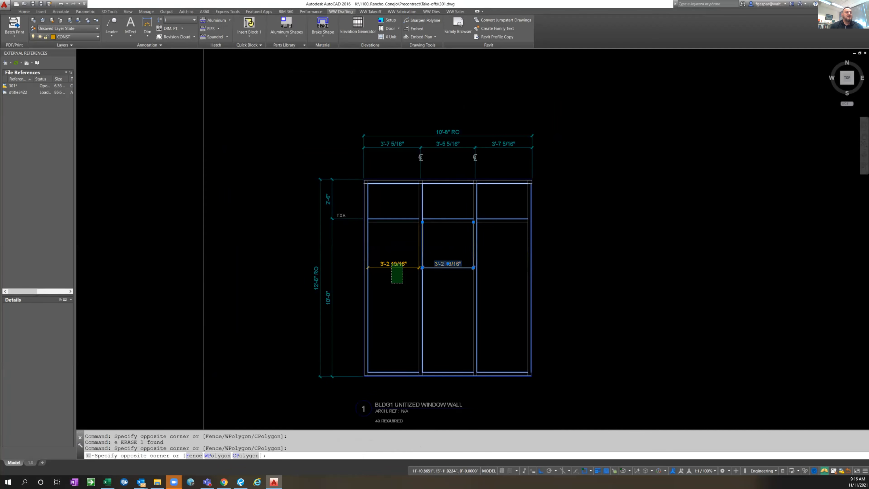
pyautogui.click(525, 259)
pyautogui.write('e')
pyautogui.press('Return')
pyautogui.press('Escape')
pyautogui.press('Escape')
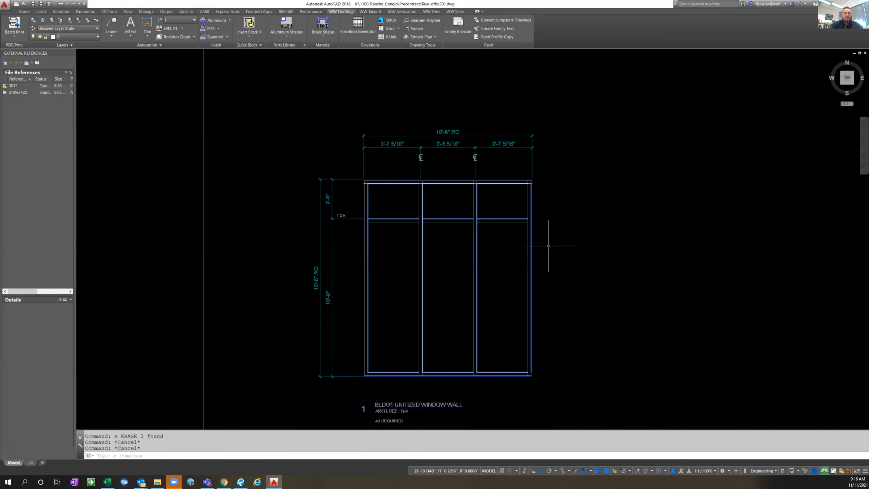
# Restore the normal drawing display with LM1 and switch to the glass take-off layer with LMG
pyautogui.write('dli')
pyautogui.press('Return')
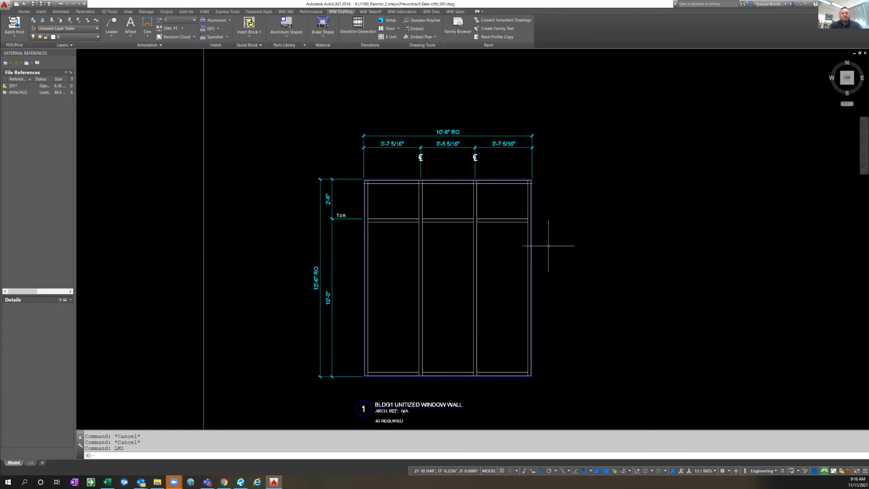
pyautogui.write('LMG')
pyautogui.press('Return')
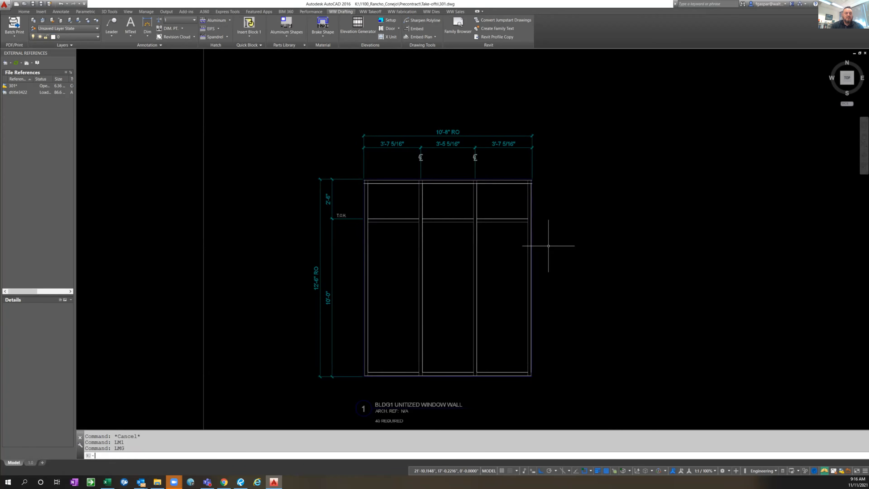
pyautogui.write('E')
pyautogui.press('Return')
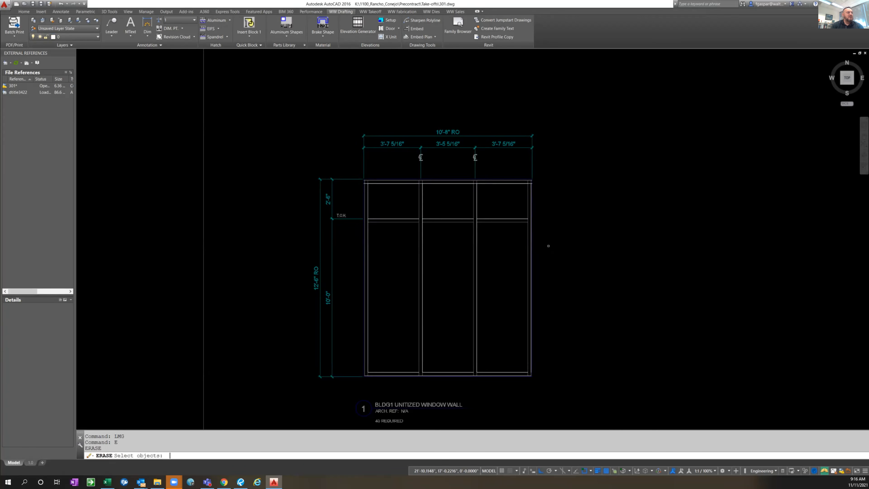
pyautogui.press('Escape')
pyautogui.press('Escape')
# Assign take-off glass to the three lower lites with EST's Glass option, using the Standard defaults, 0.5 glass bites and 3/4 setback
pyautogui.write('est')
pyautogui.press('Return')
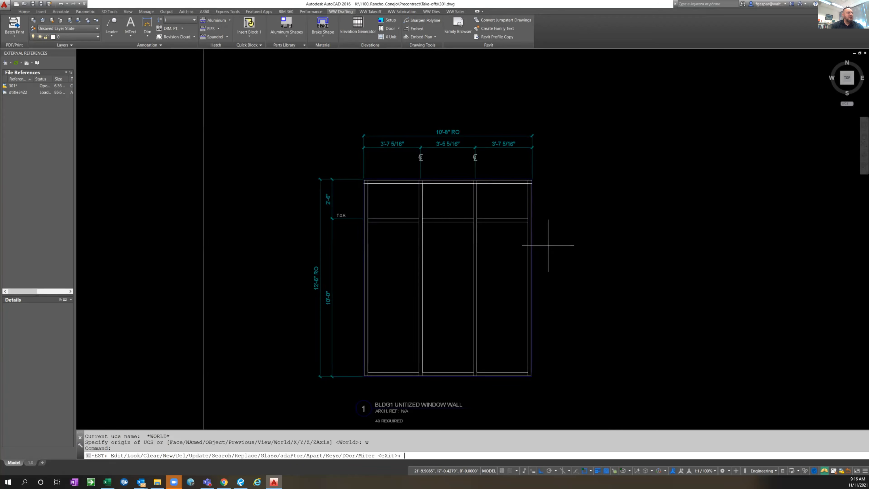
pyautogui.press('Return')
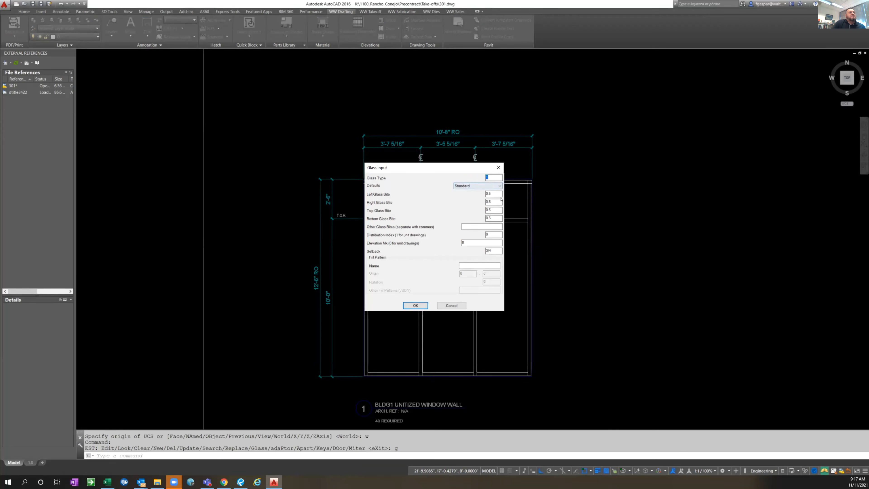
pyautogui.click(416, 305)
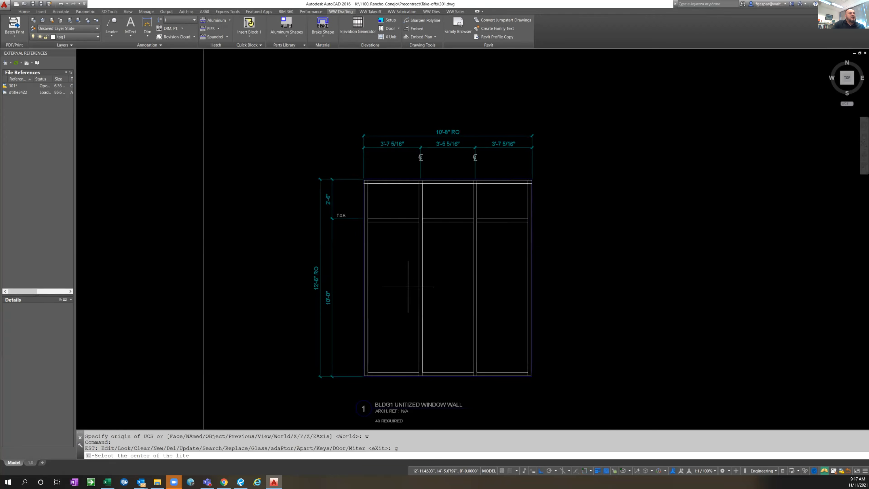
pyautogui.click(400, 280)
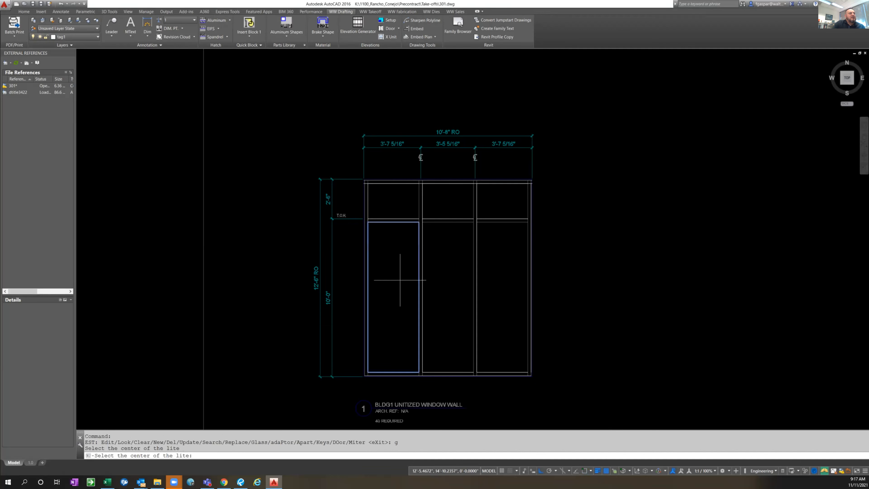
pyautogui.click(439, 271)
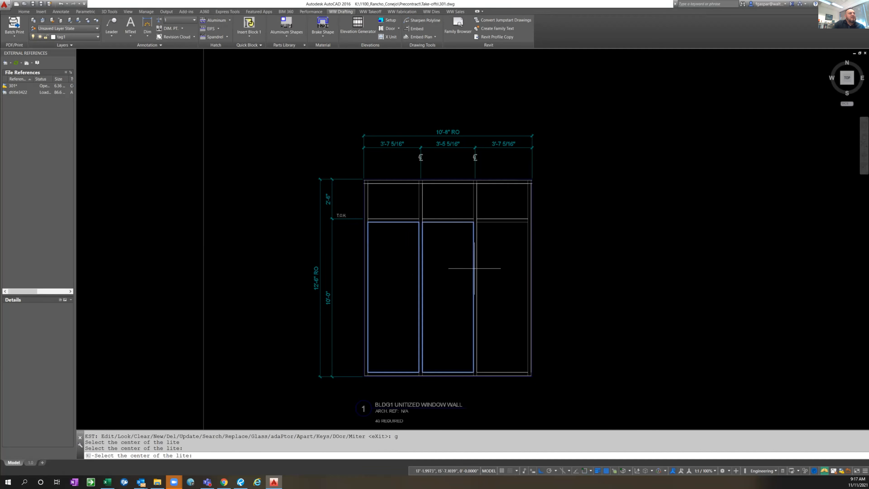
pyautogui.click(495, 265)
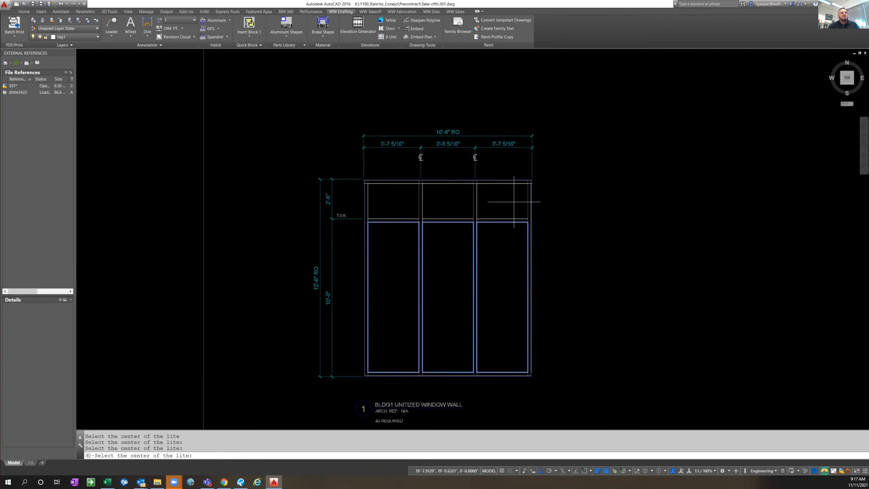
pyautogui.press('Return')
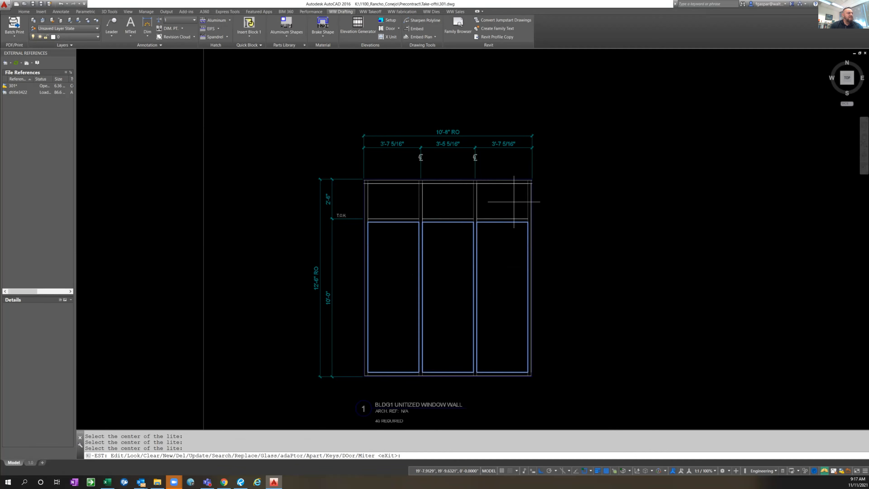
# Assign glass type 2 to the three upper lites, using the Standard defaults, 0.5 glass bites and 3/4 setback
pyautogui.write('g')
pyautogui.press('Return')
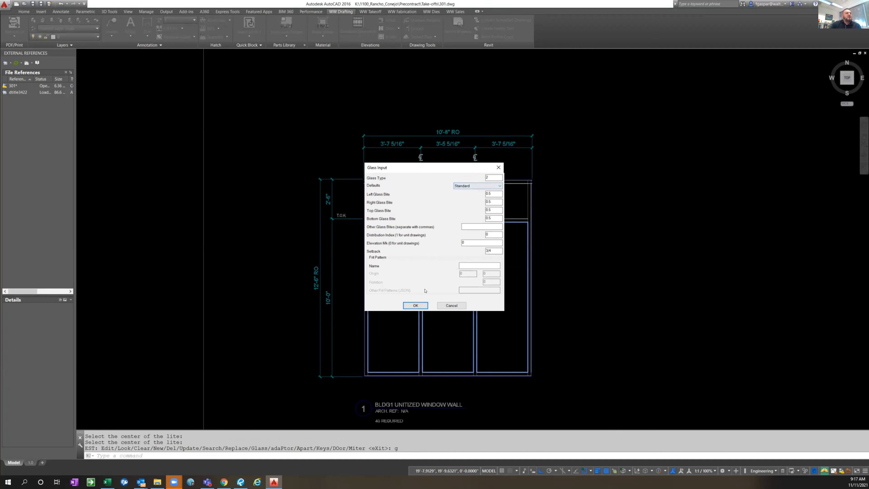
pyautogui.click(416, 306)
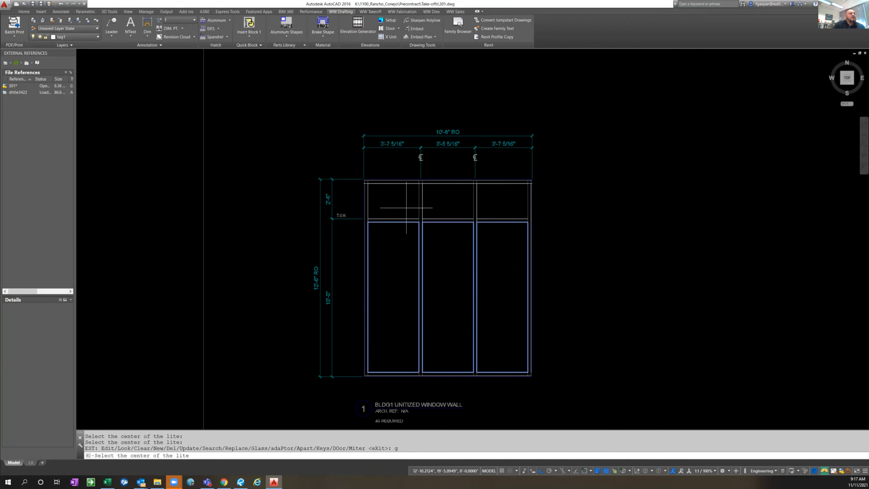
pyautogui.click(399, 202)
pyautogui.click(451, 201)
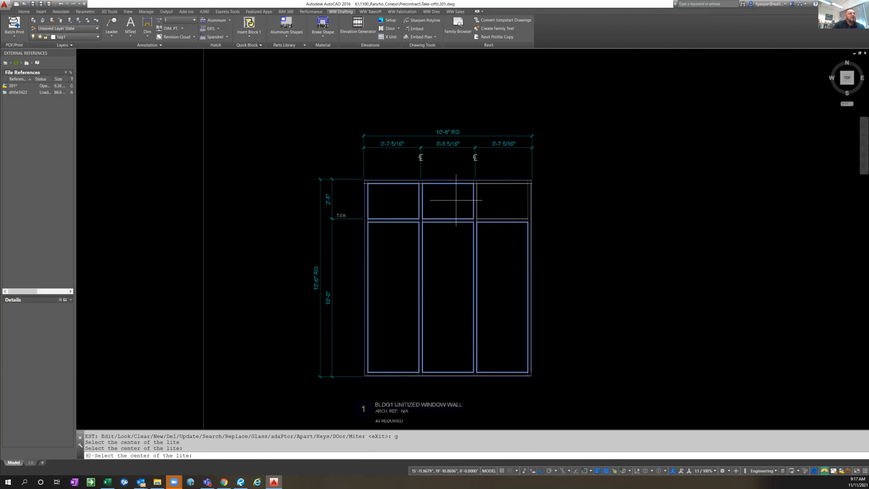
pyautogui.click(510, 199)
pyautogui.press('Return')
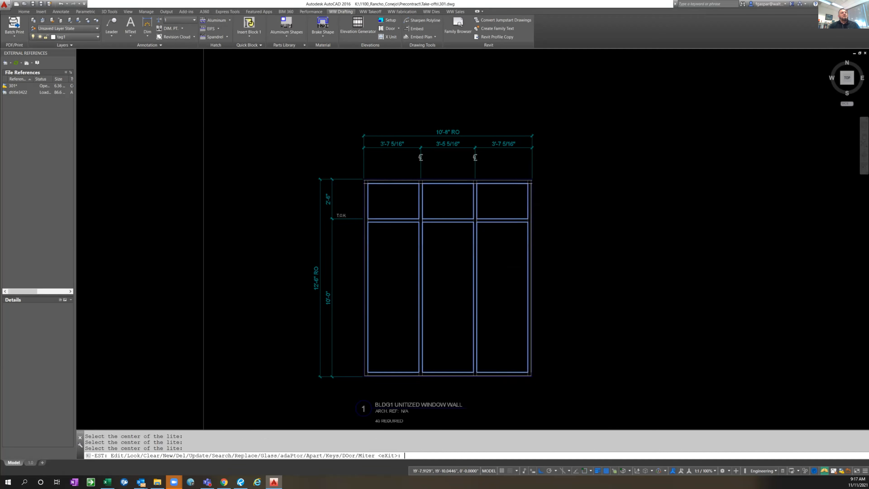
pyautogui.press('Escape')
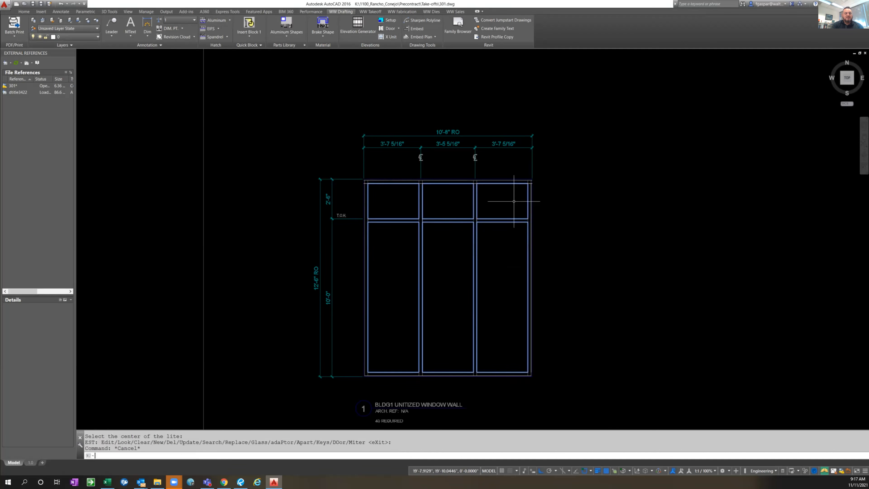
# Leave the glass take-off display with LM1 and turn on all layers with LAYON
pyautogui.write('LM1')
pyautogui.press('Return')
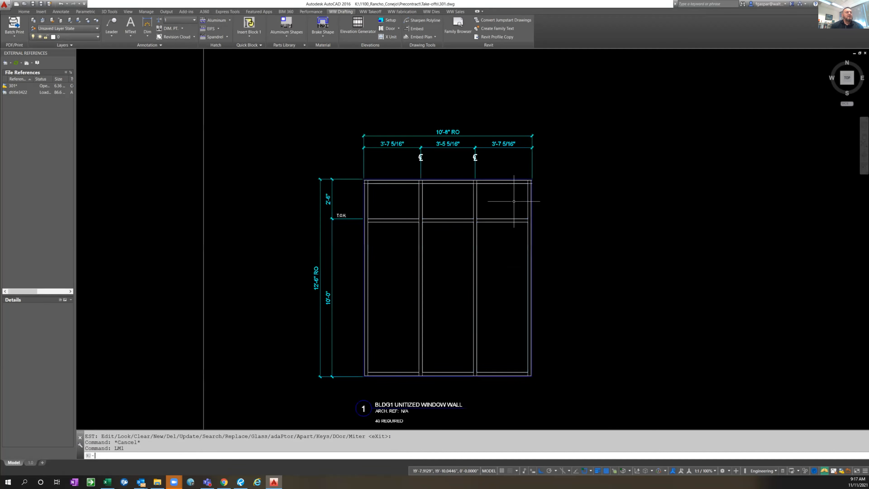
pyautogui.scroll(-1, 599, 237)
pyautogui.write('layon')
pyautogui.press('Return')
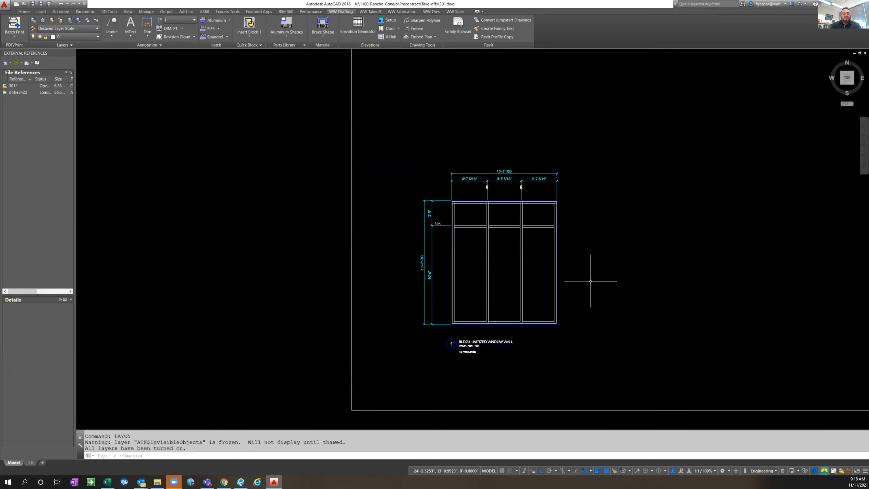
# Switch to the metal take-off layer display with LMM
pyautogui.write('LM1')
pyautogui.press('Return')
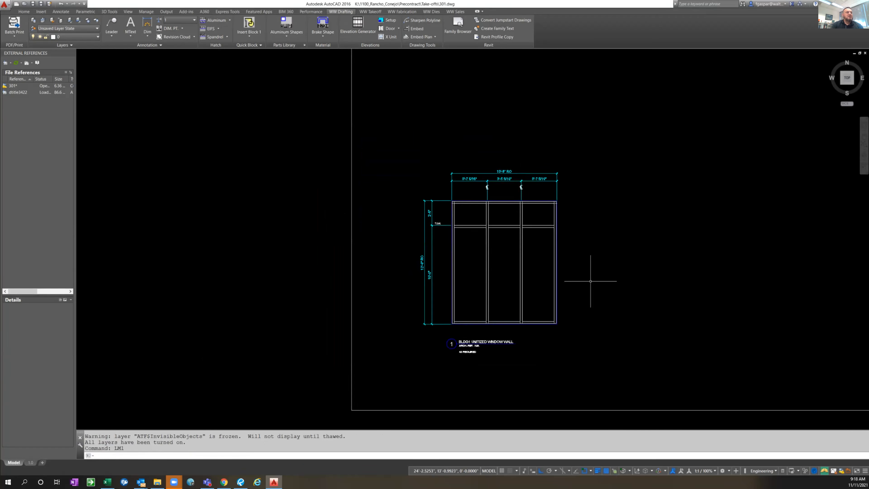
pyautogui.write('lmm')
pyautogui.press('Return')
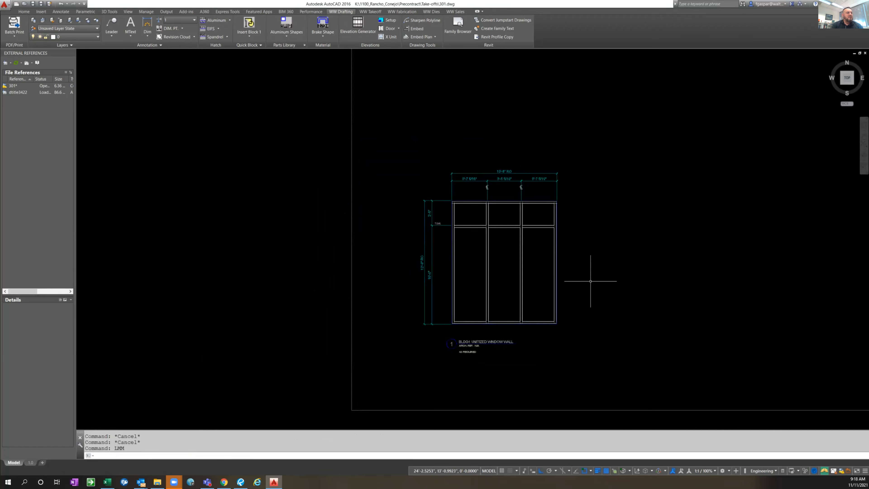
# Start EST and examine the take-off outlines where the intermediate horizontal meets the verticals
pyautogui.write('est')
pyautogui.press('Return')
pyautogui.write('l')
pyautogui.press('Escape')
pyautogui.write('e')
pyautogui.press('Return')
pyautogui.write('l')
pyautogui.press('Escape')
pyautogui.write('-ucs')
pyautogui.press('Return')
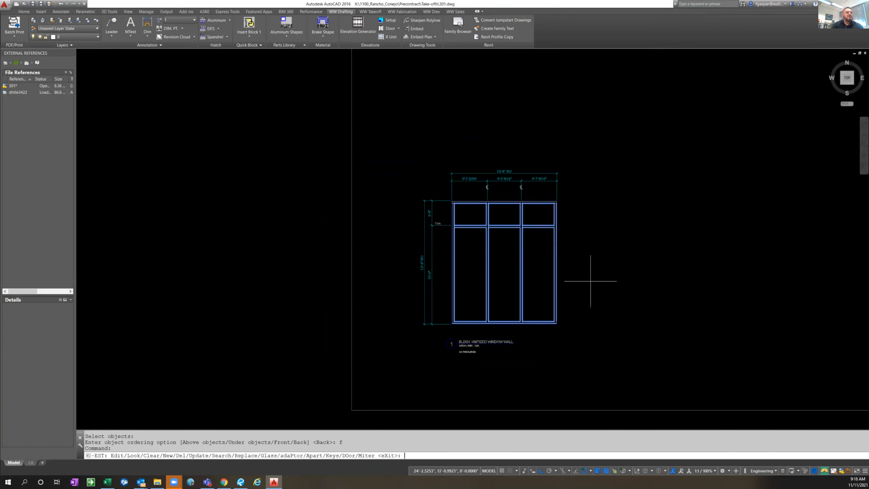
pyautogui.scroll(4, 568, 240)
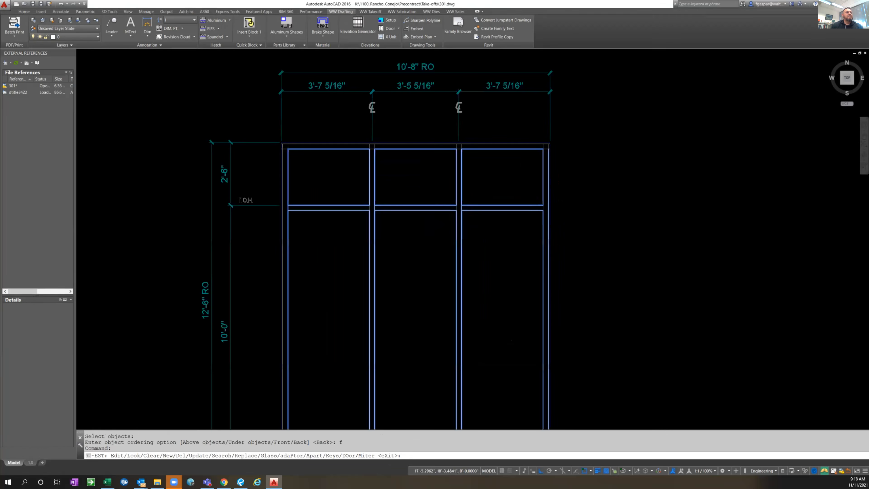
pyautogui.scroll(2, 449, 207)
pyautogui.scroll(4, 449, 207)
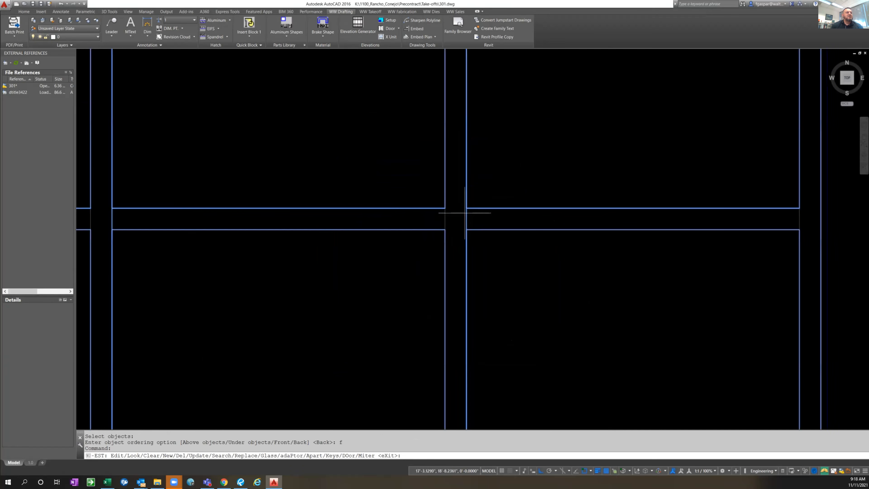
# Exit EST, restore the LM1 display of the full elevation and turn on all layers
pyautogui.press('Escape')
pyautogui.press('Escape')
pyautogui.write('lm1')
pyautogui.press('Return')
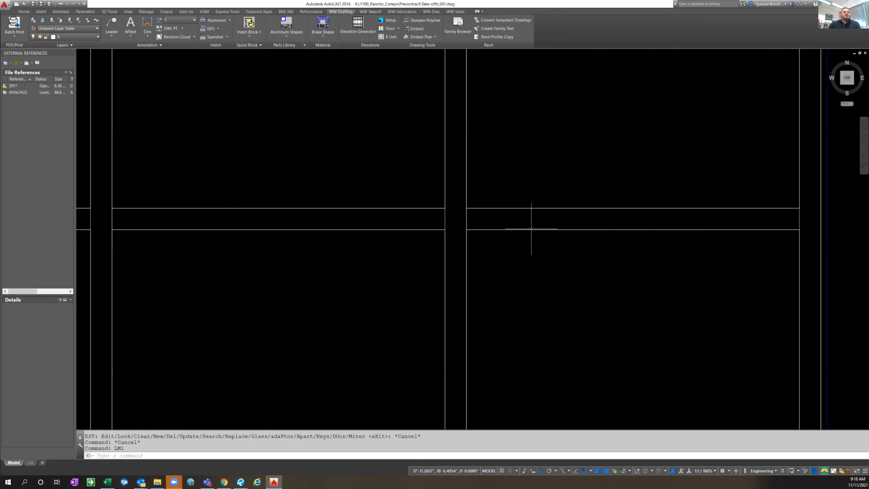
pyautogui.scroll(-2, 594, 241)
pyautogui.scroll(-5, 664, 214)
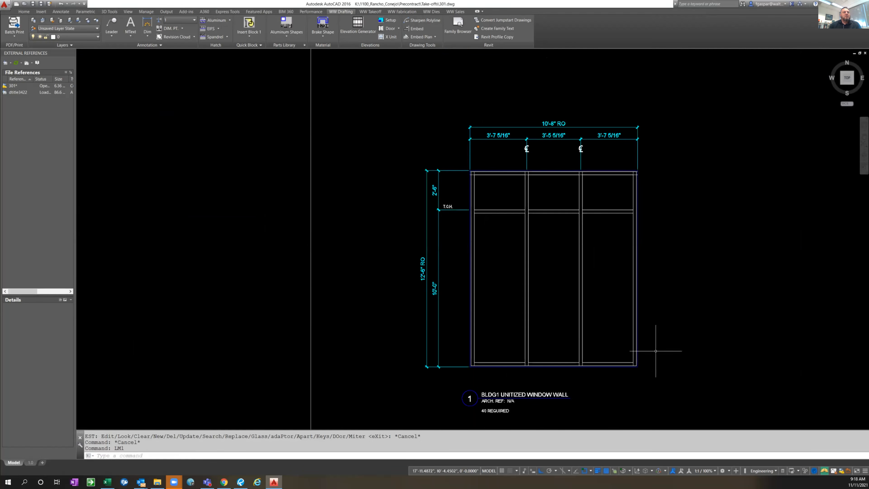
pyautogui.write('-lay')
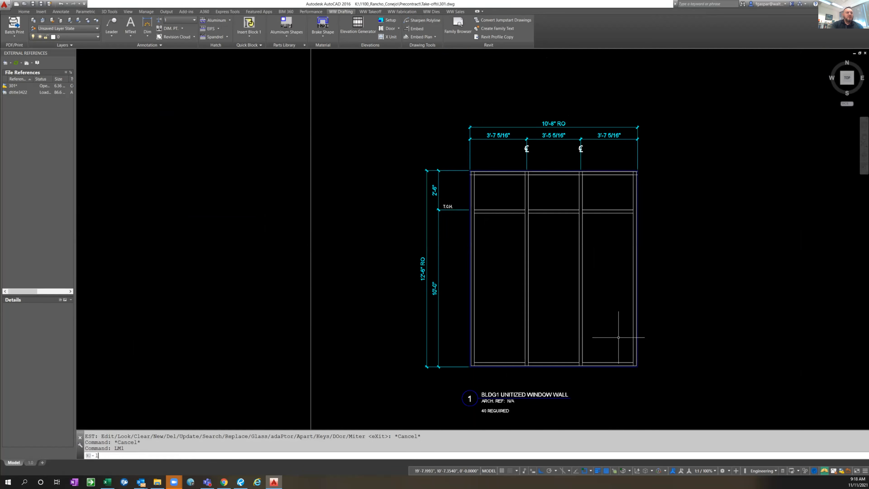
pyautogui.write('on')
pyautogui.press('Return')
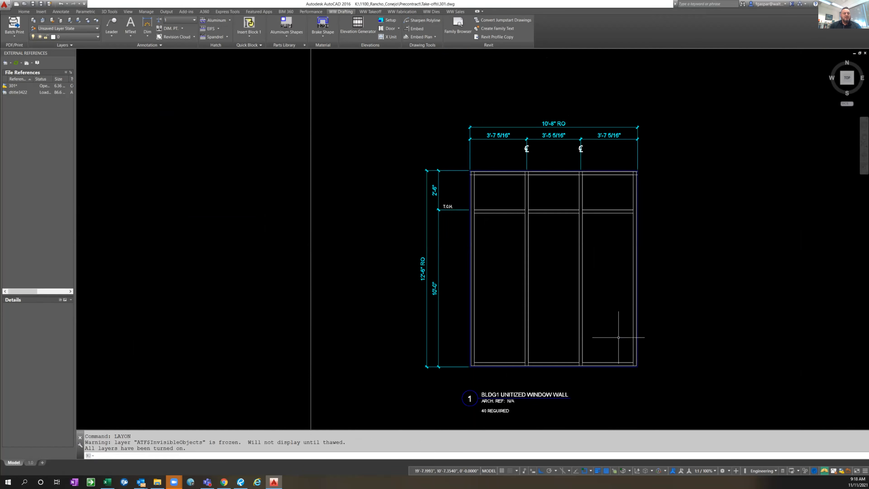
pyautogui.write('-est')
pyautogui.press('Return')
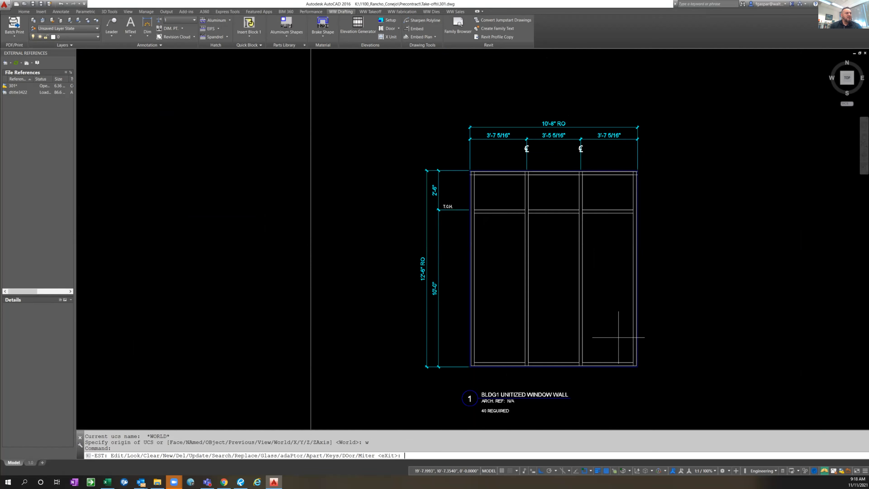
pyautogui.press('Return')
pyautogui.press('Escape')
pyautogui.press('Escape')
pyautogui.press('Escape')
pyautogui.press('Escape')
pyautogui.write('-est')
pyautogui.press('Return')
pyautogui.press('Escape')
pyautogui.press('Escape')
# Run LAYON again to turn on every layer of the drawing
pyautogui.write('layon')
pyautogui.press('Return')
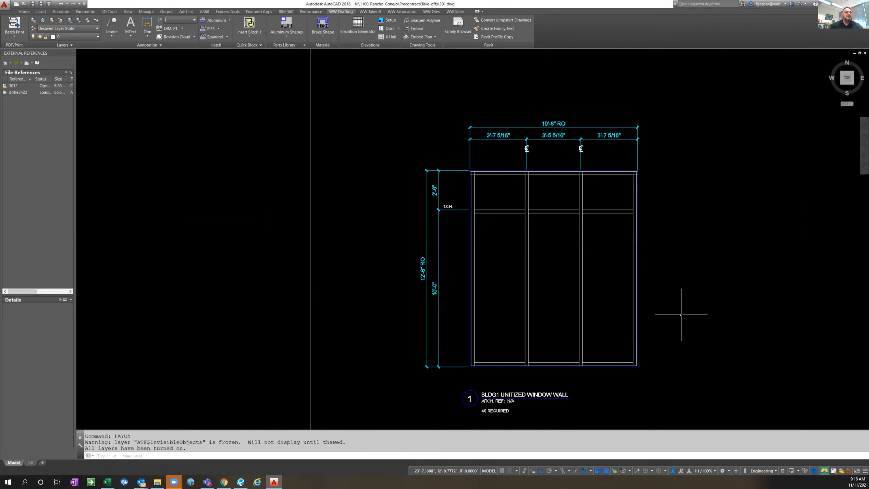
pyautogui.scroll(-6, 682, 314)
pyautogui.moveTo(718, 241); pyautogui.dragTo(589, 248, button='middle')
pyautogui.press('Escape')
pyautogui.press('Escape')
# Set the elevation mark to 1 for all members and lites of the unitized window wall with EST's Update option
pyautogui.write('-est')
pyautogui.press('Return')
pyautogui.write('u')
pyautogui.press('Return')
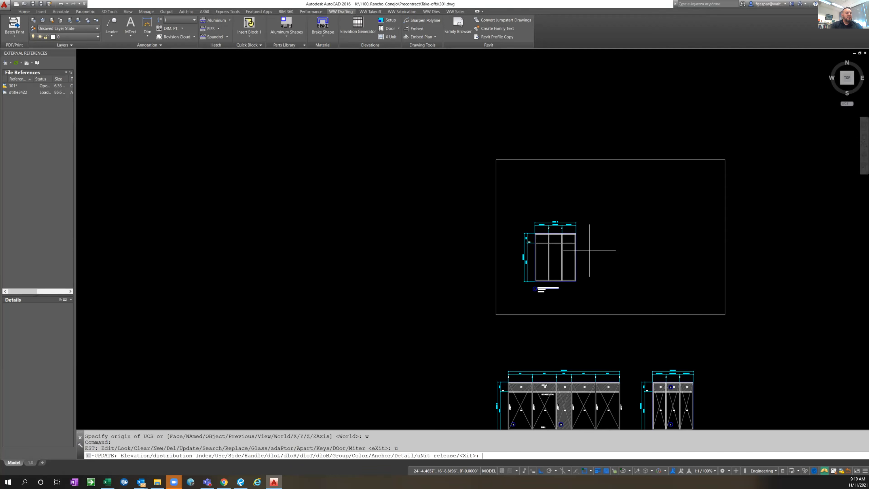
pyautogui.write('E')
pyautogui.press('Return')
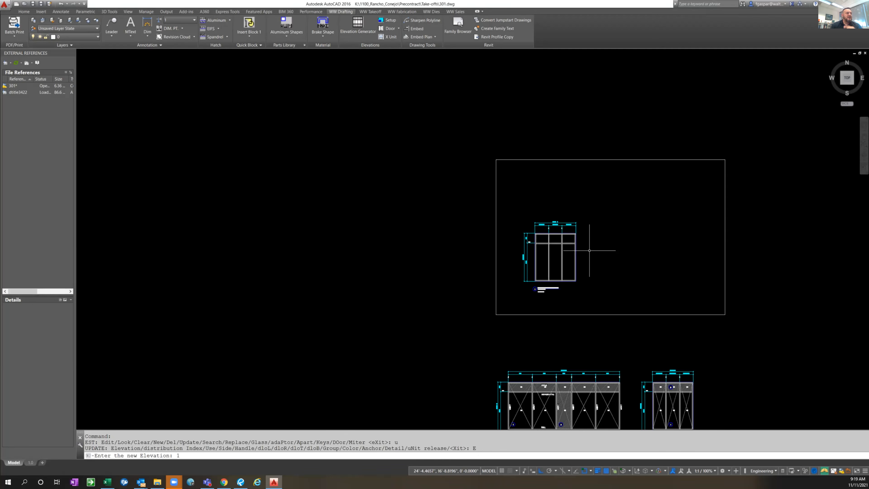
pyautogui.press('Return')
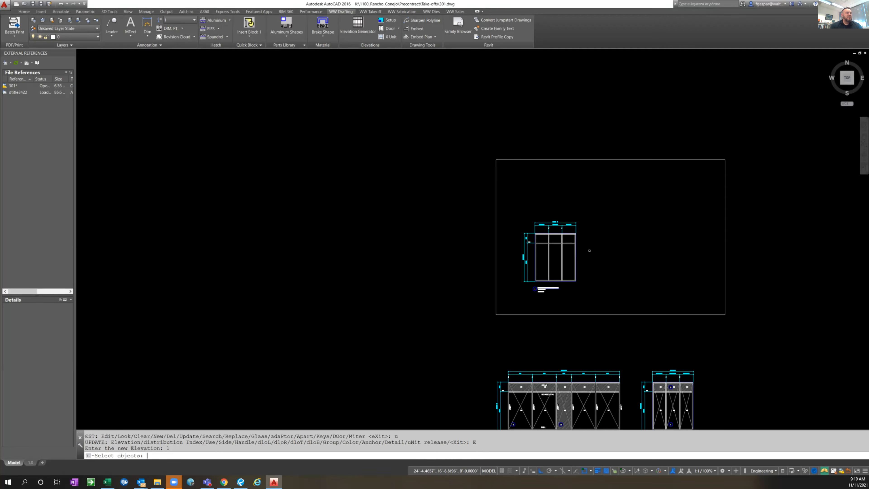
pyautogui.scroll(2, 618, 256)
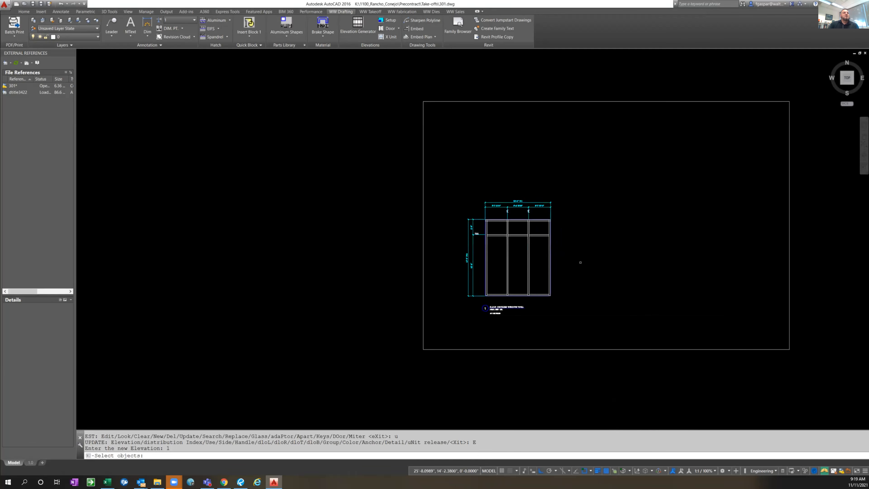
pyautogui.click(456, 300)
pyautogui.click(605, 168)
pyautogui.press('Return')
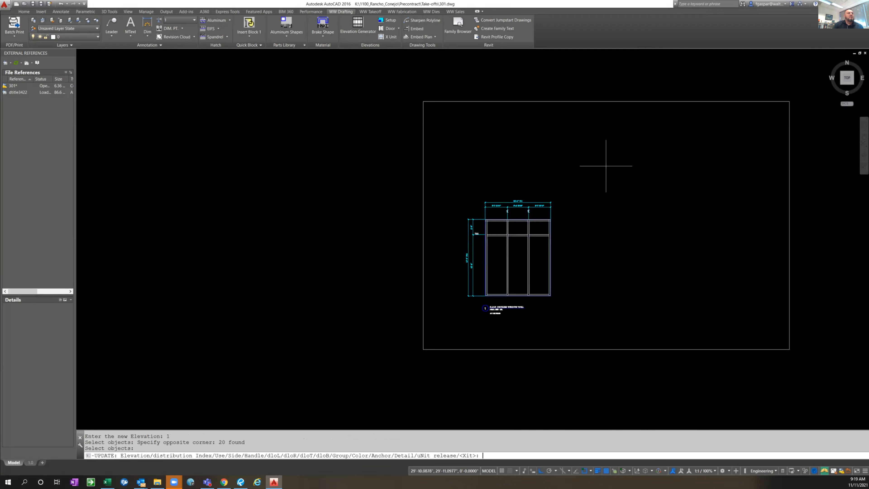
pyautogui.press('Return')
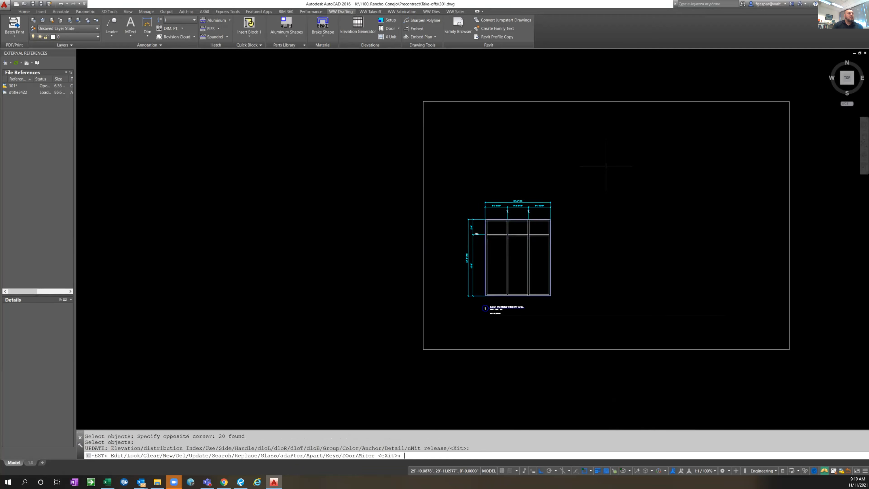
pyautogui.press('Return')
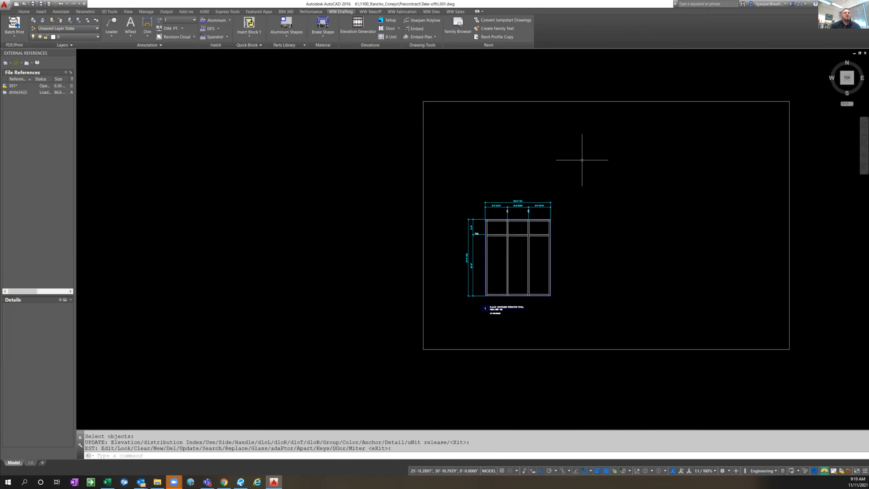
# Copy the circled glass tag 1 from the BLDG B elevation into the lower-left lite of the BLDG1 elevation, using the lite's bottom-left corner as base point
pyautogui.scroll(-4, 602, 178)
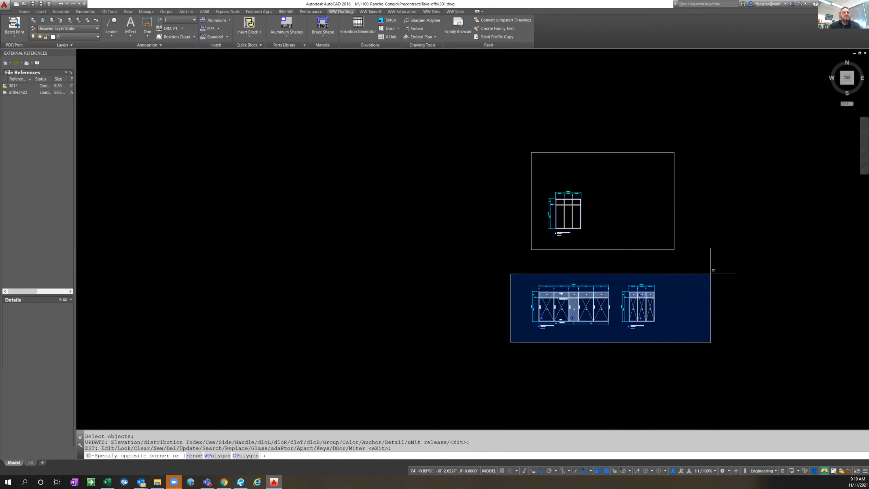
pyautogui.press('Escape')
pyautogui.scroll(2, 530, 316)
pyautogui.scroll(3, 516, 313)
pyautogui.press('Escape')
pyautogui.write('co')
pyautogui.press('Return')
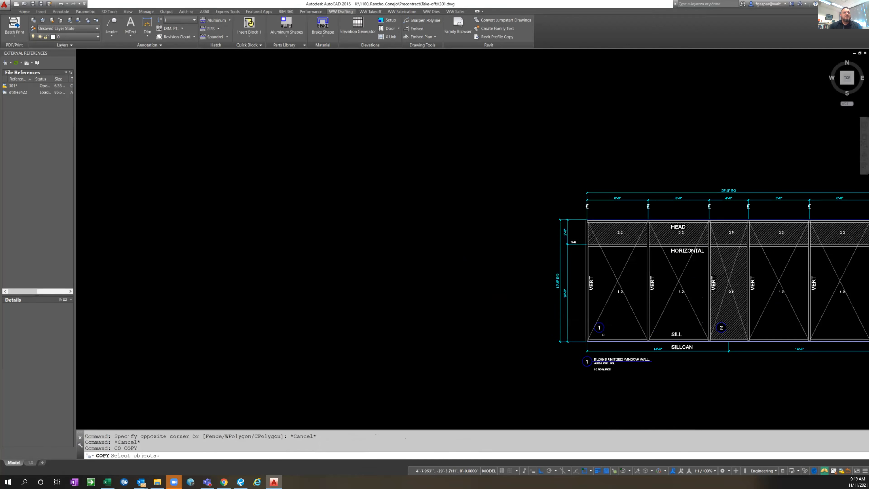
pyautogui.scroll(2, 599, 331)
pyautogui.click(596, 330)
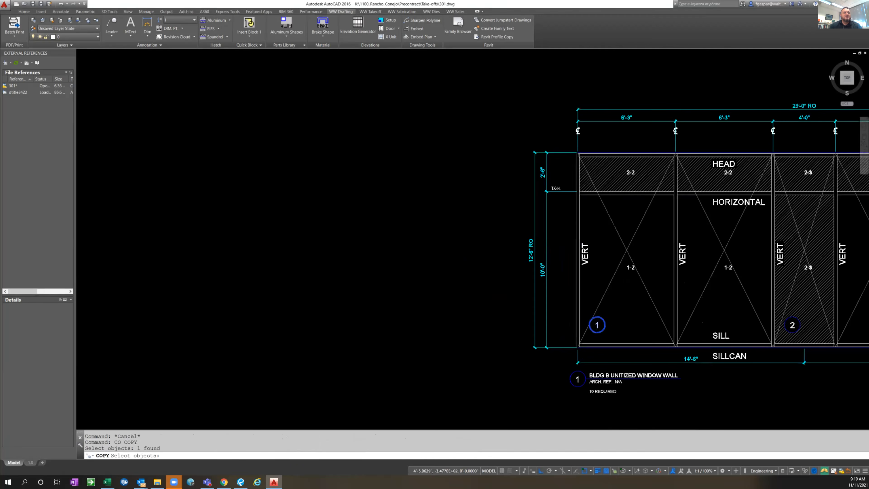
pyautogui.scroll(2, 590, 333)
pyautogui.press('Return')
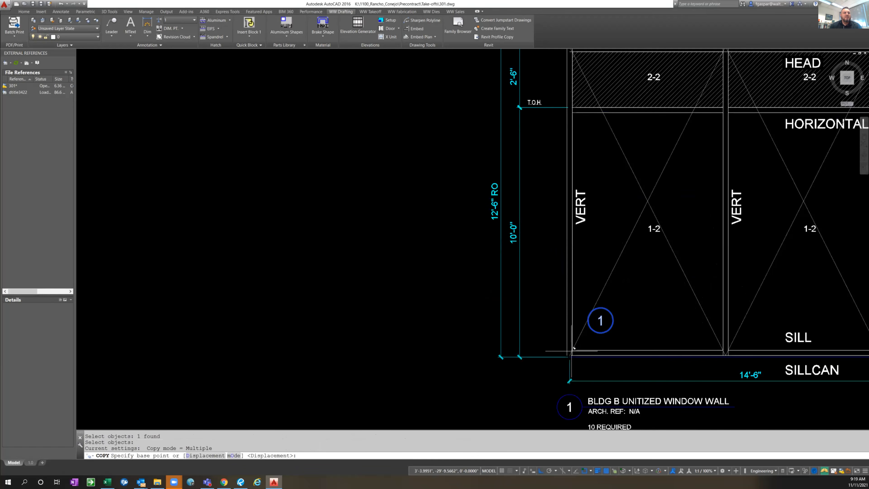
pyautogui.click(575, 348)
pyautogui.scroll(-6, 574, 348)
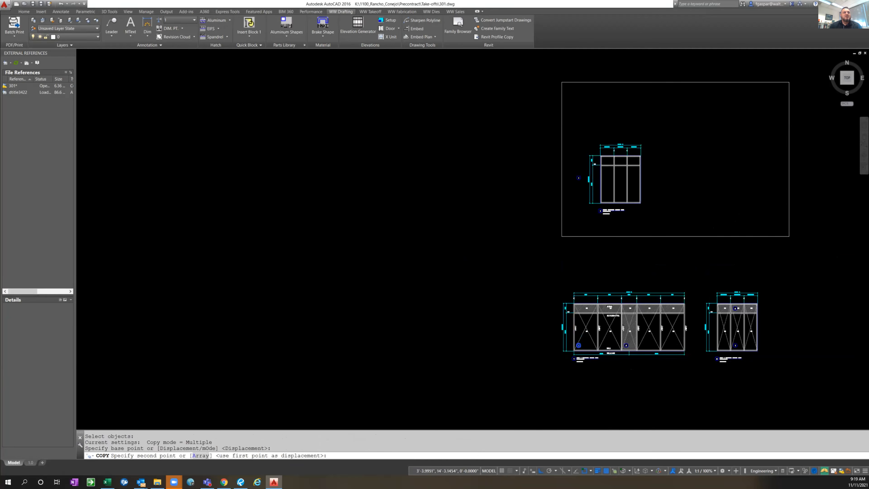
pyautogui.scroll(8, 588, 210)
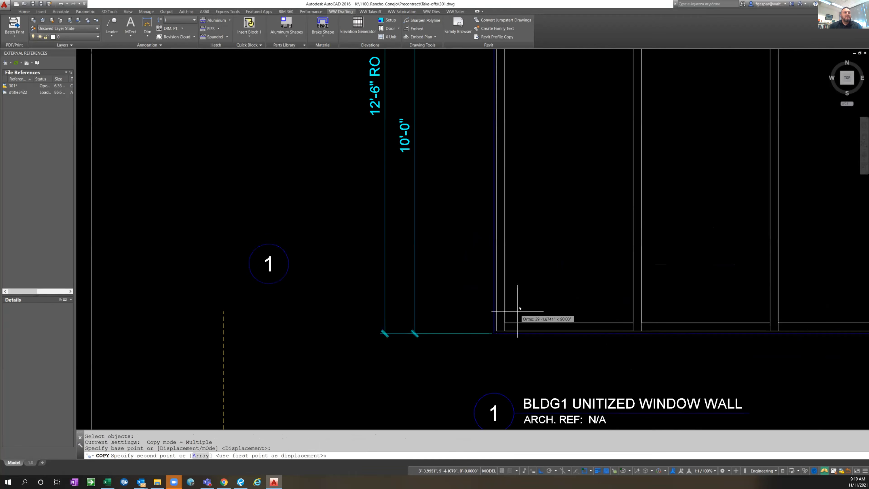
pyautogui.click(510, 318)
pyautogui.press('Escape')
# Copy the circled tag 1 from the lower-left lite up into the lite above the horizontal
pyautogui.scroll(-4, 517, 278)
pyautogui.write('COPY')
pyautogui.press('Return')
pyautogui.click(557, 283)
pyautogui.click(539, 268)
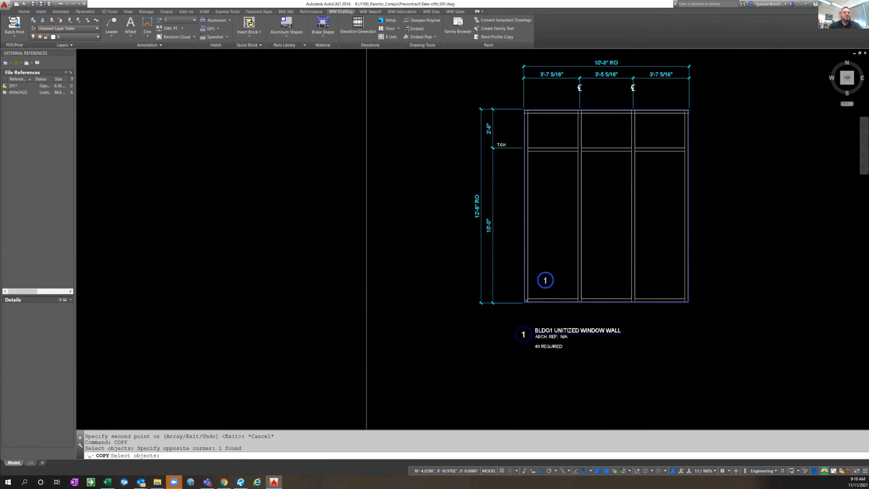
pyautogui.press('Return')
pyautogui.click(528, 299)
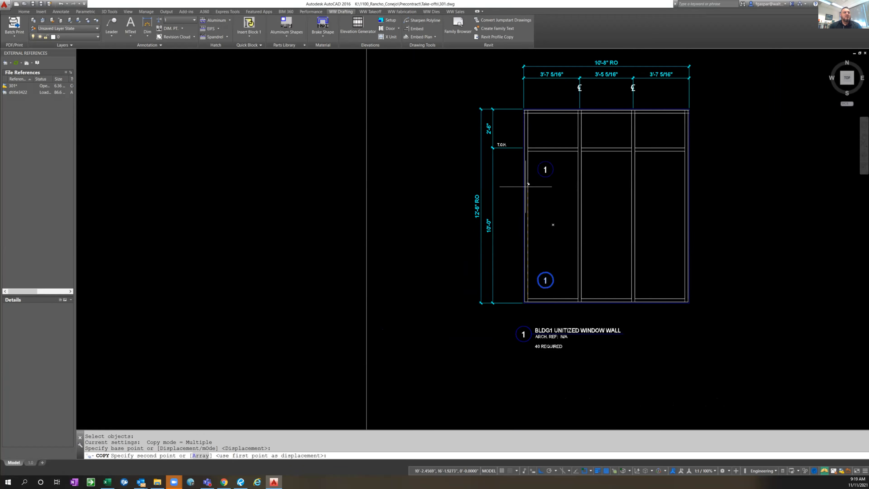
pyautogui.click(528, 148)
pyautogui.press('Escape')
pyautogui.press('Escape')
pyautogui.press('Escape')
# Change the number in the upper-left lite's circled tag to 2 with TEXTEDIT
pyautogui.write('ed')
pyautogui.press('Return')
pyautogui.click(547, 129)
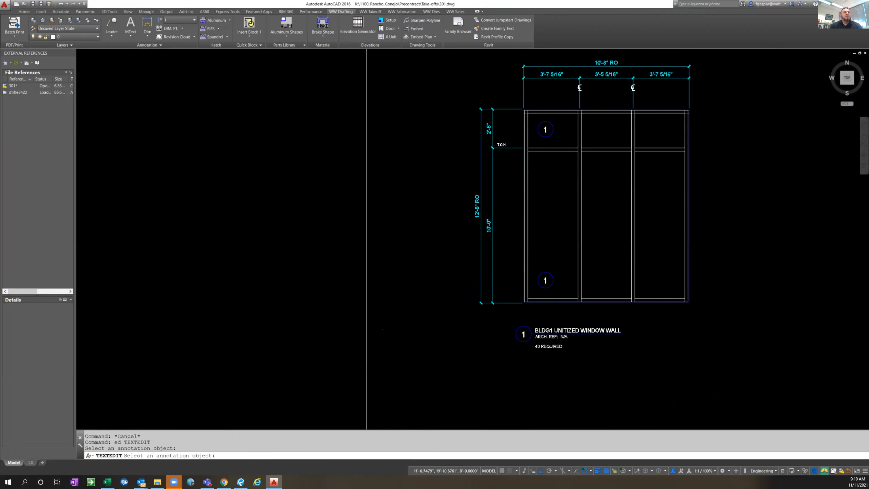
pyautogui.write('2')
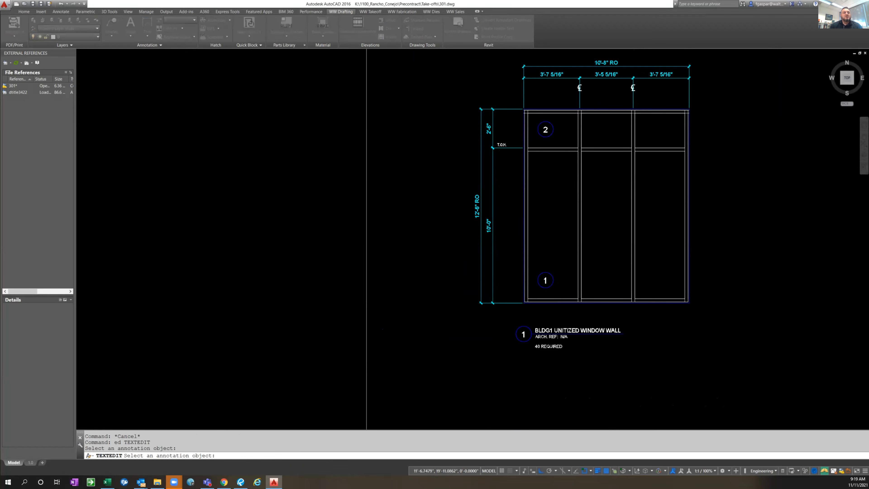
pyautogui.press('Return')
pyautogui.press('Escape')
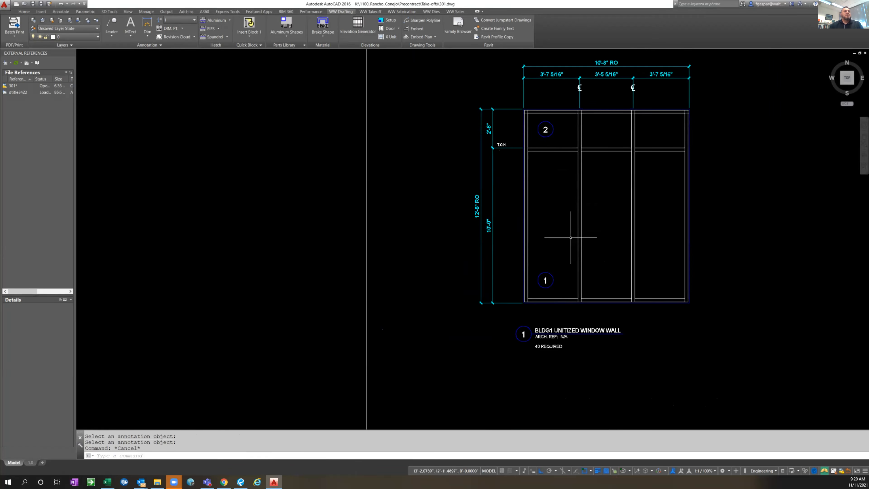
# Apply the Spandrel elevation hatch to the three upper lites of the BLDG1 unitized window wall
pyautogui.moveTo(739, 165); pyautogui.dragTo(632, 221, button='middle')
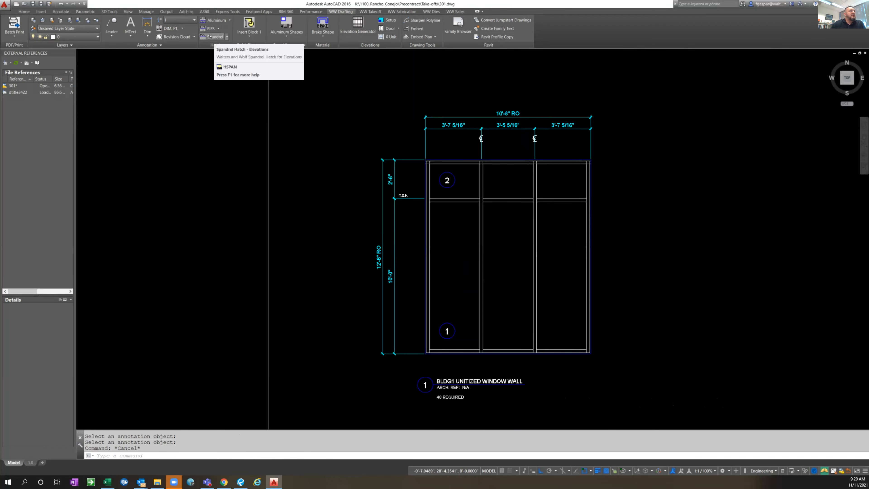
pyautogui.click(210, 37)
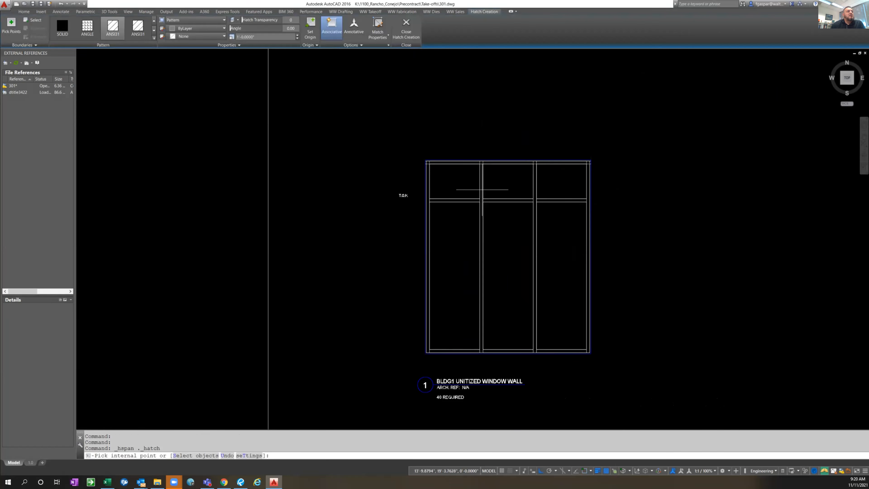
pyautogui.click(474, 186)
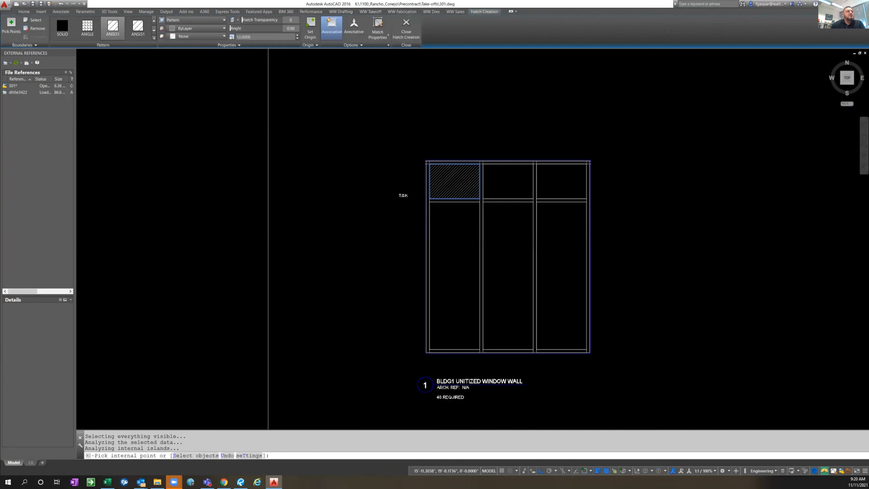
pyautogui.click(508, 181)
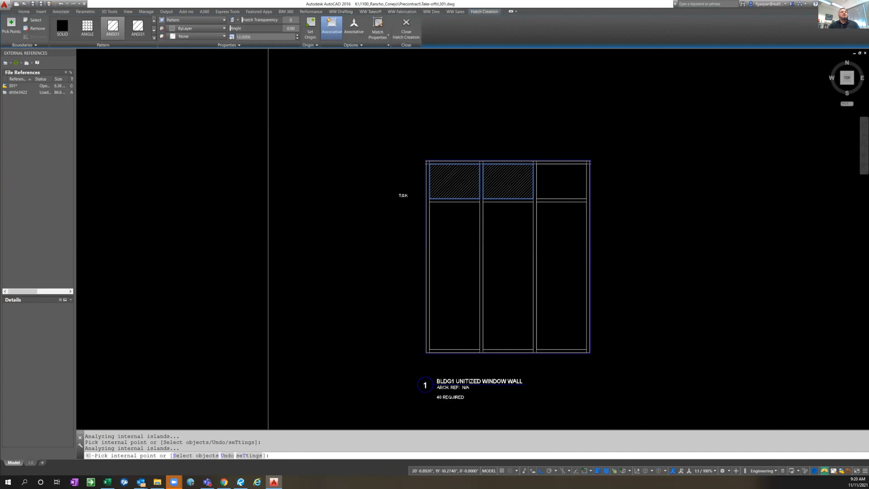
pyautogui.click(579, 181)
pyautogui.press('Return')
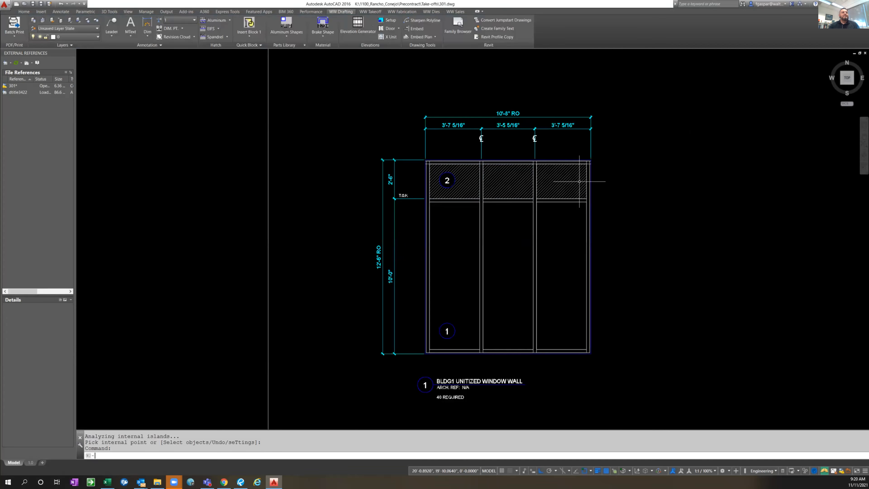
# Start XUNIT and mark the first unit from the frame's bottom-left corner to the first mullion's centreline at the head
pyautogui.scroll(-2, 578, 229)
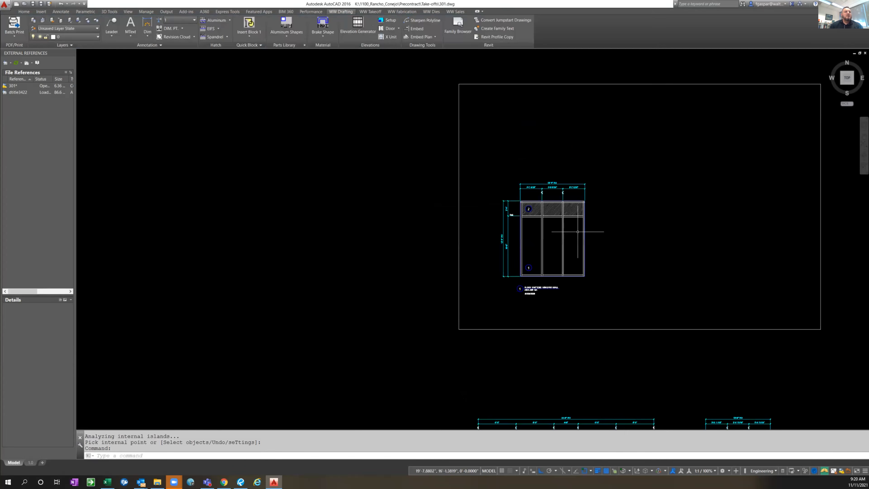
pyautogui.scroll(-2, 626, 290)
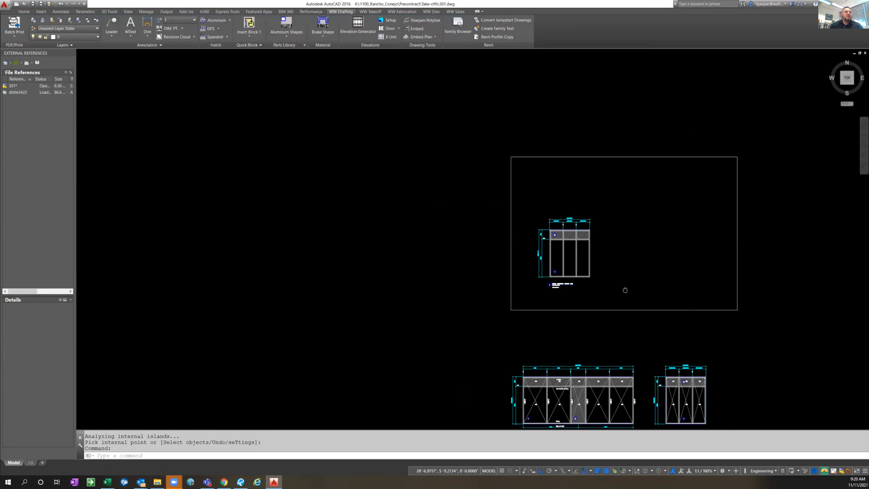
pyautogui.moveTo(625, 290); pyautogui.dragTo(502, 215, button='middle')
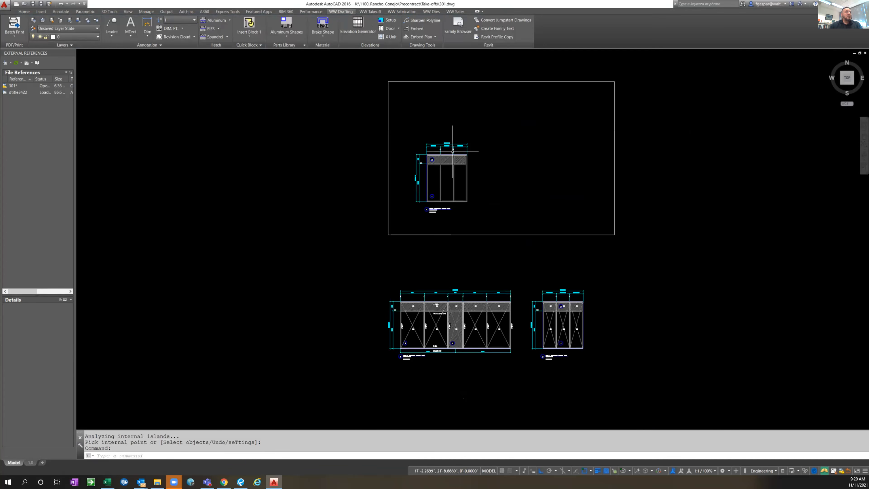
pyautogui.scroll(2, 452, 150)
pyautogui.scroll(4, 452, 155)
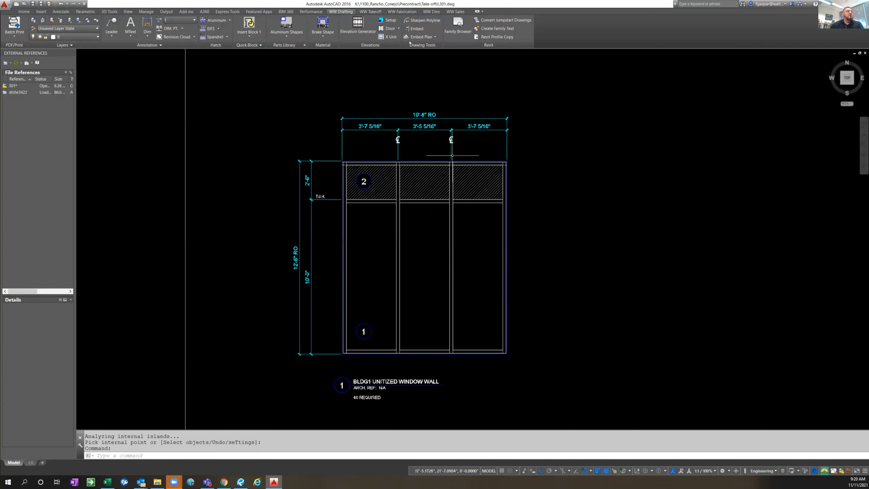
pyautogui.click(389, 37)
pyautogui.click(391, 36)
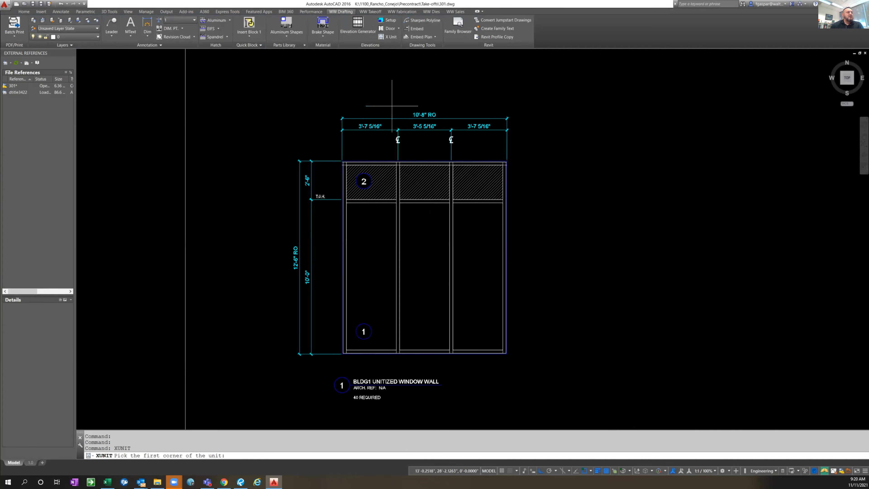
pyautogui.scroll(2, 341, 352)
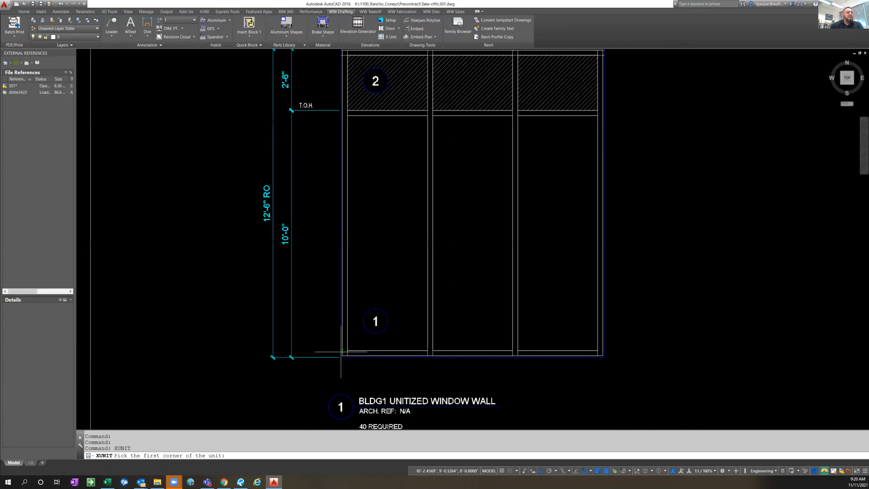
pyautogui.scroll(2, 341, 352)
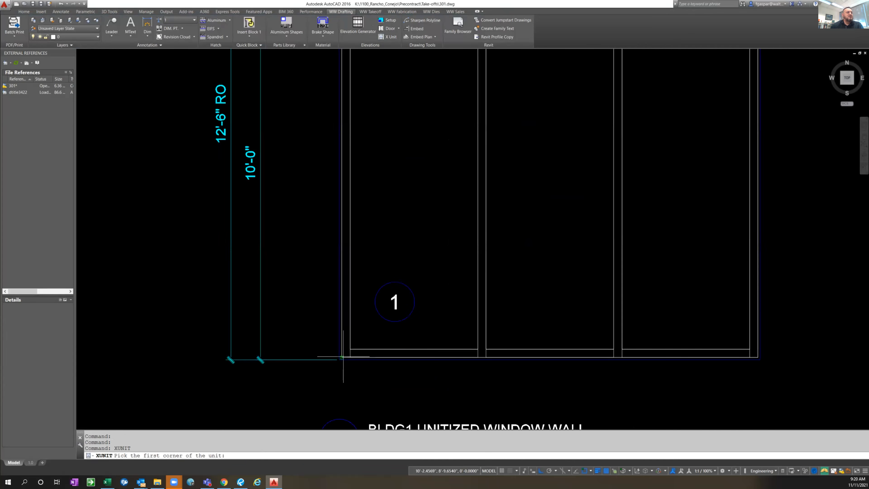
pyautogui.click(342, 358)
pyautogui.scroll(-2, 342, 357)
pyautogui.scroll(-2, 354, 338)
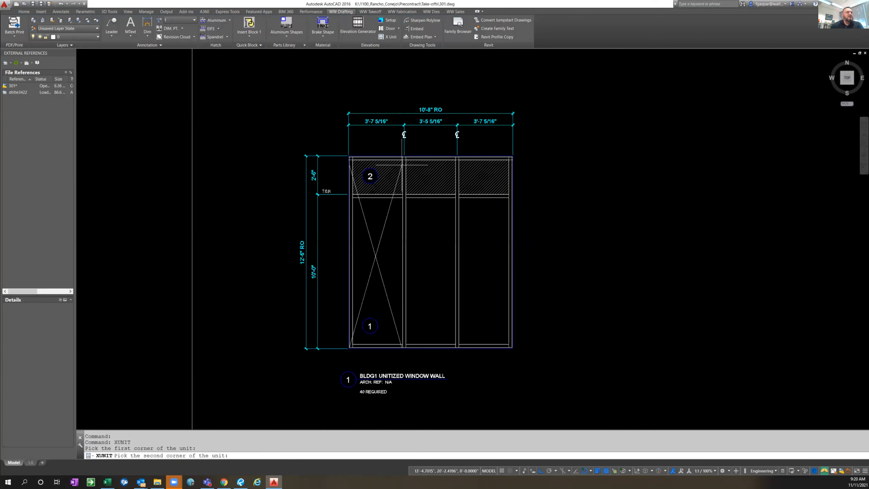
pyautogui.scroll(2, 407, 159)
pyautogui.scroll(2, 406, 159)
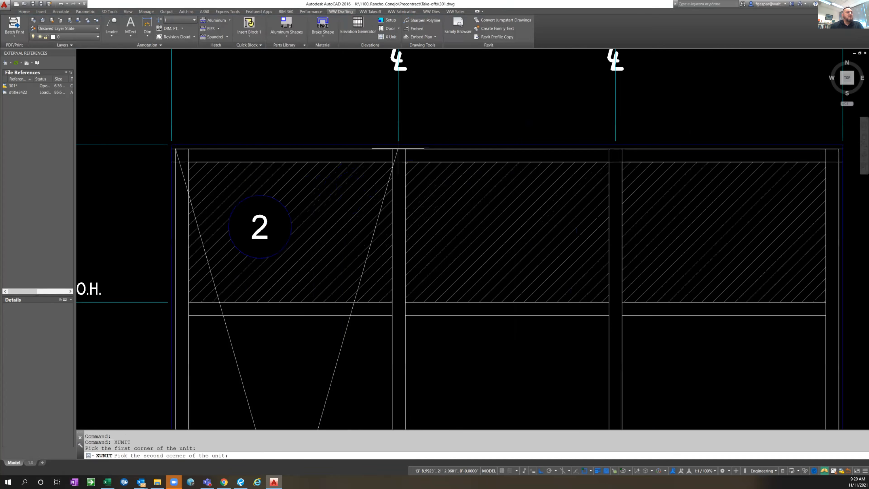
pyautogui.scroll(2, 398, 149)
pyautogui.click(399, 149)
# Mark the middle unit down to the sill, ending midway between the two edges of the second mullion
pyautogui.scroll(-4, 403, 151)
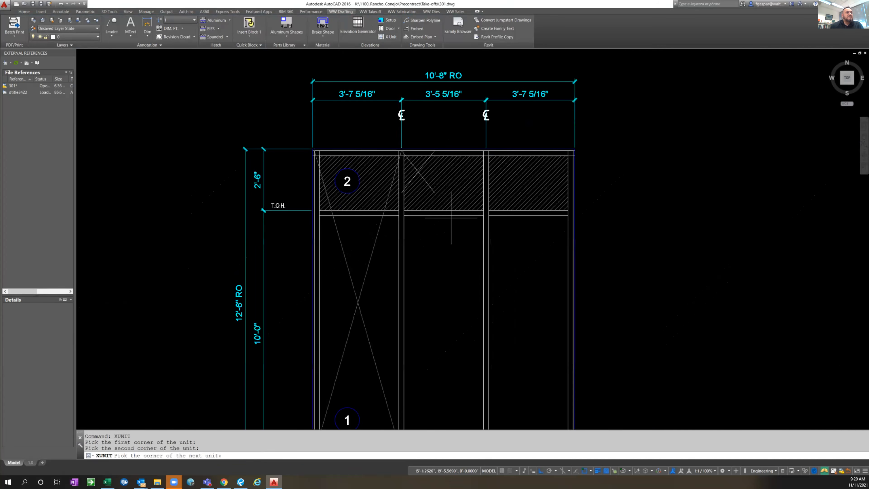
pyautogui.moveTo(490, 304); pyautogui.dragTo(464, 242, button='middle')
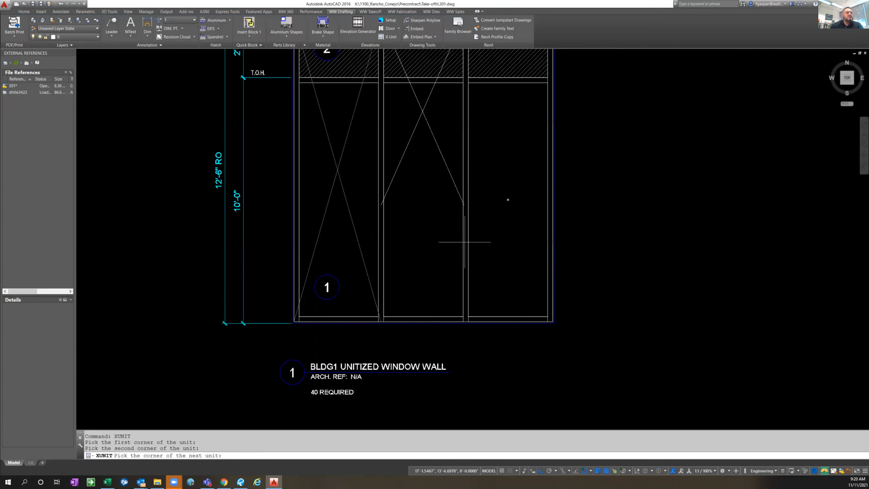
pyautogui.scroll(3, 467, 317)
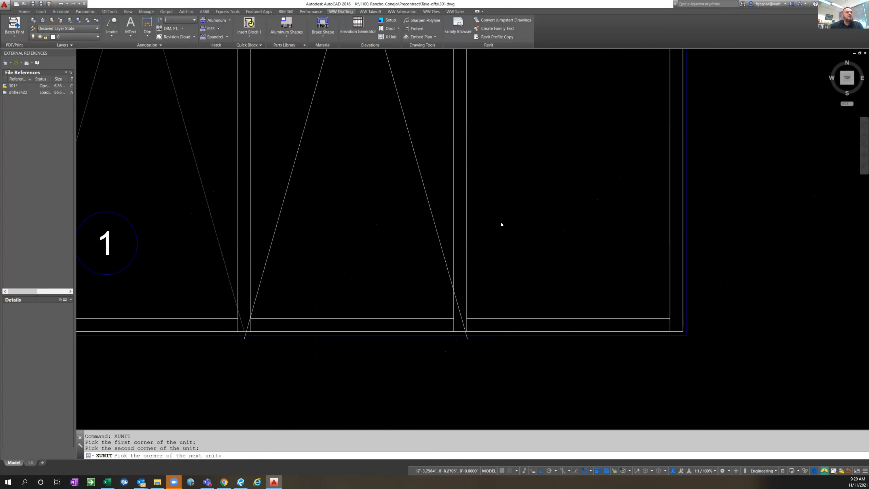
pyautogui.keyDown('shift'); pyautogui.rightClick(501, 224); pyautogui.keyUp('shift')
pyautogui.click(496, 216)
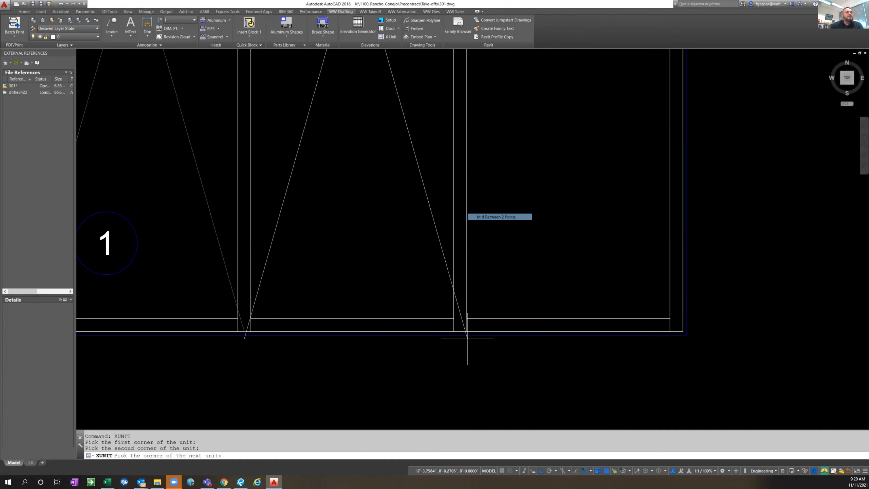
pyautogui.click(453, 332)
pyautogui.click(467, 331)
# Mark the third unit up to the frame's top-right corner and finish XUNIT
pyautogui.scroll(-2, 467, 331)
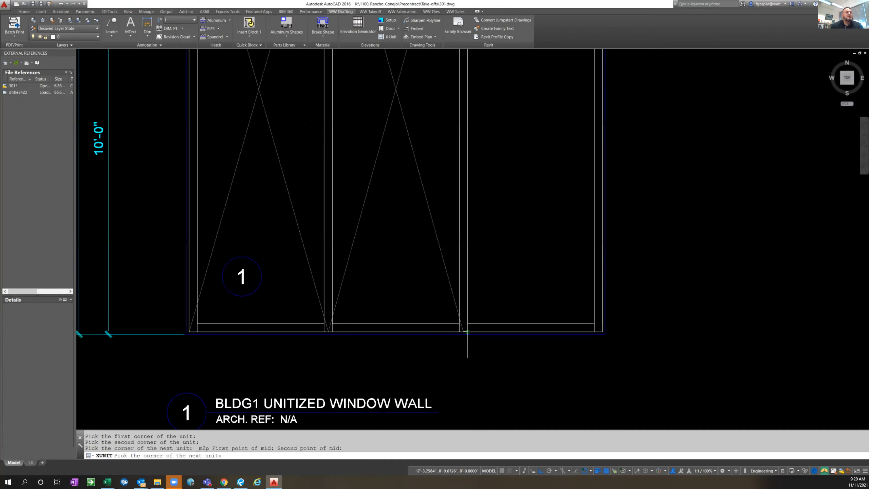
pyautogui.scroll(-4, 467, 332)
pyautogui.scroll(2, 515, 139)
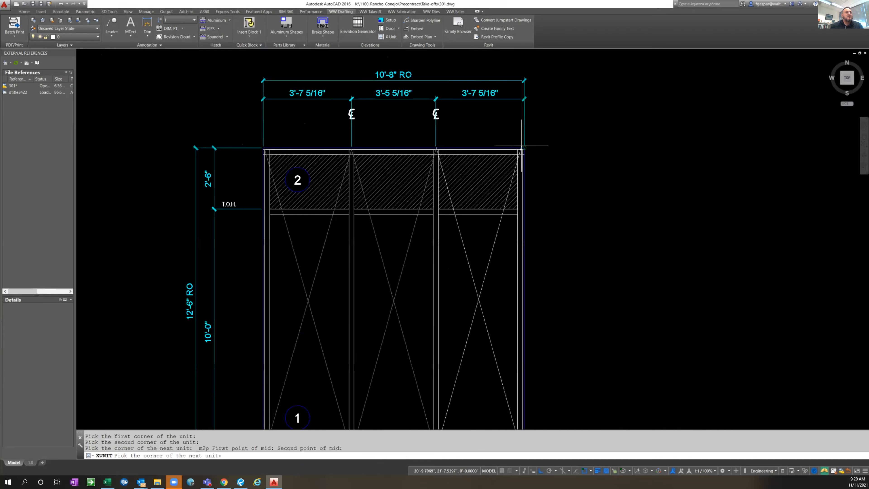
pyautogui.scroll(2, 521, 147)
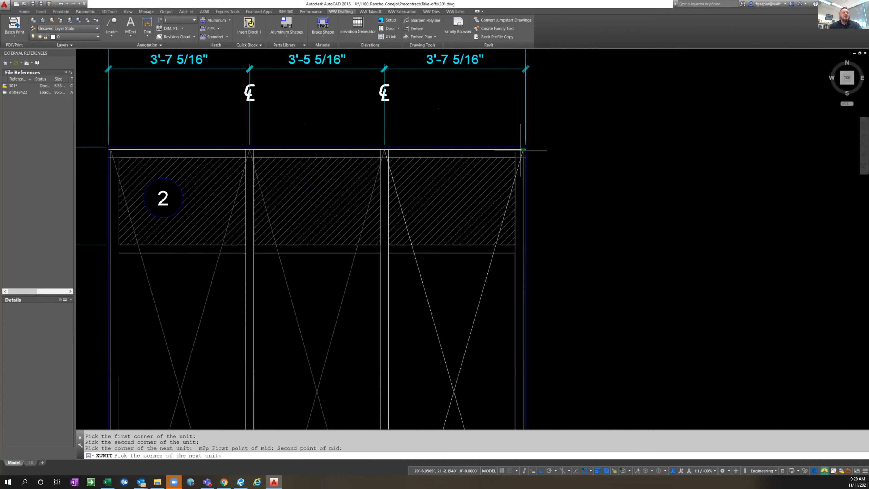
pyautogui.click(523, 149)
pyautogui.press('Escape')
pyautogui.press('Escape')
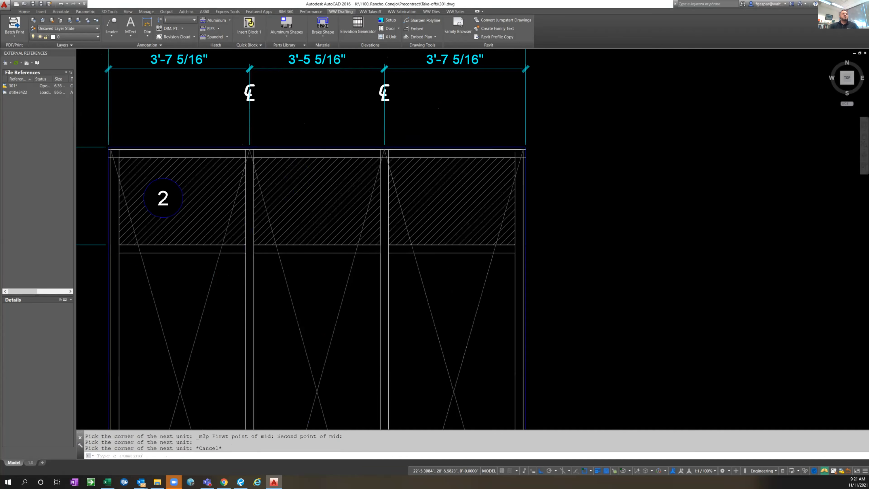
# Switch from model space to the 1.0 sheet layout
pyautogui.scroll(-4, 583, 176)
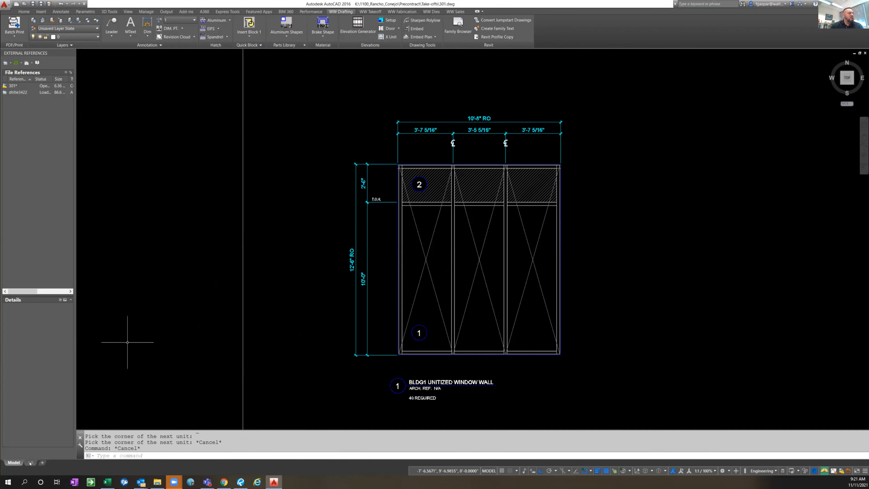
pyautogui.click(30, 463)
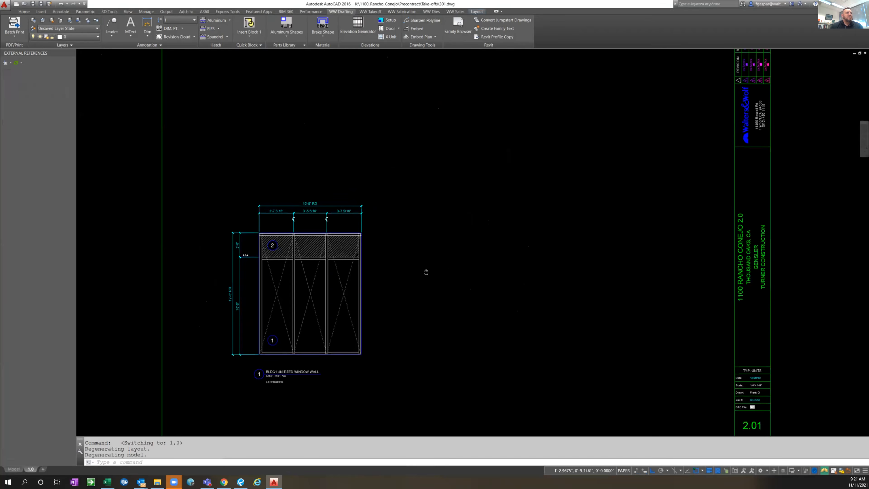
# Return from the 1.0 sheet layout to model space and turn on all layers with LAYON
pyautogui.moveTo(426, 273); pyautogui.dragTo(480, 203, button='middle')
pyautogui.scroll(4, 379, 193)
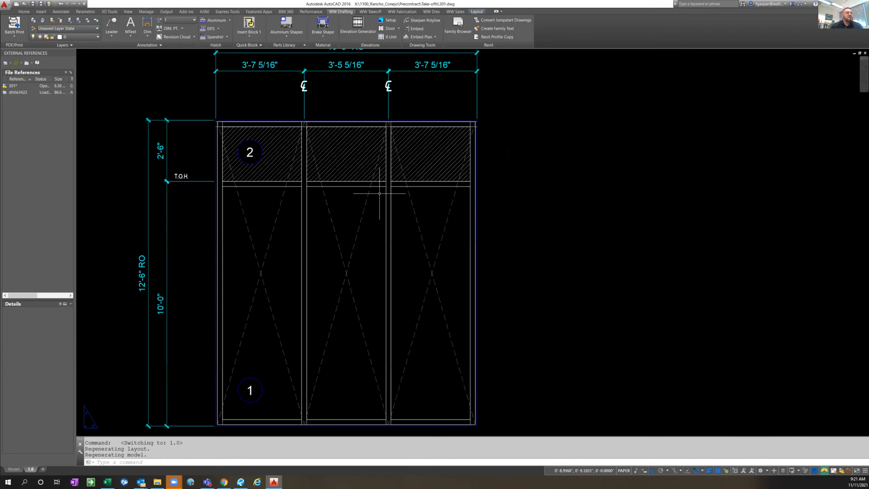
pyautogui.scroll(-2, 380, 194)
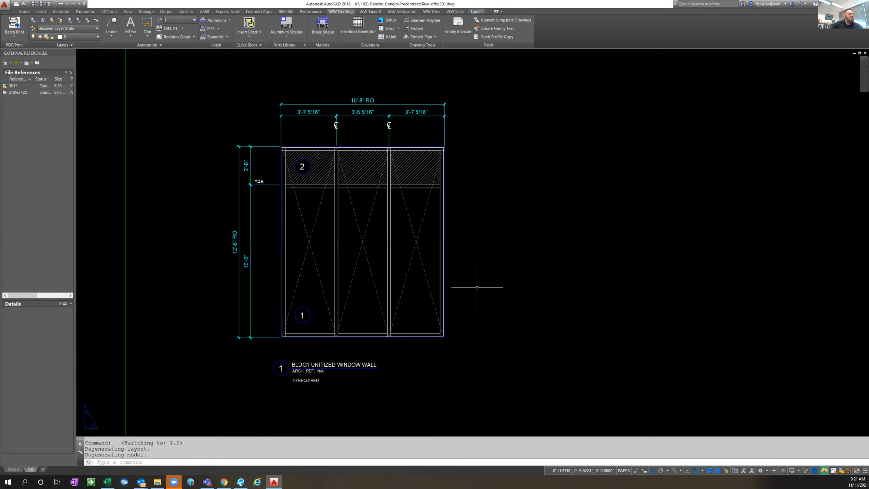
pyautogui.click(20, 469)
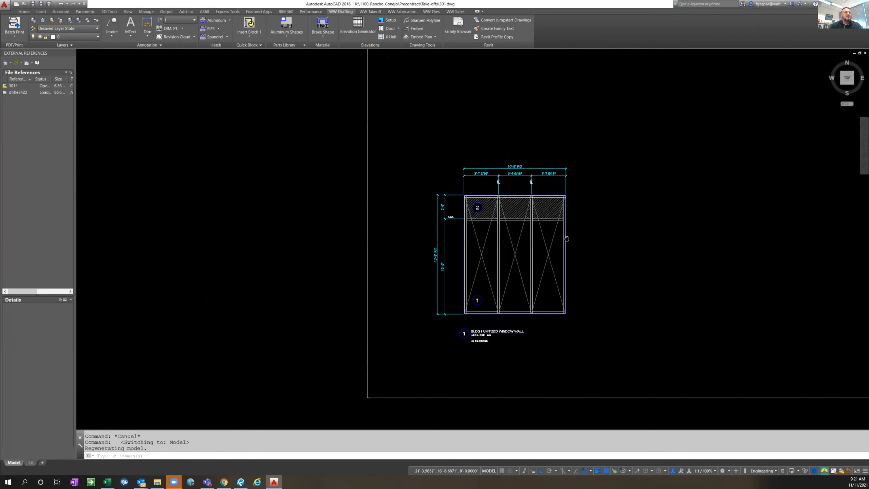
pyautogui.moveTo(567, 239); pyautogui.dragTo(476, 187, button='middle')
pyautogui.scroll(-2, 495, 224)
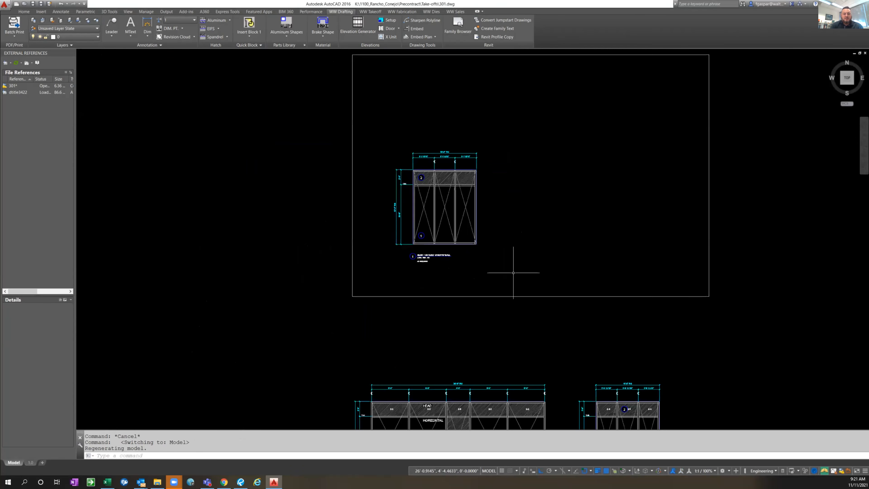
pyautogui.write('layon')
pyautogui.press('Return')
# Erase the two reference elevations below the border rectangle, including their dimensions and labels
pyautogui.moveTo(587, 285); pyautogui.dragTo(548, 195, button='middle')
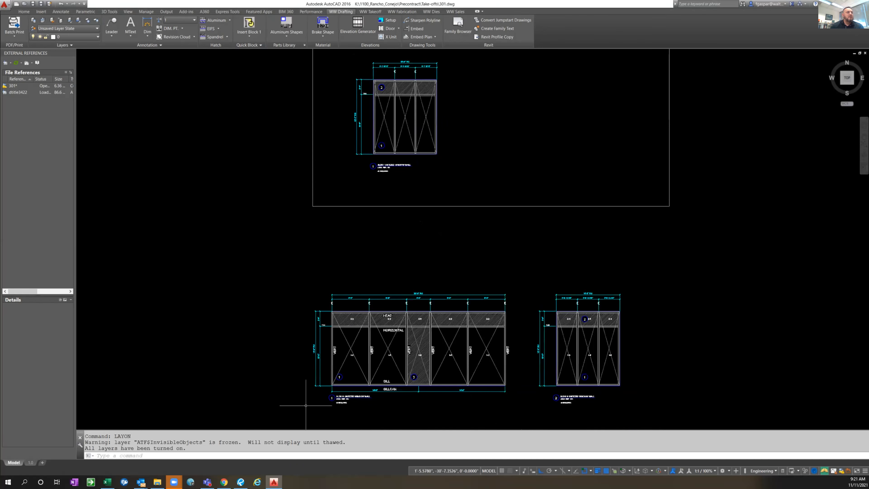
pyautogui.click(295, 410)
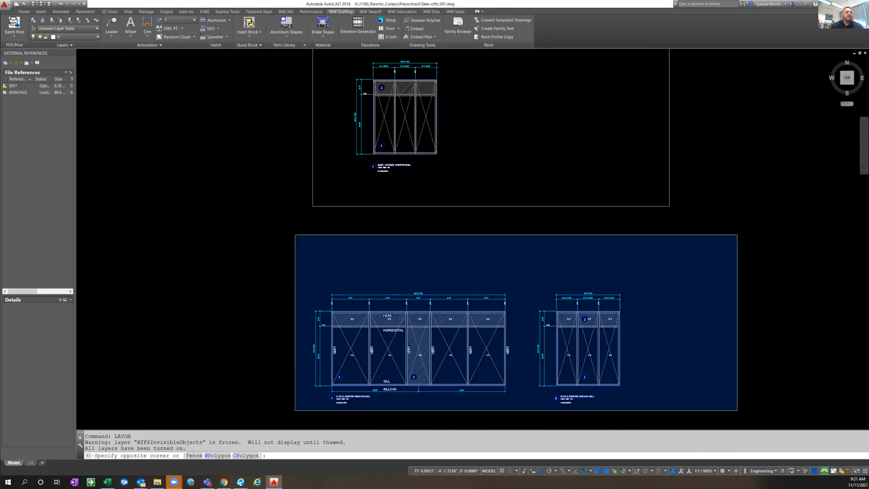
pyautogui.click(737, 235)
pyautogui.write('e')
pyautogui.press('Return')
pyautogui.press('Escape')
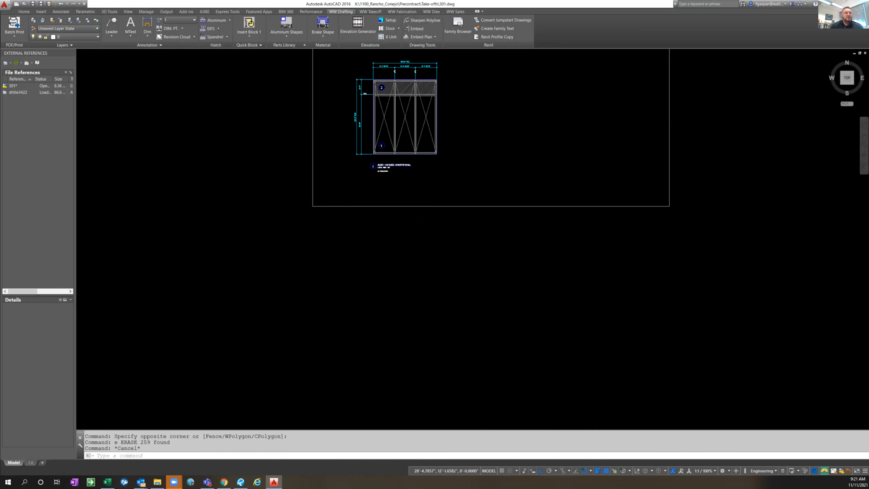
# Centre the remaining unitized window wall elevation and save the drawing
pyautogui.moveTo(436, 123); pyautogui.dragTo(431, 220, button='middle')
pyautogui.press('Escape')
pyautogui.press('Escape')
pyautogui.scroll(2, 406, 193)
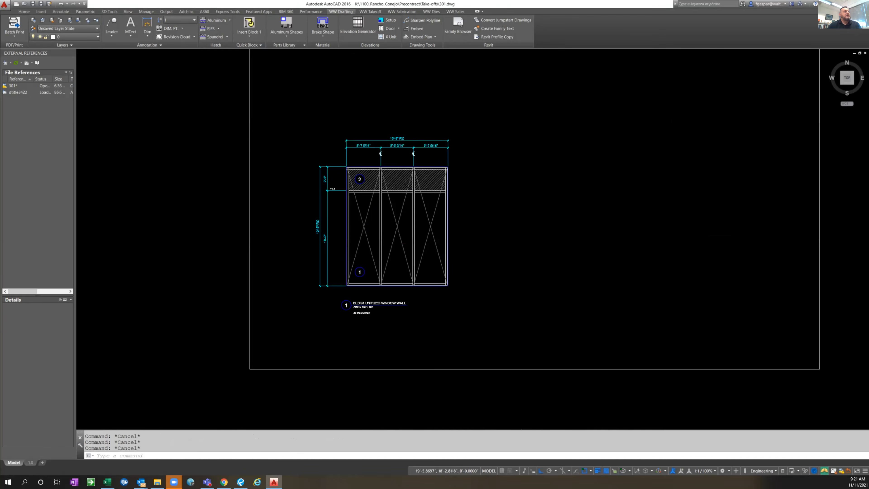
pyautogui.hotkey('ctrl', 's')
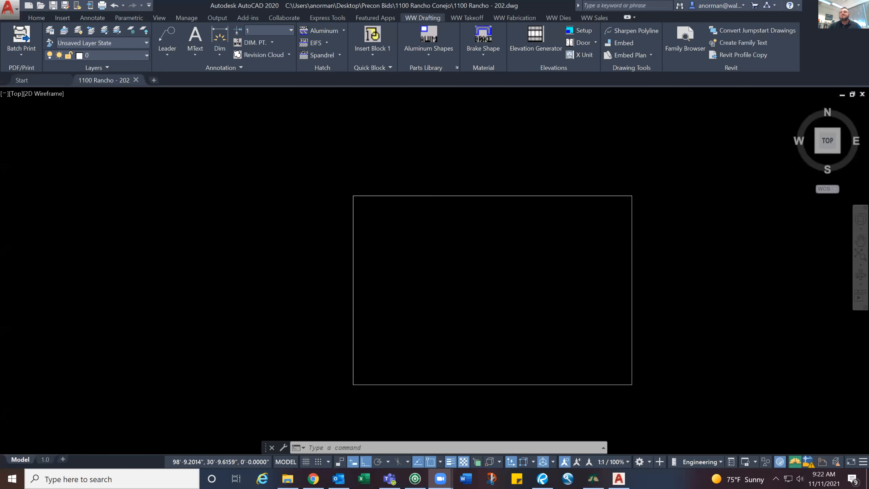
# In the 1100 Rancho - 202 drawing, set up a window with a 10'8 by 12'6 rough opening, stick style and no detail bubbles
pyautogui.scroll(2, 529, 276)
pyautogui.scroll(-2, 549, 161)
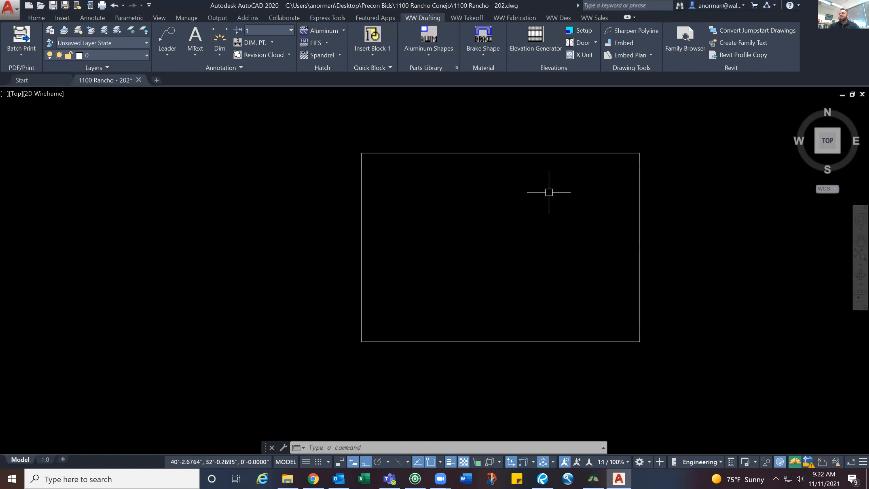
pyautogui.write('winso')
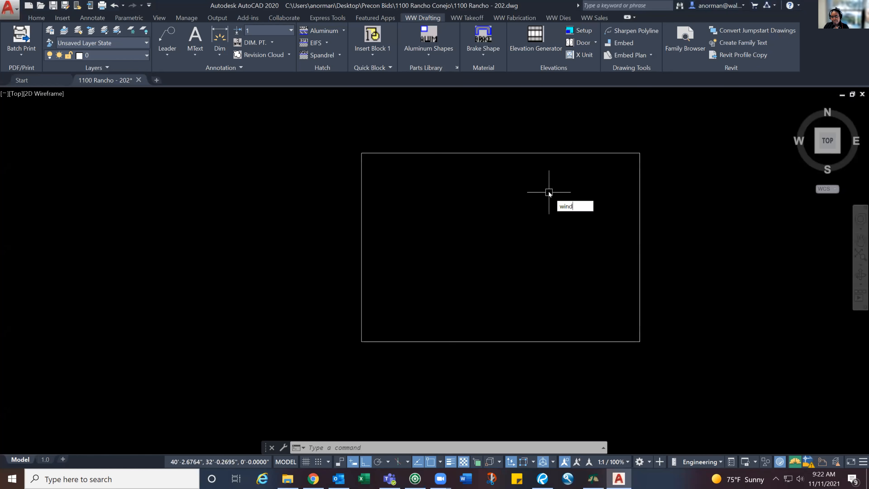
pyautogui.press('Return')
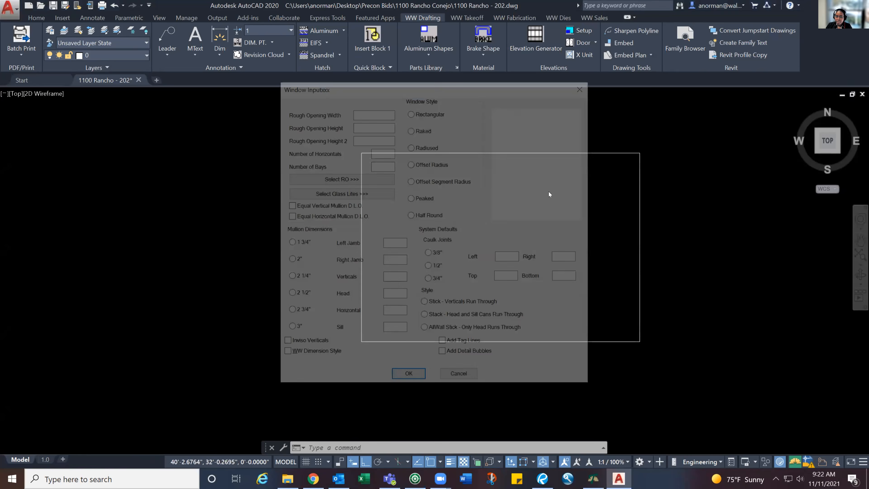
pyautogui.write("10'8")
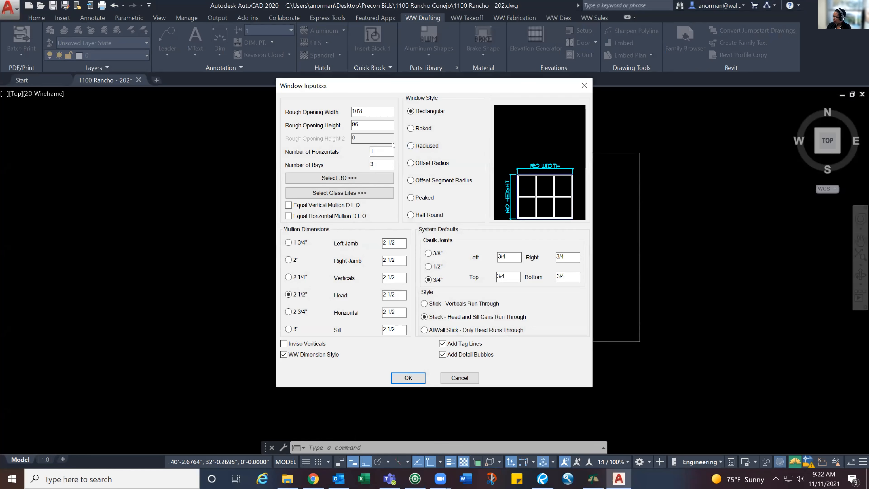
pyautogui.press('BackSpace')
pyautogui.press('BackSpace')
pyautogui.write("12'")
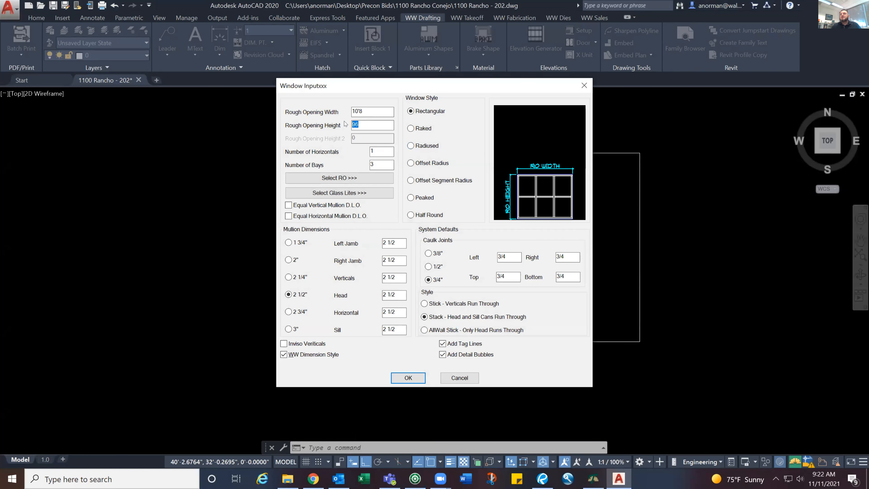
pyautogui.write('6')
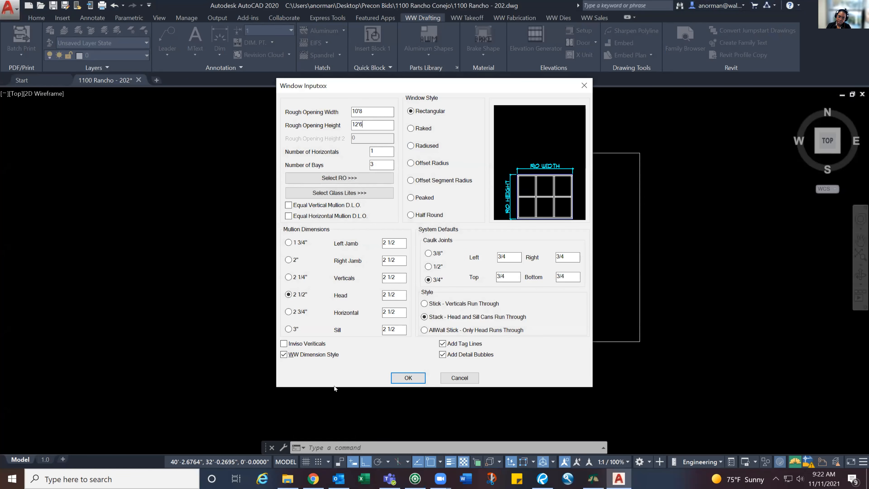
pyautogui.click(443, 355)
pyautogui.click(424, 303)
pyautogui.click(408, 378)
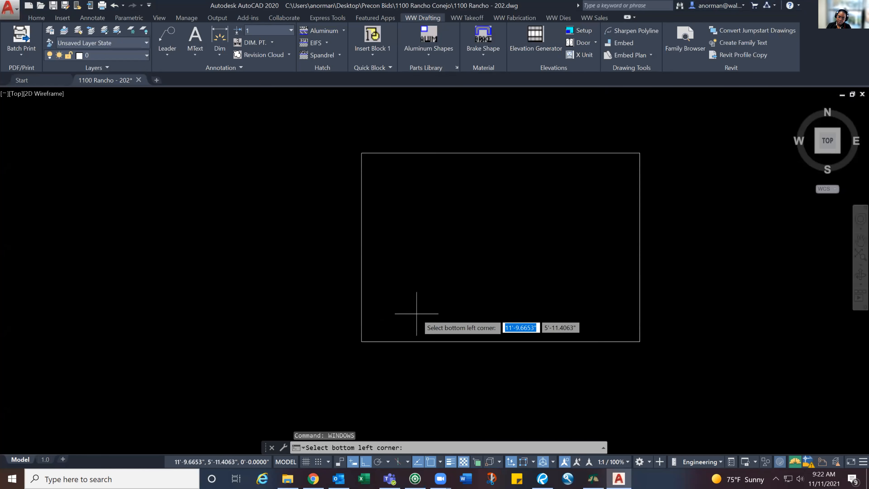
# Place the window inside the border's lower-left area with its first horizontal at 10', cancel at the vertical spacing and undo the partial elevation
pyautogui.click(405, 318)
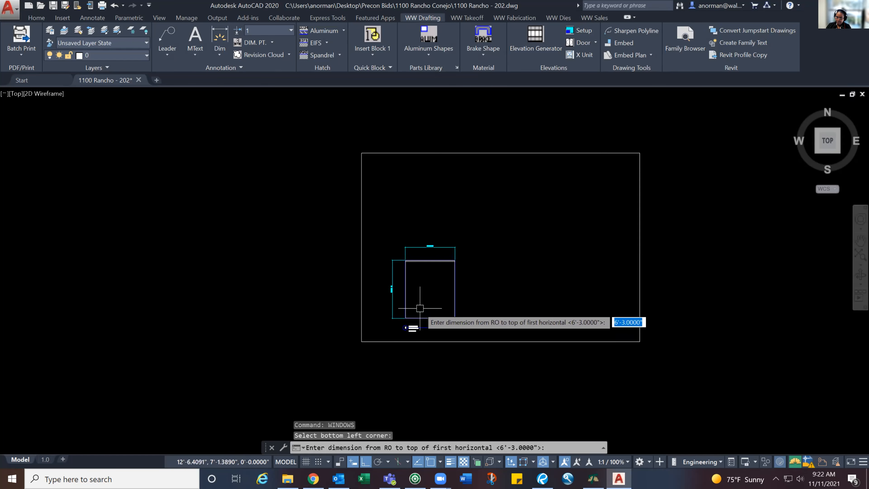
pyautogui.write('10')
pyautogui.press('Return')
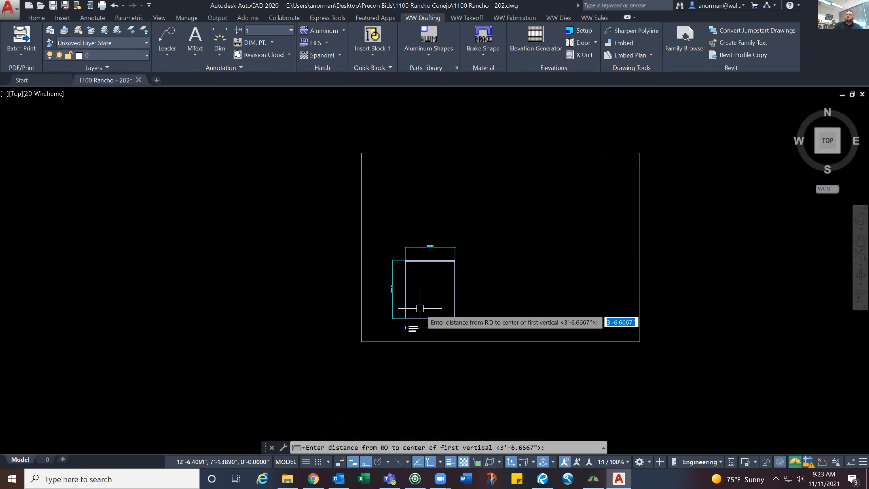
pyautogui.press('Escape')
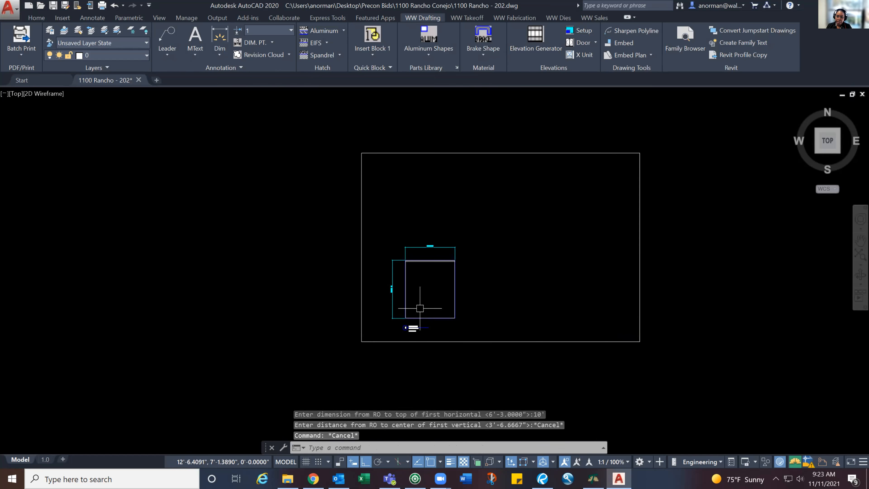
pyautogui.hotkey('ctrl', 'z')
pyautogui.hotkey('ctrl', 'z')
# Set up a stick-style window with a 10'8 by 12'6 rough opening, equal vertical mullion D.L.O. and no detail bubbles
pyautogui.write('window')
pyautogui.press('Return')
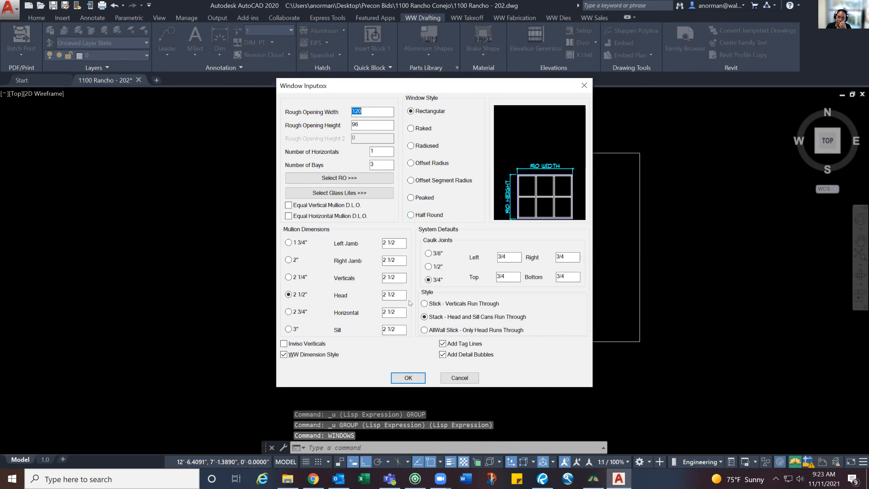
pyautogui.click(425, 303)
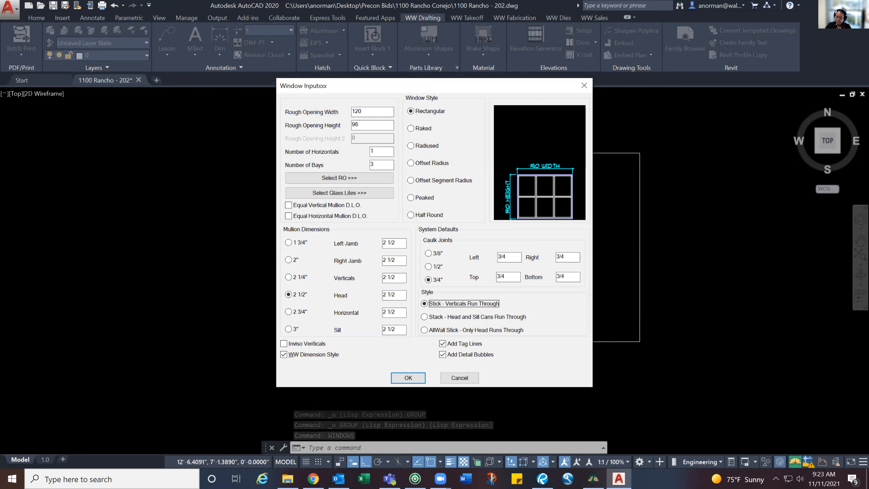
pyautogui.moveTo(364, 112); pyautogui.dragTo(340, 106)
pyautogui.write("10'8")
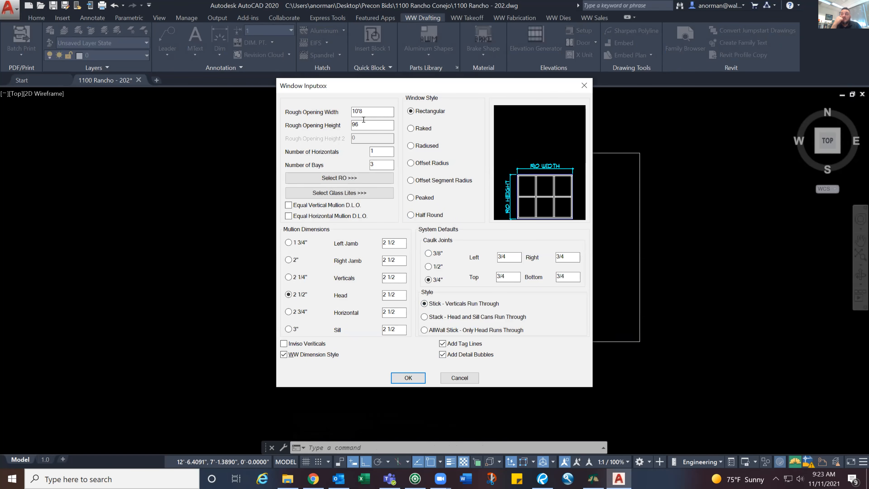
pyautogui.press('Tab')
pyautogui.write("12'")
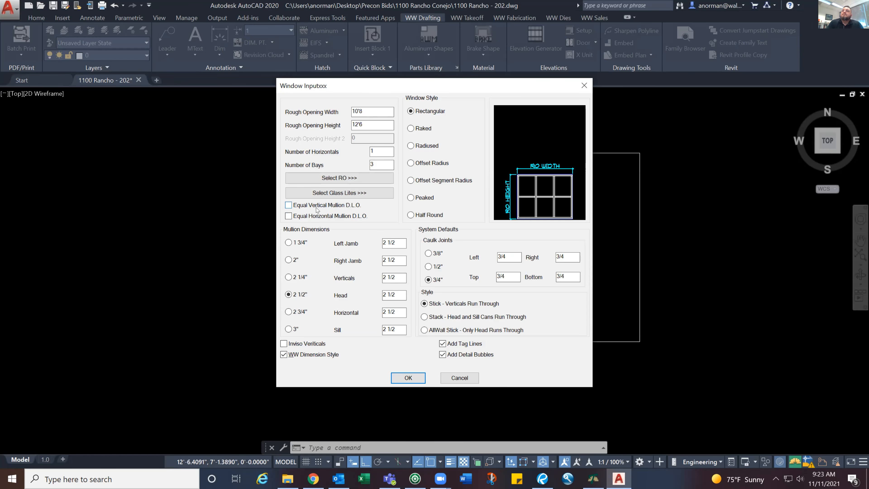
pyautogui.click(288, 205)
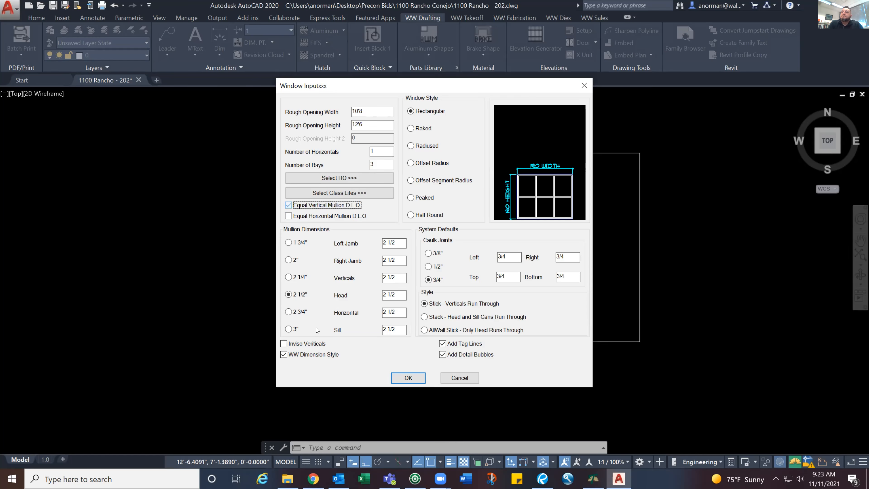
pyautogui.click(442, 355)
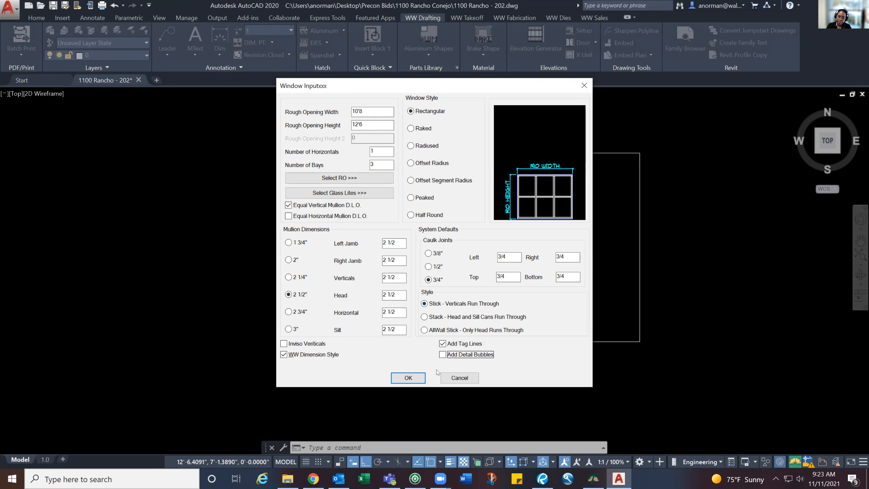
pyautogui.click(407, 378)
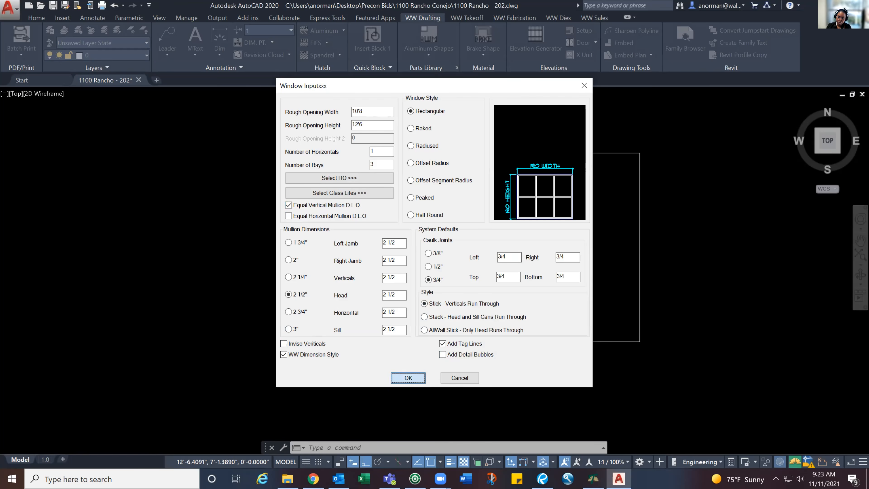
# Place the window elevation in the border's lower-left area with the top of its first horizontal 10' above the RO
pyautogui.click(396, 320)
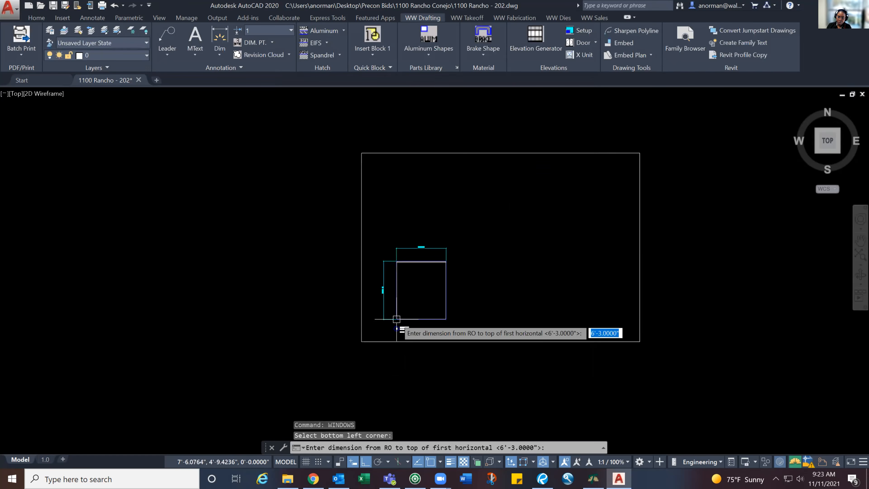
pyautogui.write('1')
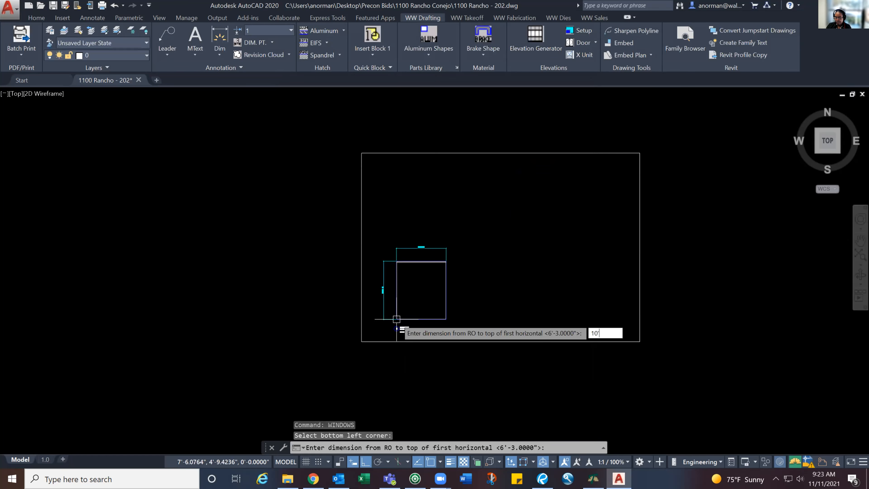
pyautogui.write("0'")
pyautogui.press('Return')
pyautogui.moveTo(413, 278)
pyautogui.mouseDown(button='middle')
pyautogui.moveTo(470, 274)
pyautogui.moveTo(474, 264)
pyautogui.mouseUp(button='middle')
pyautogui.scroll(2, 472, 275)
pyautogui.scroll(-2, 472, 265)
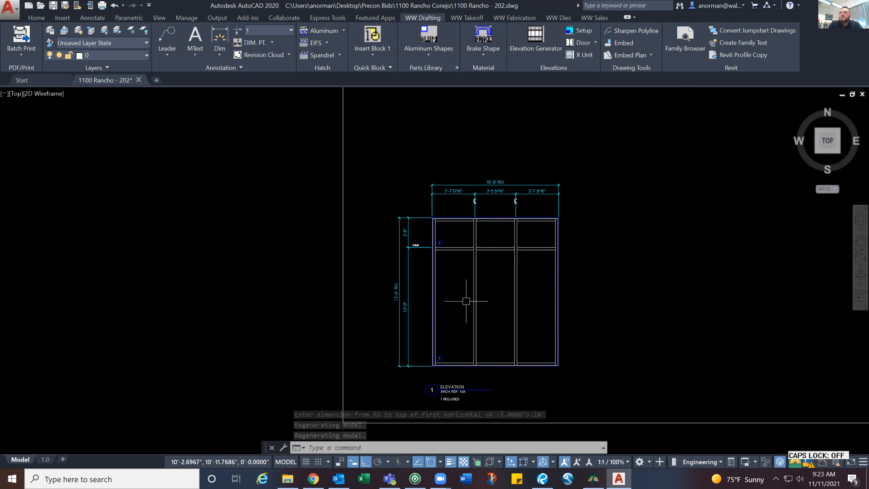
# Check the glass tags on the new elevation and turn on all layers with LAYON
pyautogui.scroll(10, 441, 243)
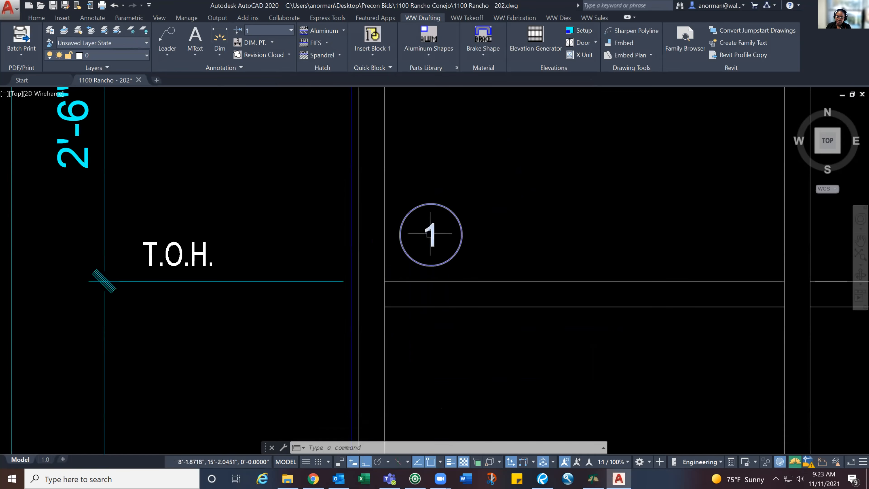
pyautogui.scroll(-8, 430, 234)
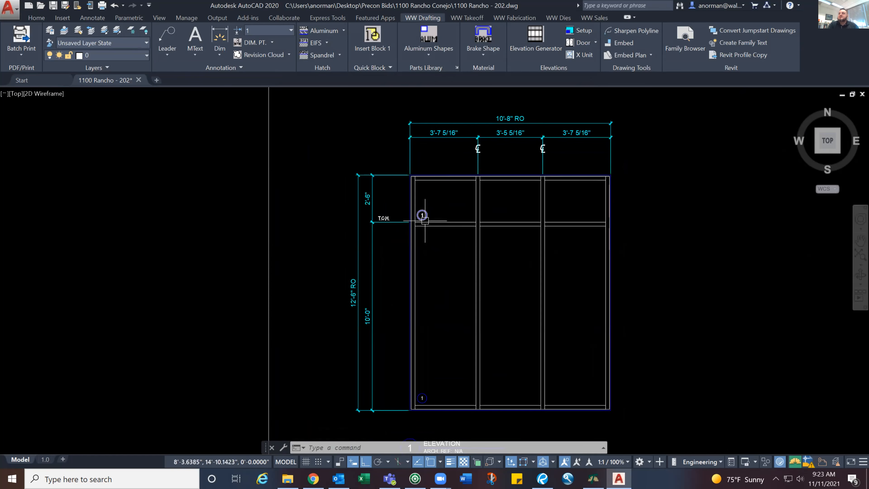
pyautogui.scroll(-3, 425, 220)
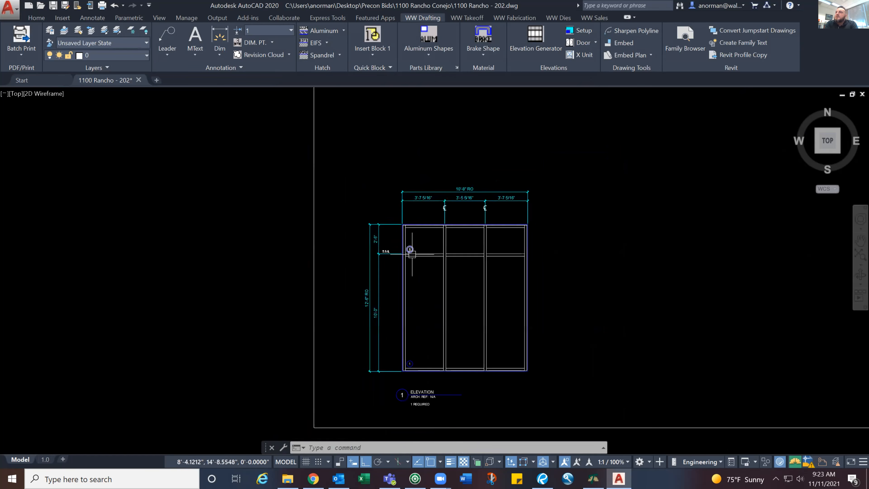
pyautogui.scroll(2, 412, 254)
pyautogui.moveTo(412, 219); pyautogui.dragTo(412, 196, button='middle')
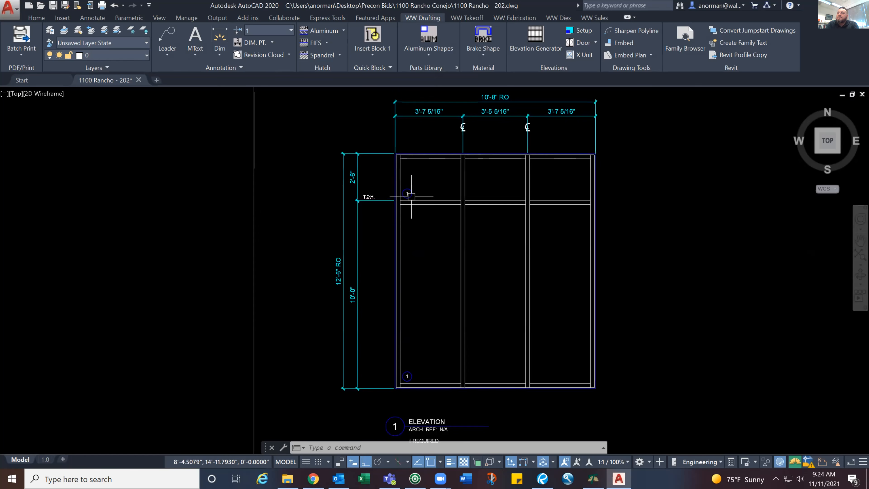
pyautogui.write('layon')
pyautogui.press('Return')
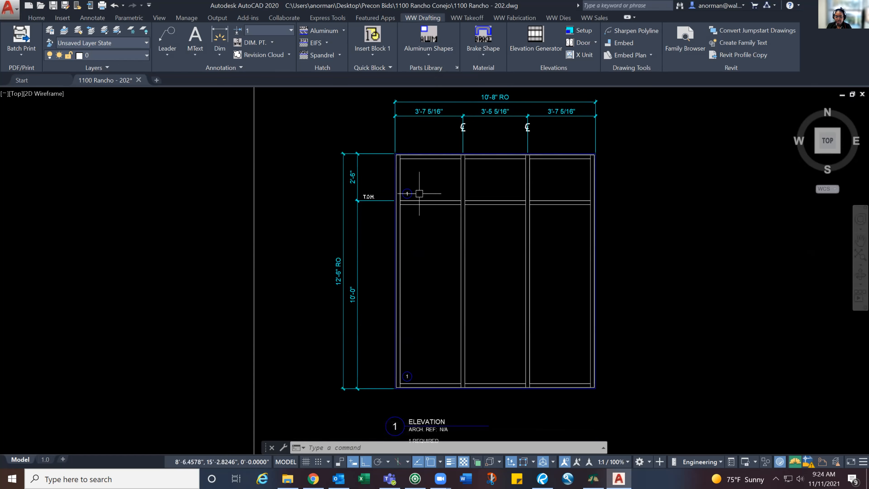
# Run LMM to bring out the elevation's take-off lines and erase the tag-layer line along the top edge of the frame
pyautogui.write('LMM')
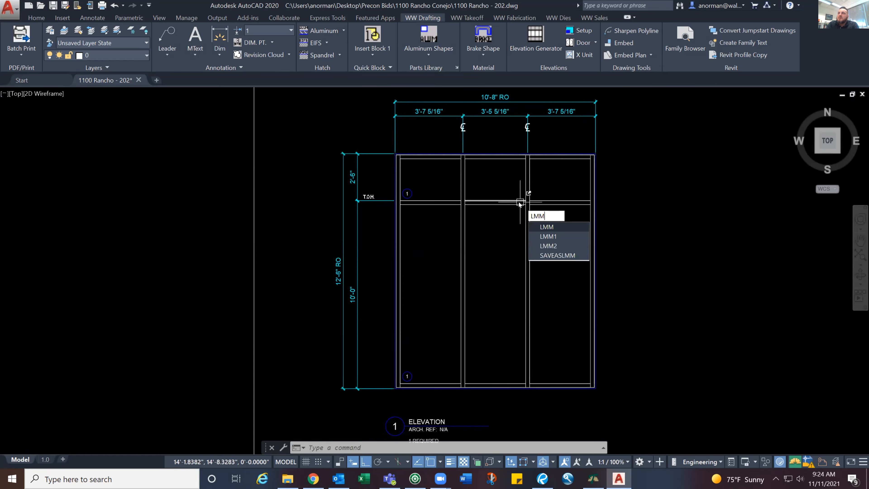
pyautogui.press('Return')
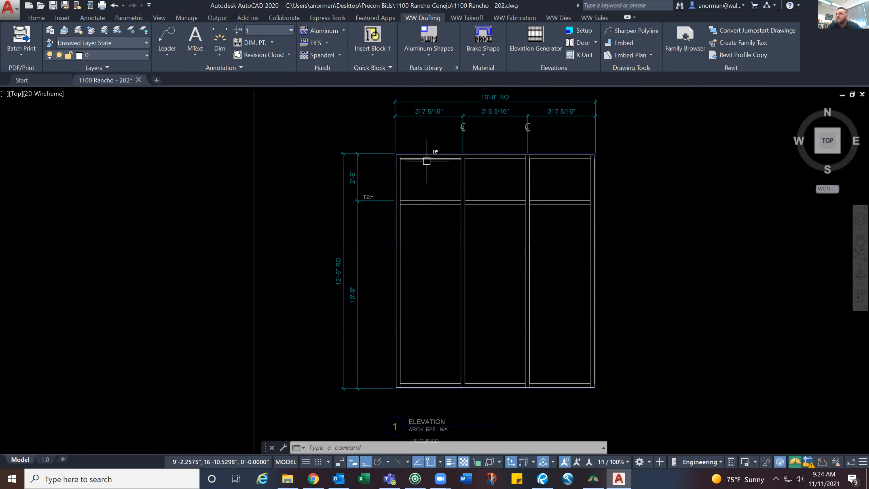
pyautogui.moveTo(426, 160)
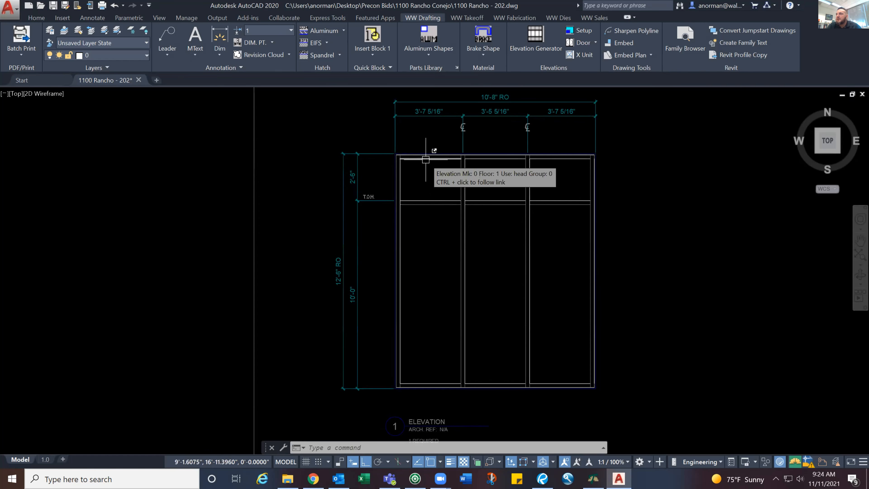
pyautogui.click(426, 154)
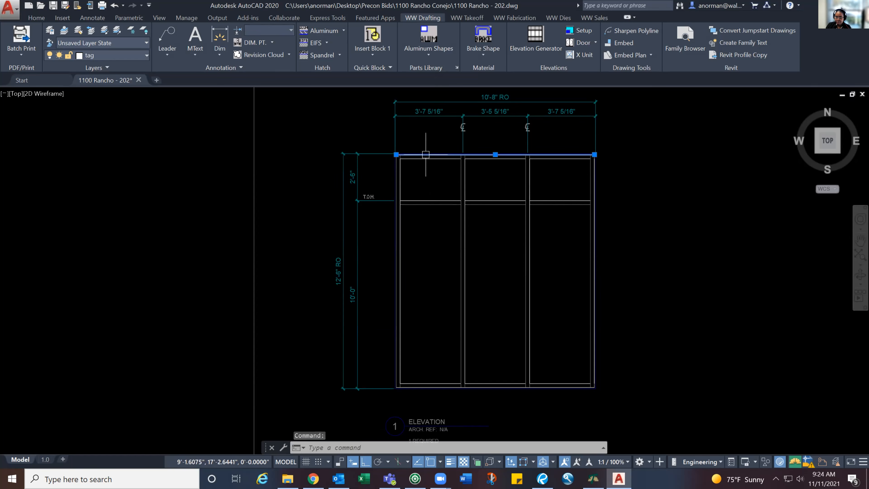
pyautogui.press('Delete')
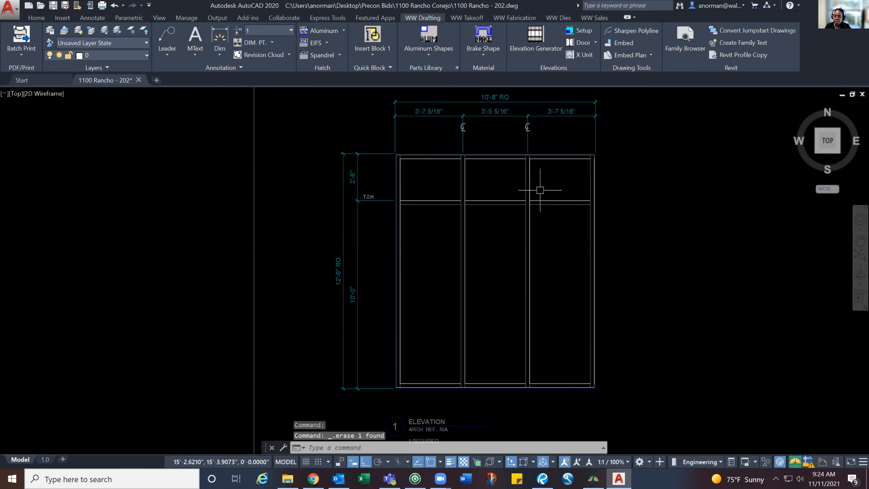
# Examine the take-off link data attached to the elevation's sill line and right jamb line
pyautogui.moveTo(596, 186)
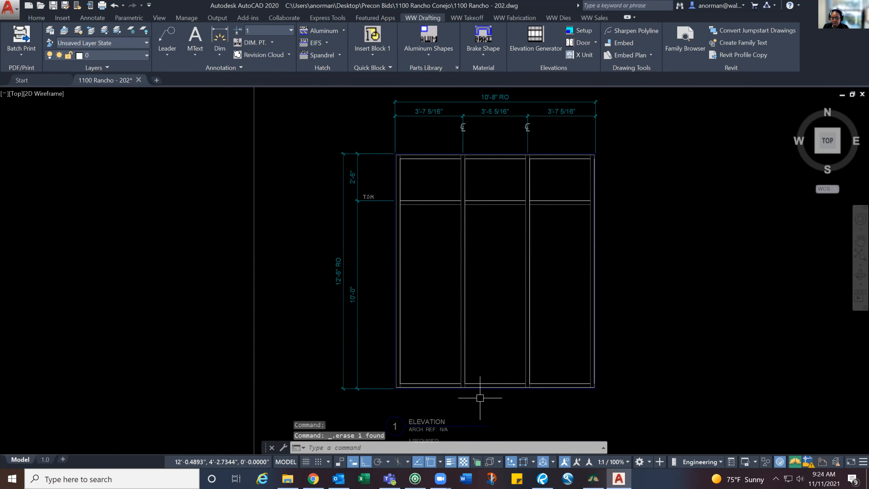
pyautogui.moveTo(477, 386)
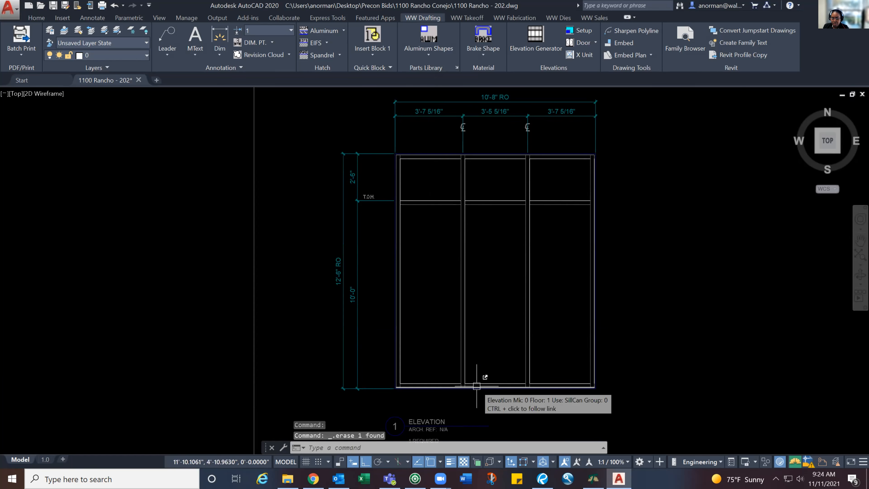
pyautogui.scroll(8, 477, 386)
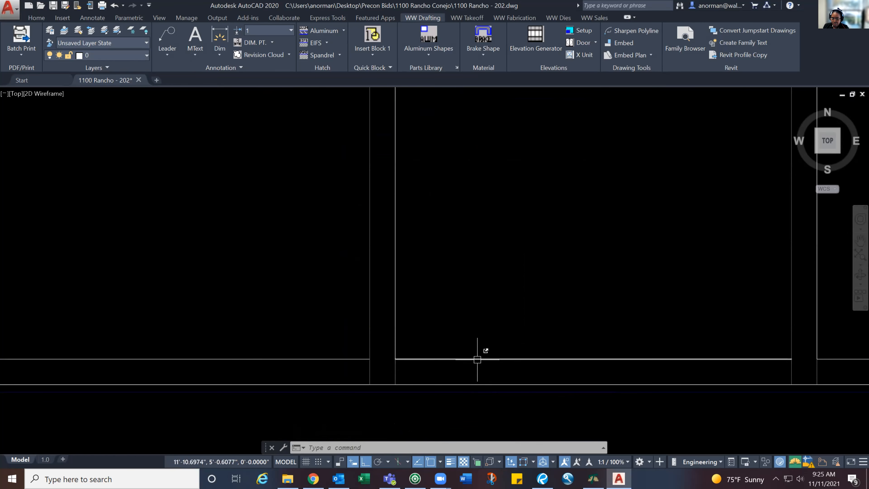
pyautogui.moveTo(477, 360)
pyautogui.scroll(-5, 478, 360)
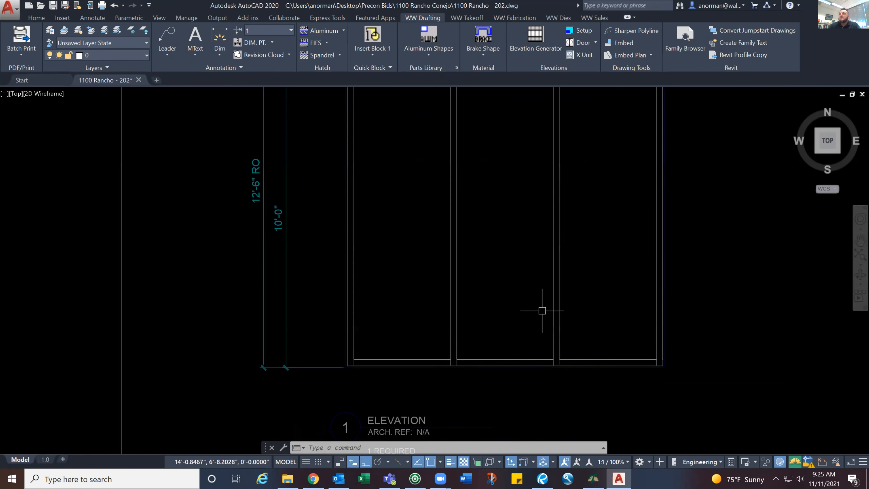
pyautogui.scroll(-3, 544, 312)
pyautogui.press('Escape')
pyautogui.press('Escape')
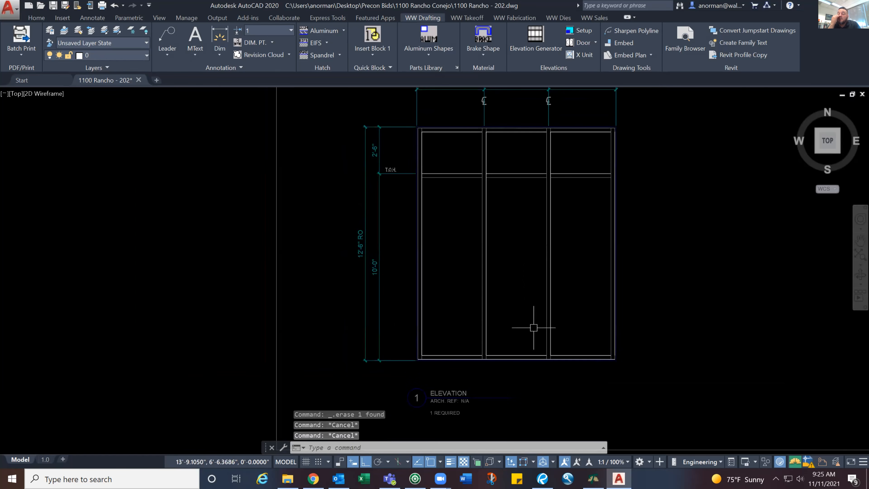
pyautogui.scroll(-2, 533, 328)
pyautogui.scroll(2, 562, 287)
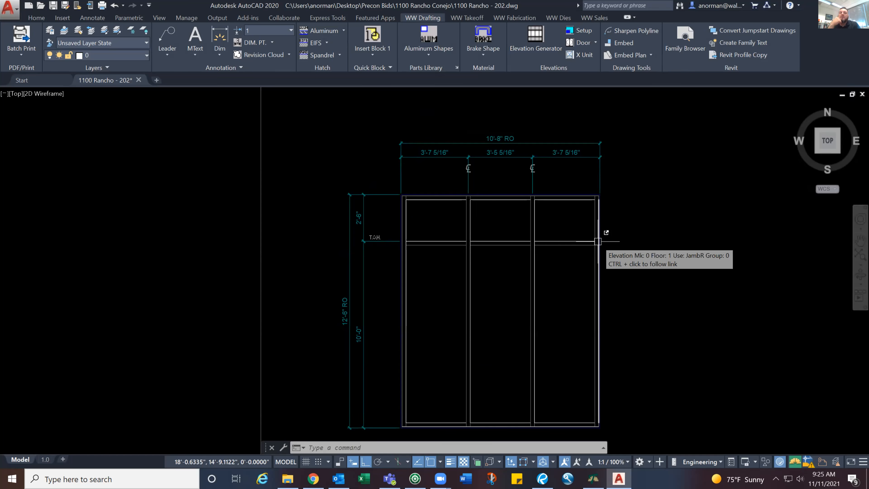
pyautogui.scroll(-2, 599, 242)
pyautogui.scroll(2, 607, 243)
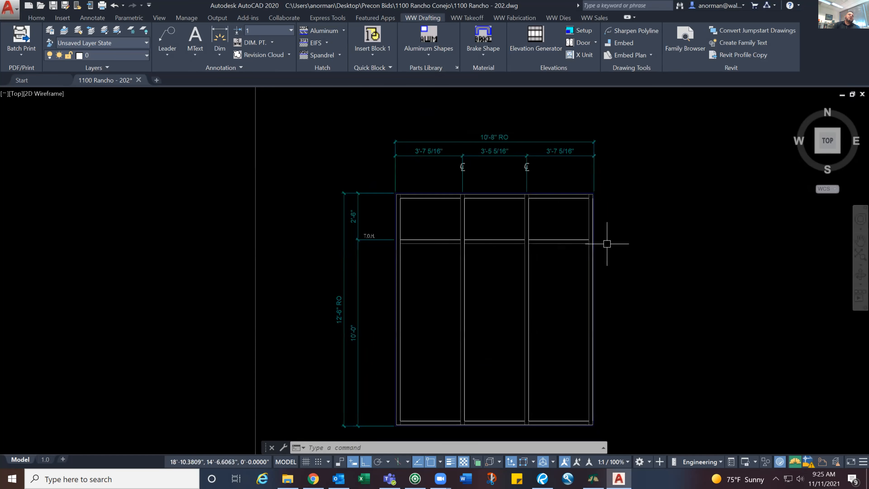
pyautogui.moveTo(595, 248)
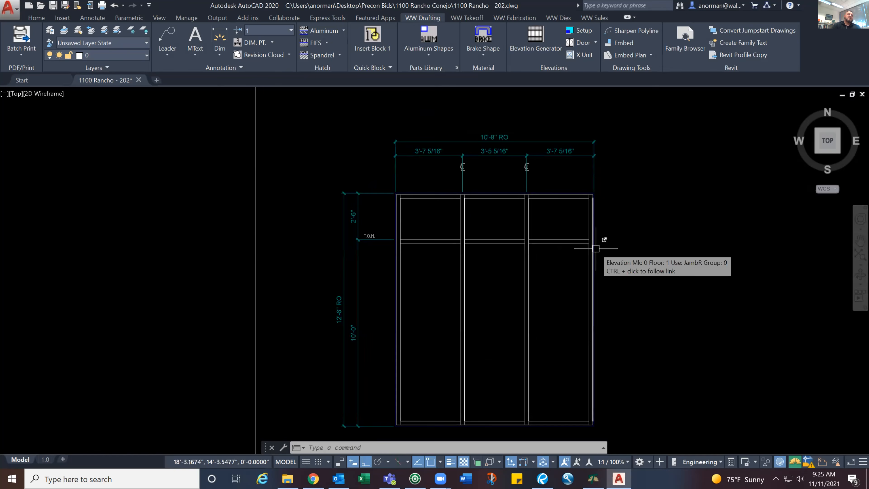
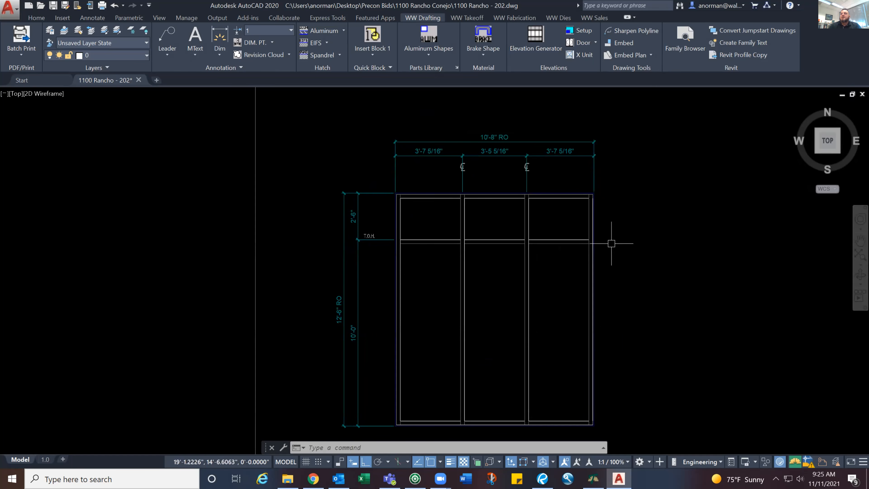
# Run LM1 to return the elevation to its regular drafting layer display
pyautogui.scroll(-2, 612, 246)
pyautogui.moveTo(611, 244); pyautogui.dragTo(608, 248, button='middle')
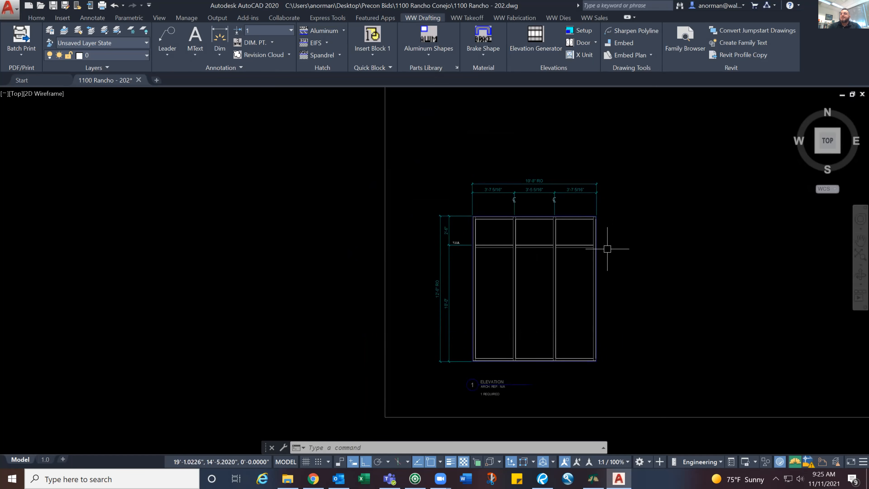
pyautogui.scroll(2, 607, 247)
pyautogui.scroll(-2, 607, 247)
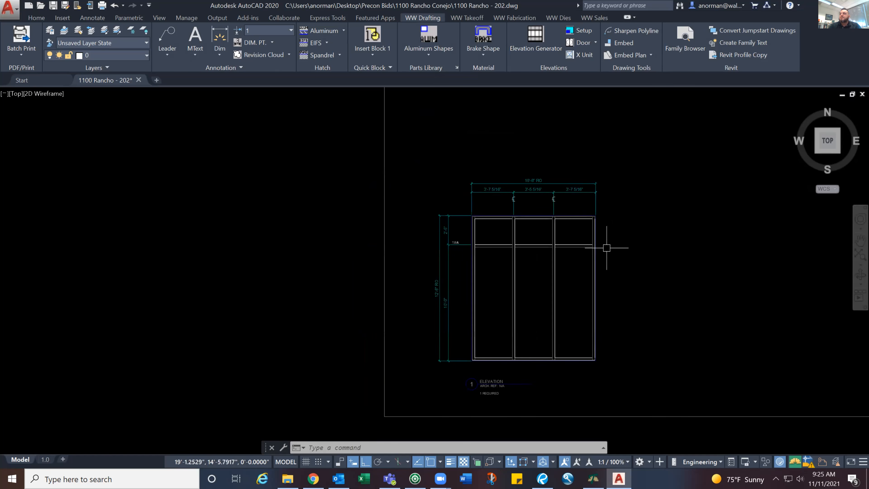
pyautogui.press('Escape')
pyautogui.press('Escape')
pyautogui.write('LM1')
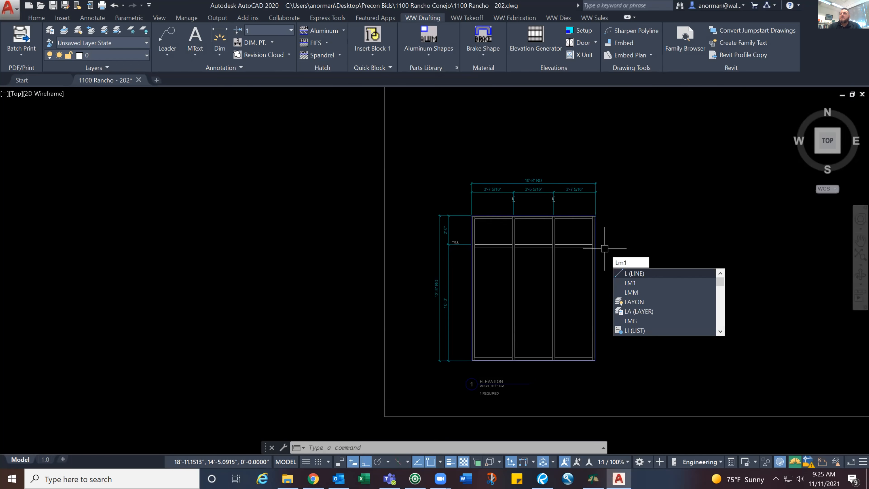
pyautogui.press('Return')
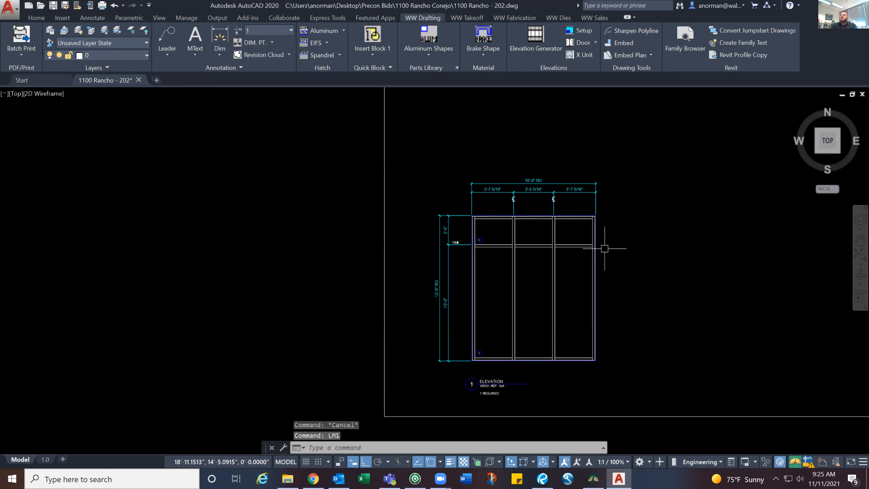
# Turn on all layers with LAYON and switch to the glass layer display with LMG
pyautogui.write('LAYON')
pyautogui.press('Return')
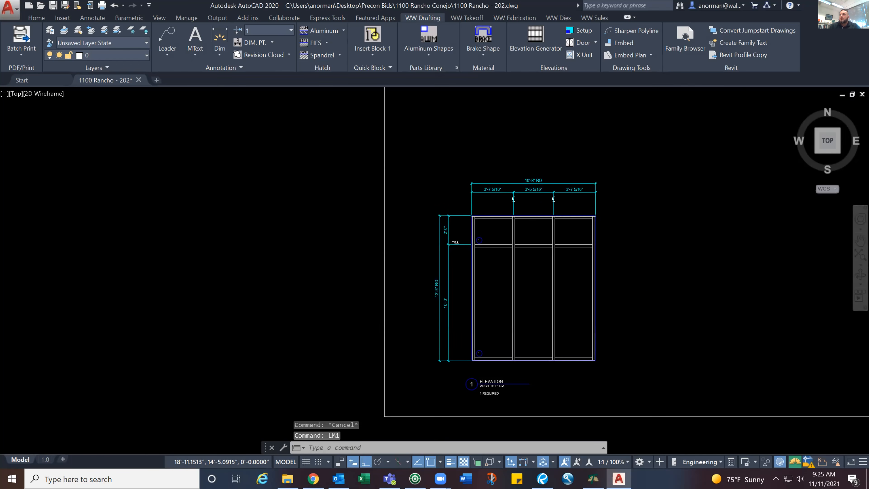
pyautogui.write('LMG')
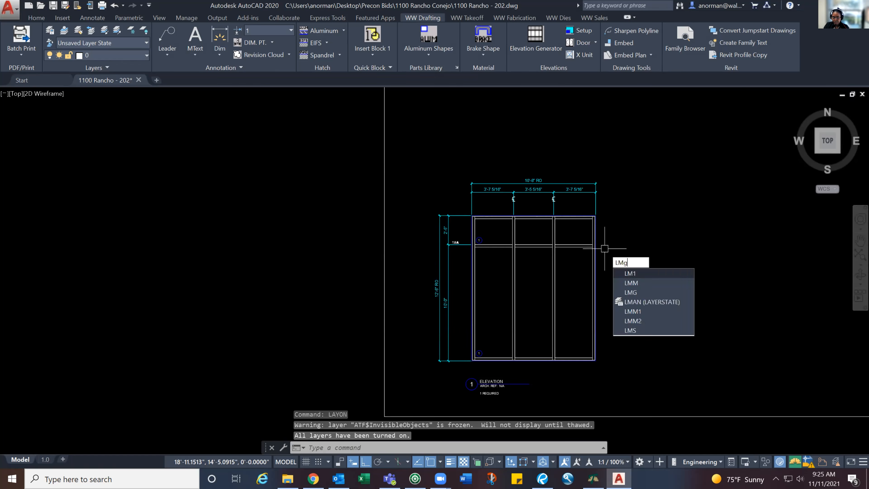
pyautogui.press('Return')
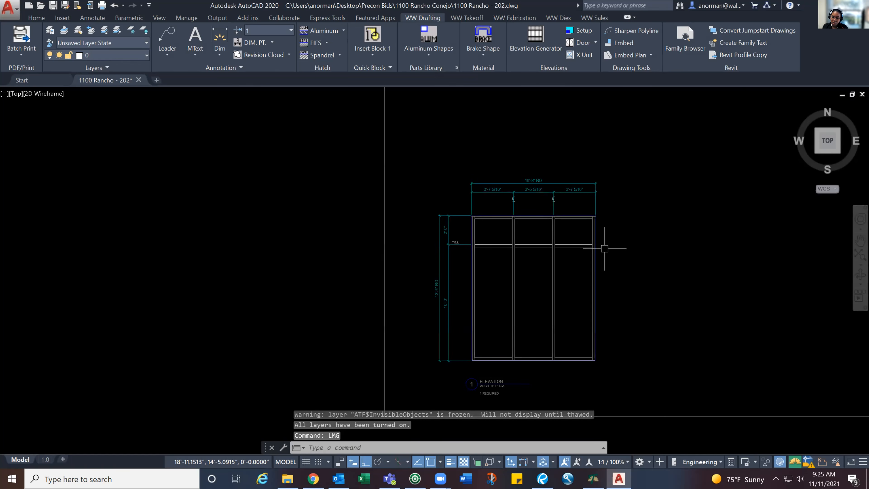
# Use the EST Glass option to add glass type 1 with Standard defaults to the three lower lites
pyautogui.write('est')
pyautogui.press('Return')
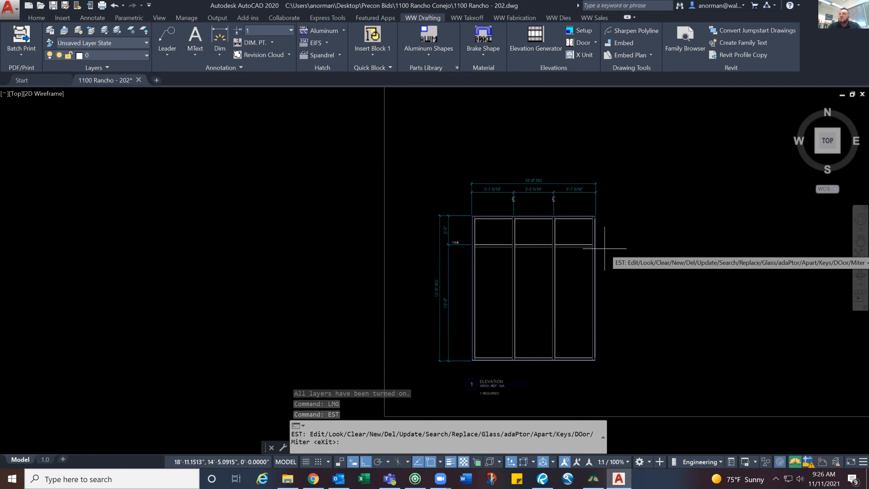
pyautogui.write('g')
pyautogui.press('Return')
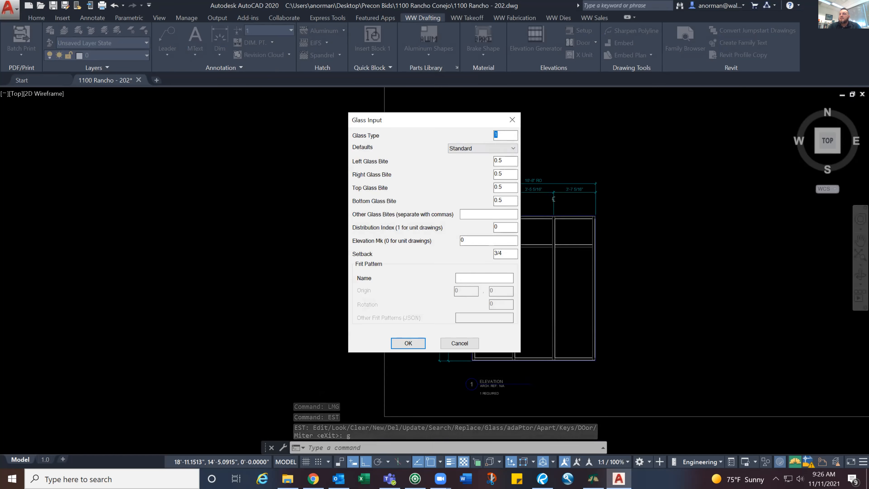
pyautogui.click(409, 343)
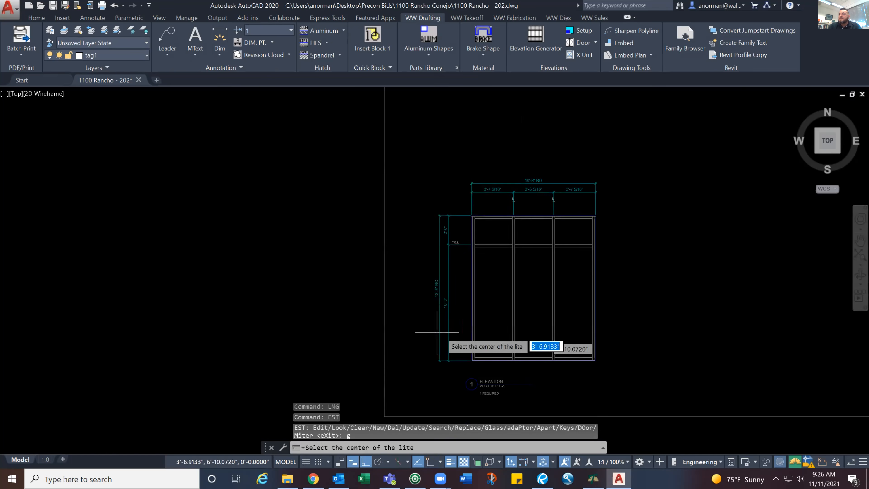
pyautogui.click(495, 295)
pyautogui.click(551, 296)
pyautogui.click(617, 297)
pyautogui.press('Return')
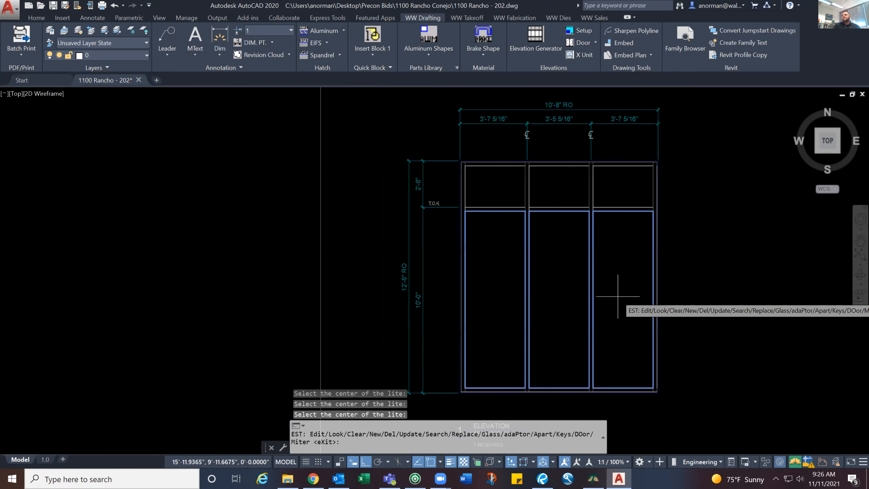
# Add glass type 2 with Standard defaults to the three upper lites and exit EST
pyautogui.write('g')
pyautogui.press('Return')
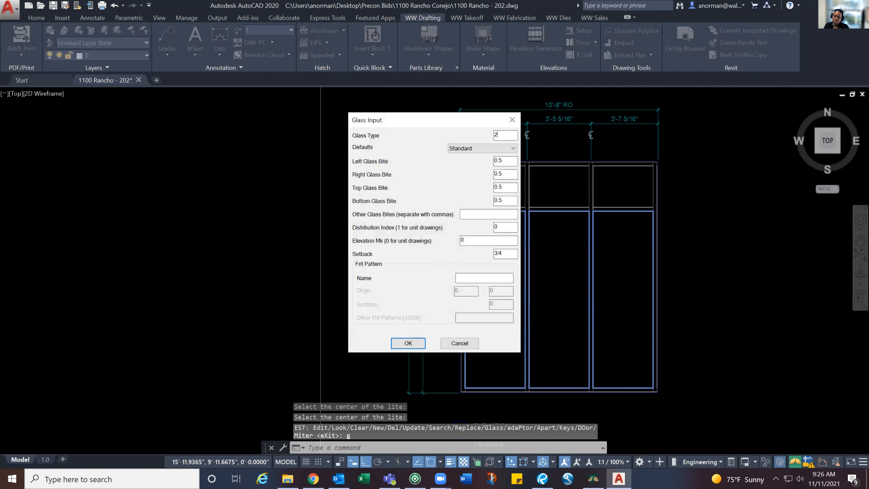
pyautogui.click(408, 342)
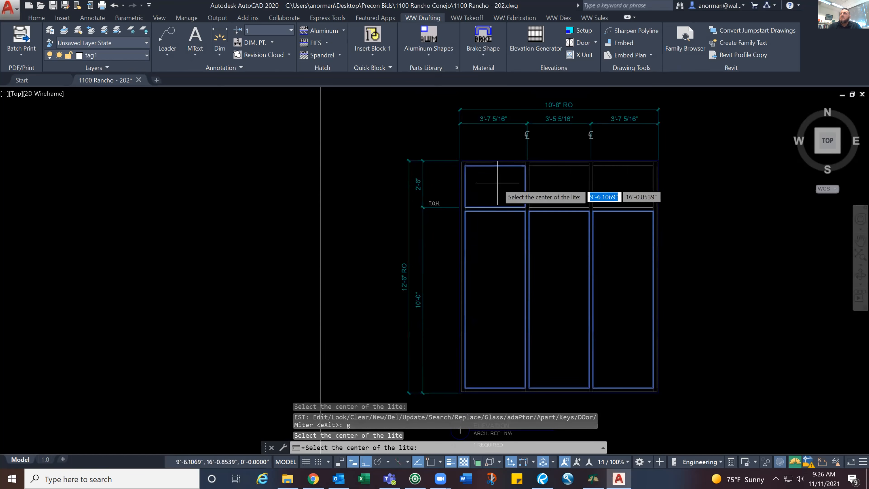
pyautogui.click(555, 182)
pyautogui.click(621, 186)
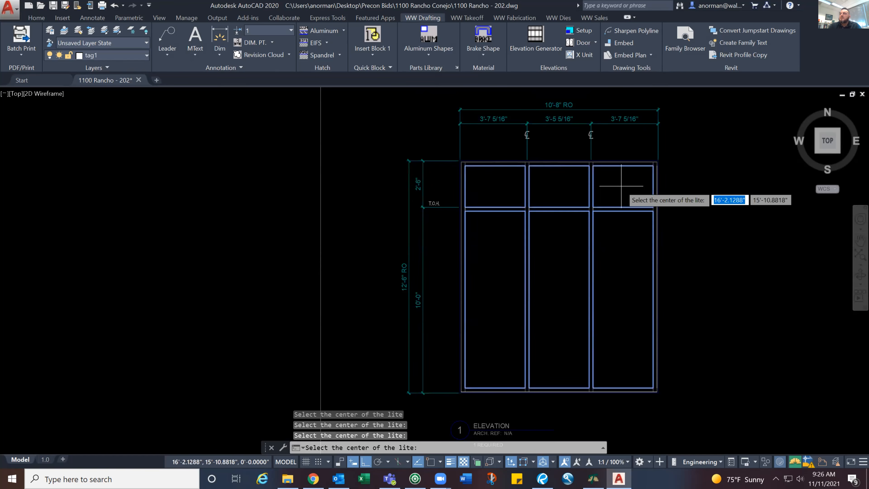
pyautogui.press('Return')
pyautogui.press('Return')
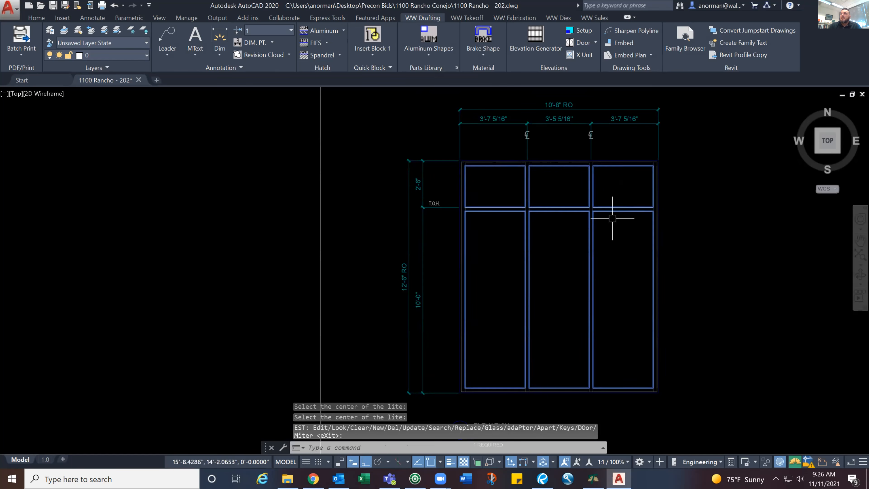
# Restore the drafting layer display with LM1 and turn on all layers with LAYON
pyautogui.write('LM1')
pyautogui.press('Return')
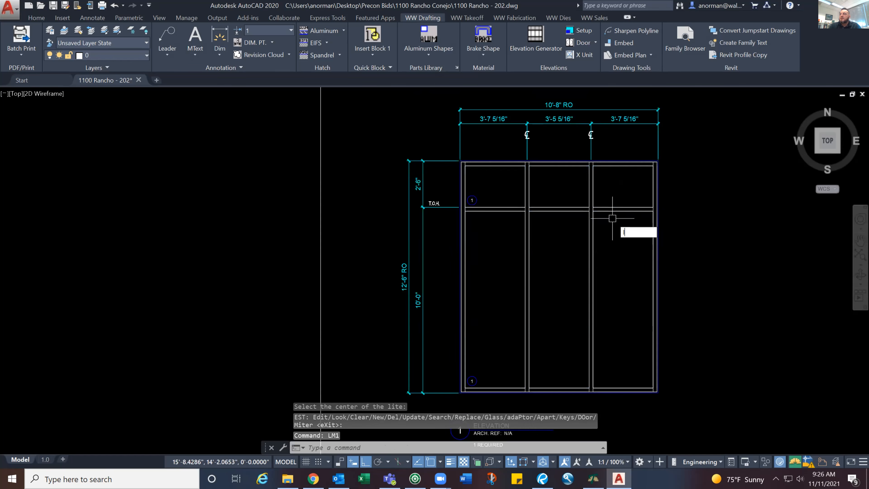
pyautogui.press('Return')
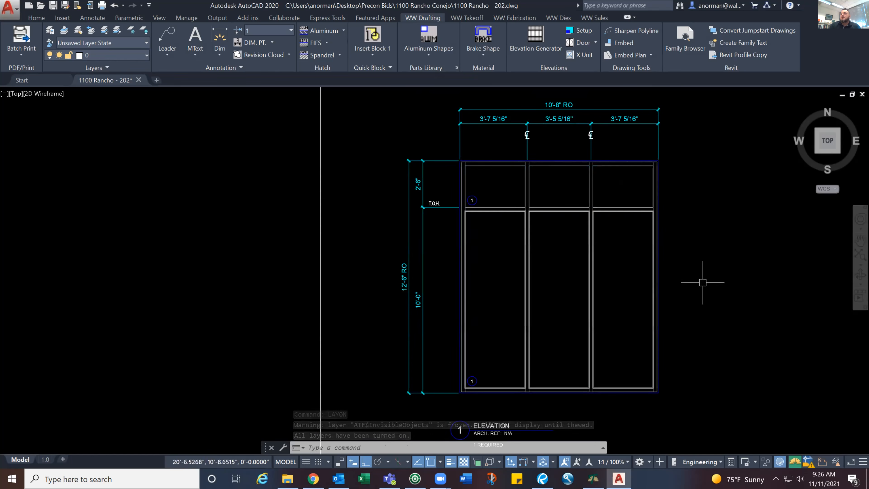
pyautogui.scroll(-2, 703, 282)
pyautogui.scroll(2, 699, 276)
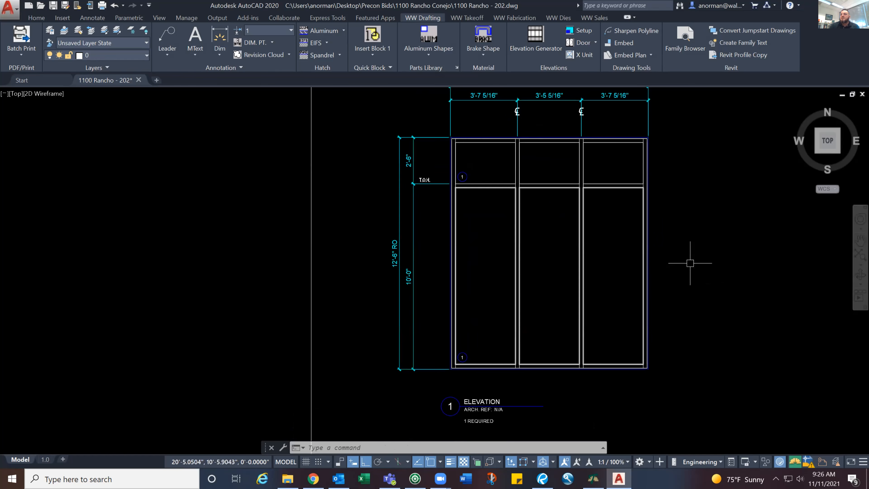
pyautogui.moveTo(690, 256); pyautogui.dragTo(688, 281, button='middle')
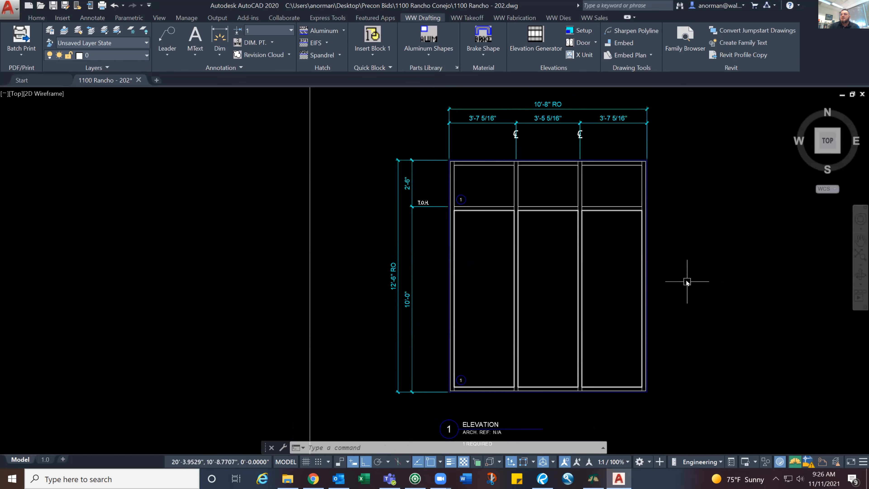
# Use the EST Update option to assign elevation 1 to all the take-off data in the window elevation
pyautogui.press('Return')
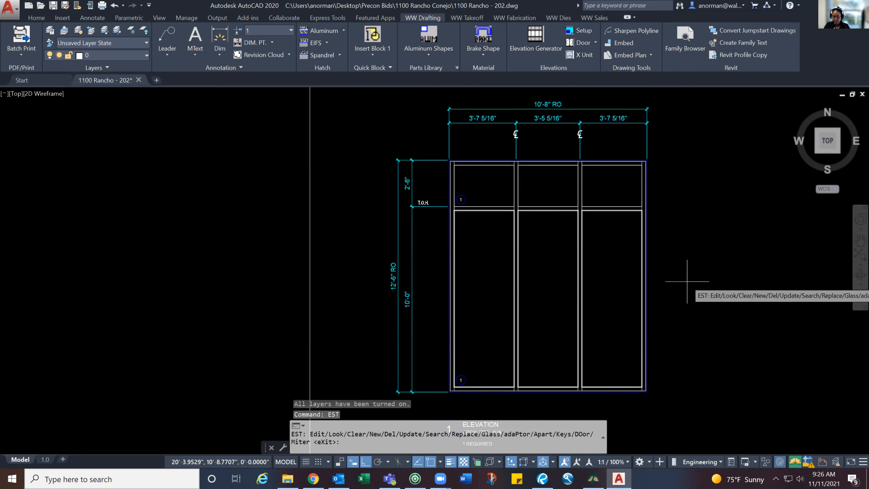
pyautogui.write('u')
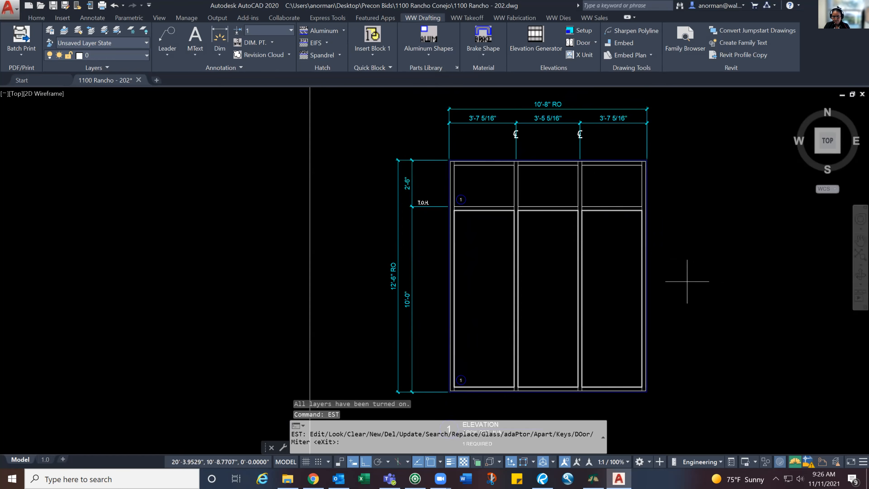
pyautogui.press('Return')
pyautogui.write('e')
pyautogui.press('Return')
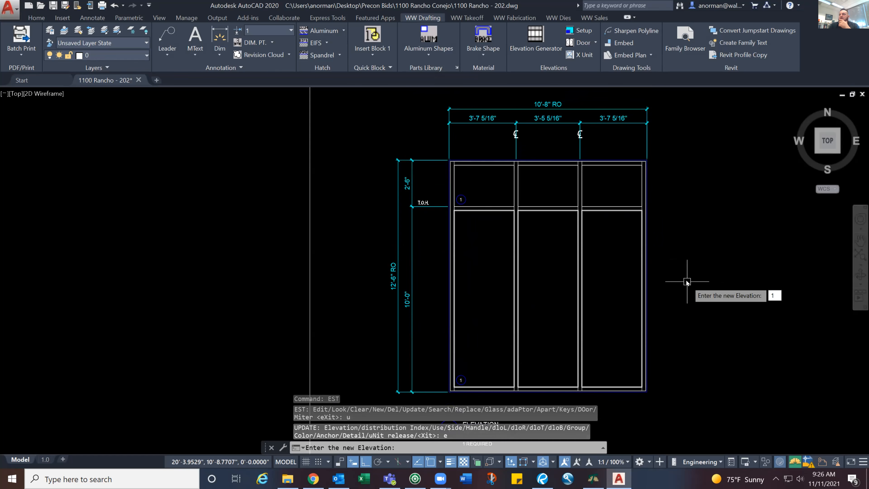
pyautogui.write('1')
pyautogui.press('Return')
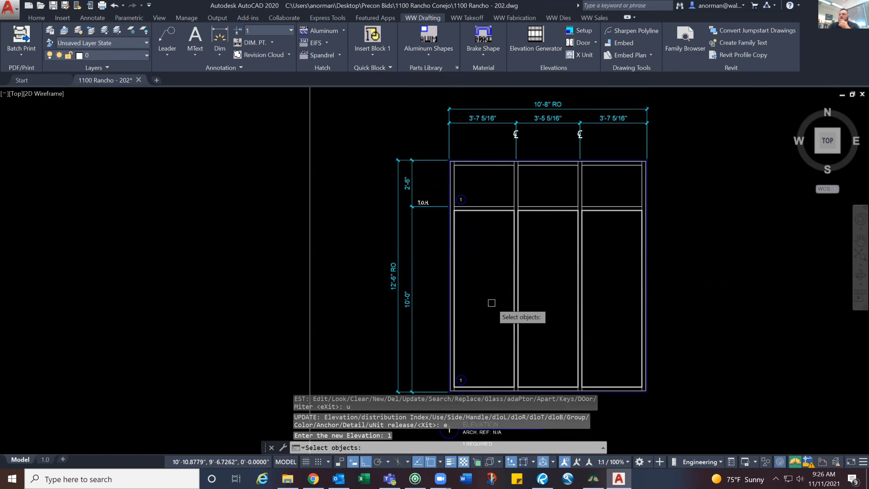
pyautogui.scroll(-3, 512, 305)
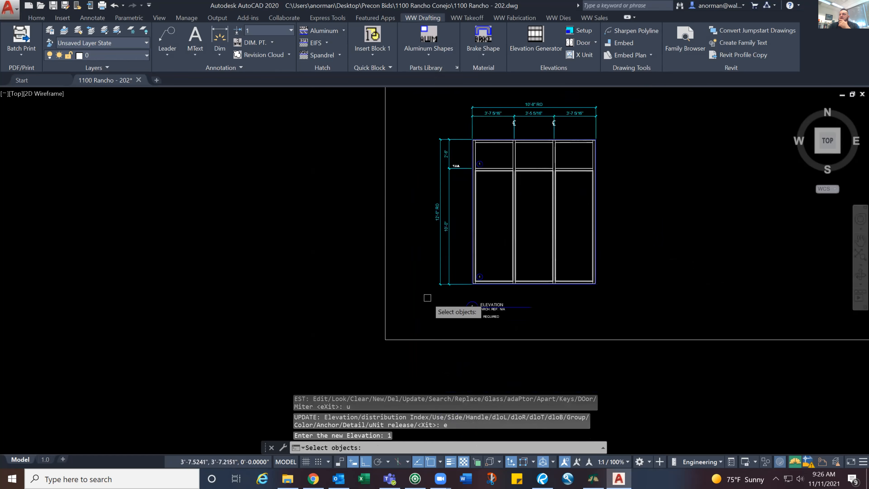
pyautogui.moveTo(426, 300)
pyautogui.mouseDown()
pyautogui.moveTo(631, 133)
pyautogui.moveTo(613, 181)
pyautogui.mouseUp()
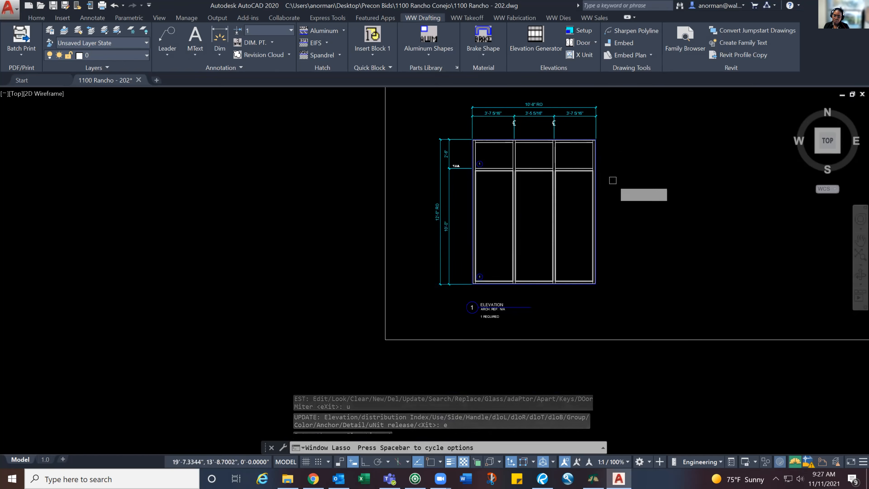
pyautogui.click(618, 98)
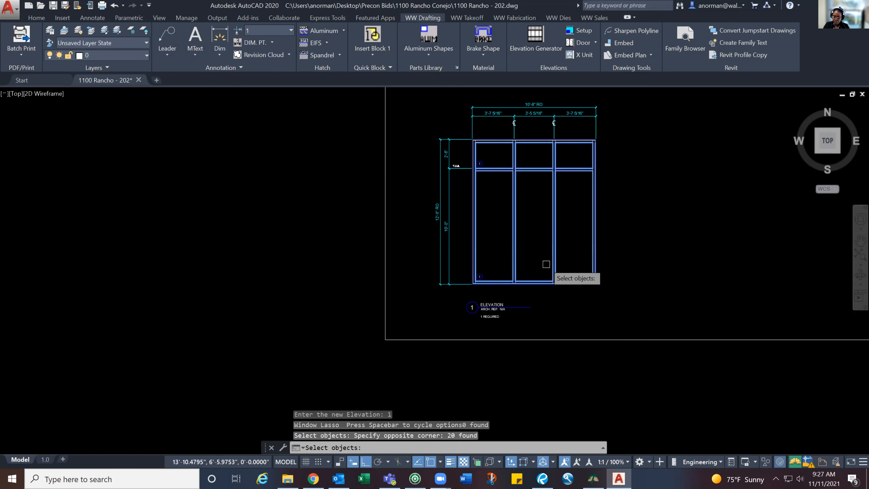
pyautogui.press('Return')
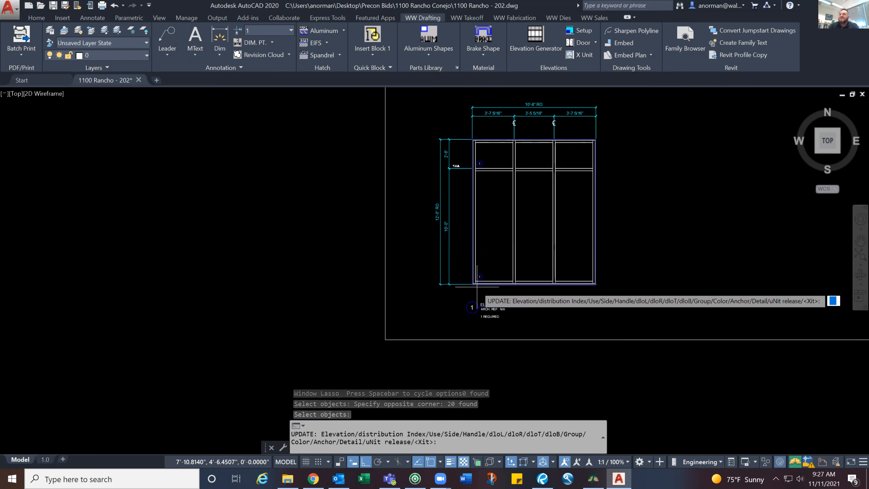
pyautogui.press('Escape')
# Change the glass tag in the leftmost upper lite to 2
pyautogui.scroll(2, 459, 249)
pyautogui.scroll(-3, 466, 241)
pyautogui.scroll(3, 452, 291)
pyautogui.moveTo(459, 280); pyautogui.dragTo(447, 298, button='middle')
pyautogui.scroll(-8, 591, 204)
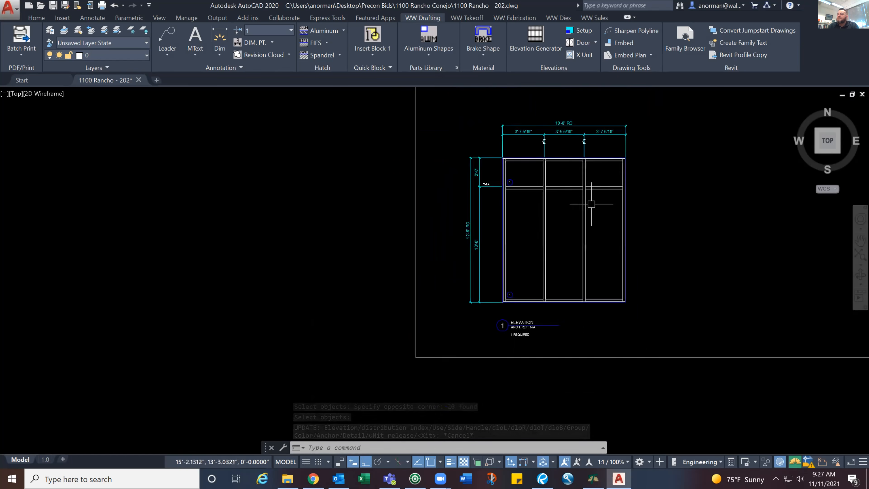
pyautogui.moveTo(526, 219)
pyautogui.mouseDown(button='middle')
pyautogui.moveTo(522, 249)
pyautogui.moveTo(487, 283)
pyautogui.mouseUp(button='middle')
pyautogui.scroll(2, 516, 245)
pyautogui.scroll(2, 489, 285)
pyautogui.scroll(2, 489, 281)
pyautogui.moveTo(463, 255); pyautogui.dragTo(512, 287, button='middle')
pyautogui.scroll(3, 474, 398)
pyautogui.scroll(-3, 471, 404)
pyautogui.scroll(5, 444, 209)
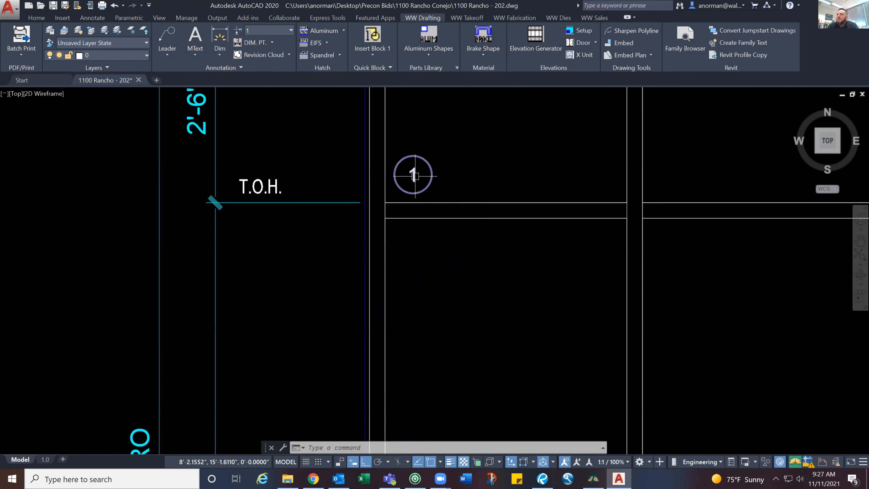
pyautogui.doubleClick(413, 174)
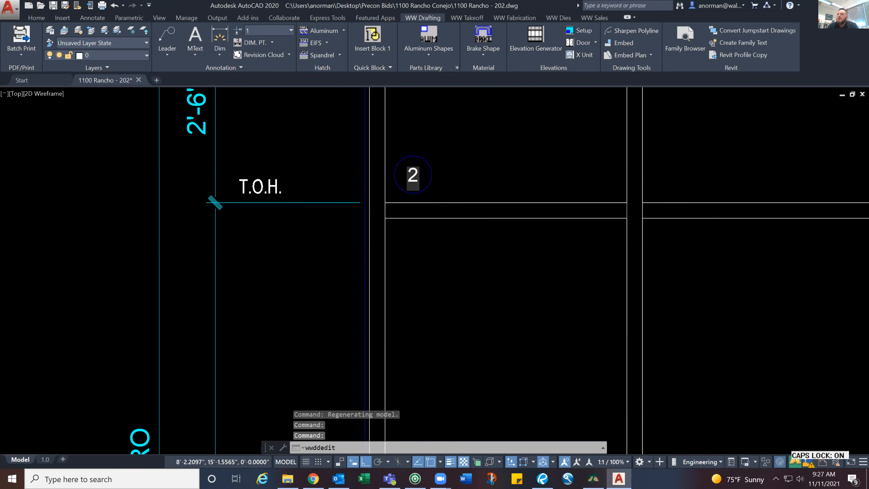
pyautogui.click(491, 167)
pyautogui.scroll(-4, 490, 167)
pyautogui.press('Escape')
pyautogui.press('Escape')
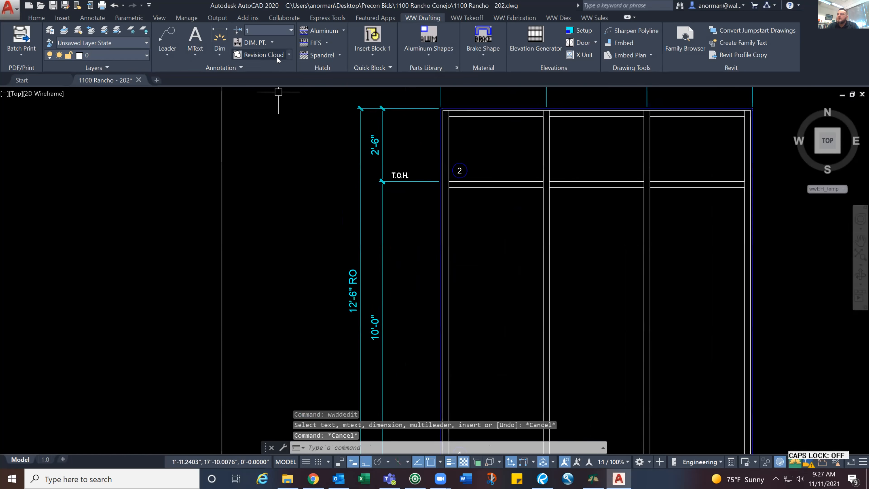
# Apply the Spandrel hatch to the three upper lites of the elevation
pyautogui.click(322, 56)
pyautogui.click(509, 138)
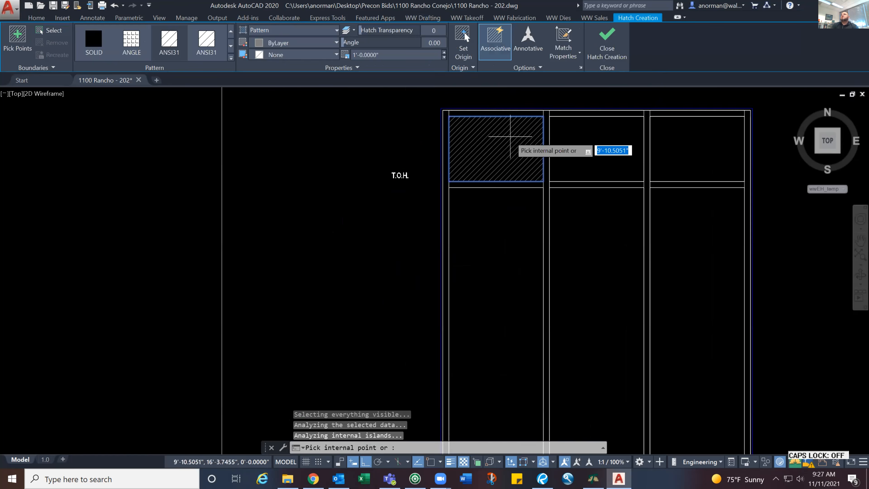
pyautogui.click(598, 146)
pyautogui.click(698, 147)
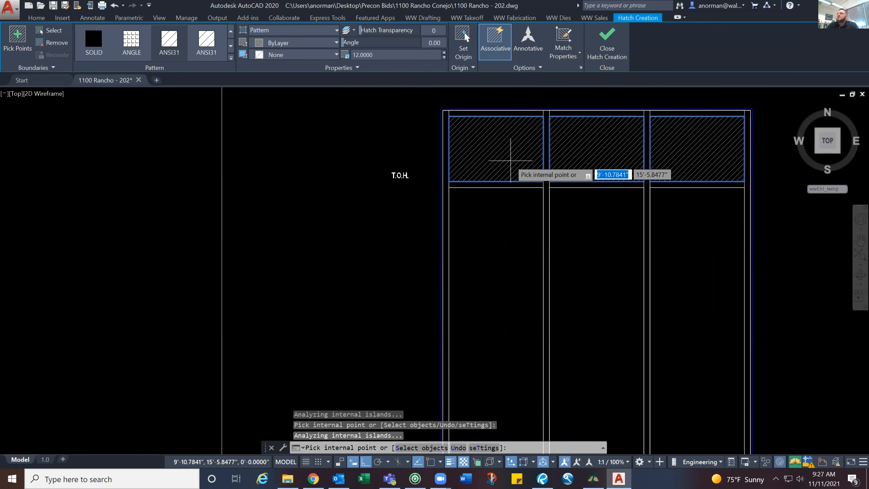
pyautogui.press('Return')
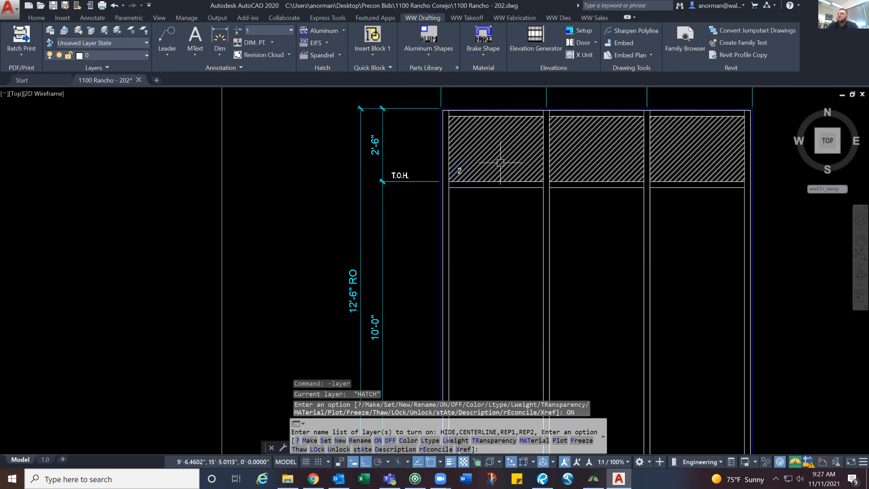
pyautogui.scroll(-3, 495, 159)
pyautogui.scroll(1, 495, 159)
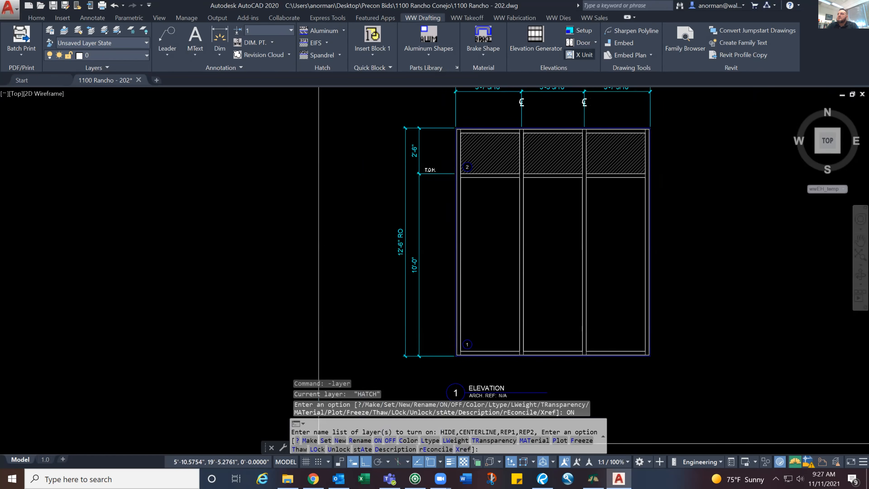
# Mark the leftmost bay as a unit with X Unit, from the frame's lower-left corner to the top center of the first mullion
pyautogui.click(581, 56)
pyautogui.scroll(8, 490, 356)
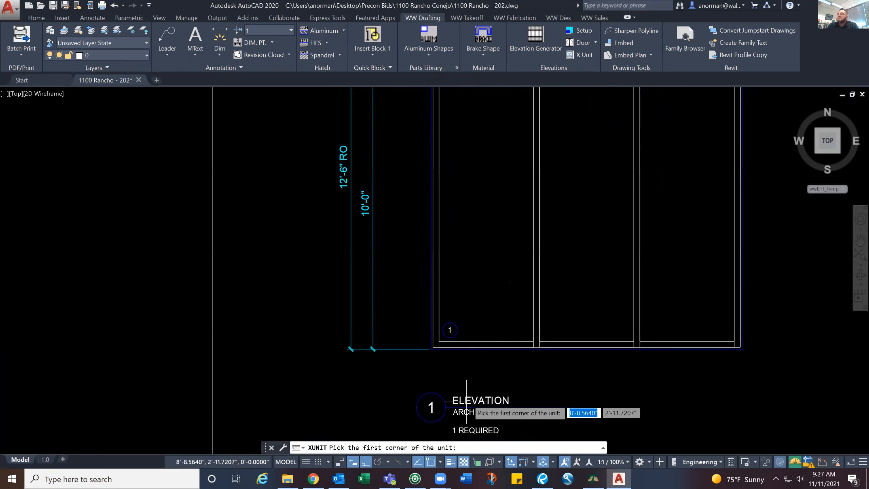
pyautogui.click(355, 343)
pyautogui.scroll(-6, 446, 262)
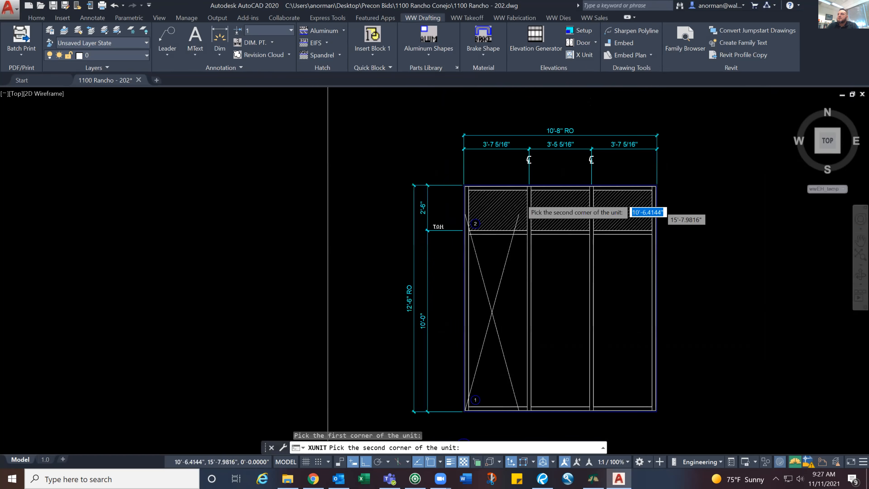
pyautogui.scroll(6, 522, 197)
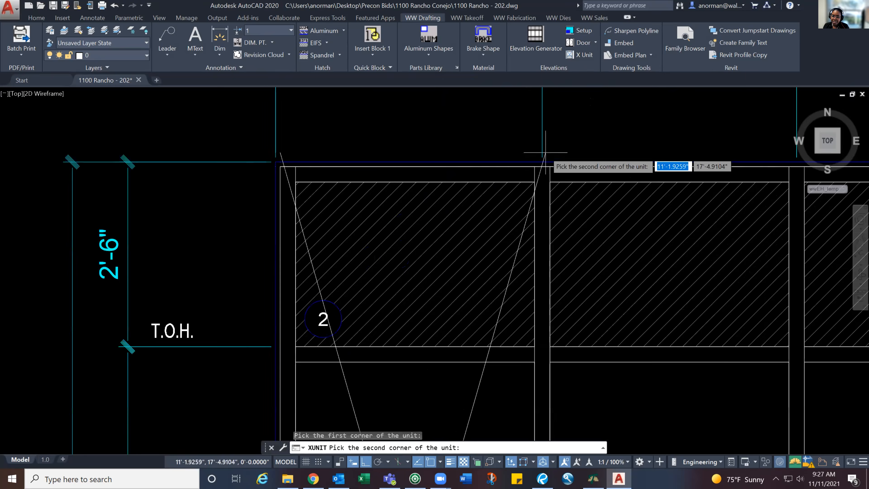
pyautogui.scroll(-2, 545, 153)
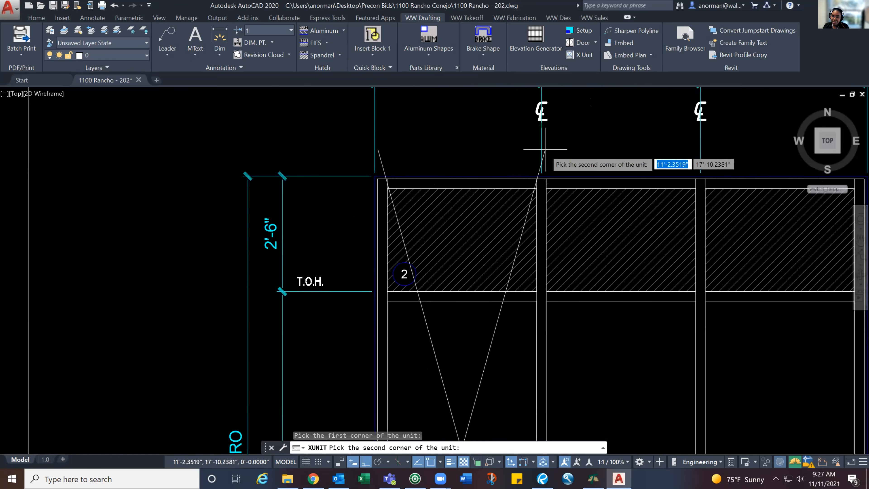
pyautogui.click(541, 178)
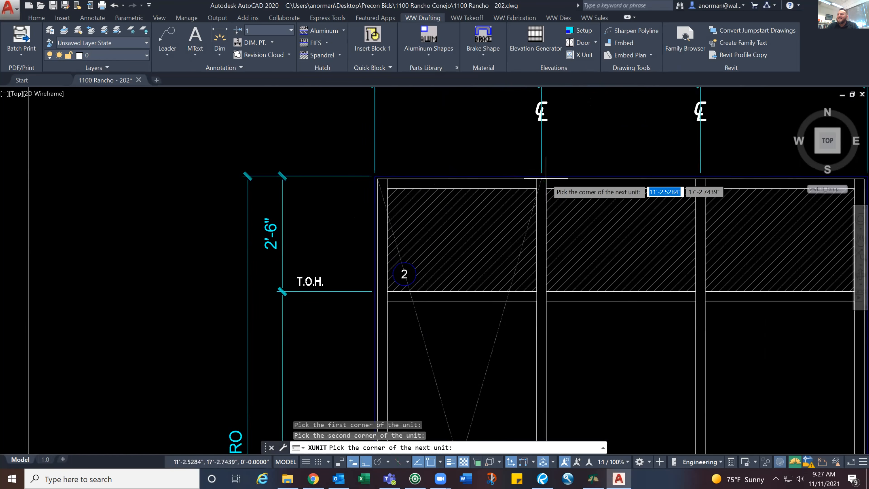
pyautogui.scroll(-6, 564, 206)
pyautogui.scroll(4, 530, 206)
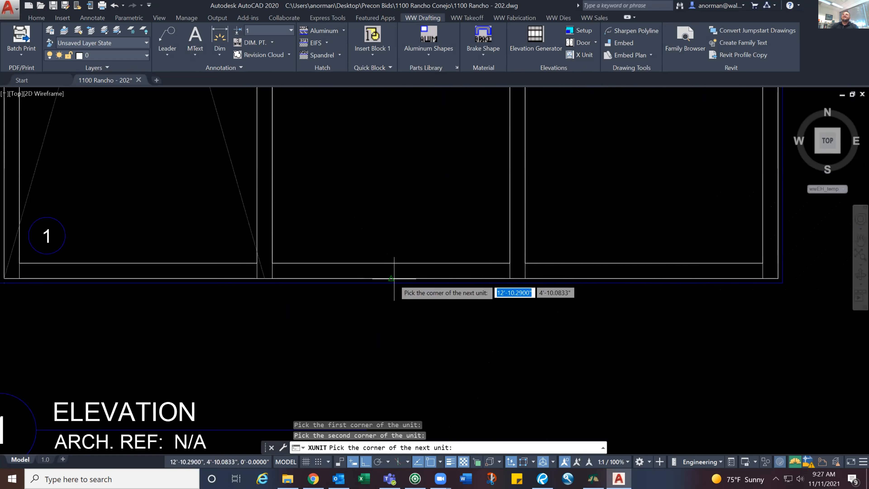
pyautogui.scroll(-5, 518, 276)
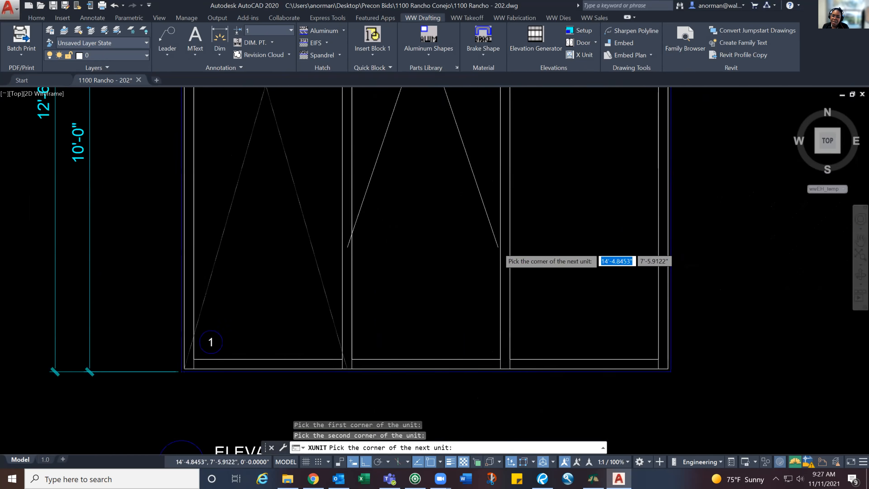
pyautogui.press('Escape')
pyautogui.scroll(2, 455, 233)
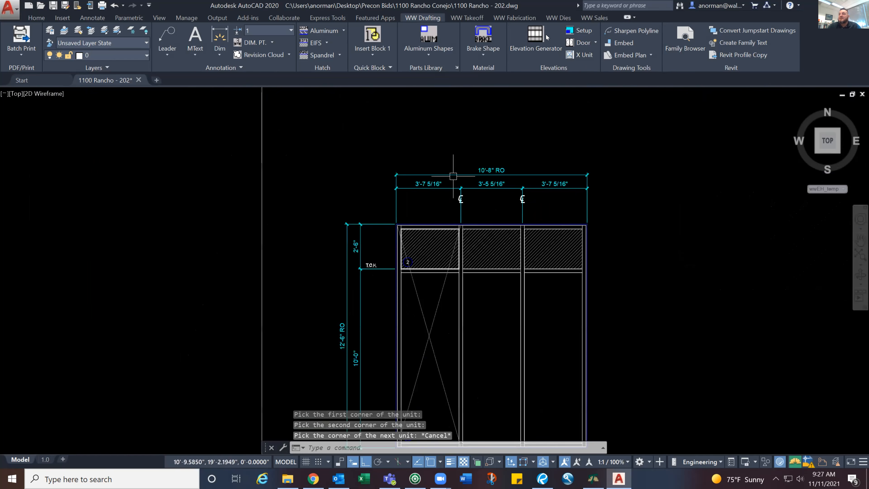
# Mark the middle bay as a unit from the first mullion's top center to the midpoint between the second mullion's two bottom corners
pyautogui.click(577, 55)
pyautogui.scroll(4, 466, 236)
pyautogui.scroll(2, 461, 234)
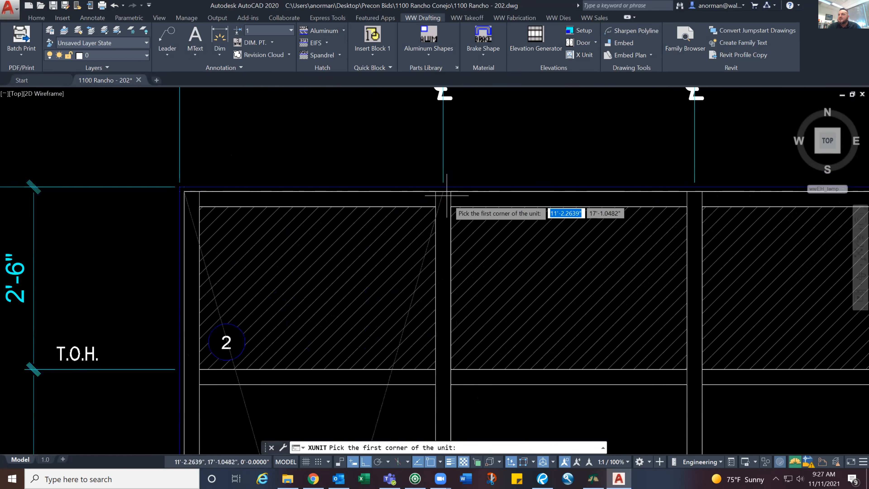
pyautogui.click(446, 194)
pyautogui.scroll(-2, 564, 312)
pyautogui.moveTo(564, 313); pyautogui.dragTo(482, 100, button='middle')
pyautogui.moveTo(501, 267); pyautogui.dragTo(495, 126, button='middle')
pyautogui.moveTo(541, 334); pyautogui.dragTo(497, 141, button='middle')
pyautogui.scroll(2, 525, 253)
pyautogui.scroll(2, 525, 253)
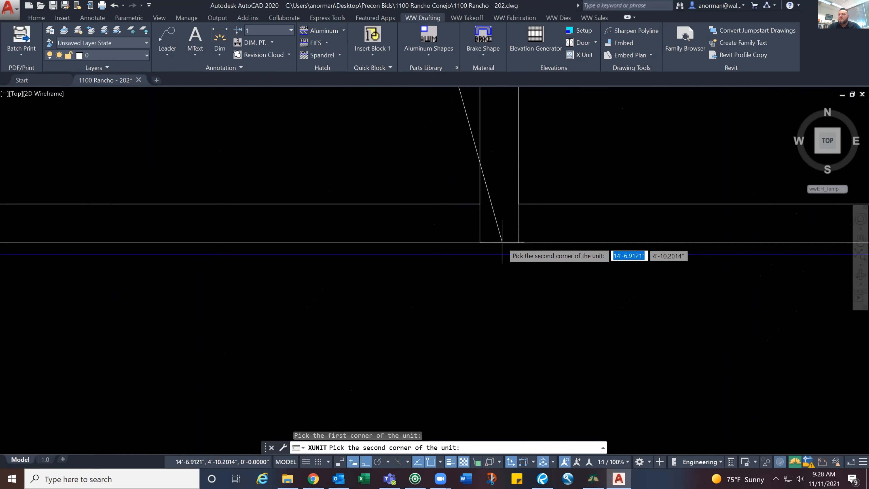
pyautogui.keyDown('shift'); pyautogui.rightClick(496, 241); pyautogui.keyUp('shift')
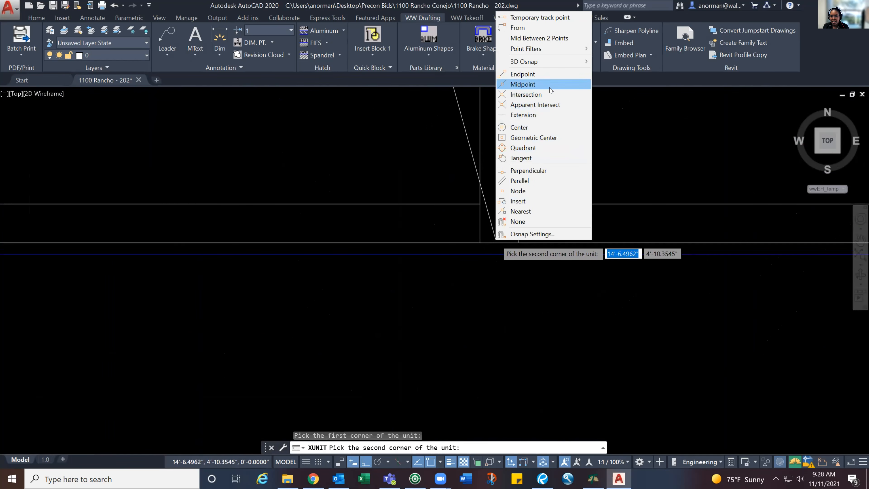
pyautogui.click(563, 41)
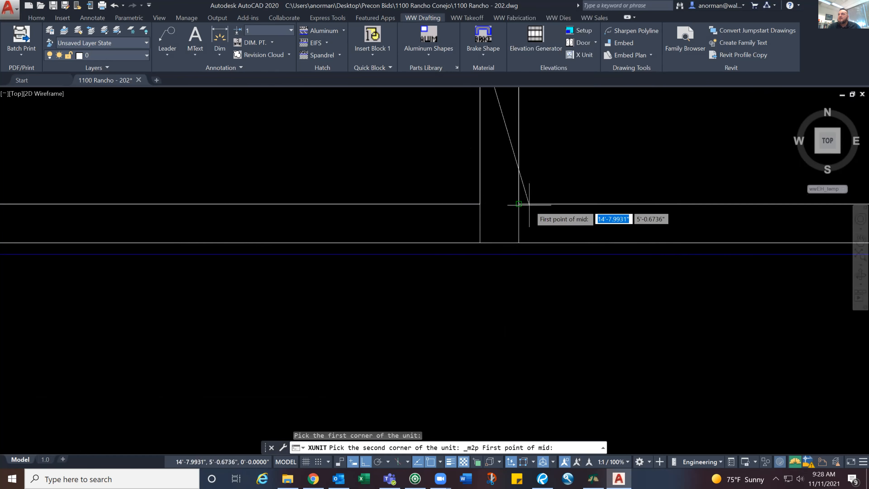
pyautogui.click(480, 243)
pyautogui.click(518, 242)
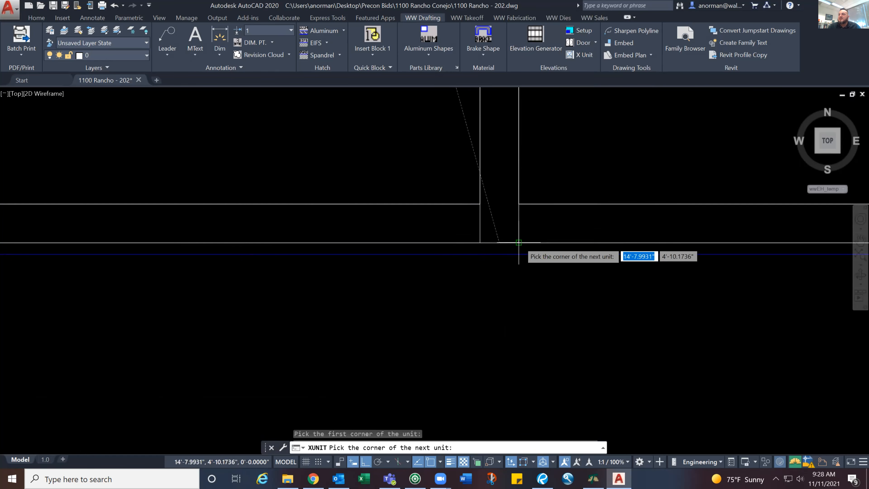
# Mark the rightmost bay as the next unit, ending at the frame's upper-right corner, and finish the X Unit command
pyautogui.scroll(-5, 510, 201)
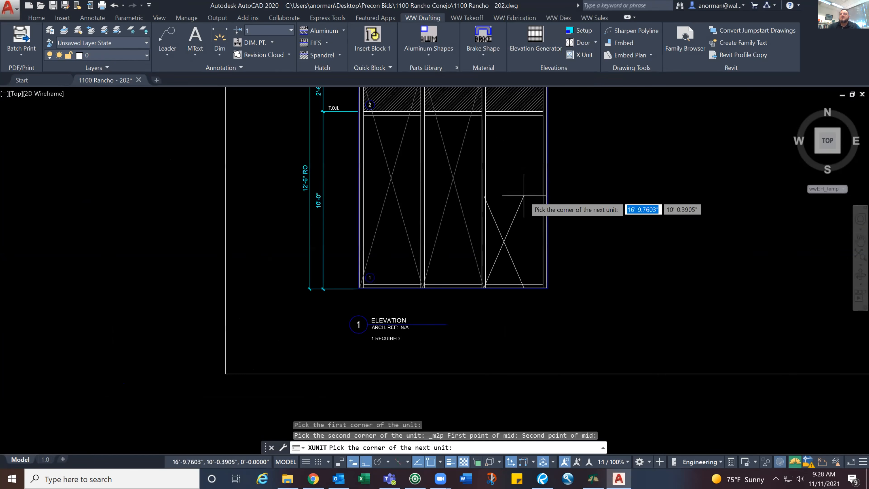
pyautogui.scroll(5, 506, 277)
pyautogui.scroll(-3, 525, 233)
pyautogui.scroll(3, 523, 226)
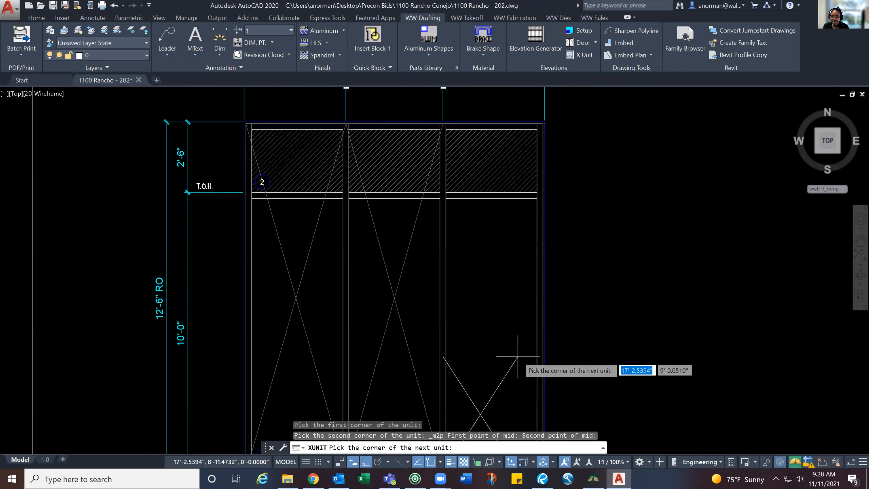
pyautogui.scroll(-3, 518, 356)
pyautogui.scroll(-2, 508, 278)
pyautogui.scroll(5, 516, 279)
pyautogui.scroll(-3, 520, 239)
pyautogui.scroll(5, 549, 165)
pyautogui.scroll(3, 556, 180)
pyautogui.click(572, 109)
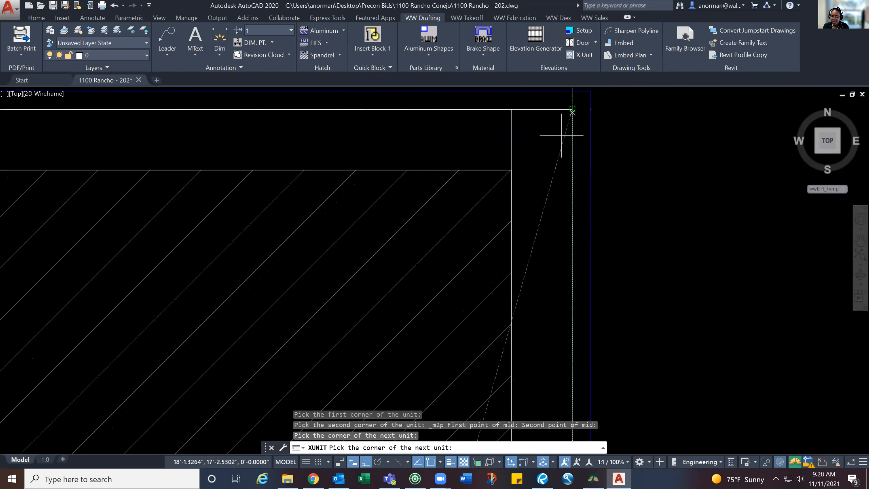
pyautogui.scroll(-3, 605, 171)
pyautogui.press('Escape')
# Change the elevation title text to "BLDG 1- UNITIZED WINDOW WALL"
pyautogui.scroll(-3, 646, 171)
pyautogui.scroll(2, 547, 212)
pyautogui.scroll(3, 549, 216)
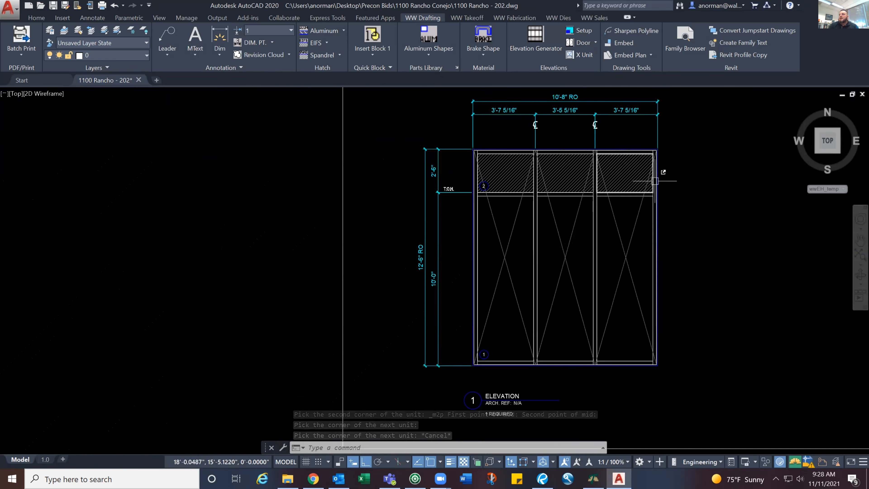
pyautogui.moveTo(655, 181); pyautogui.dragTo(646, 202, button='middle')
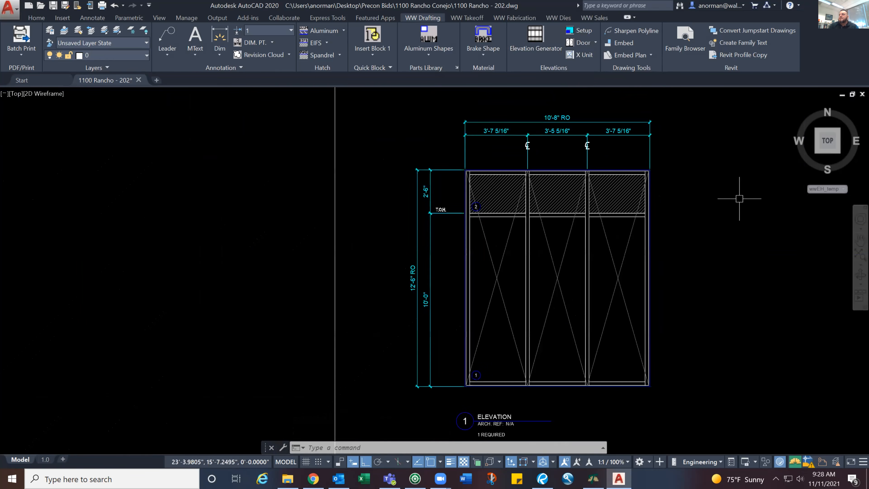
pyautogui.scroll(5, 495, 377)
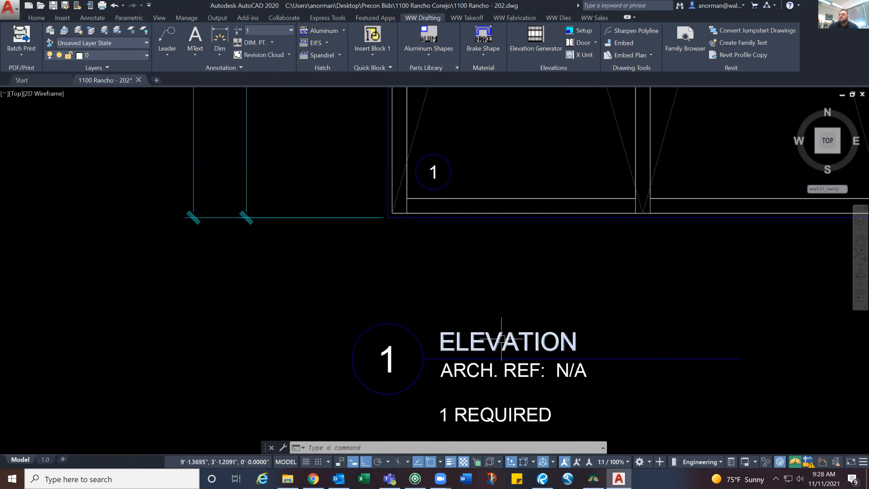
pyautogui.doubleClick(500, 342)
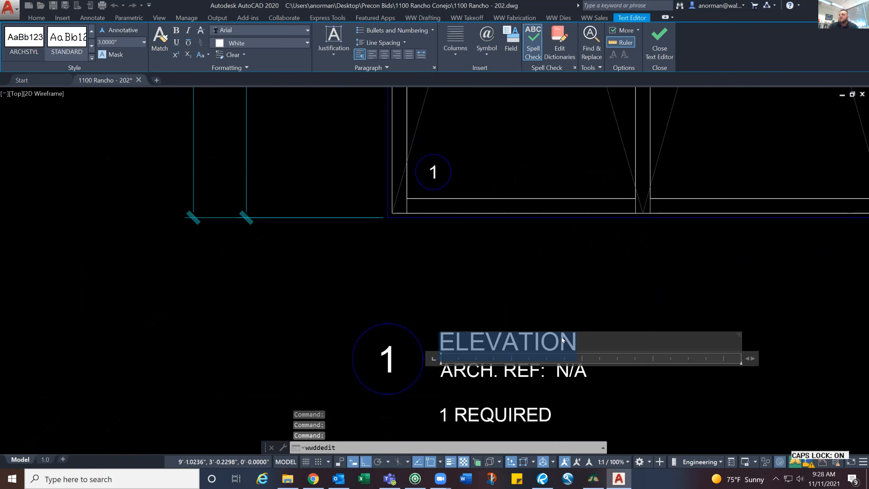
pyautogui.write('b')
pyautogui.press('BackSpace')
pyautogui.write('BLDG 1- UNITIZED WN')
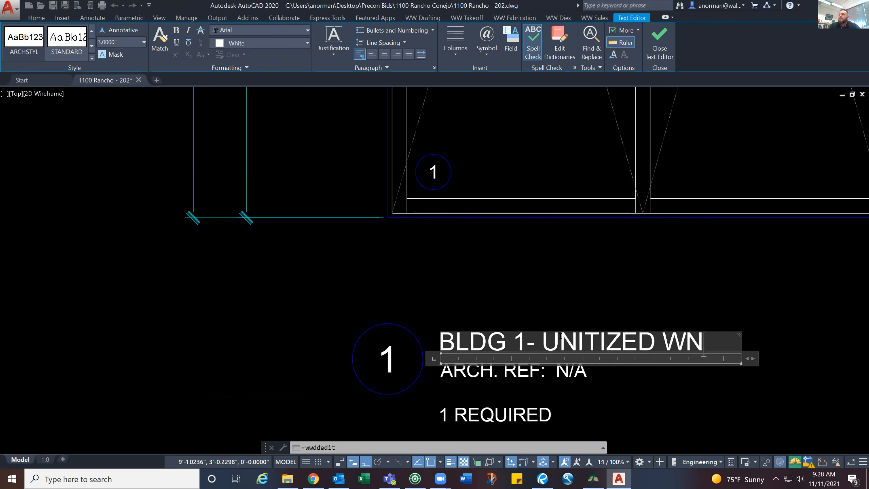
pyautogui.press('BackSpace')
pyautogui.write('INDOW WALL')
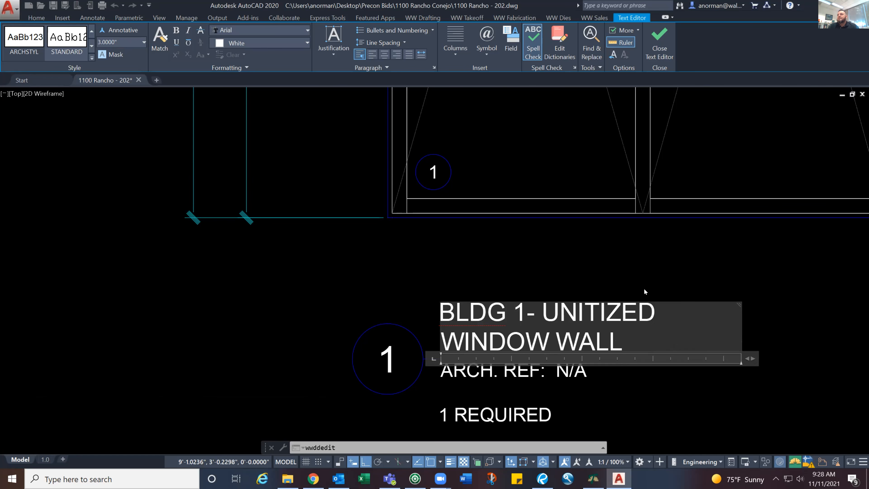
pyautogui.click(676, 269)
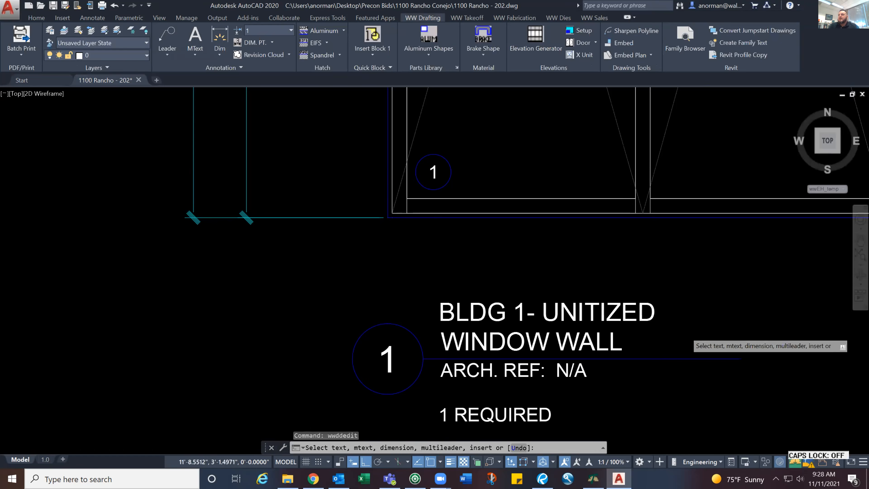
# Set the required quantity in the note below the title to 40, so that it reads "40 REQUIRED"
pyautogui.moveTo(632, 331); pyautogui.dragTo(583, 312, button='middle')
pyautogui.click(461, 404)
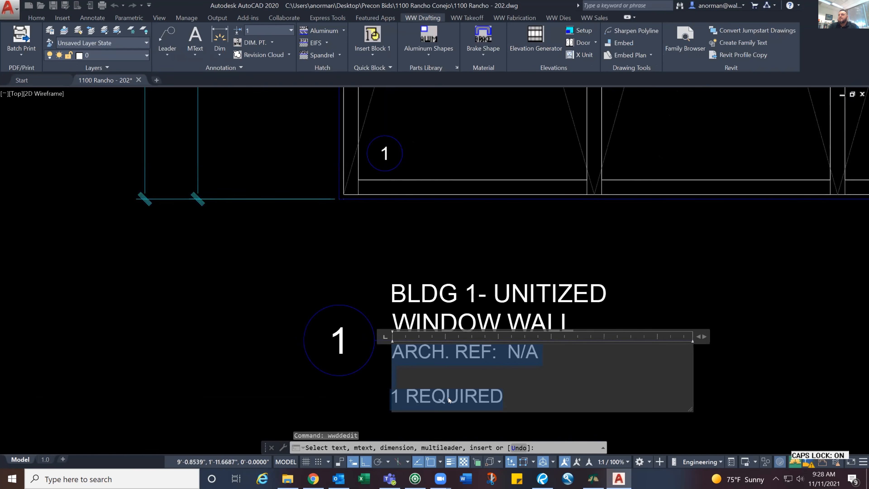
pyautogui.click(396, 396)
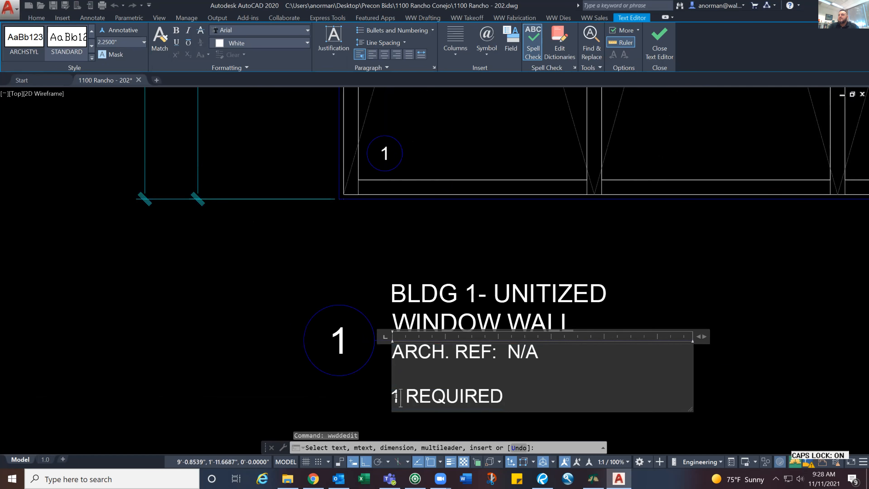
pyautogui.write('40')
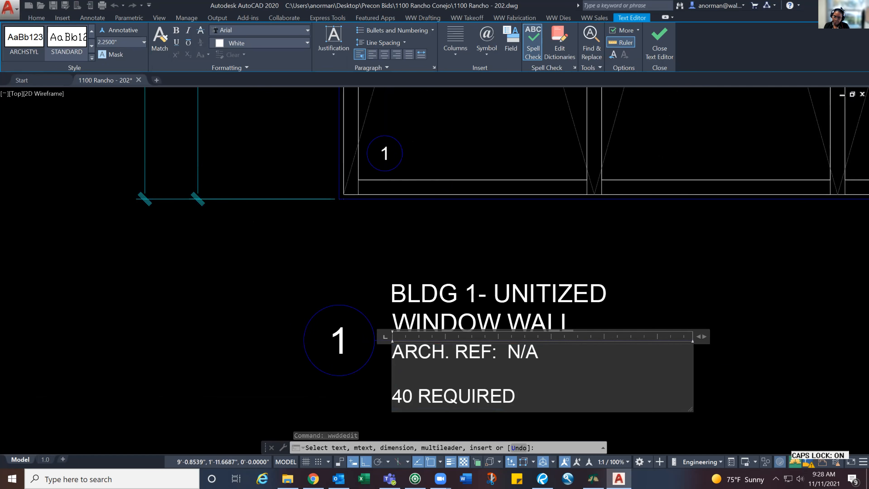
pyautogui.click(599, 244)
# End text editing and examine the elevation's glass tags, unit marks, dimensions, spandrel hatch and title
pyautogui.scroll(-2, 599, 244)
pyautogui.scroll(-4, 552, 243)
pyautogui.moveTo(551, 241); pyautogui.dragTo(541, 293, button='middle')
pyautogui.scroll(2, 557, 218)
pyautogui.moveTo(557, 219); pyautogui.dragTo(514, 295, button='middle')
pyautogui.moveTo(483, 192); pyautogui.dragTo(478, 314, button='middle')
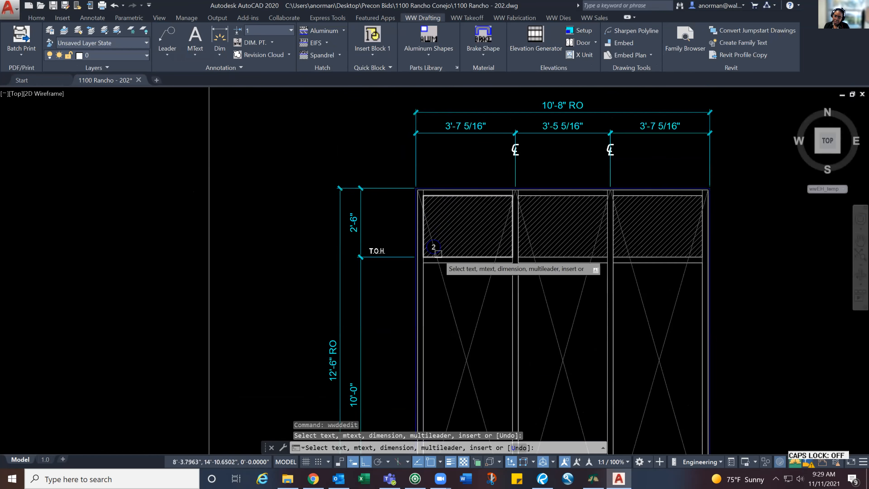
pyautogui.scroll(3, 438, 254)
pyautogui.scroll(-2, 419, 219)
pyautogui.scroll(2, 432, 203)
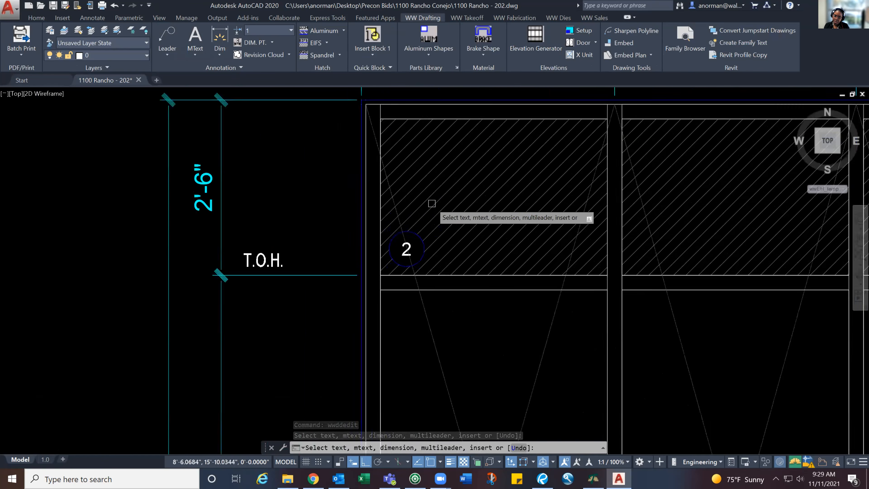
pyautogui.scroll(1, 432, 203)
pyautogui.scroll(-4, 379, 292)
pyautogui.scroll(2, 402, 263)
pyautogui.scroll(-1, 409, 226)
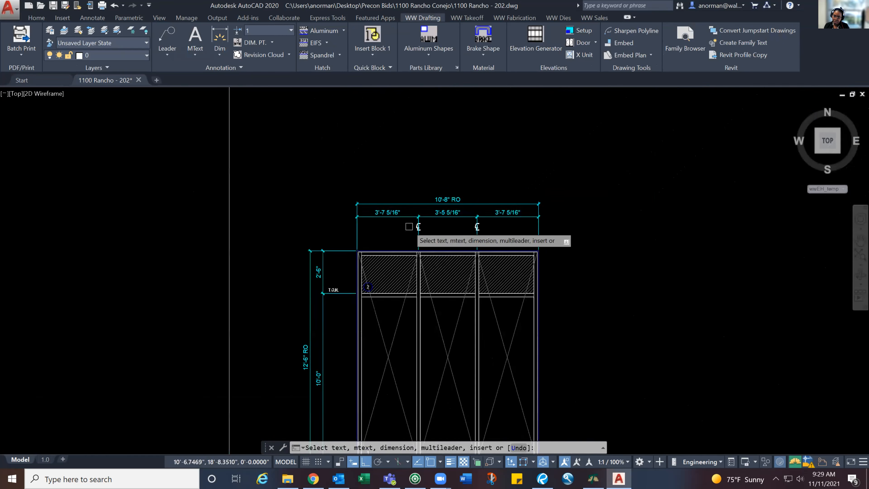
pyautogui.scroll(2, 475, 188)
pyautogui.scroll(-4, 501, 200)
pyautogui.scroll(4, 455, 283)
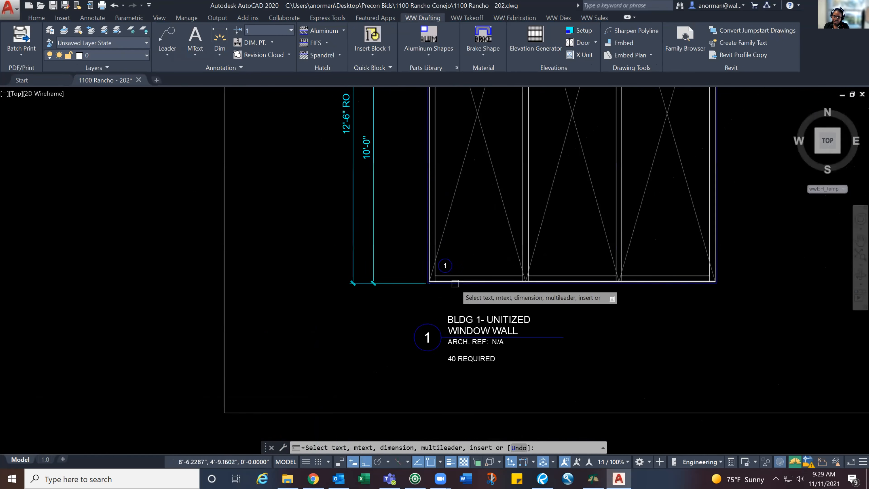
pyautogui.press('Escape')
pyautogui.press('Escape')
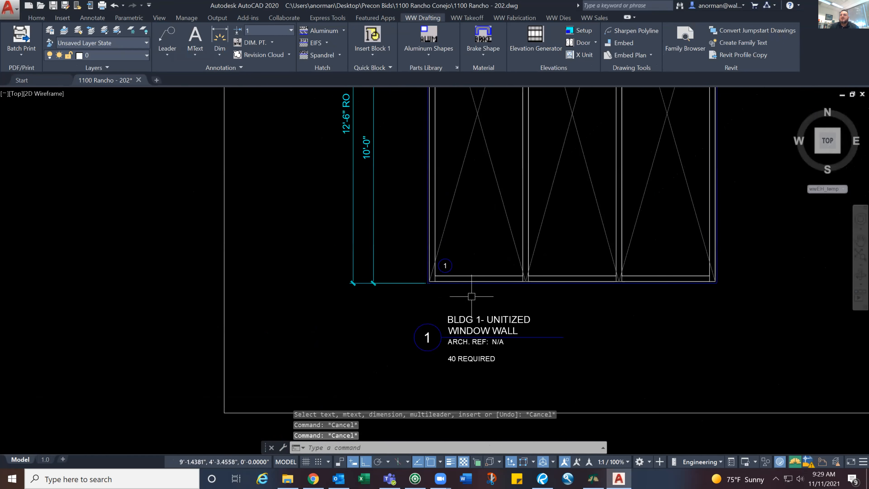
pyautogui.scroll(-3, 513, 288)
pyautogui.scroll(5, 428, 185)
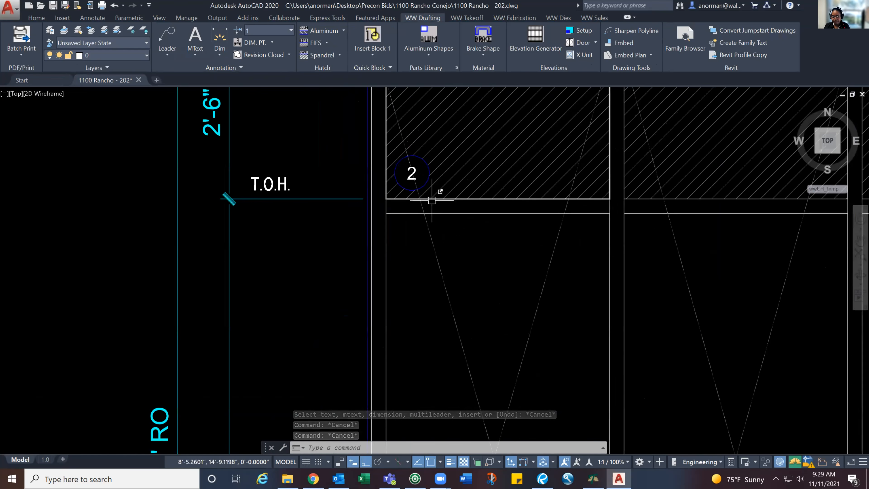
pyautogui.scroll(-5, 434, 192)
pyautogui.scroll(4, 472, 338)
pyautogui.scroll(-4, 359, 389)
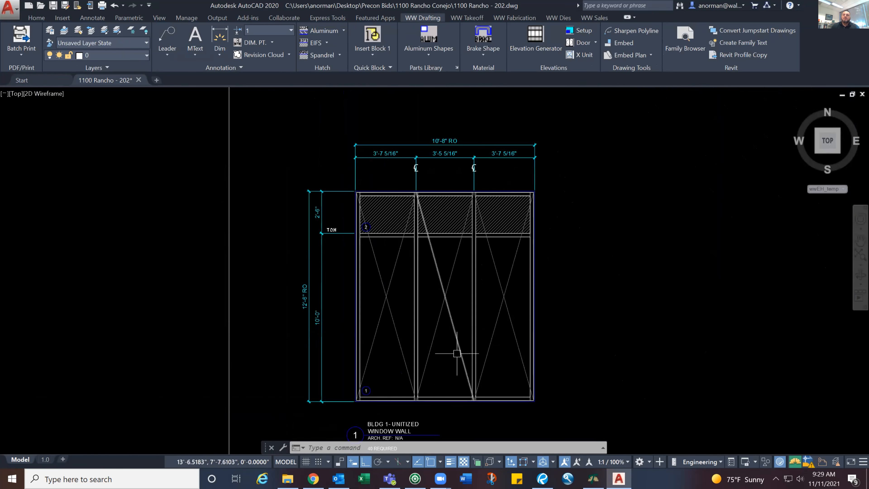
pyautogui.moveTo(589, 337); pyautogui.dragTo(587, 313, button='middle')
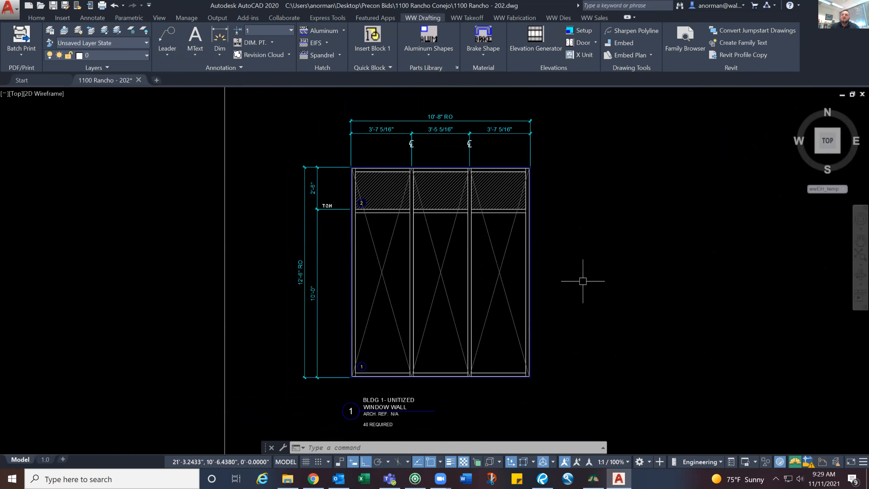
pyautogui.scroll(2, 574, 282)
pyautogui.moveTo(574, 282); pyautogui.dragTo(632, 285, button='middle')
pyautogui.scroll(-2, 633, 285)
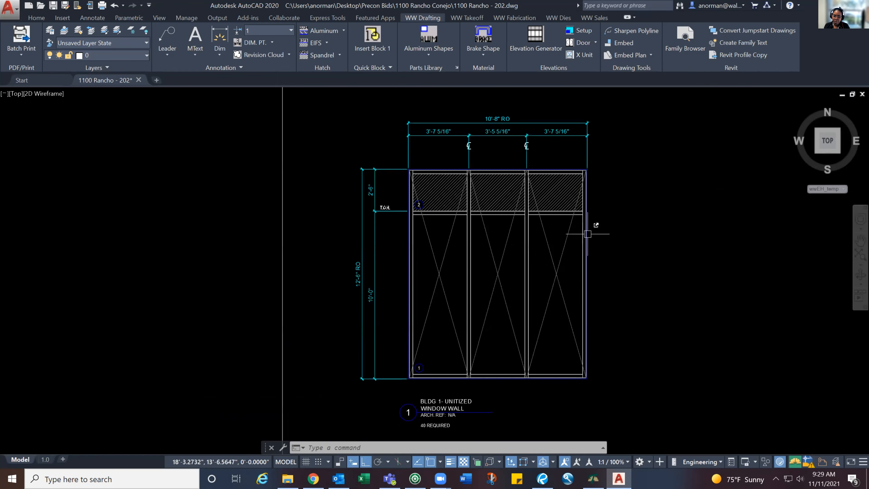
# Save the 202 drawing with the completed unitized window wall elevation
pyautogui.scroll(2, 473, 317)
pyautogui.moveTo(413, 221); pyautogui.dragTo(399, 310, button='middle')
pyautogui.scroll(-2, 444, 194)
pyautogui.moveTo(442, 238); pyautogui.dragTo(442, 261, button='middle')
pyautogui.scroll(-2, 442, 260)
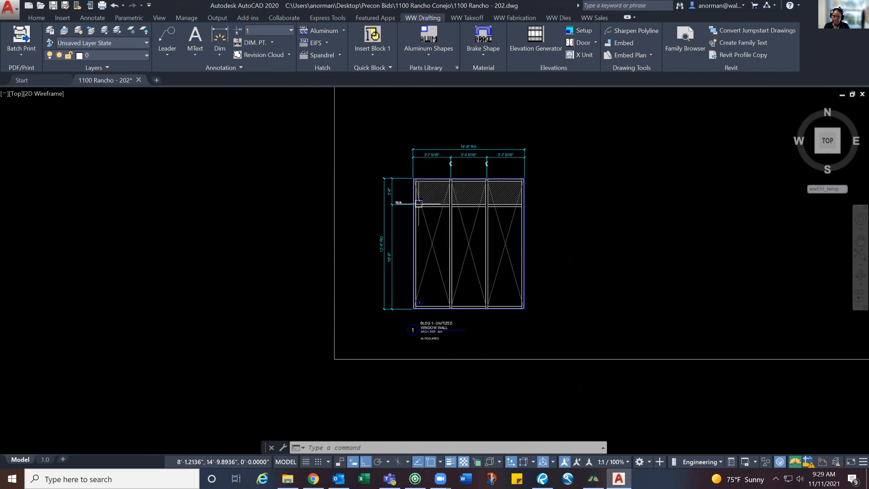
pyautogui.scroll(2, 522, 293)
pyautogui.moveTo(534, 255)
pyautogui.mouseDown(button='middle')
pyautogui.moveTo(562, 291)
pyautogui.moveTo(579, 294)
pyautogui.mouseUp(button='middle')
pyautogui.scroll(-2, 578, 294)
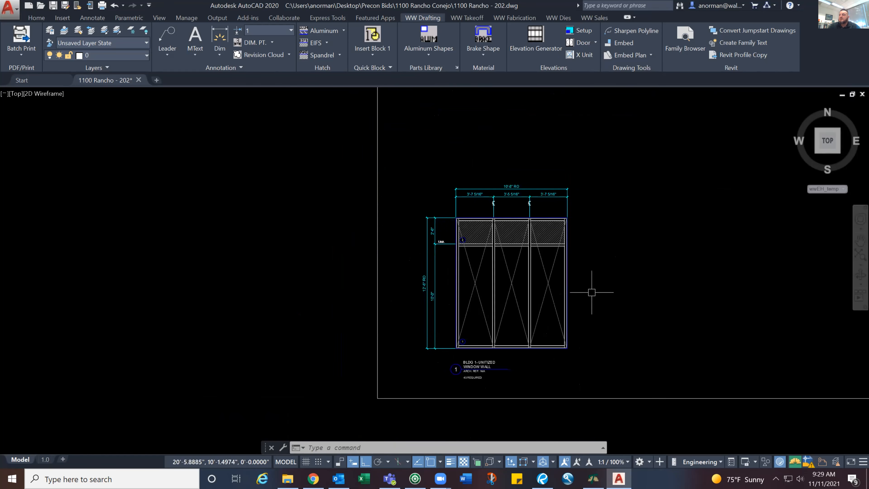
pyautogui.hotkey('ctrl', 's')
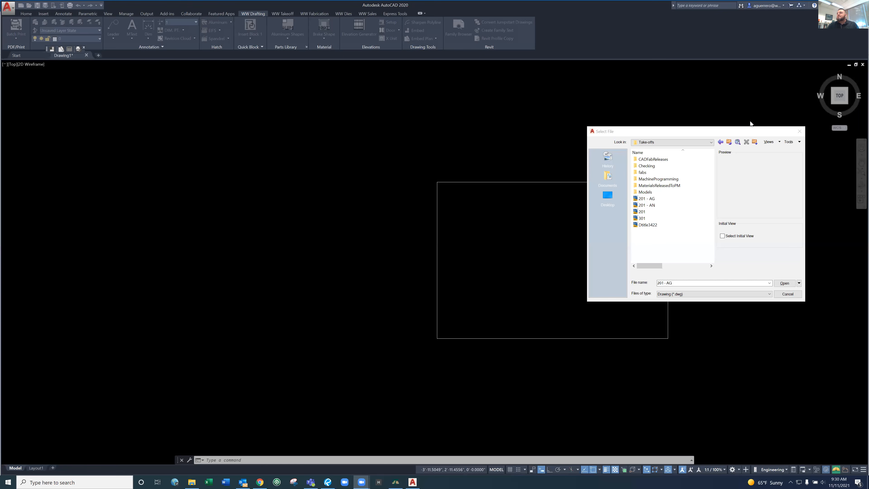
# Dismiss the file selection dialog and return to the blank drawing's empty border in model space
pyautogui.click(799, 132)
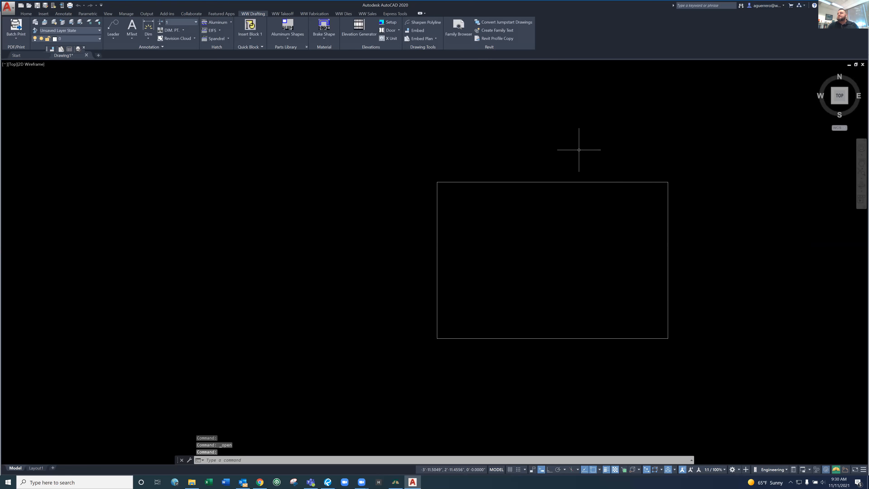
pyautogui.scroll(-2, 579, 150)
pyautogui.scroll(6, 570, 215)
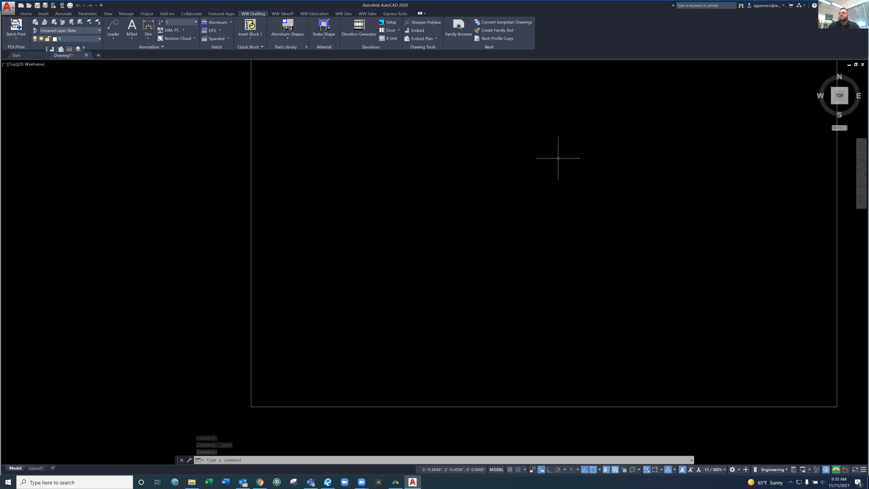
pyautogui.moveTo(558, 158); pyautogui.dragTo(514, 215, button='middle')
pyautogui.click(507, 216)
pyautogui.rightClick(516, 232)
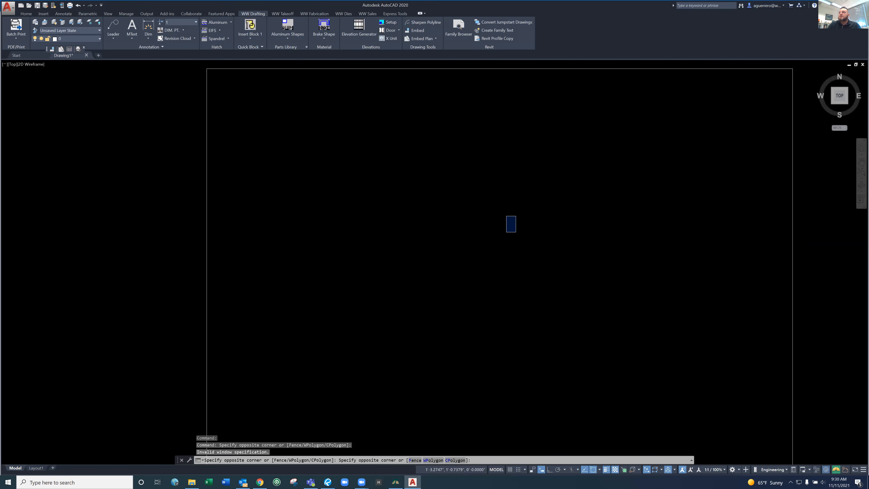
pyautogui.press('Return')
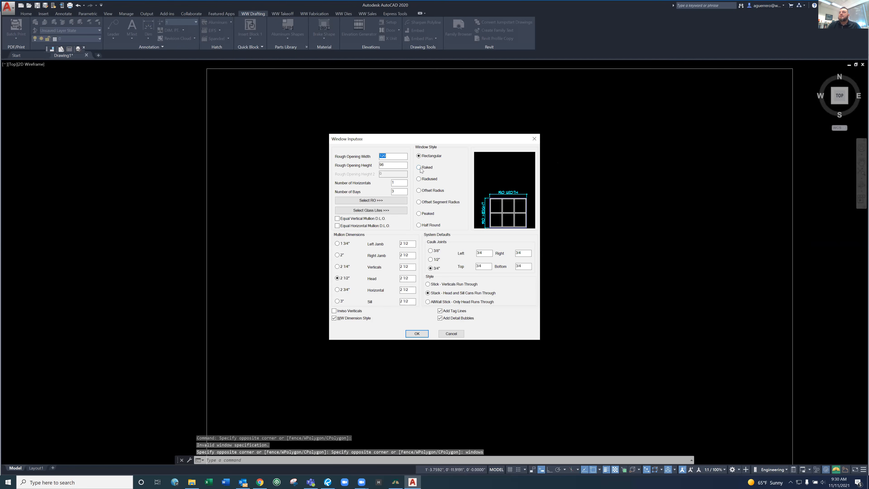
pyautogui.write("10'8")
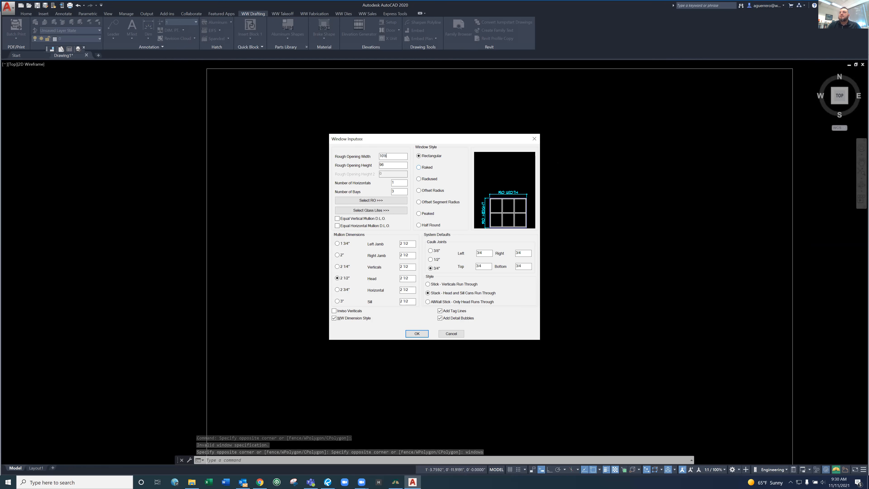
pyautogui.press('Tab')
pyautogui.write("12'6")
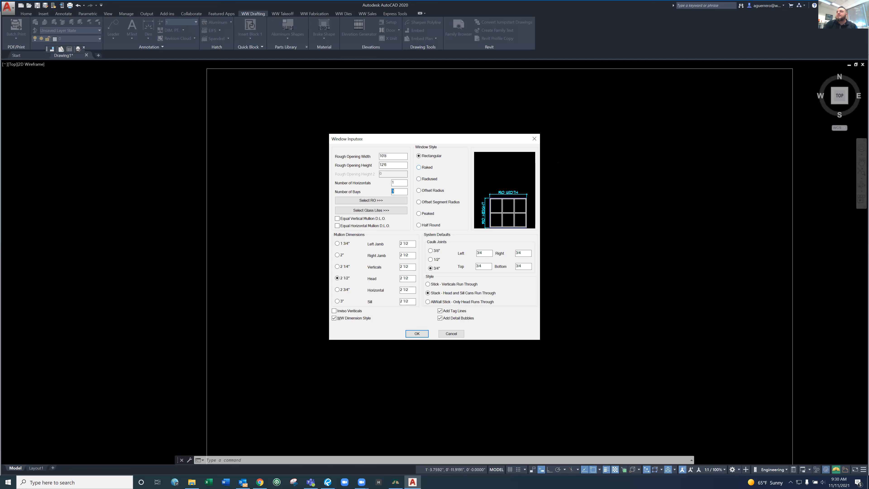
pyautogui.click(338, 219)
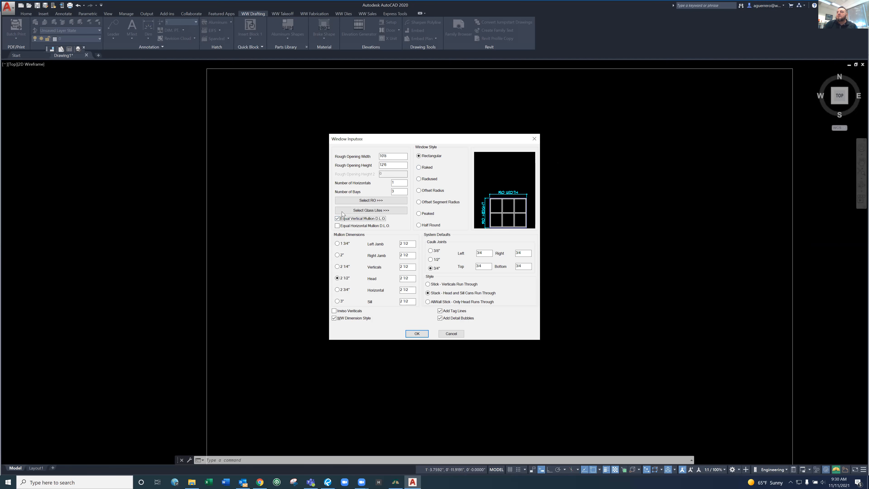
pyautogui.click(440, 319)
pyautogui.click(421, 333)
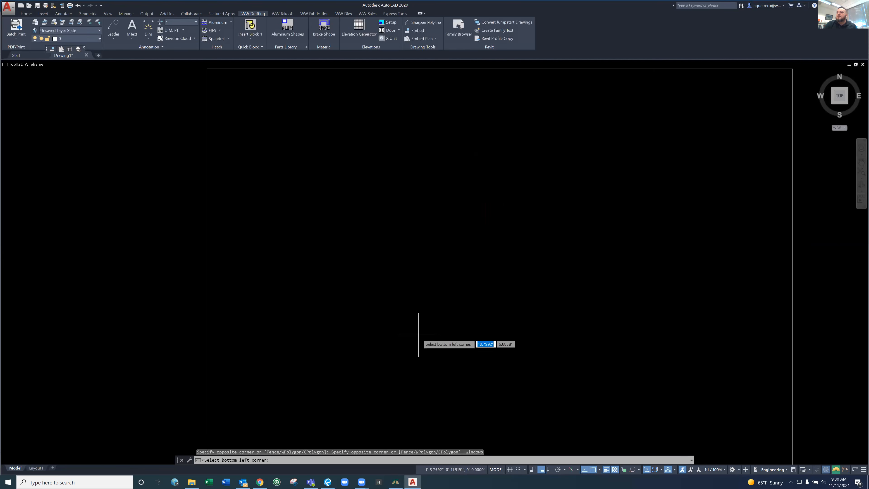
pyautogui.press('Escape')
# Try to place a 10'8 by 12'6 stick-style window with three bays and one horizontal at the border's lower-left corner using the WINDOWS command
pyautogui.write('window')
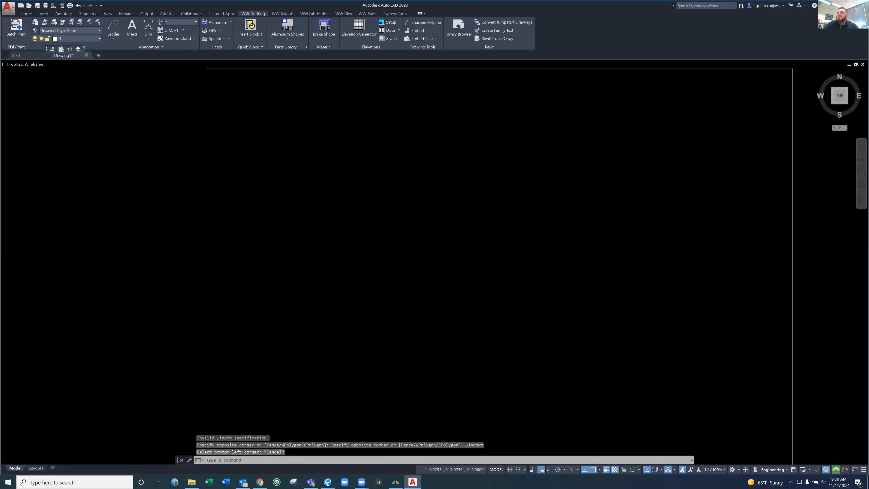
pyautogui.write('s')
pyautogui.press('Return')
pyautogui.write("10'8")
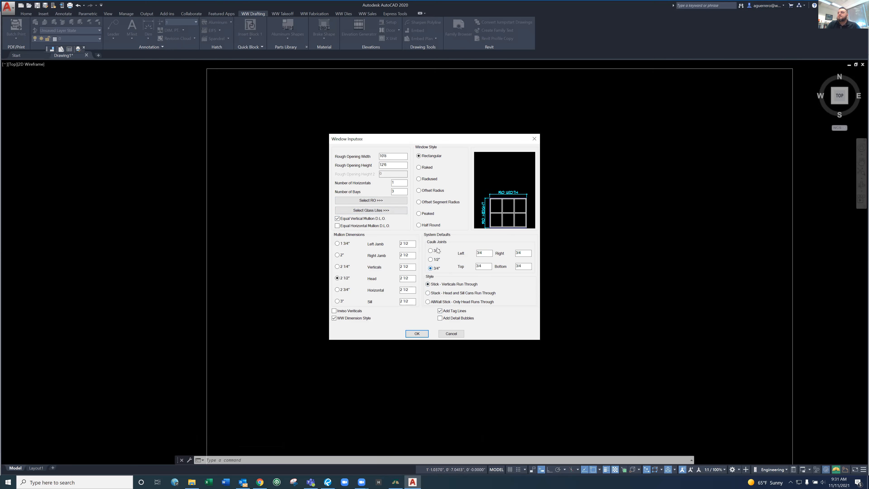
pyautogui.click(414, 334)
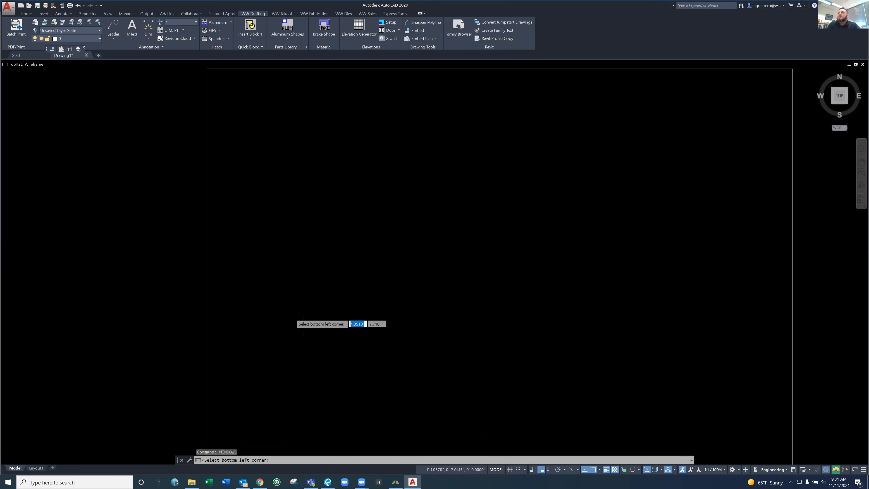
pyautogui.click(259, 395)
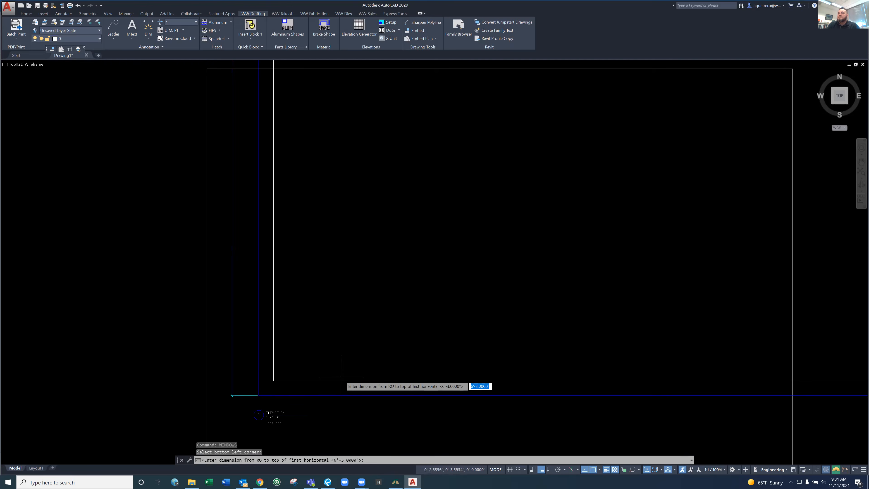
pyautogui.scroll(-5, 342, 377)
pyautogui.scroll(-3, 344, 377)
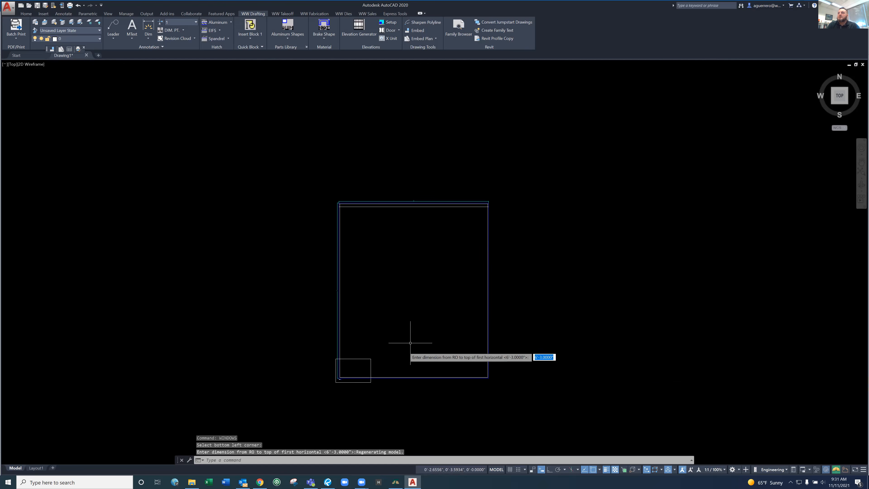
pyautogui.press('Escape')
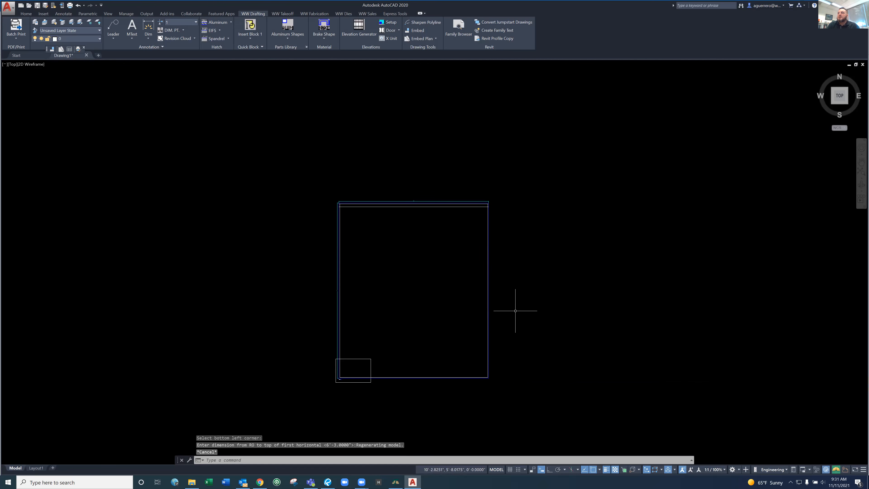
# Compare the size of the partly drawn elevation and its title with the drawing border
pyautogui.scroll(4, 390, 343)
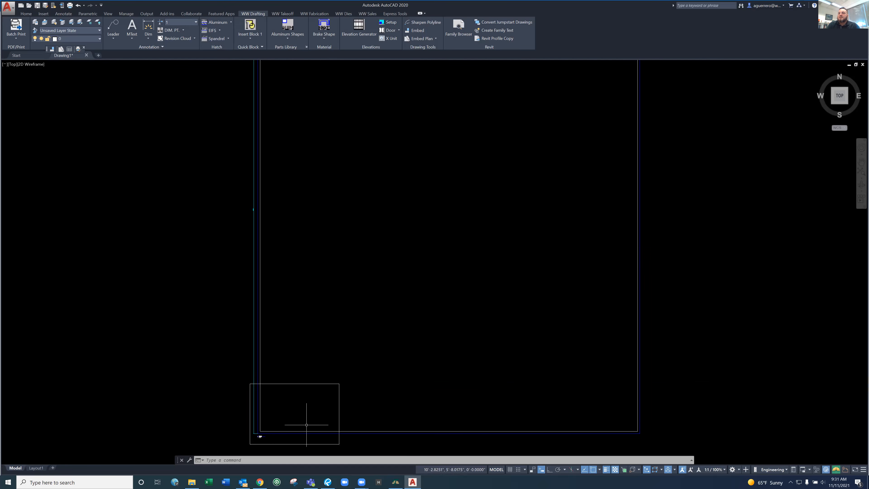
pyautogui.scroll(5, 260, 436)
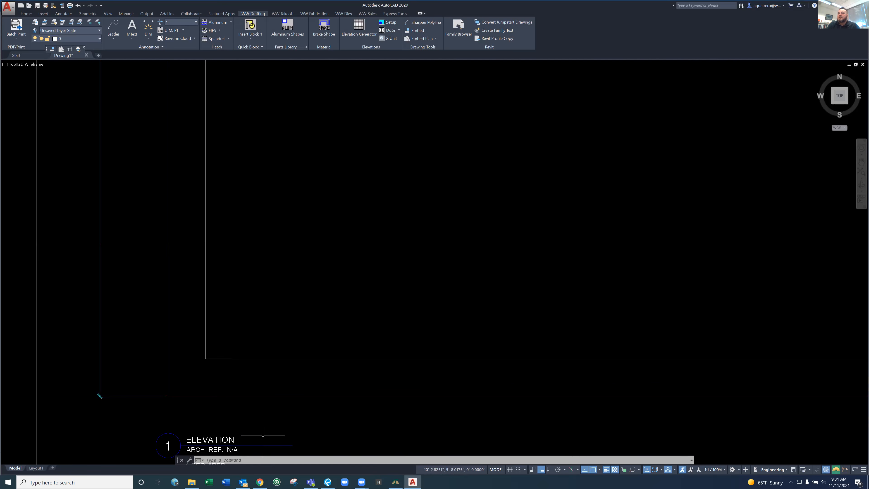
pyautogui.scroll(-5, 263, 436)
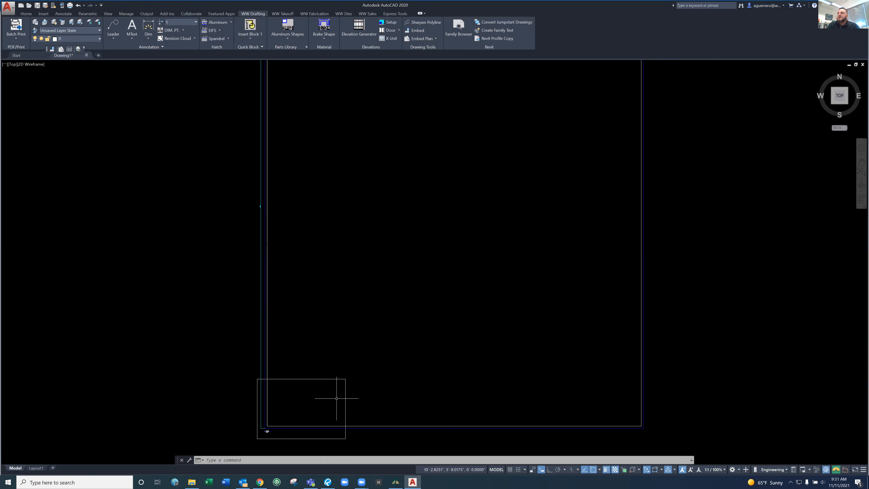
pyautogui.press('Escape')
pyautogui.press('Escape')
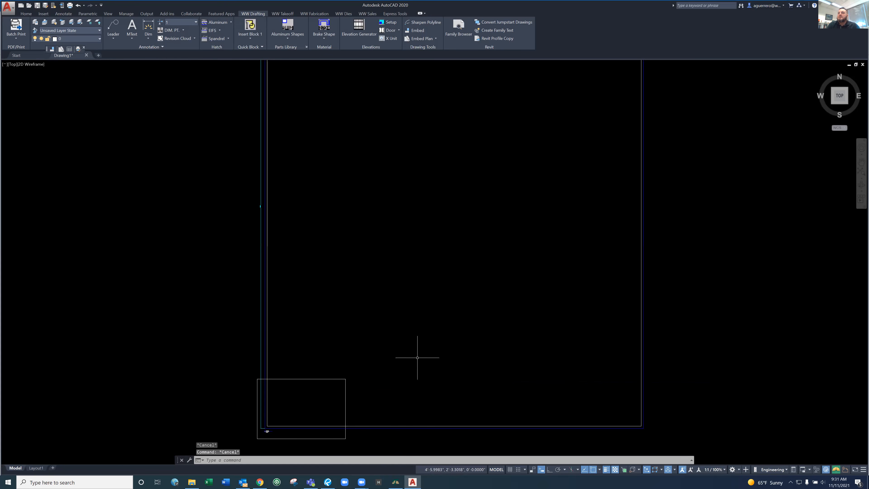
pyautogui.scroll(-2, 435, 356)
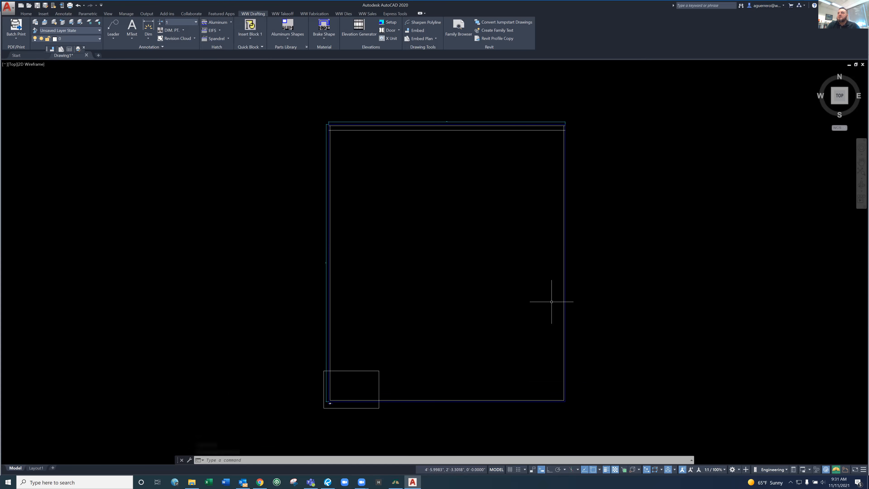
pyautogui.scroll(4, 418, 167)
pyautogui.scroll(-3, 418, 168)
pyautogui.scroll(-5, 597, 182)
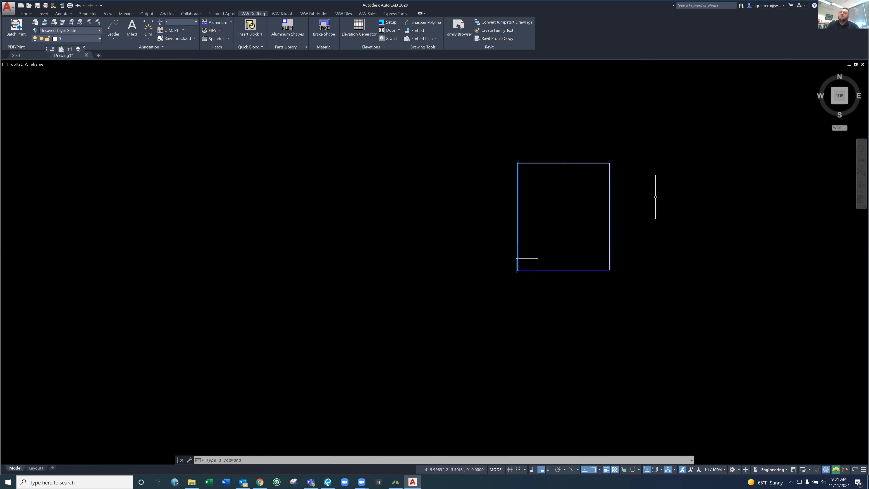
# Erase the partly drawn window elevation and keep the drawing border
pyautogui.click(610, 186)
pyautogui.press('Escape')
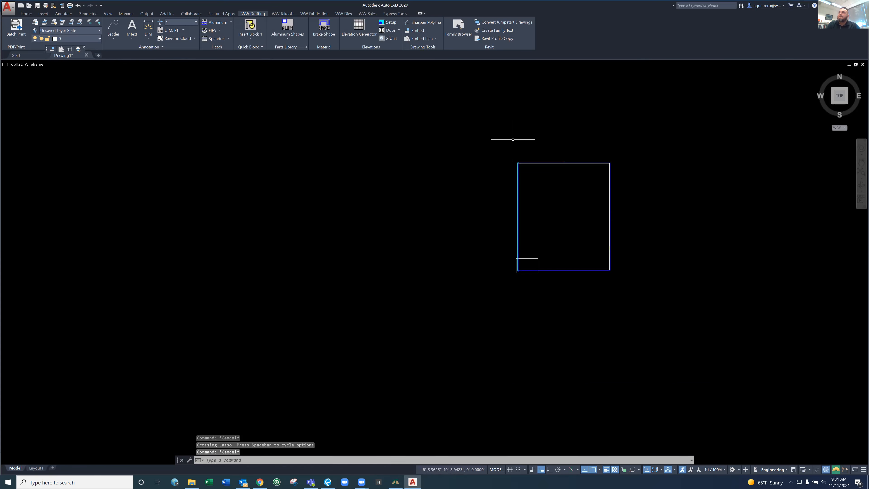
pyautogui.click(506, 136)
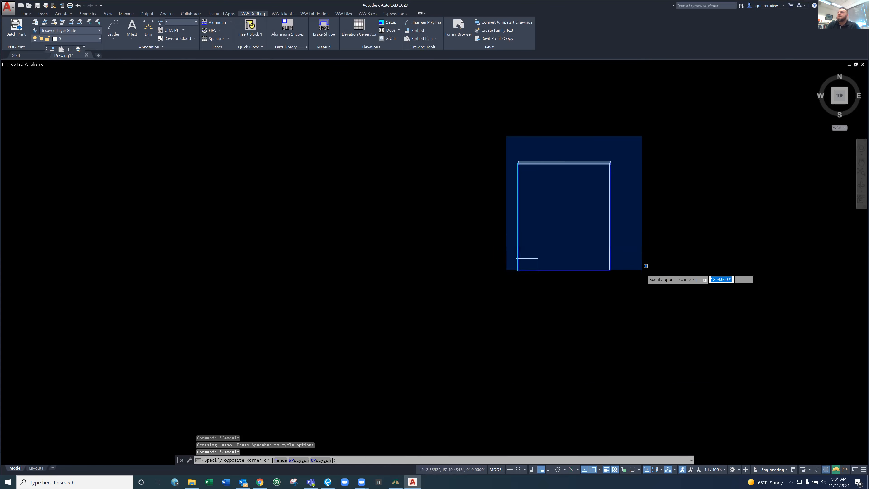
pyautogui.click(628, 273)
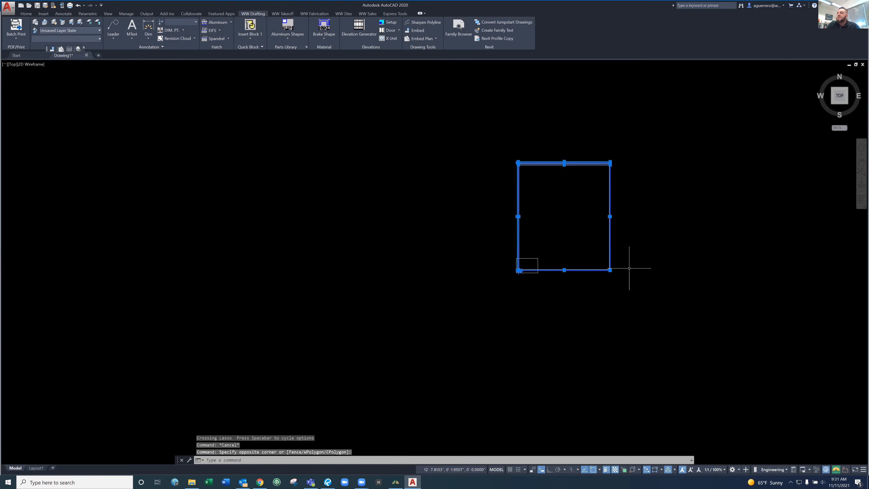
pyautogui.press('Delete')
pyautogui.scroll(8, 512, 293)
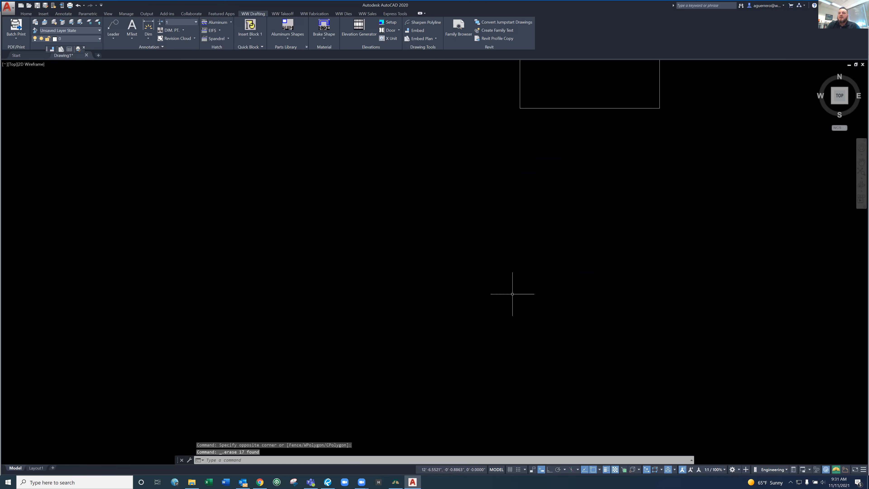
pyautogui.moveTo(634, 146); pyautogui.dragTo(541, 293, button='middle')
pyautogui.scroll(2, 528, 284)
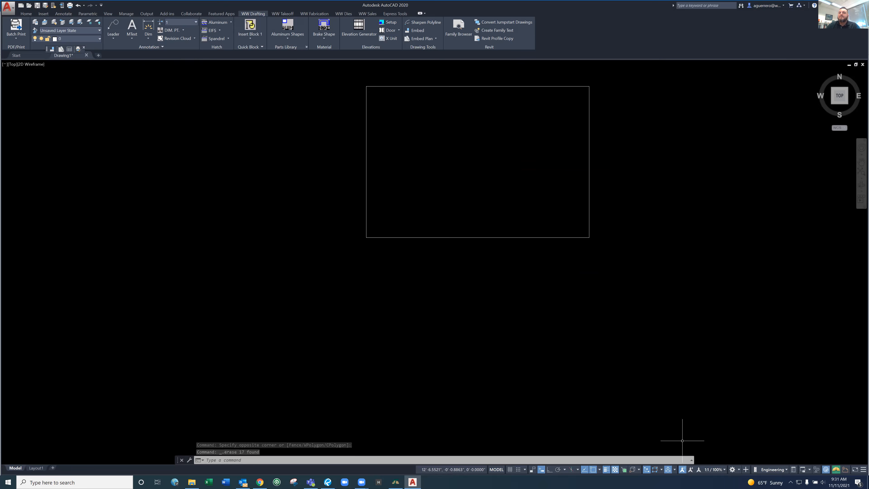
# Set the drawing scale to 1/4" = 1'-0" with Setup in Layout1 and return to model space
pyautogui.click(36, 468)
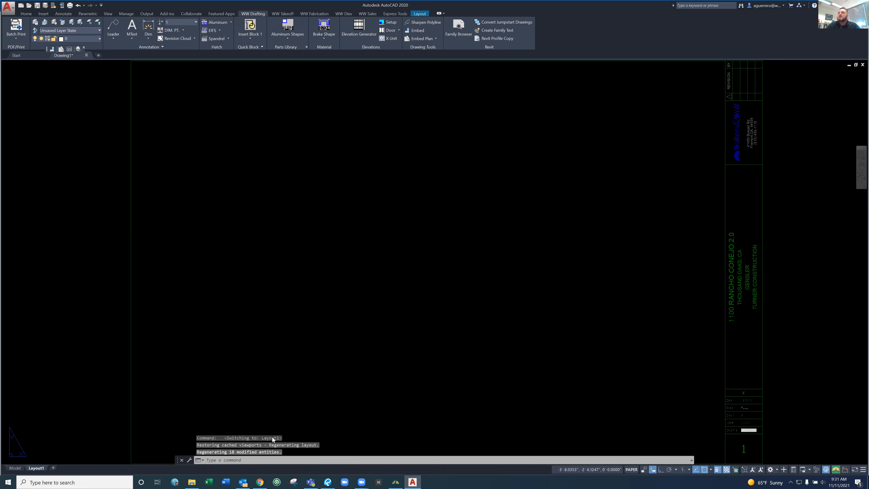
pyautogui.scroll(4, 752, 423)
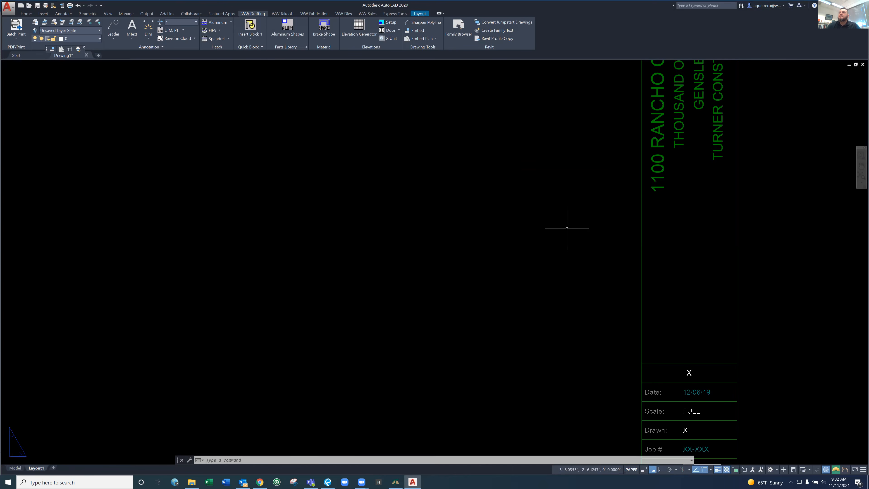
pyautogui.click(390, 23)
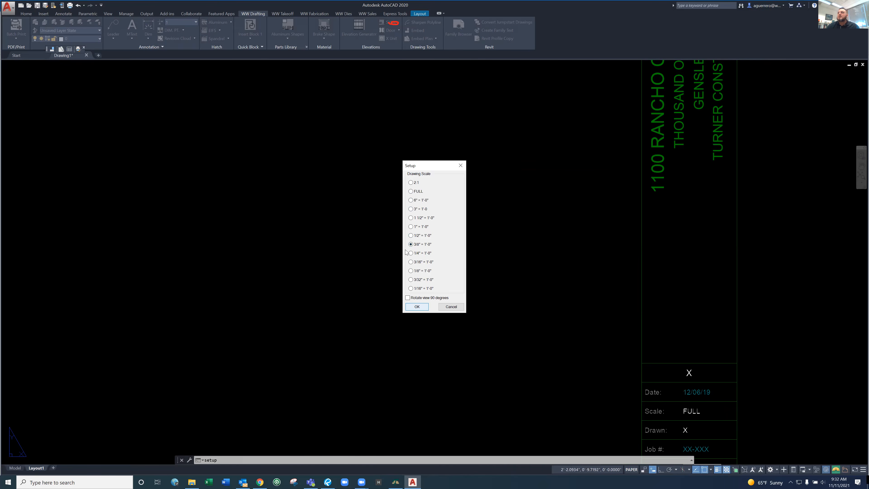
pyautogui.click(412, 253)
pyautogui.click(422, 304)
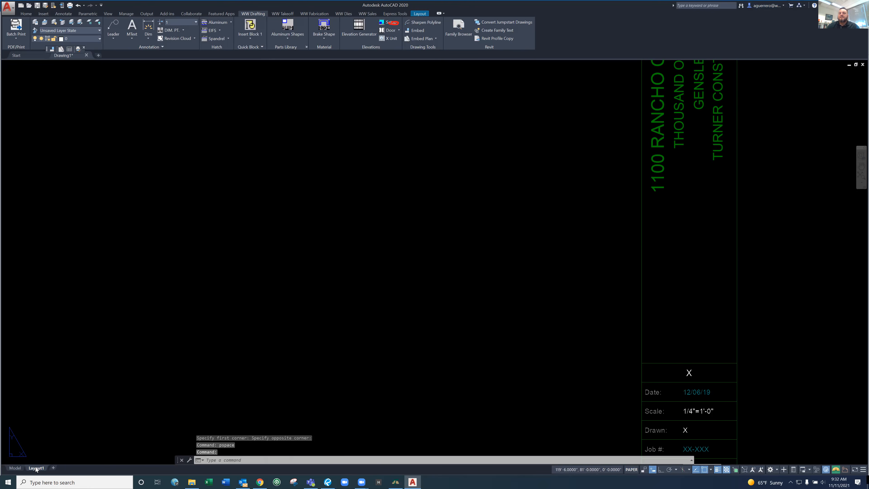
pyautogui.click(15, 468)
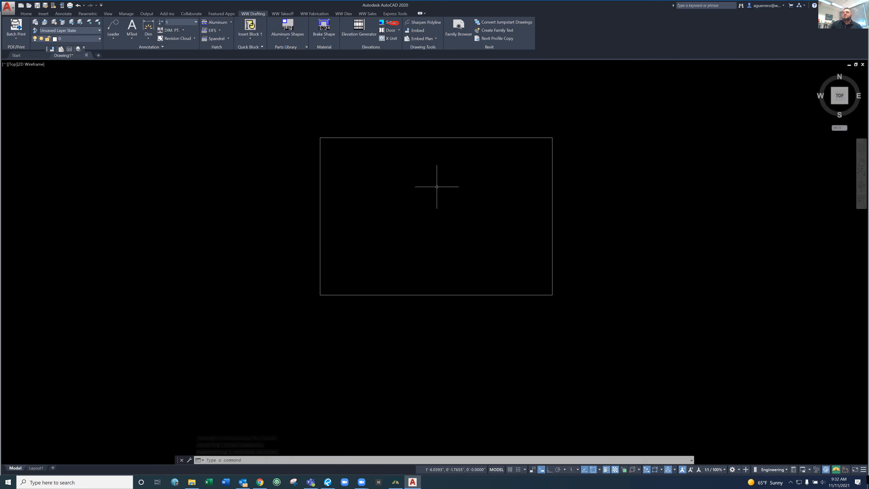
# Run Setup again from model space for the 1/4" = 1'-0" scale and go back to the border in model space
pyautogui.scroll(2, 432, 186)
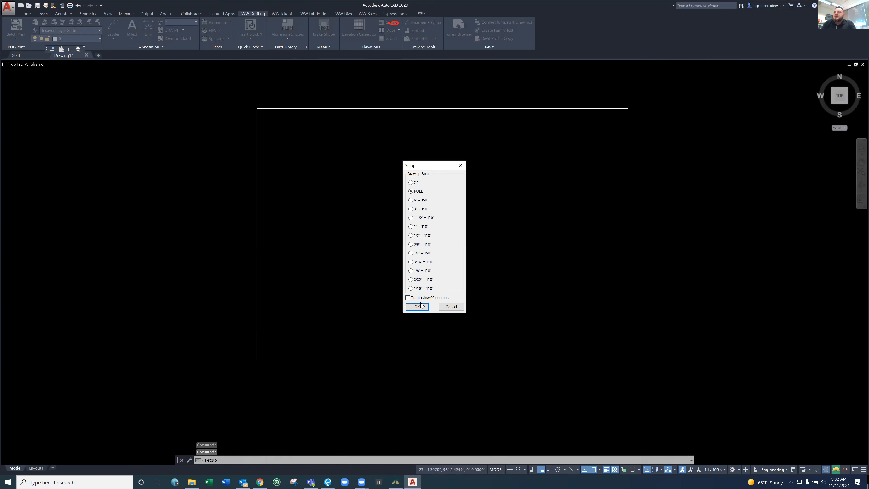
pyautogui.click(421, 306)
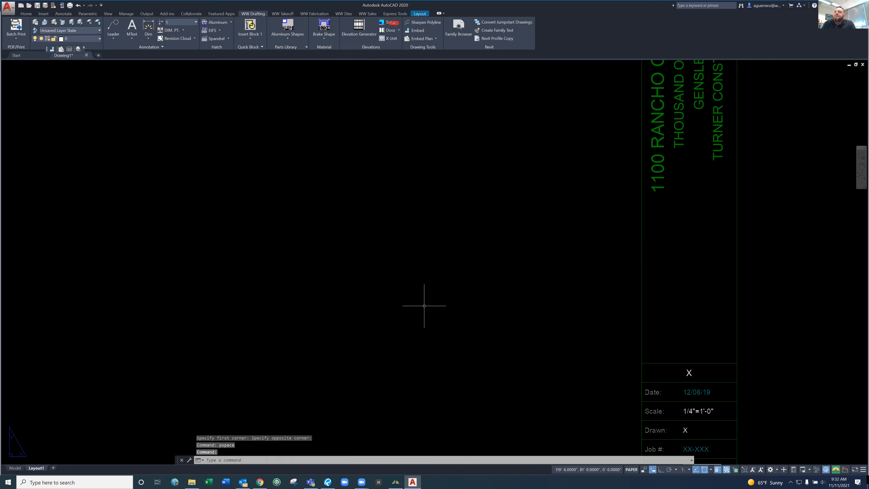
pyautogui.click(16, 468)
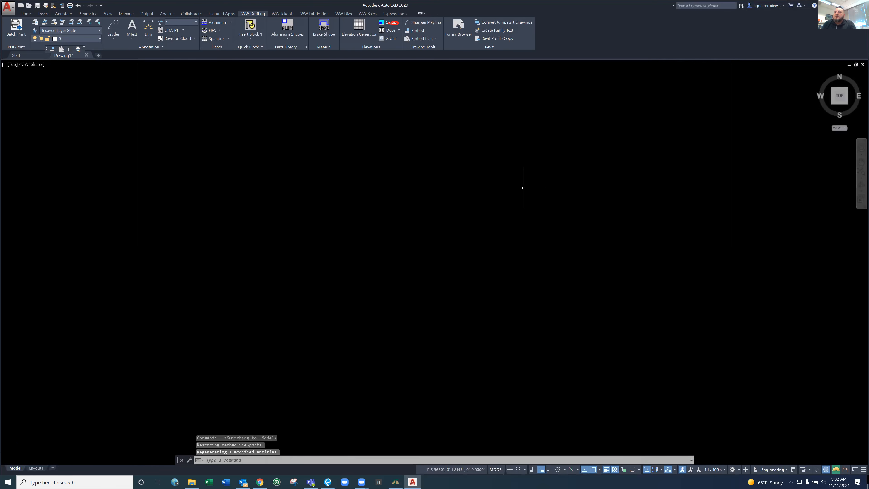
# Start the windows elevation command with a rough opening 10'8 wide and 12'6 high
pyautogui.click(525, 188)
pyautogui.write('windows')
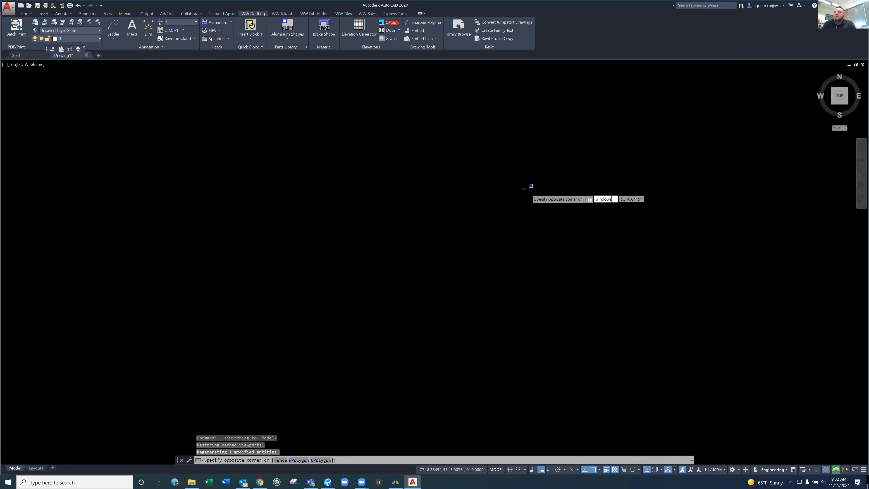
pyautogui.press('Return')
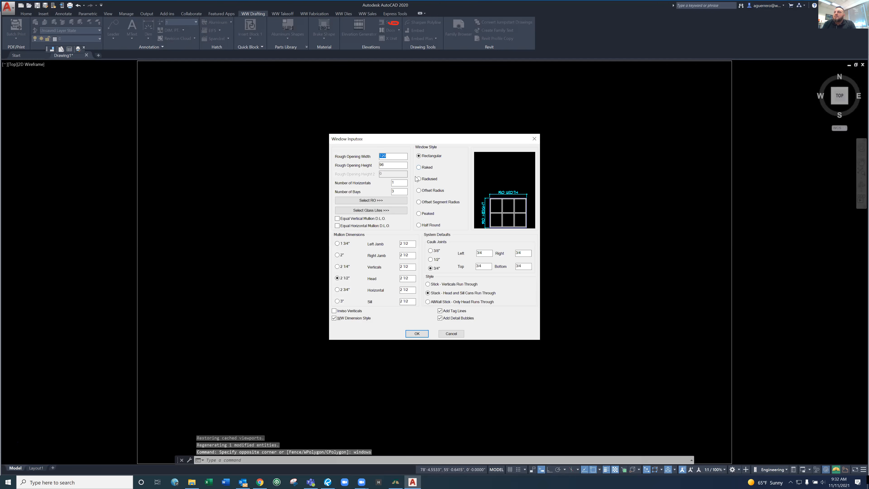
pyautogui.write("10'6")
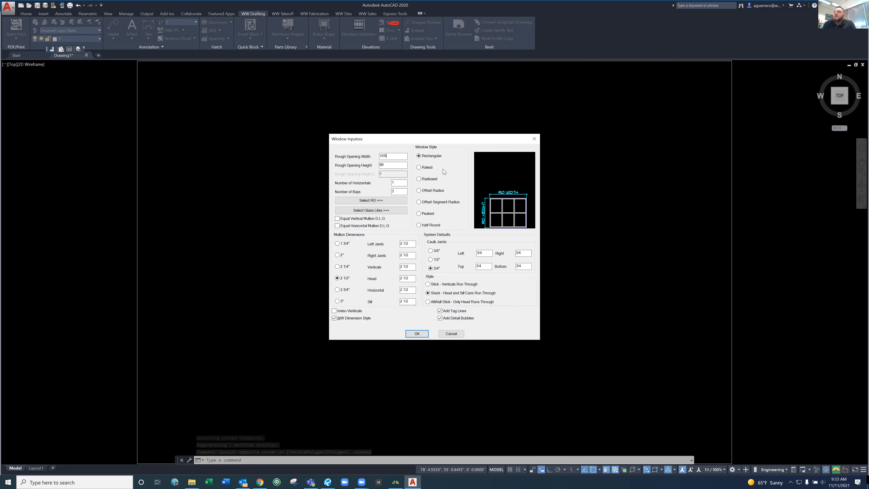
pyautogui.press('BackSpace')
pyautogui.write('8')
pyautogui.press('Tab')
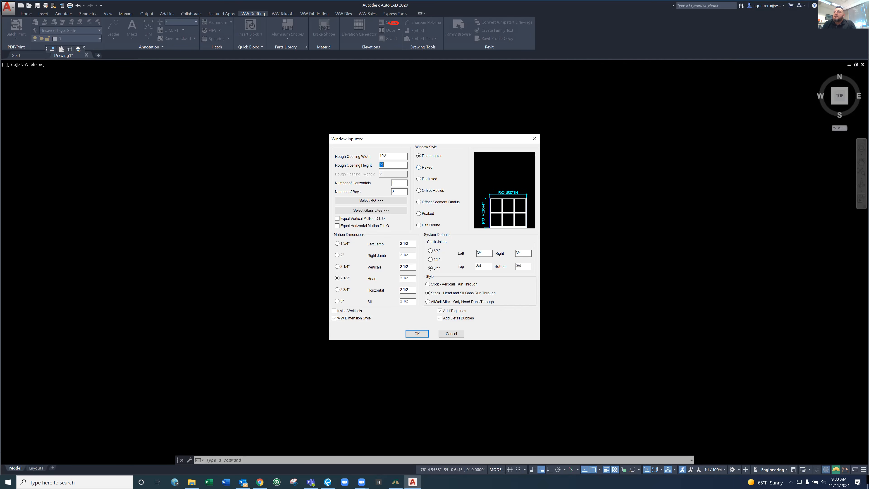
pyautogui.write('12')
pyautogui.press('Tab')
pyautogui.press('Tab')
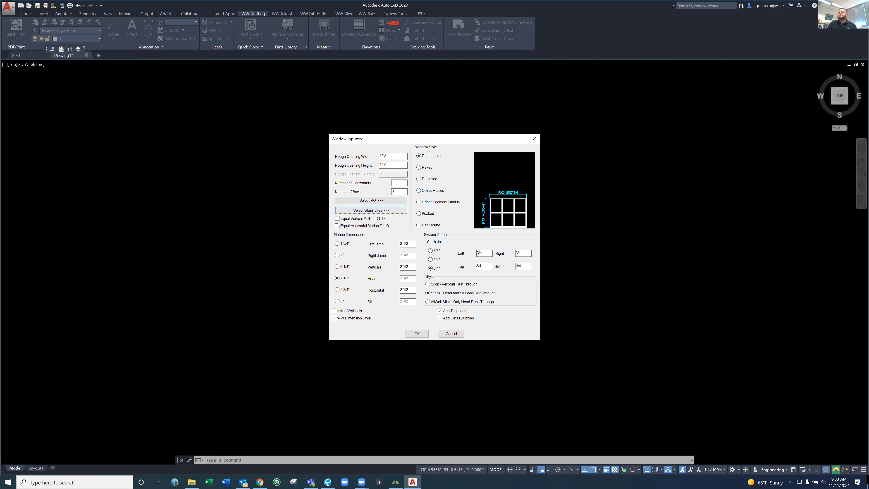
# Use equal vertical mullion D.L.O. and Stick style without detail bubbles, and place the window elevation near the border's lower-left corner
pyautogui.click(337, 219)
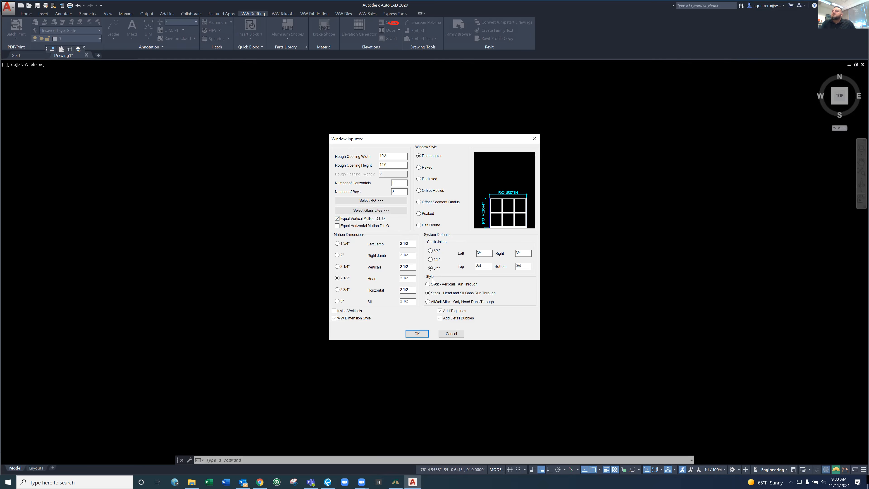
pyautogui.click(428, 284)
pyautogui.click(440, 318)
pyautogui.click(416, 332)
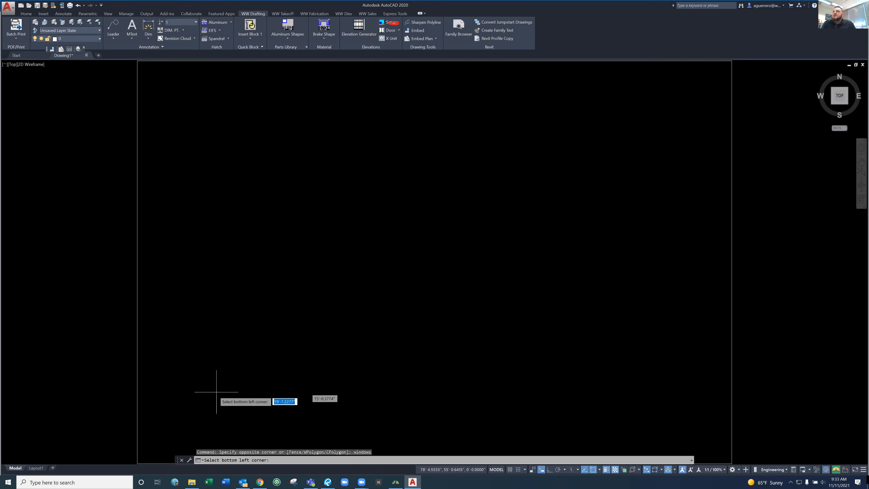
pyautogui.click(200, 396)
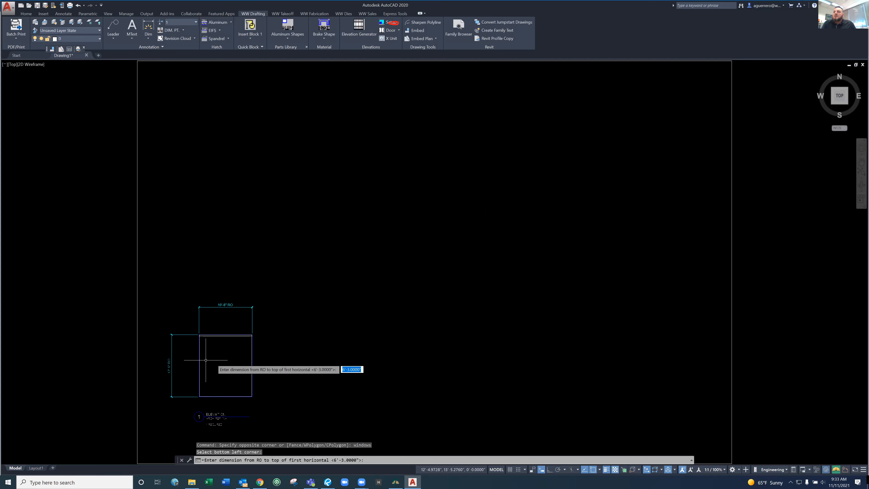
# Set the top of the first horizontal 10' from the rough opening to complete the elevation
pyautogui.scroll(-6, 204, 360)
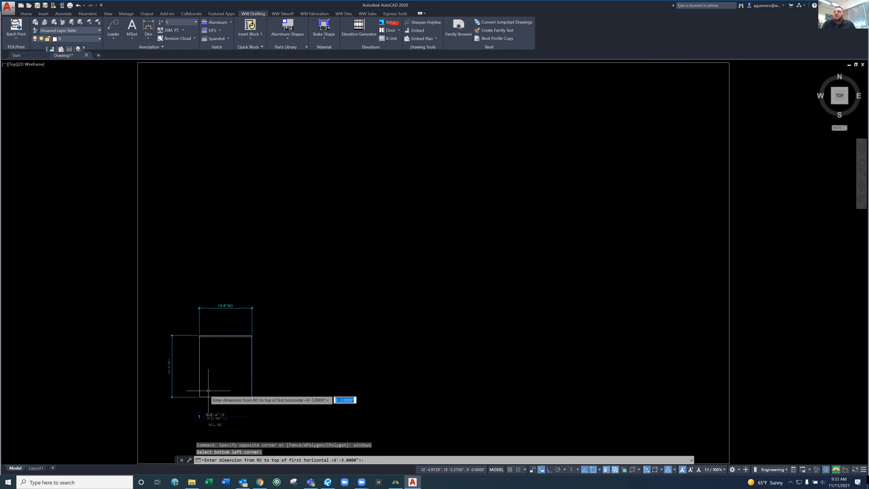
pyautogui.moveTo(346, 268); pyautogui.dragTo(441, 196, button='middle')
pyautogui.scroll(-2, 441, 195)
pyautogui.scroll(4, 369, 282)
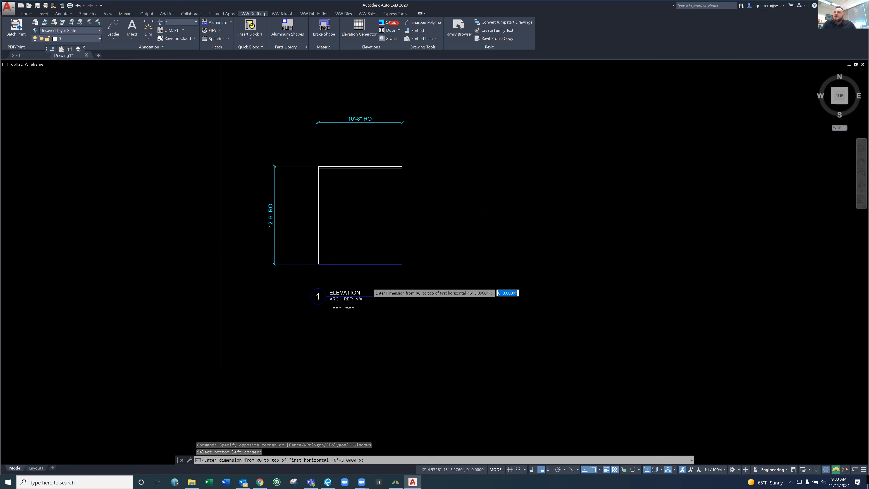
pyautogui.scroll(2, 369, 284)
pyautogui.scroll(-2, 456, 292)
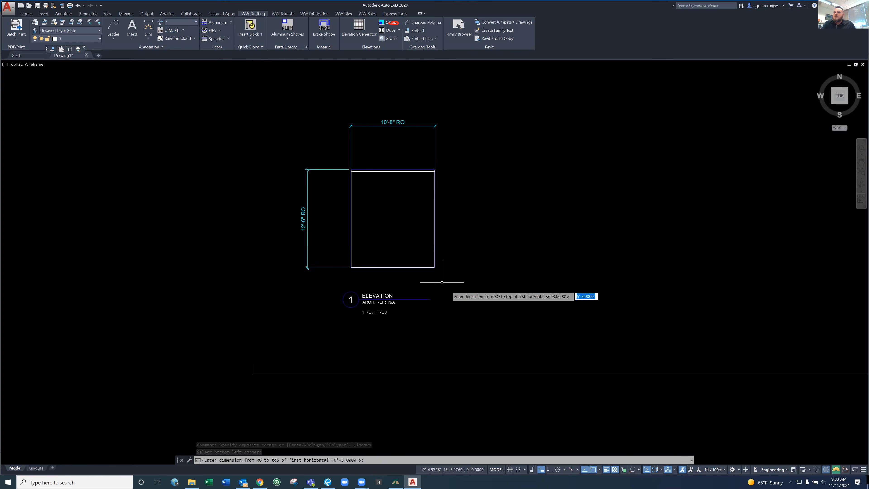
pyautogui.scroll(2, 430, 275)
pyautogui.moveTo(475, 243); pyautogui.dragTo(564, 298, button='middle')
pyautogui.write("10'")
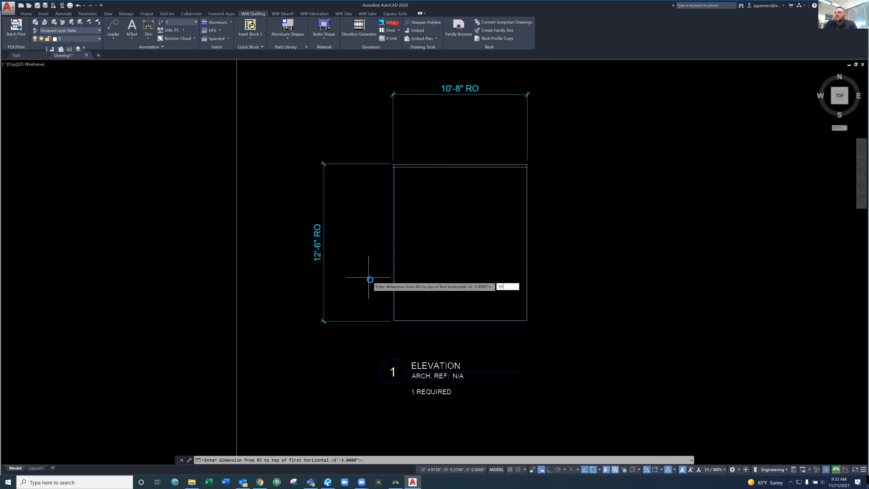
pyautogui.press('Return')
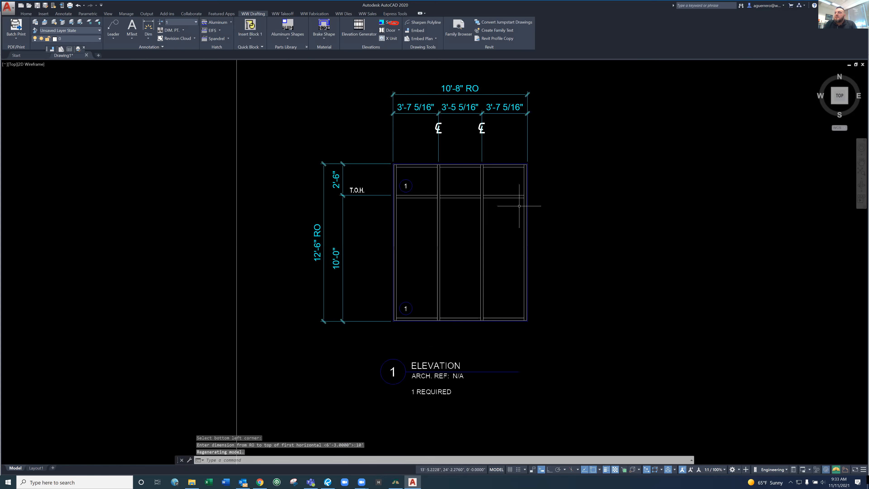
# Switch the elevation to the METAL_KEYS layer state with LMM
pyautogui.press('Escape')
pyautogui.write('Imm')
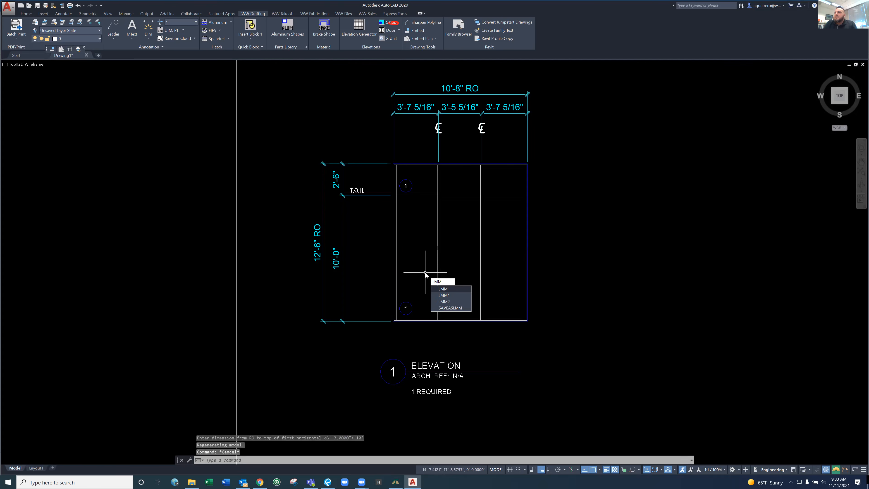
pyautogui.press('Return')
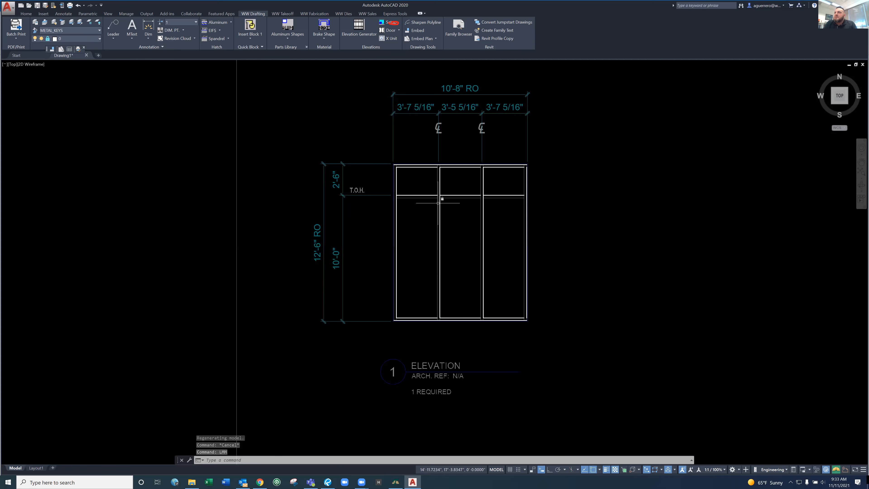
pyautogui.write('l')
pyautogui.press('Return')
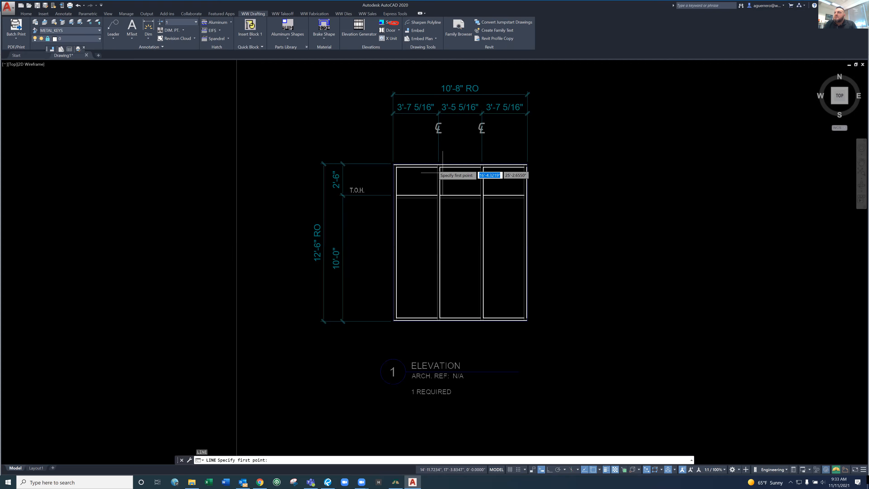
pyautogui.scroll(4, 443, 173)
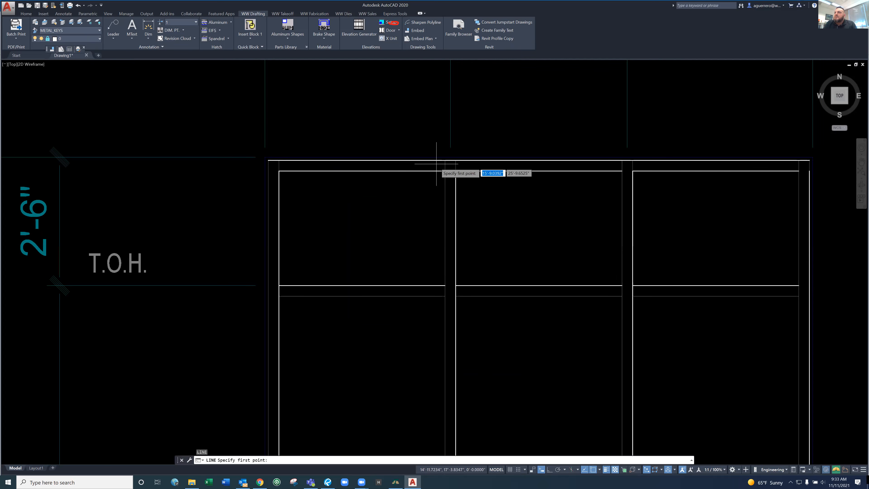
pyautogui.press('Escape')
pyautogui.press('Escape')
pyautogui.press('Escape')
# Compare the normal LM1 layer state with the metal keys by switching to LM1 and back to LMM
pyautogui.write('LM1')
pyautogui.press('Return')
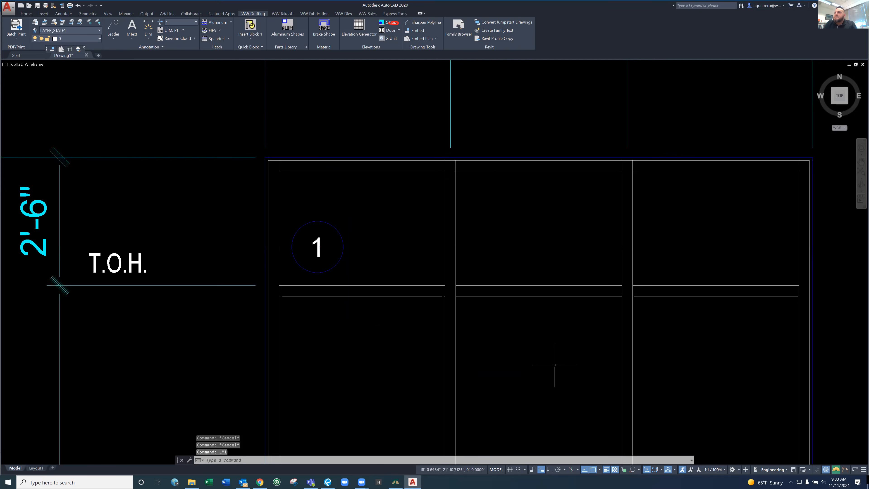
pyautogui.write('LMM')
pyautogui.press('Return')
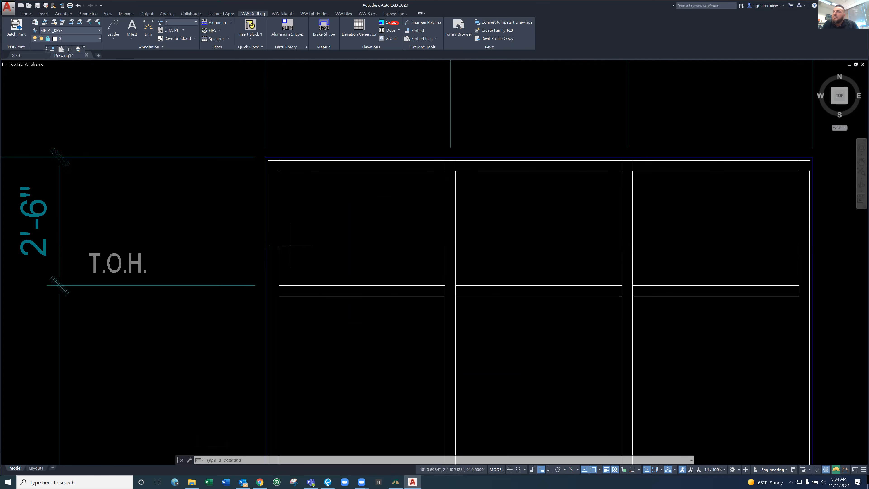
# Erase the metal key line running along the head of the window wall and check the remaining key lines
pyautogui.click(348, 160)
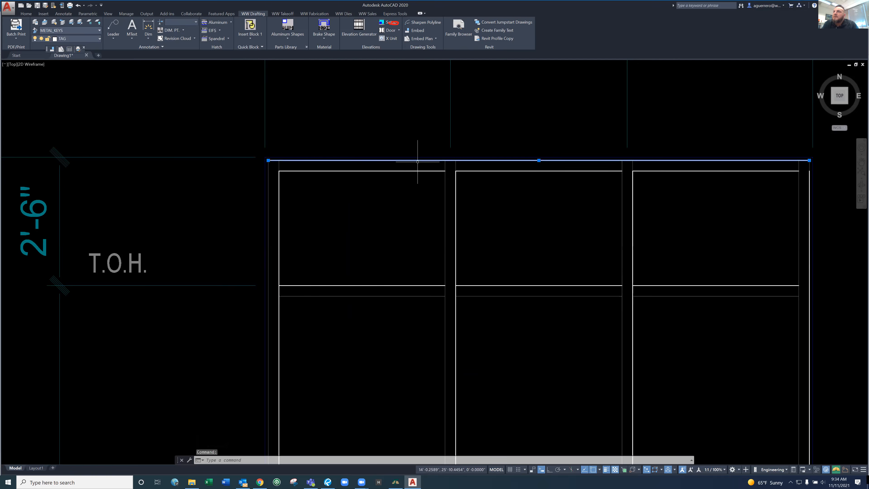
pyautogui.press('Delete')
pyautogui.scroll(-3, 600, 242)
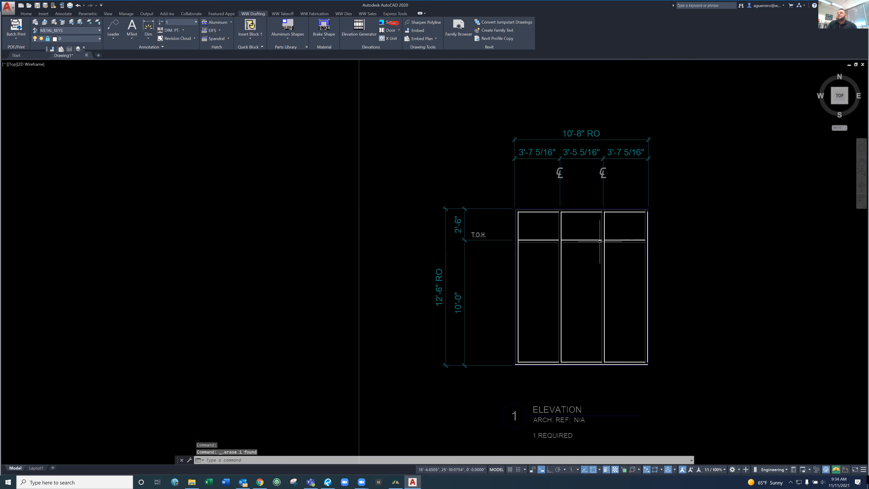
pyautogui.scroll(4, 676, 356)
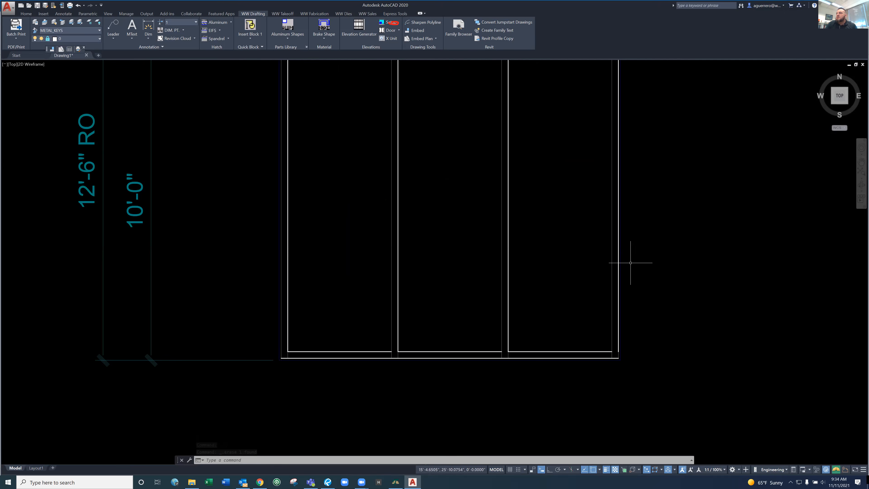
pyautogui.scroll(-4, 631, 263)
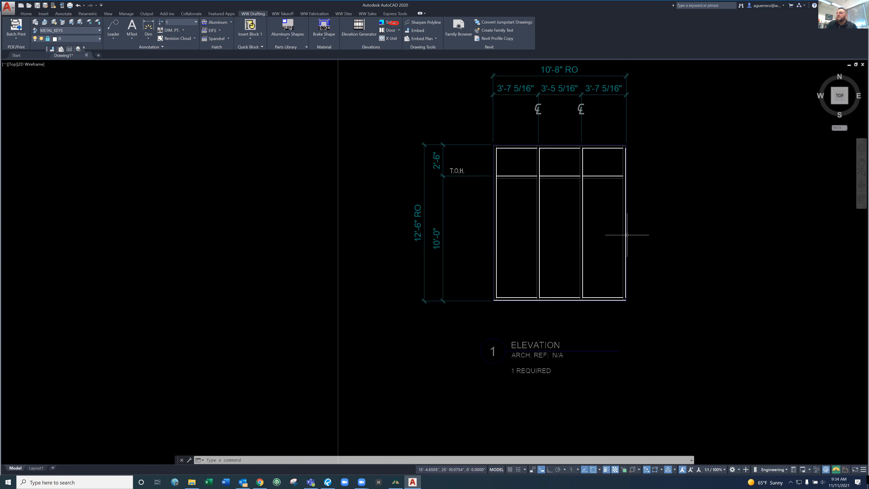
pyautogui.scroll(2, 627, 235)
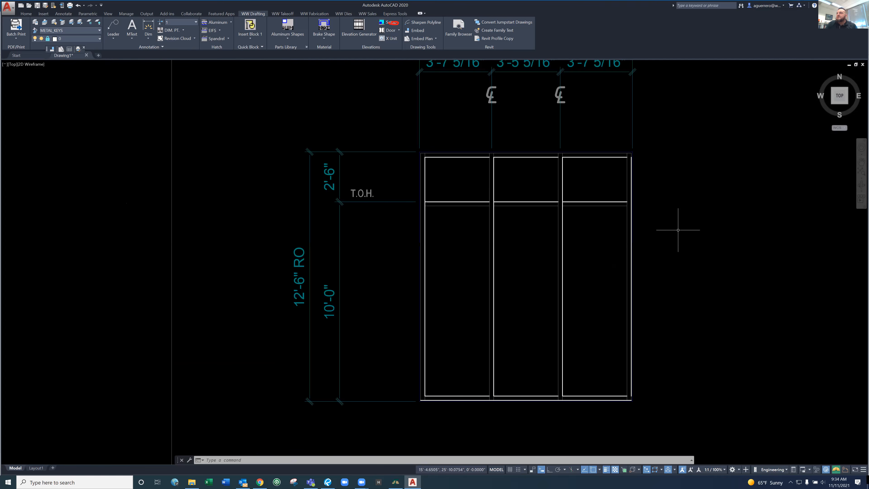
pyautogui.press('Escape')
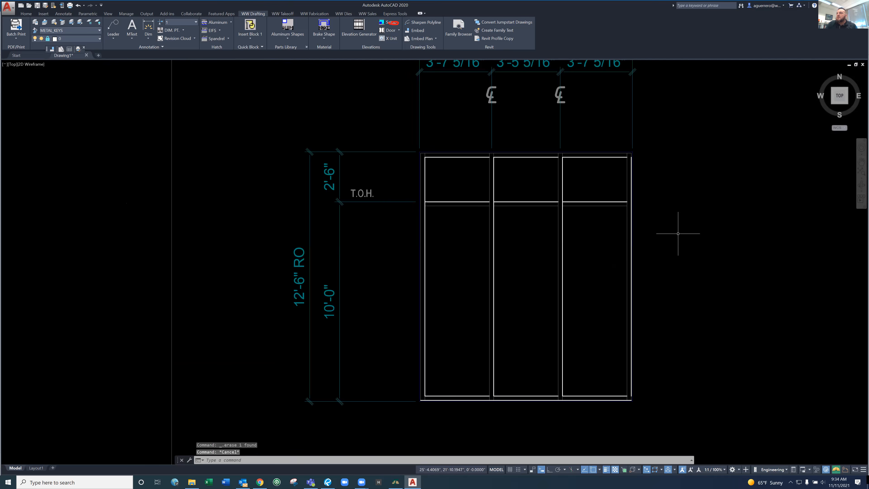
# Restore LAYER_STATE1 with LM1 and switch to the GLASS_KEYS layer state with LMG
pyautogui.write('l')
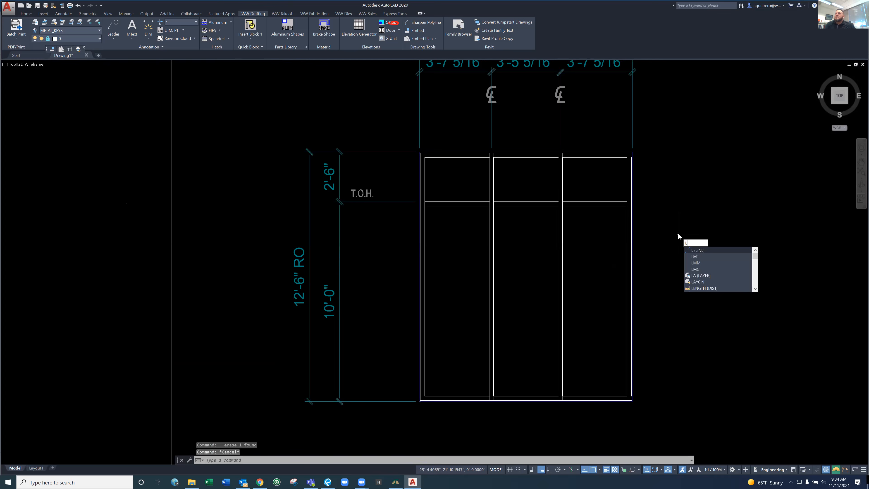
pyautogui.write('m')
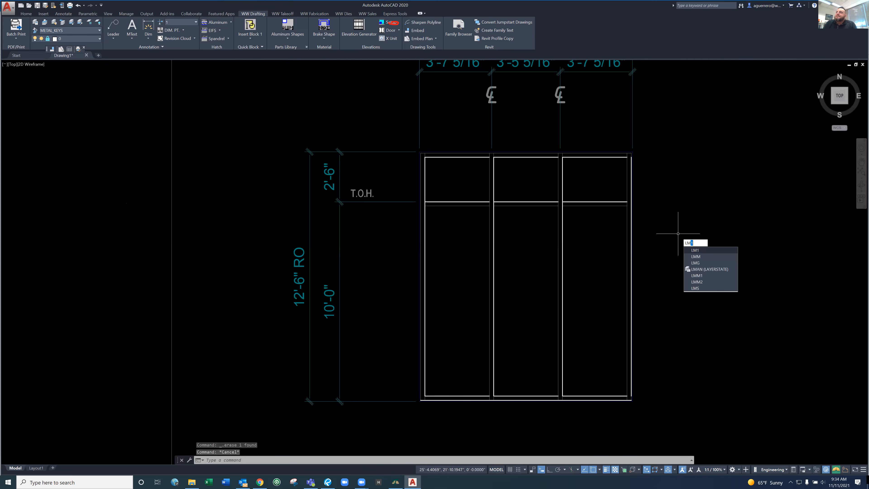
pyautogui.press('Return')
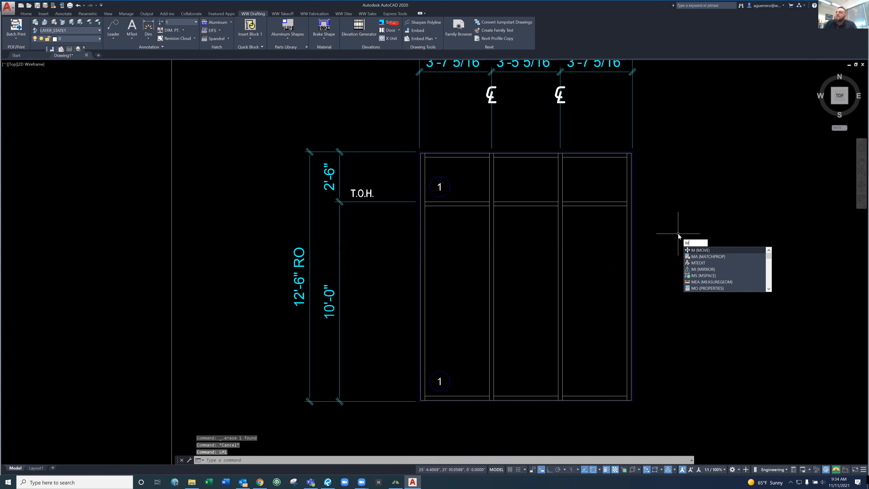
pyautogui.write('lm')
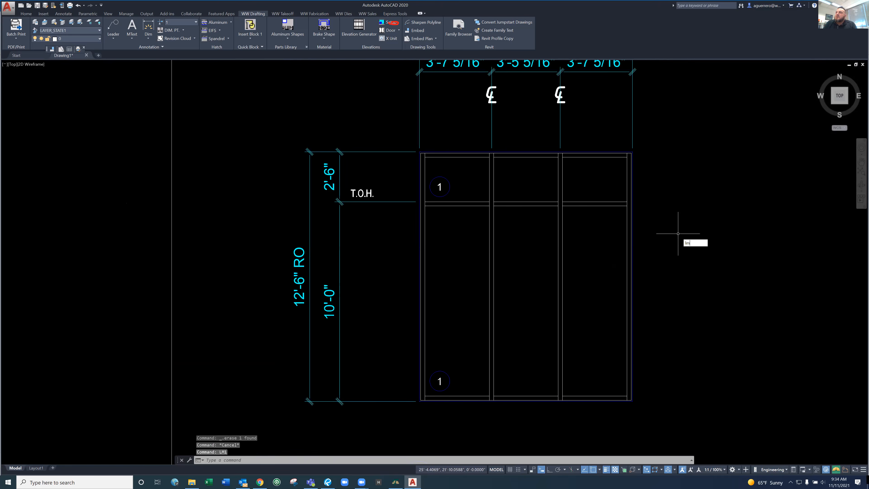
pyautogui.write('g')
pyautogui.press('Return')
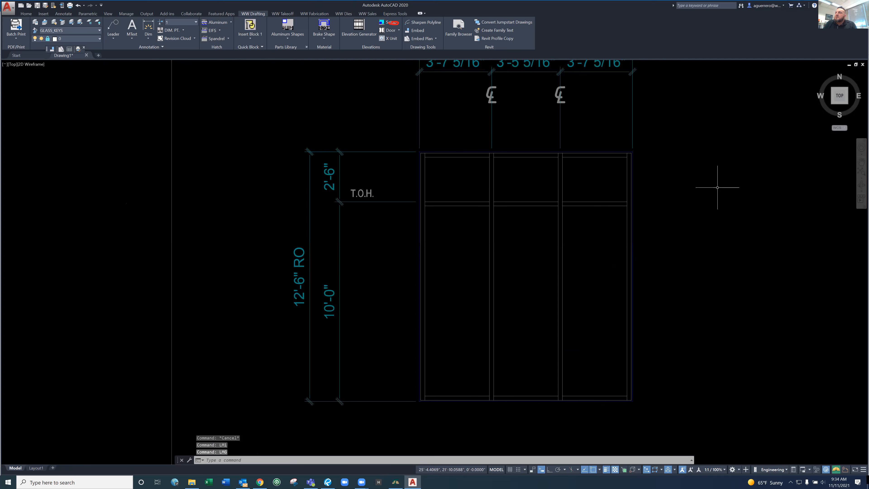
# Add glass keys to the three large lower lites with the EST Glass option, using Standard defaults and 0.5 glass bites
pyautogui.write('l')
pyautogui.press('BackSpace')
pyautogui.press('Return')
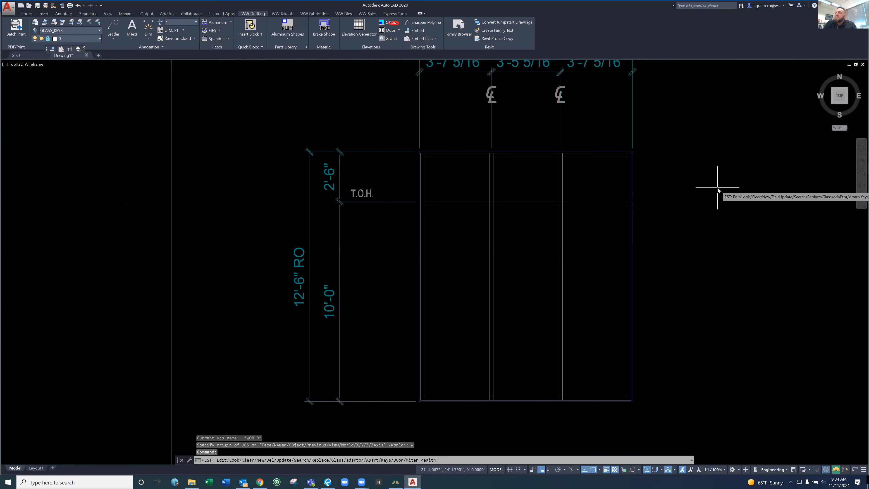
pyautogui.write('g')
pyautogui.press('Return')
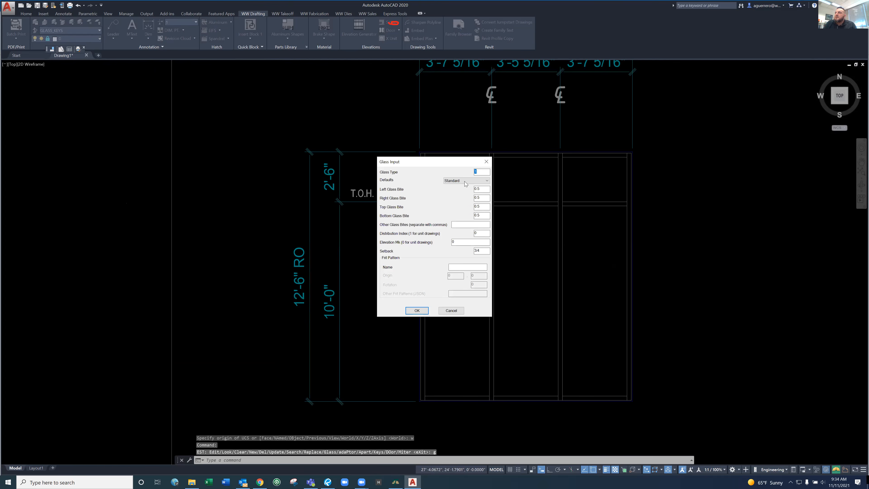
pyautogui.click(418, 310)
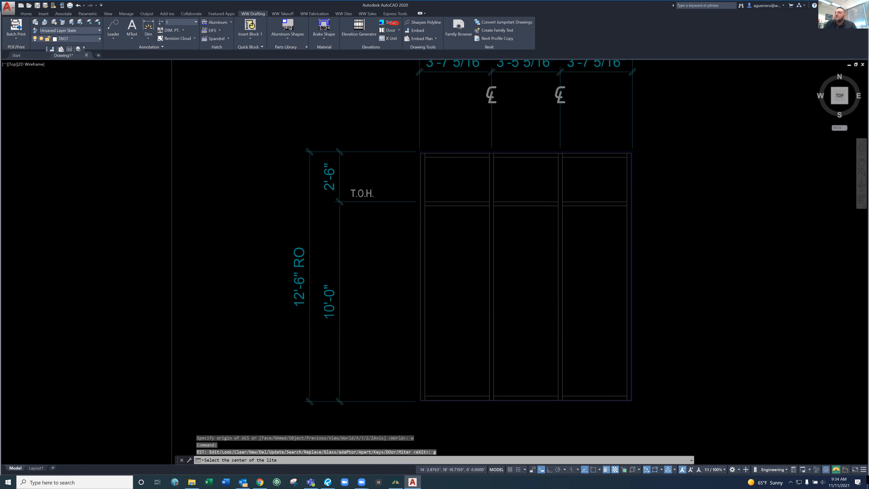
pyautogui.click(460, 290)
pyautogui.click(524, 276)
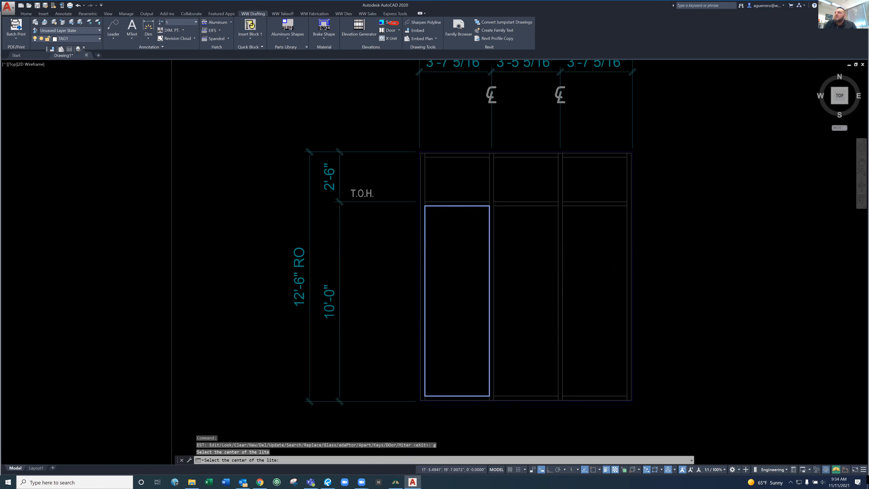
pyautogui.click(586, 268)
pyautogui.press('Return')
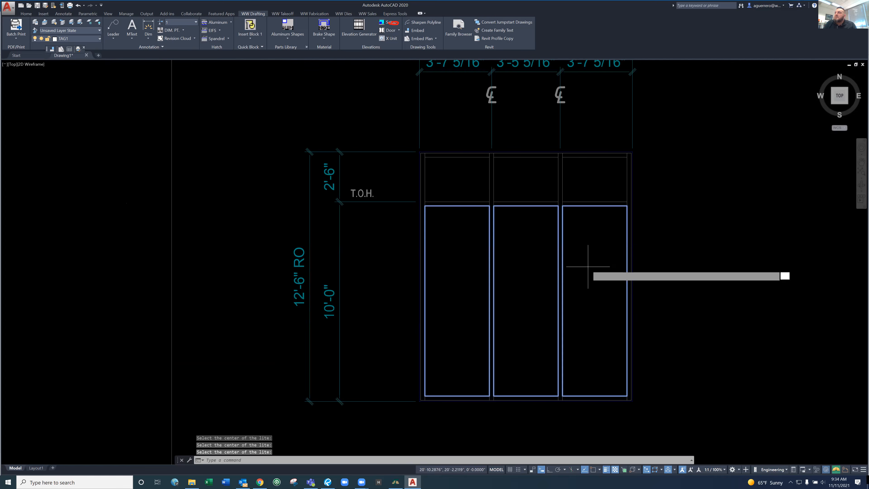
# Add glass keys to the three short upper lites with the EST Glass option, using Standard defaults and 0.5 glass bites
pyautogui.write('g')
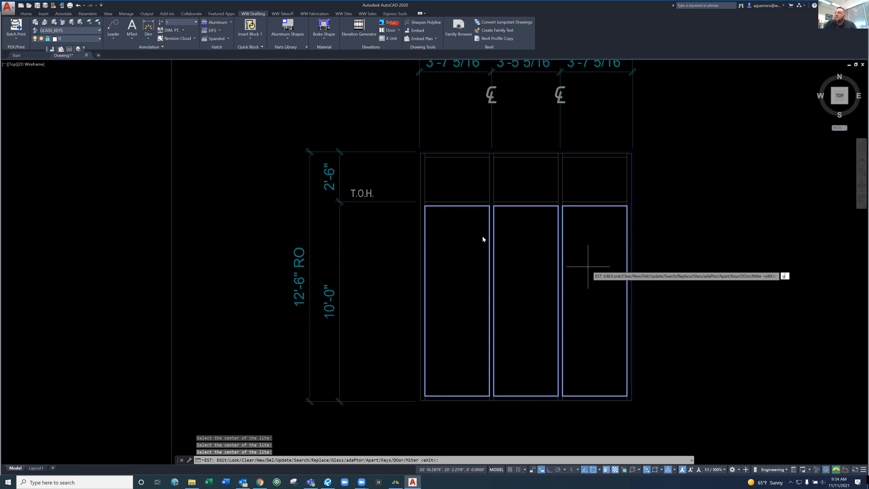
pyautogui.press('Return')
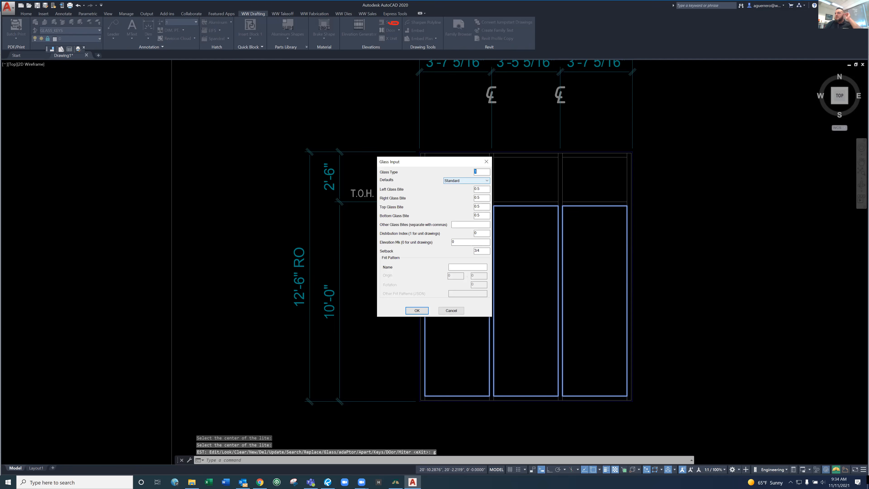
pyautogui.press('Return')
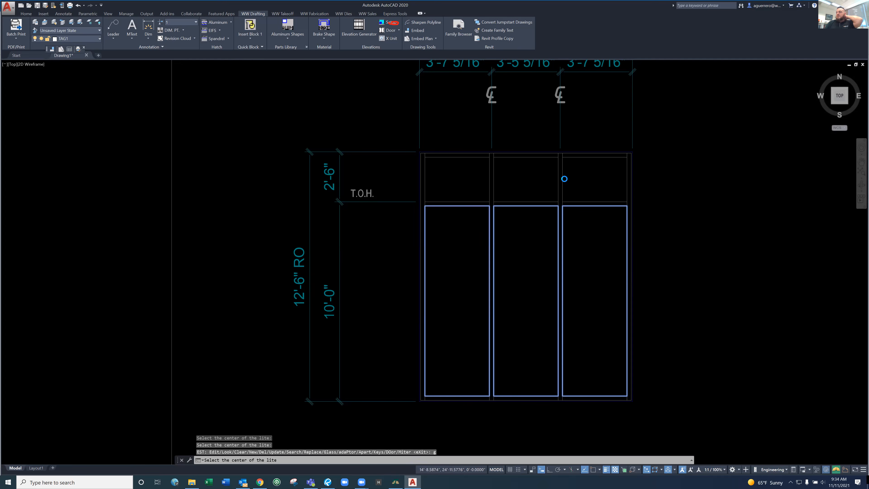
pyautogui.click(462, 177)
pyautogui.click(535, 180)
pyautogui.click(599, 179)
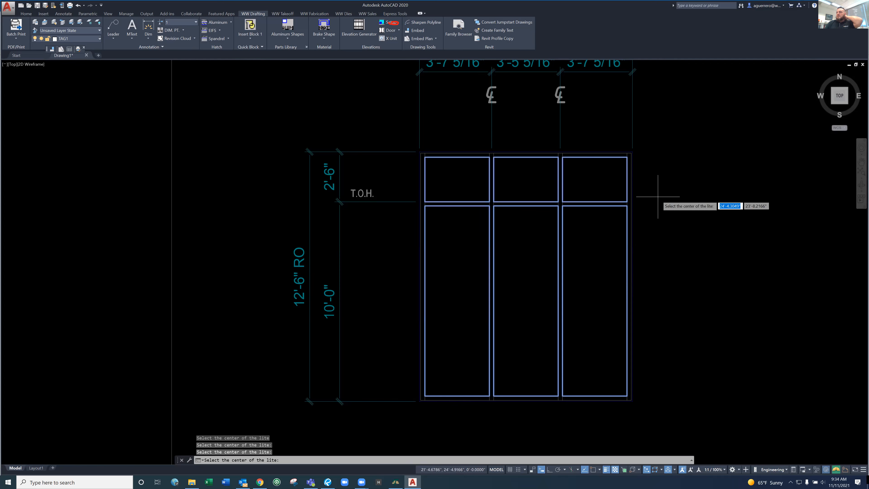
pyautogui.press('Escape')
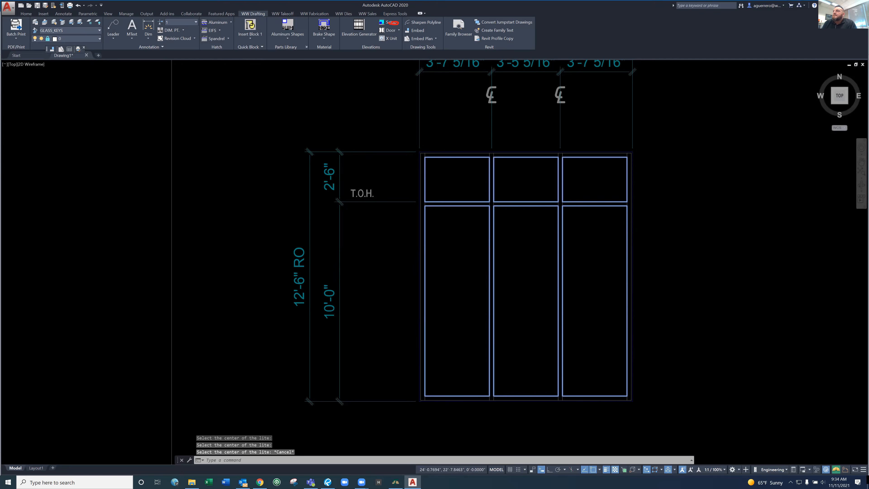
# Restore LAYER_STATE1 with LM1 and apply the spandrel hatch to the three upper lites
pyautogui.write('LM1')
pyautogui.press('Return')
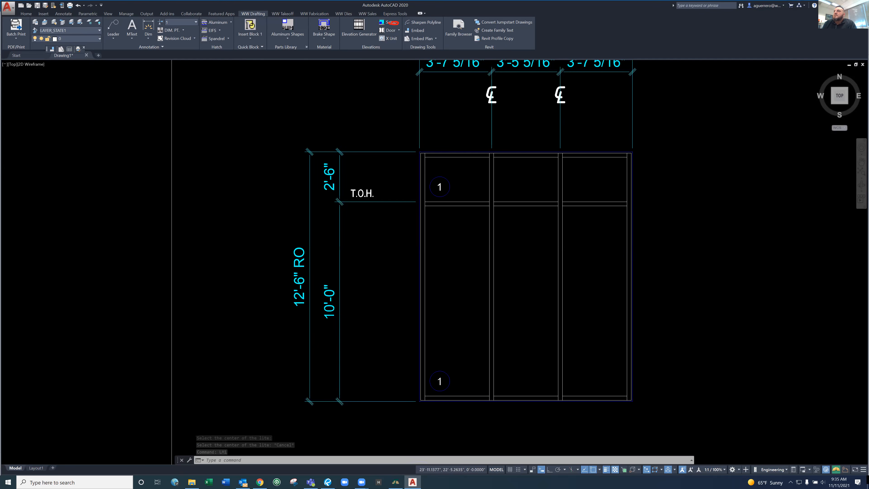
pyautogui.click(217, 38)
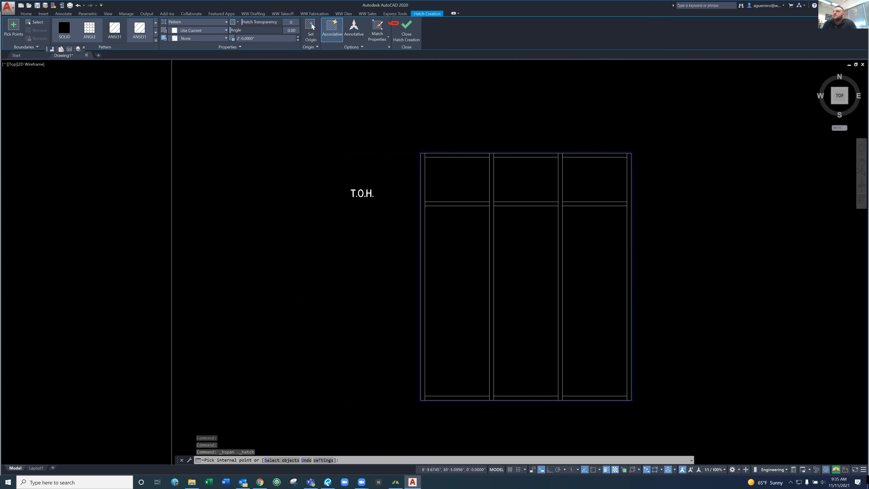
pyautogui.click(534, 178)
pyautogui.click(584, 178)
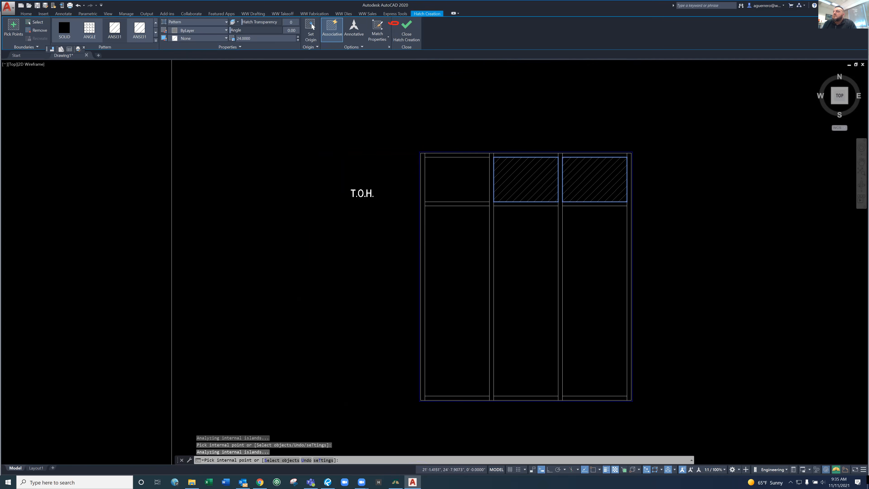
pyautogui.press('Return')
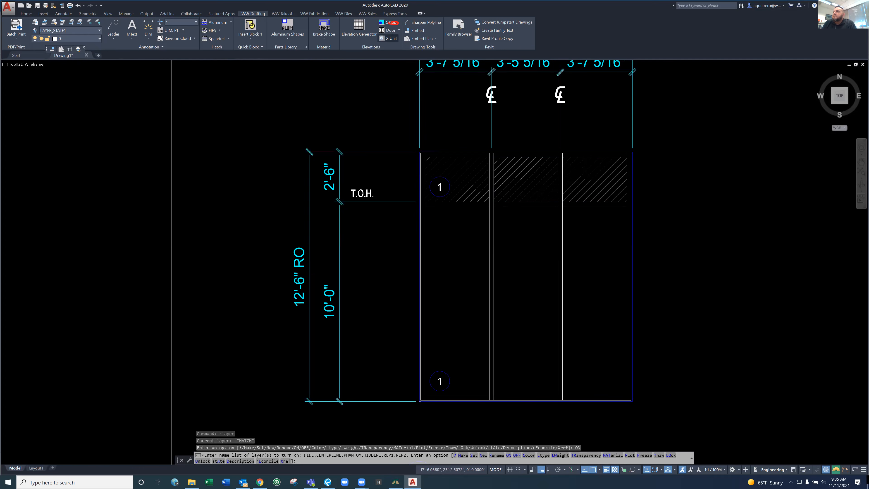
# Start an X Unit at the frame's lower-left corner, with its second corner midway between the first mullion's two edges at the sill
pyautogui.click(389, 38)
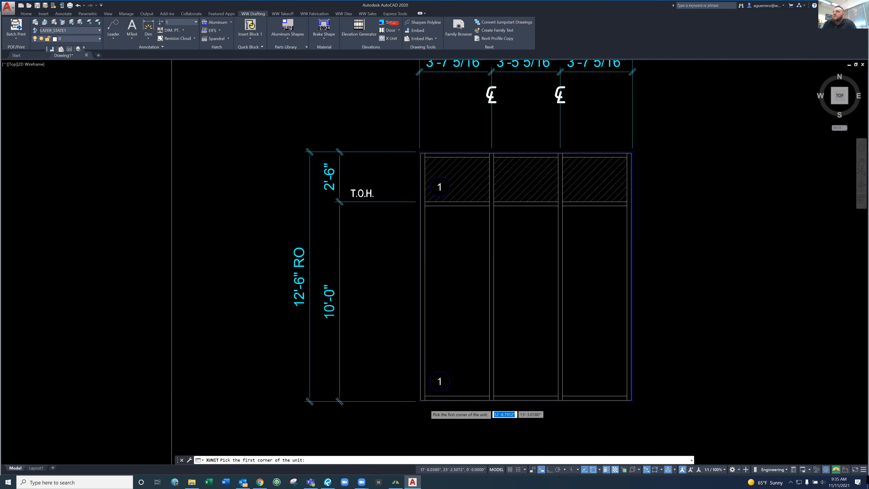
pyautogui.scroll(6, 427, 405)
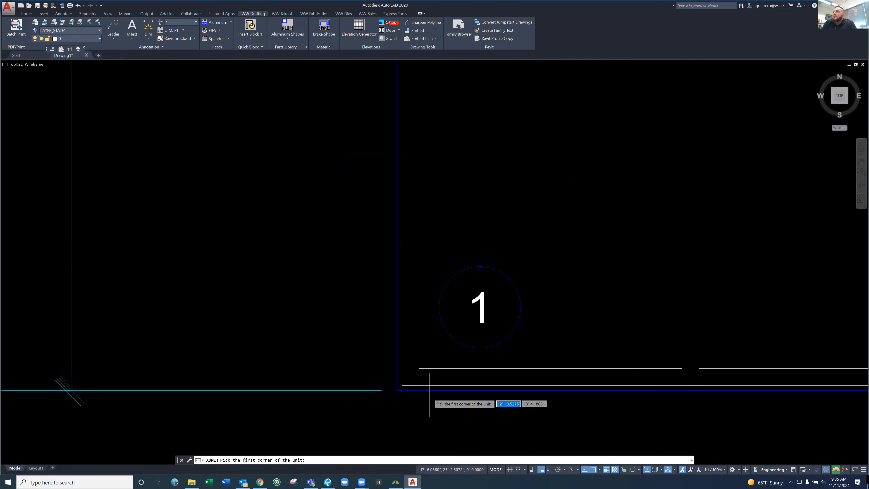
pyautogui.click(404, 385)
pyautogui.keyDown('shift'); pyautogui.rightClick(691, 385); pyautogui.keyUp('shift')
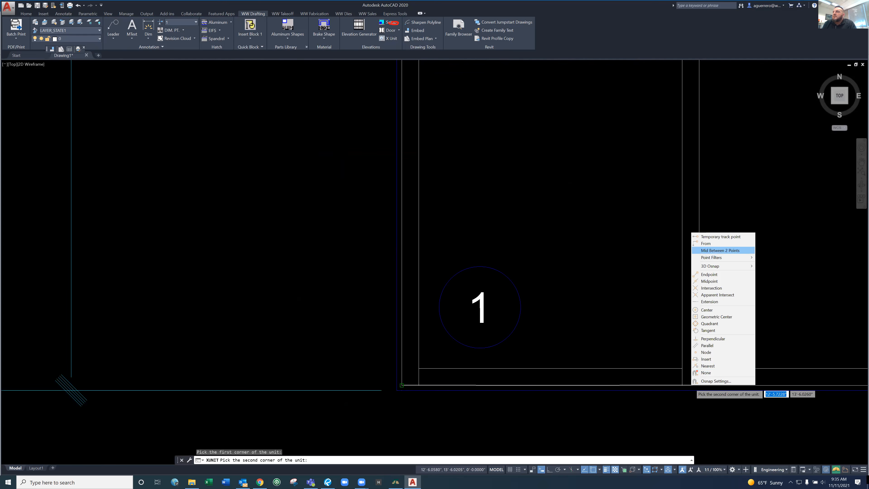
pyautogui.click(719, 251)
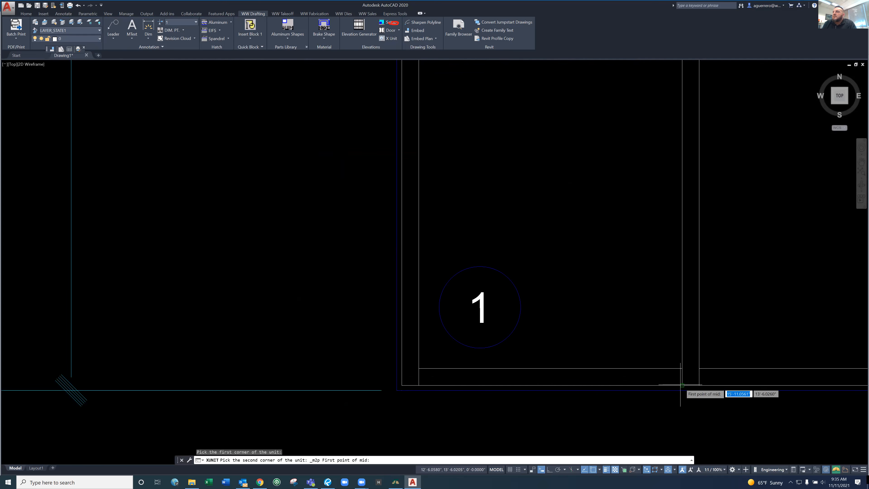
pyautogui.click(682, 385)
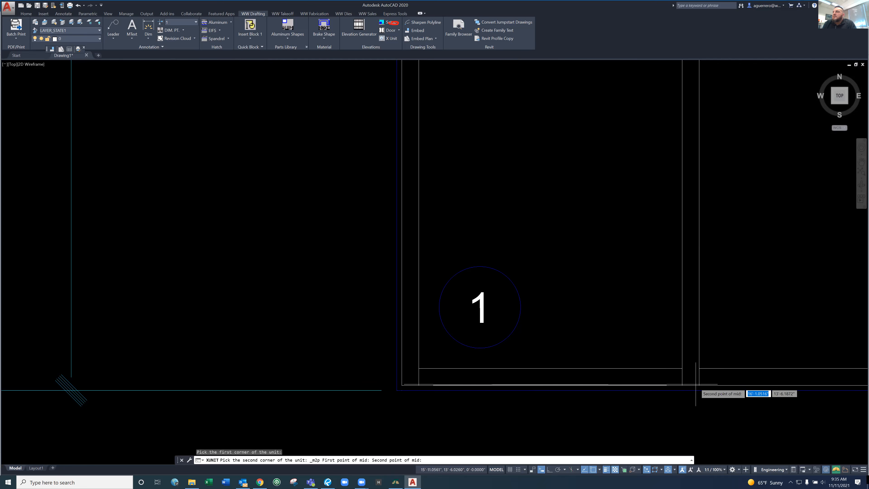
pyautogui.click(700, 385)
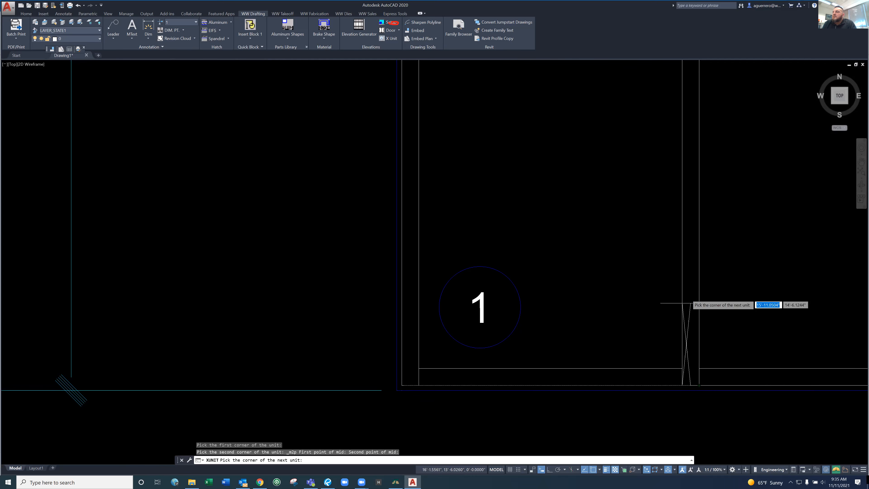
# Complete the first bay's X Unit at the frame's upper-left corner and end the command
pyautogui.scroll(-6, 683, 303)
pyautogui.scroll(4, 625, 83)
pyautogui.scroll(-6, 635, 81)
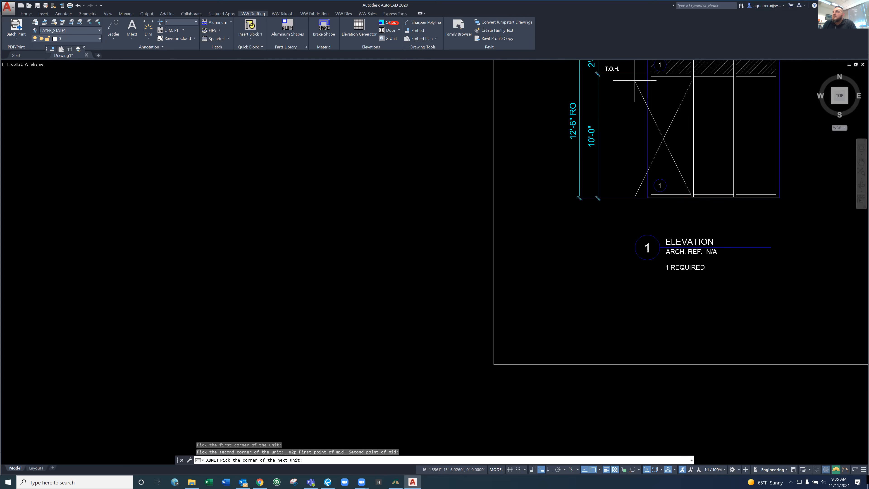
pyautogui.scroll(4, 683, 111)
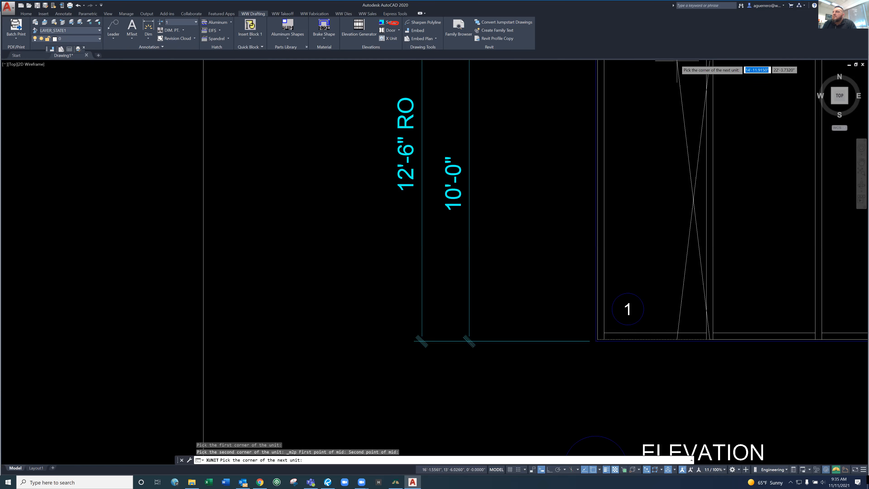
pyautogui.moveTo(677, 63); pyautogui.dragTo(697, 310, button='middle')
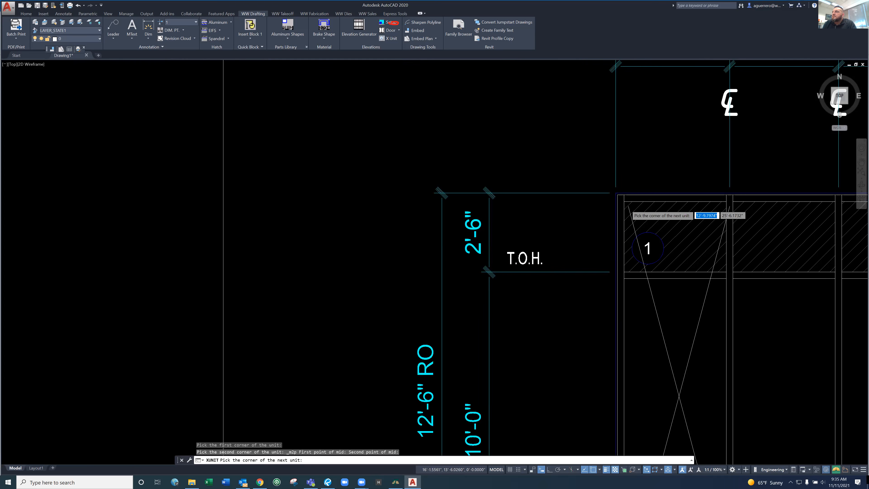
pyautogui.scroll(4, 628, 207)
pyautogui.click(602, 178)
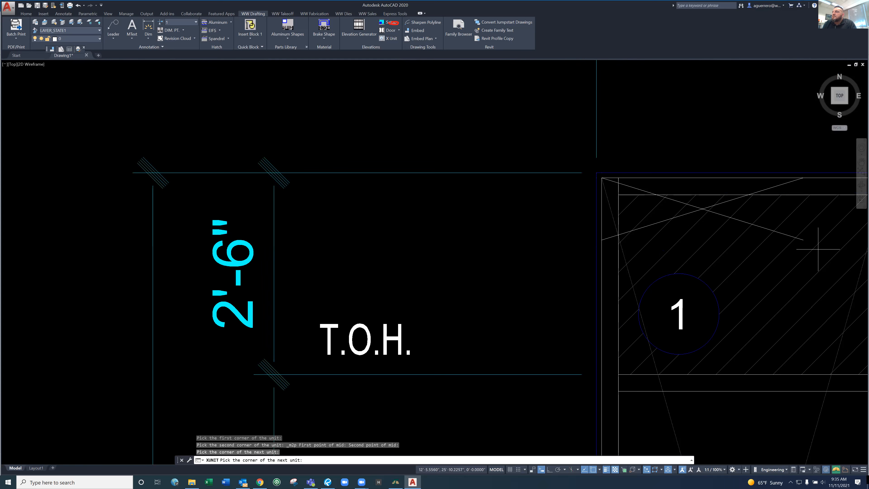
pyautogui.scroll(-7, 818, 250)
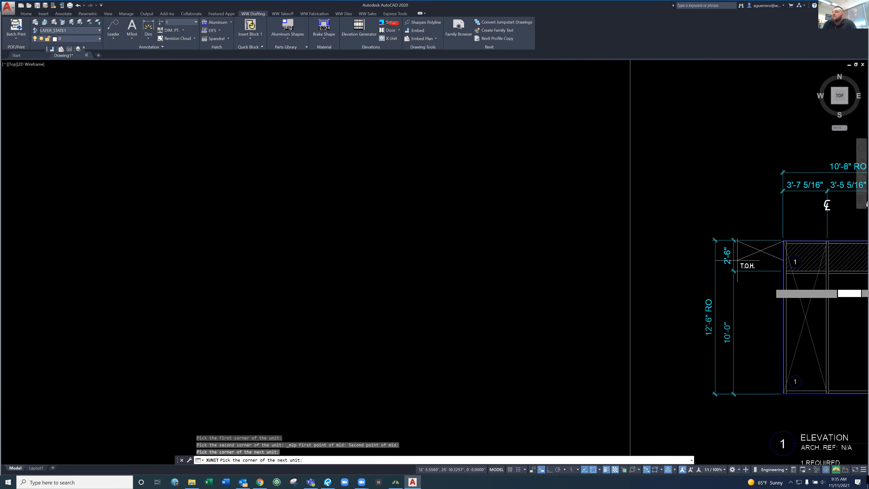
pyautogui.press('Escape')
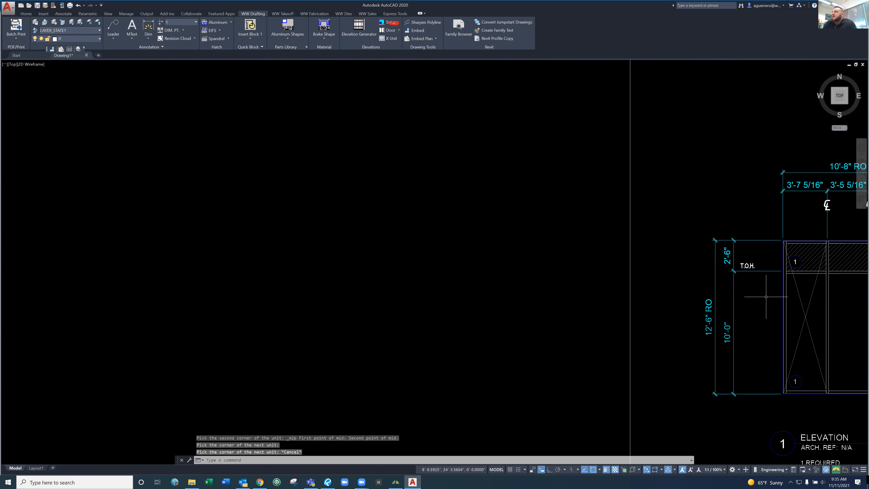
# Inspect the crossing diagonal lines of the X Unit in the first bay
pyautogui.moveTo(782, 286); pyautogui.dragTo(598, 272, button='middle')
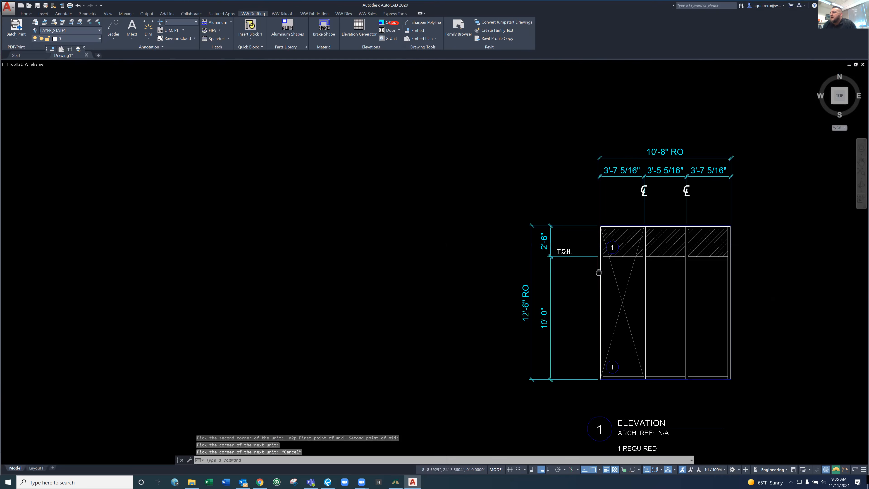
pyautogui.scroll(2, 647, 336)
pyautogui.scroll(2, 641, 350)
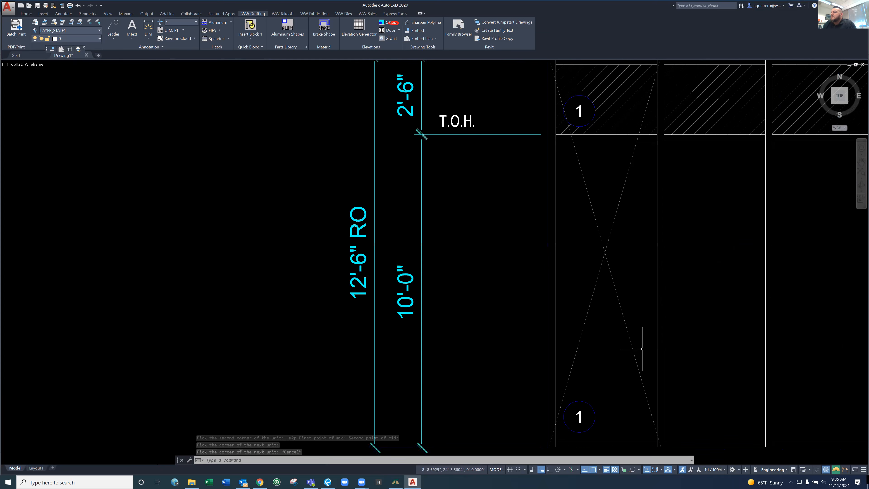
pyautogui.click(631, 340)
pyautogui.press('Escape')
pyautogui.press('Escape')
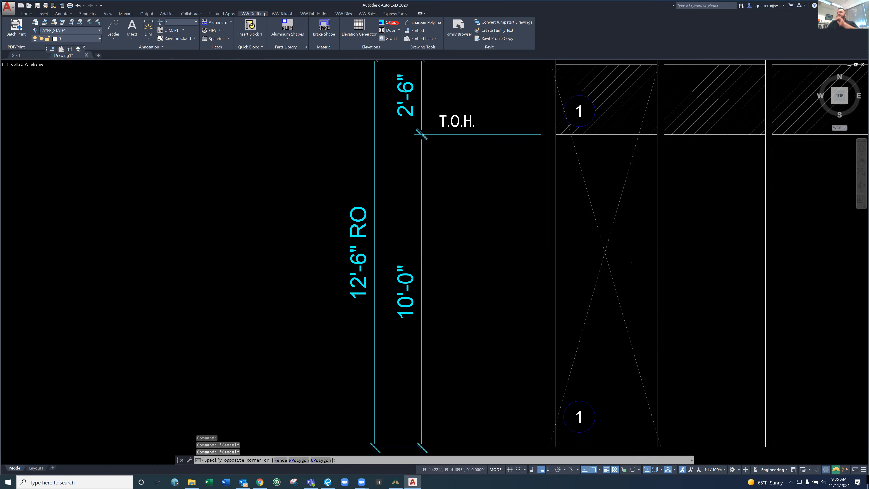
pyautogui.click(632, 263)
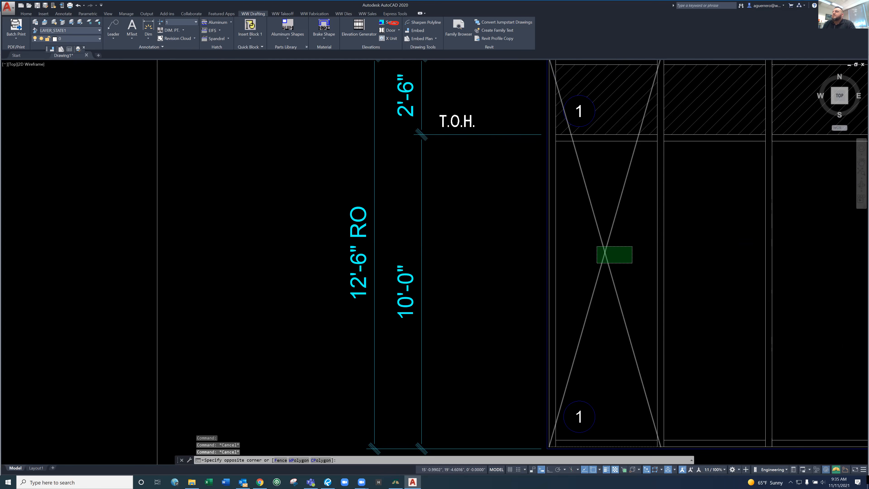
pyautogui.press('Escape')
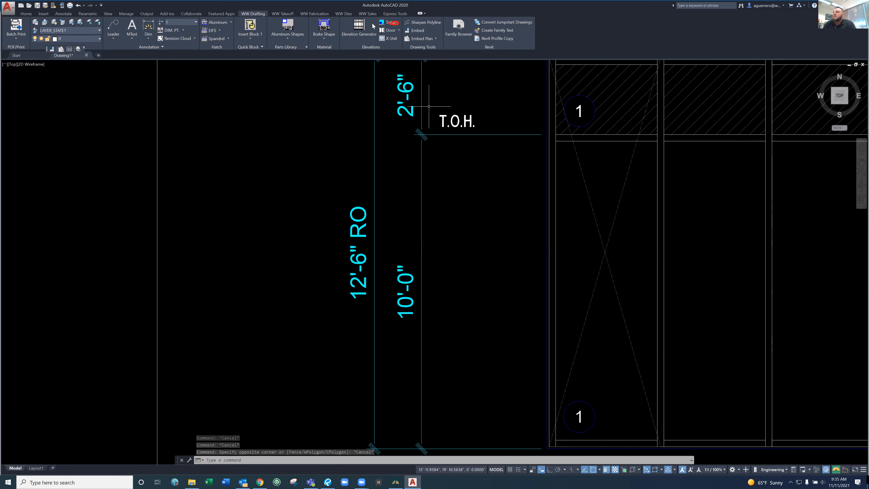
# Draw an X Unit across the middle bay from the first mullion's centre at the sill to the second mullion's centre at the head
pyautogui.click(390, 38)
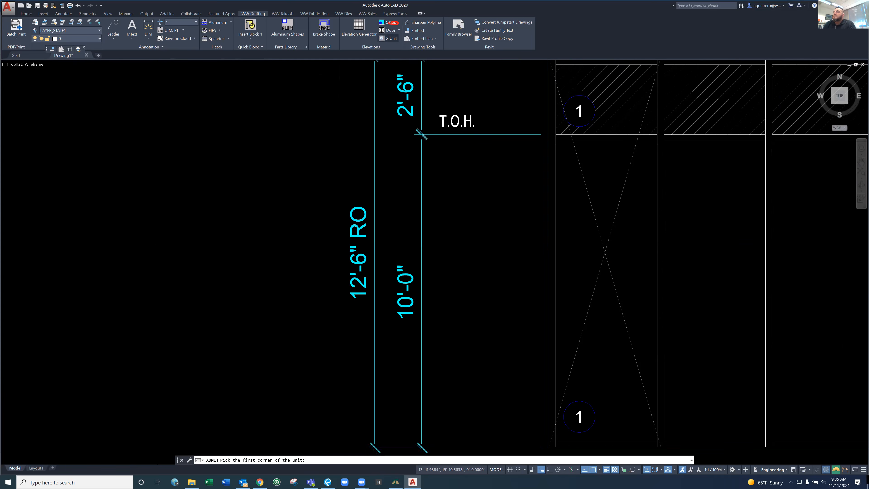
pyautogui.scroll(5, 684, 445)
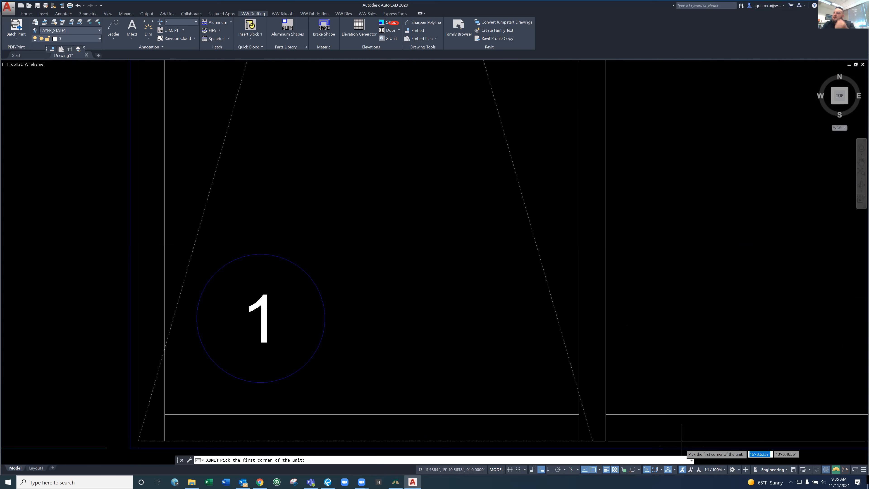
pyautogui.click(592, 441)
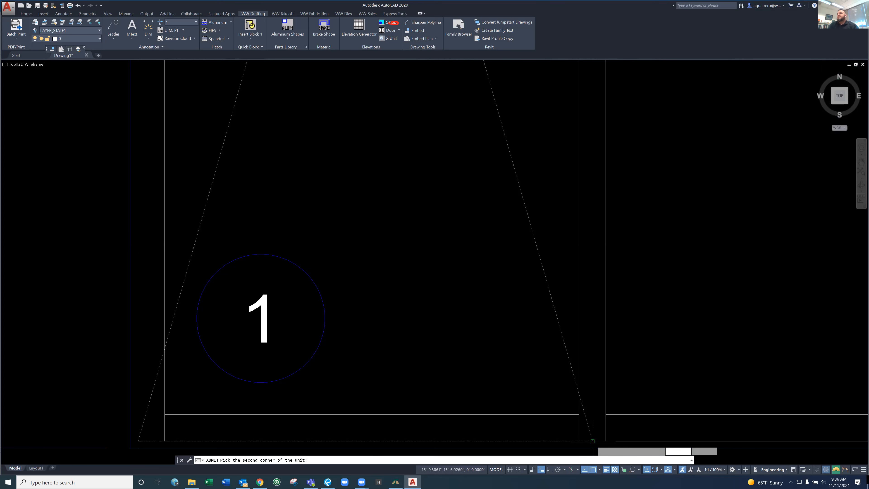
pyautogui.scroll(-8, 786, 160)
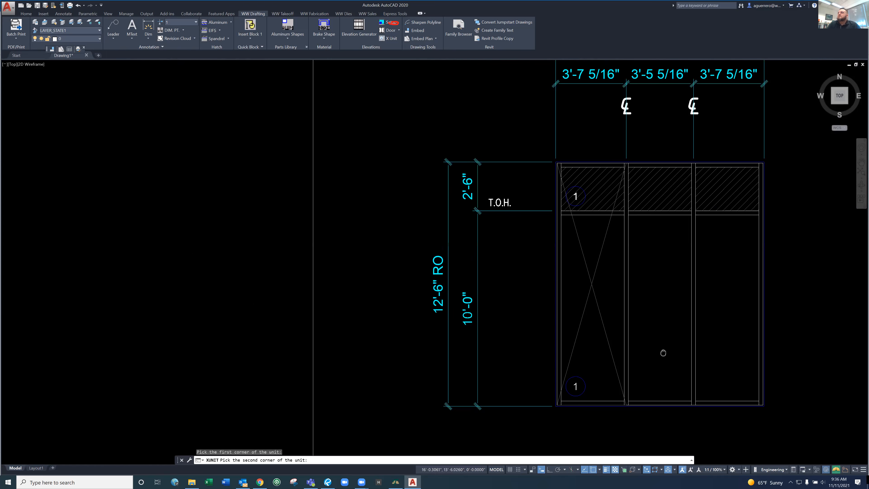
pyautogui.scroll(4, 687, 133)
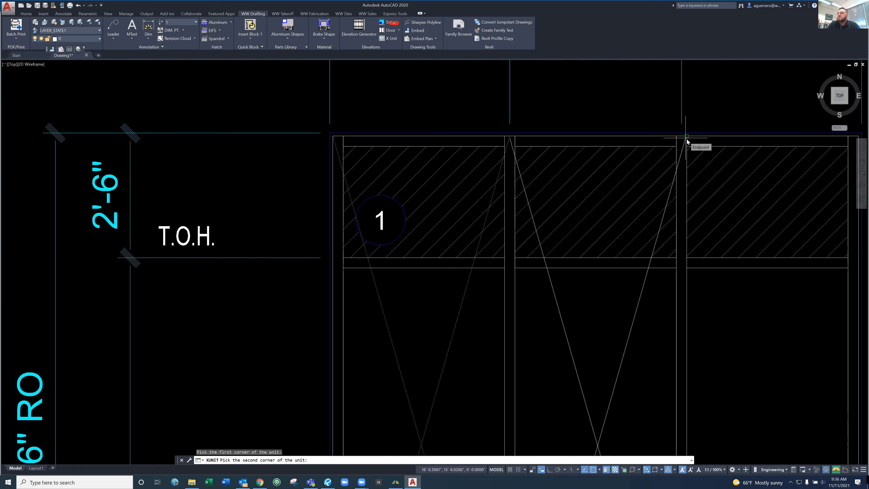
pyautogui.keyDown('shift'); pyautogui.rightClick(714, 157); pyautogui.keyUp('shift')
pyautogui.click(714, 157)
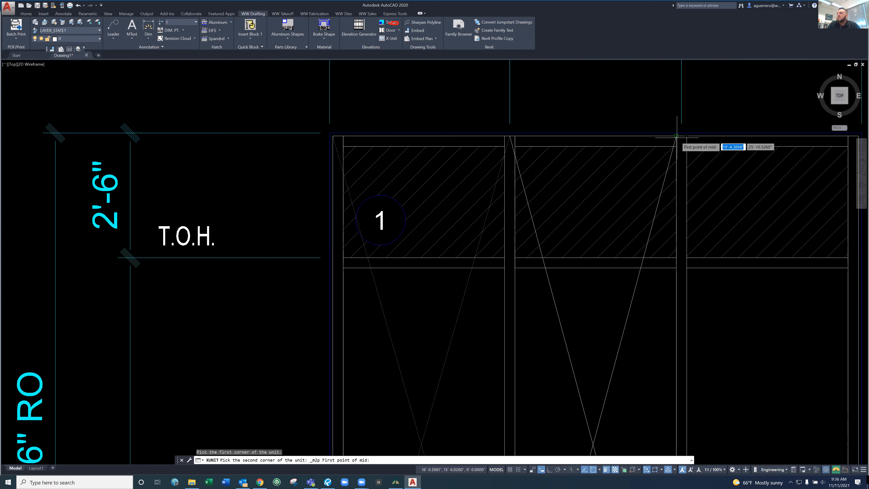
pyautogui.click(676, 136)
pyautogui.click(682, 136)
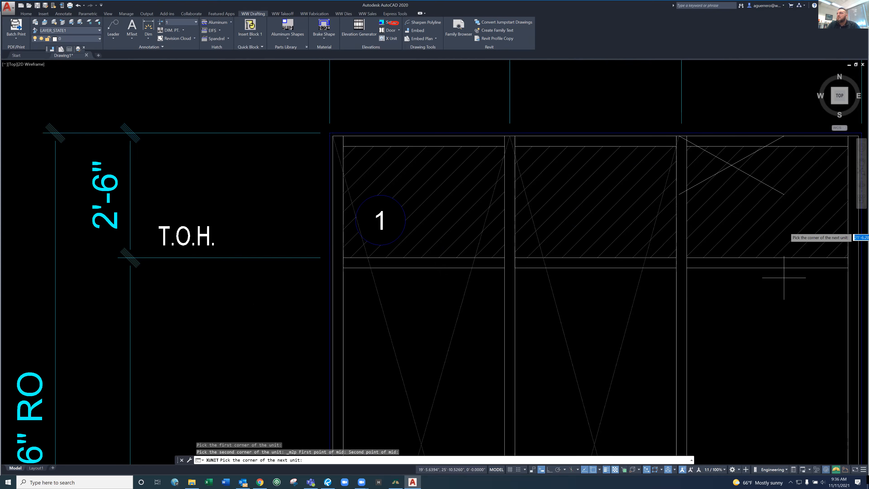
# Complete the third bay's X Unit at the frame's lower-right corner and end the command
pyautogui.scroll(-5, 784, 278)
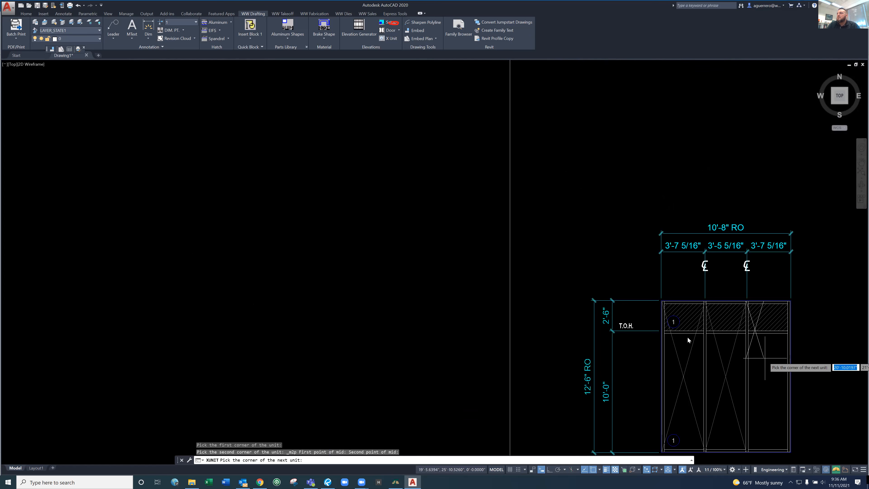
pyautogui.moveTo(765, 358); pyautogui.dragTo(684, 325, button='middle')
pyautogui.scroll(5, 683, 326)
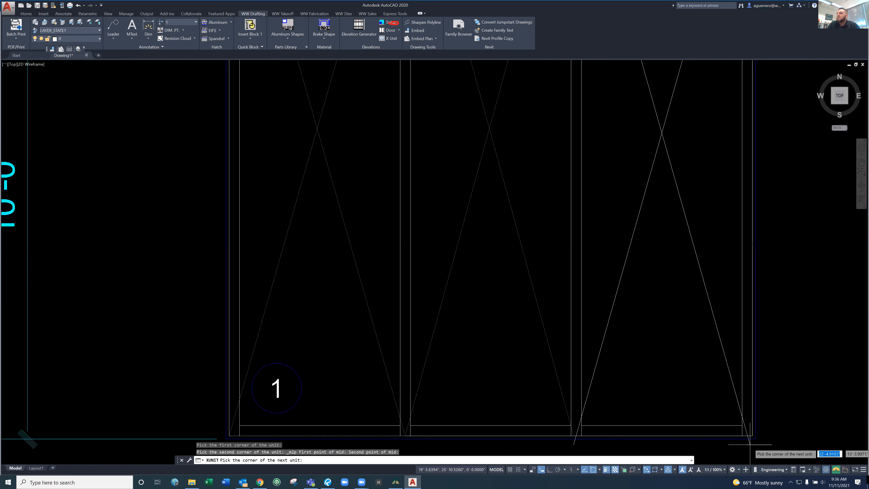
pyautogui.press('Escape')
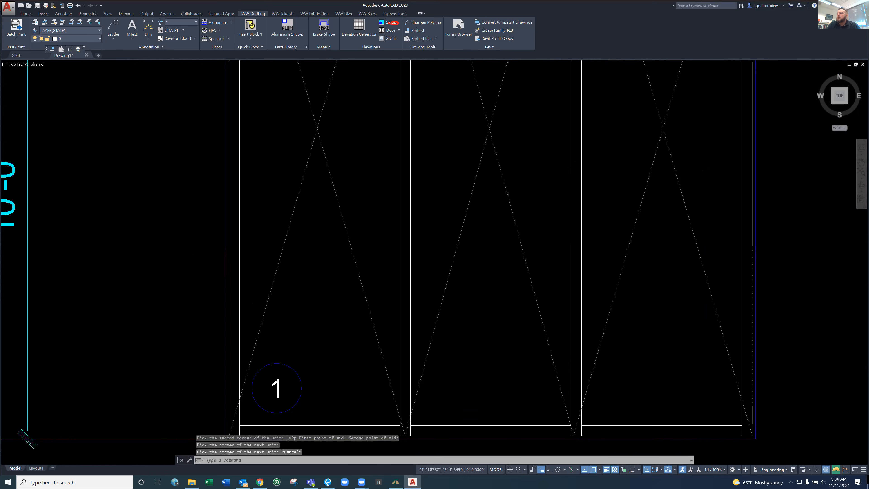
pyautogui.press('Escape')
pyautogui.press('Escape')
# Change the glass key in the first bay's hatched upper lite to 2
pyautogui.scroll(-5, 246, 212)
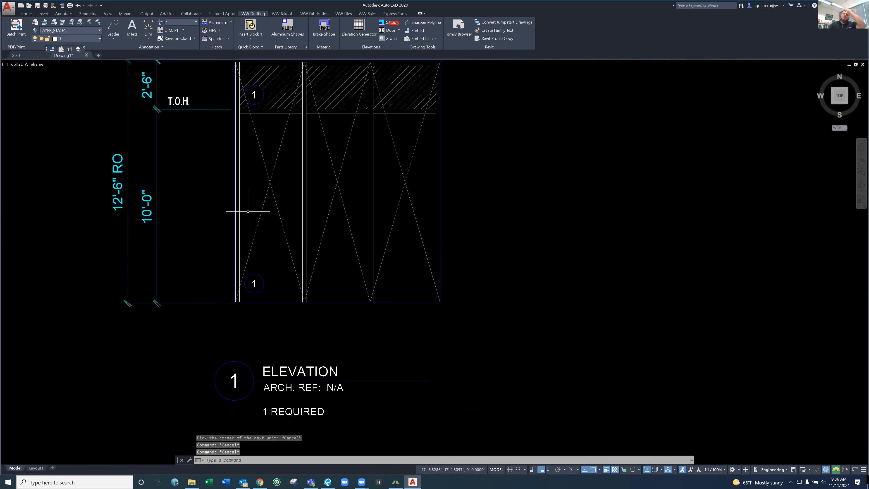
pyautogui.moveTo(247, 211); pyautogui.dragTo(353, 380, button='middle')
pyautogui.scroll(4, 372, 275)
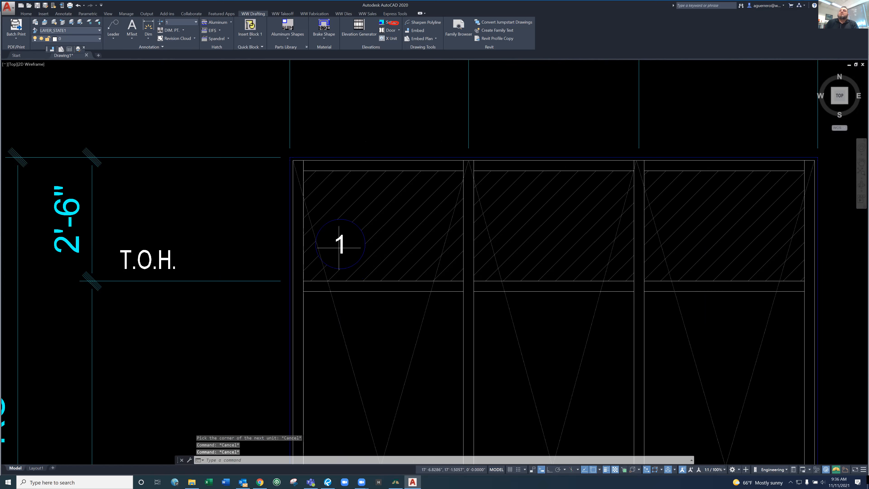
pyautogui.click(341, 245)
pyautogui.doubleClick(340, 248)
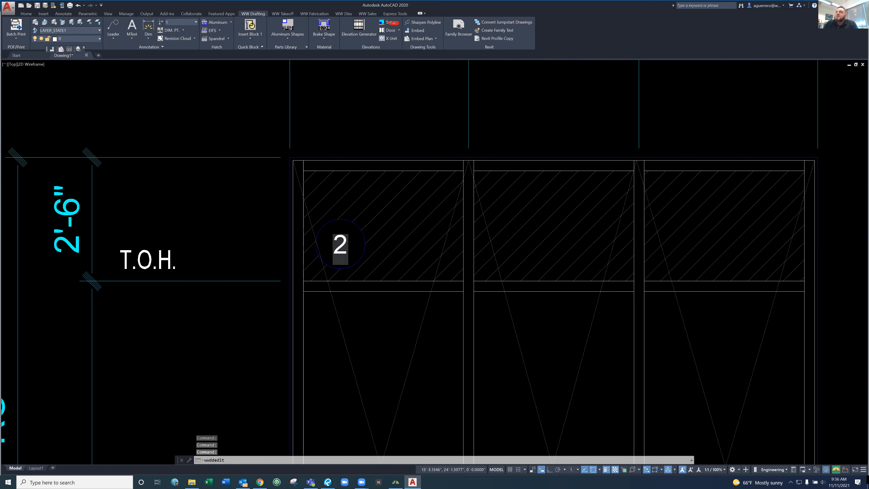
pyautogui.click(435, 333)
# Change the quantity note under the elevation title to 40 REQUIRED and end text editing
pyautogui.scroll(-10, 435, 333)
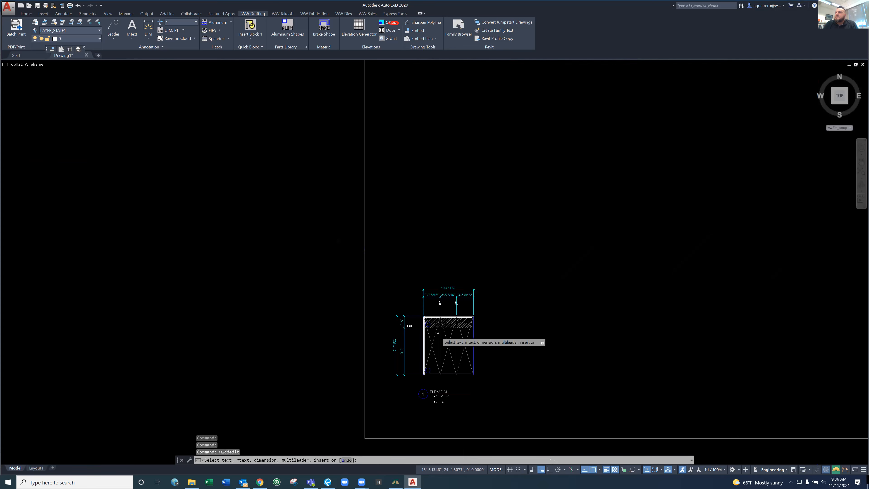
pyautogui.moveTo(438, 333); pyautogui.dragTo(460, 234, button='middle')
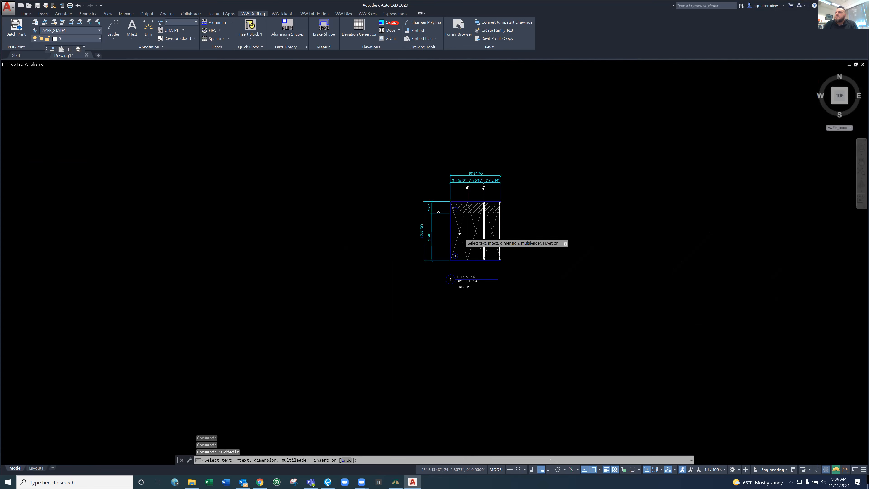
pyautogui.scroll(5, 460, 235)
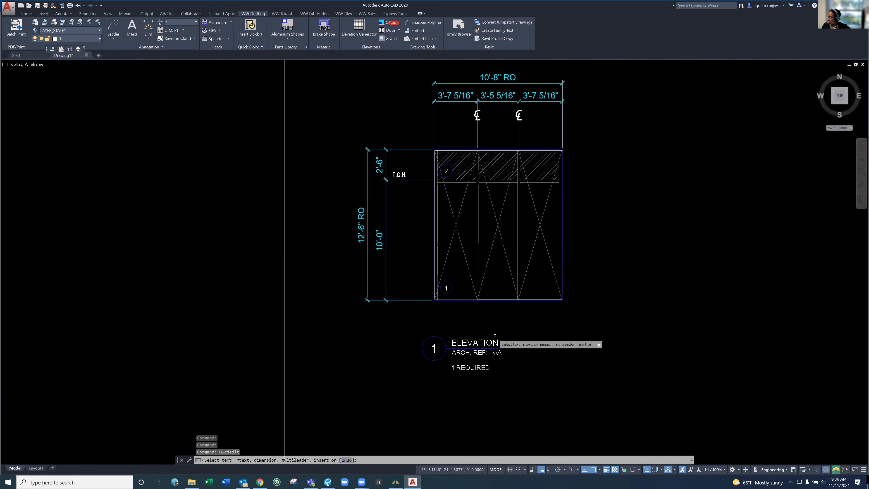
pyautogui.scroll(2, 493, 333)
pyautogui.click(492, 350)
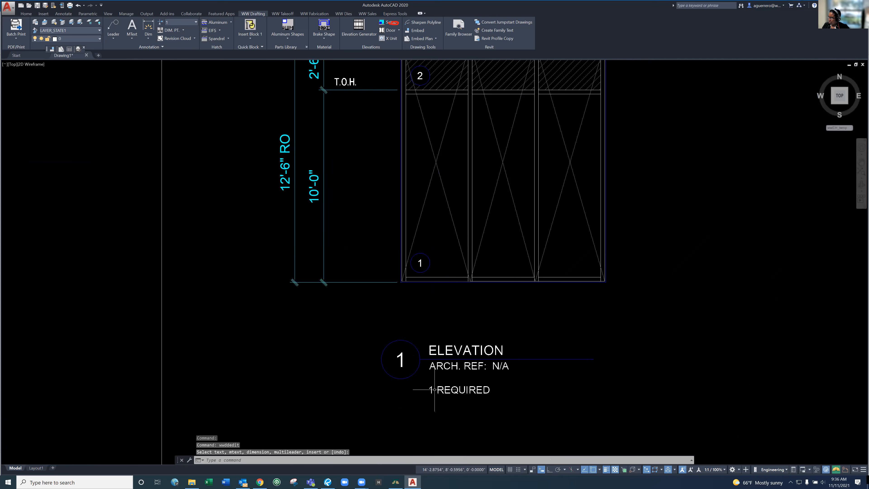
pyautogui.click(433, 389)
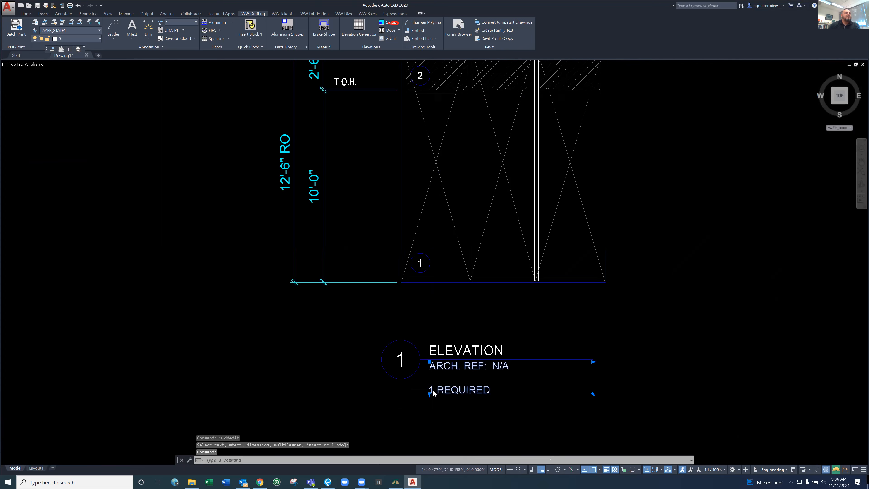
pyautogui.doubleClick(433, 392)
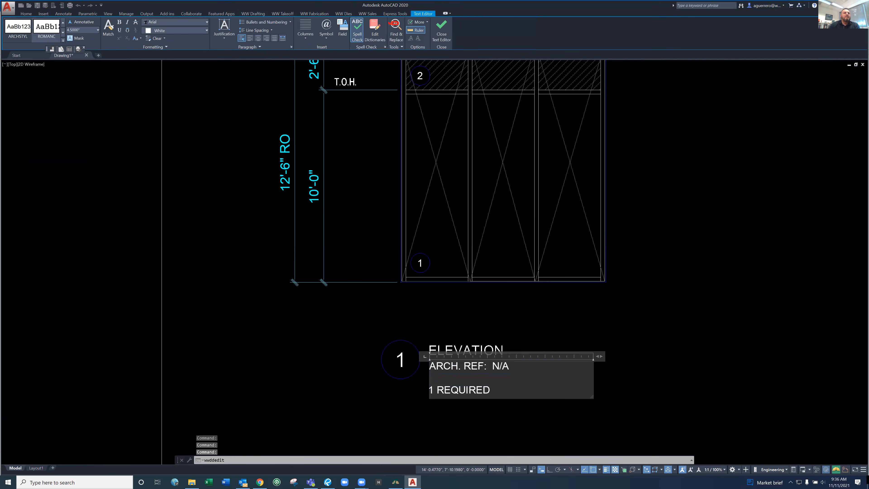
pyautogui.hotkey('shift', 'Left')
pyautogui.write('40')
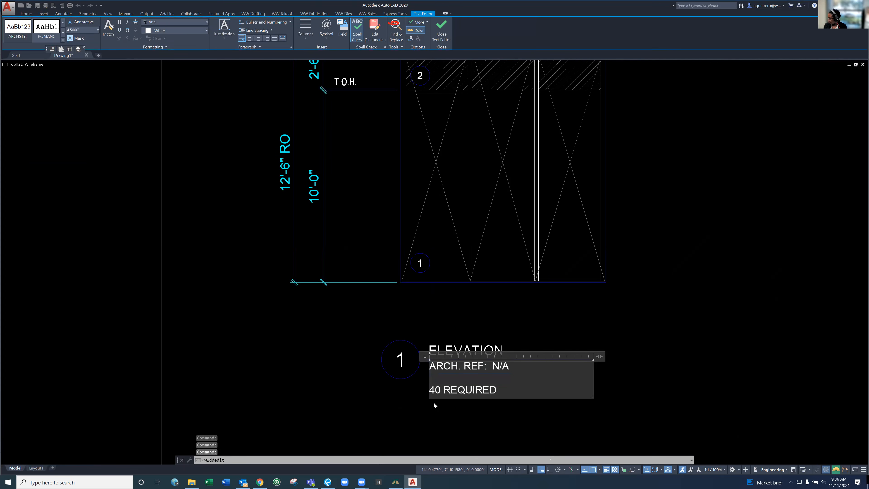
pyautogui.click(623, 312)
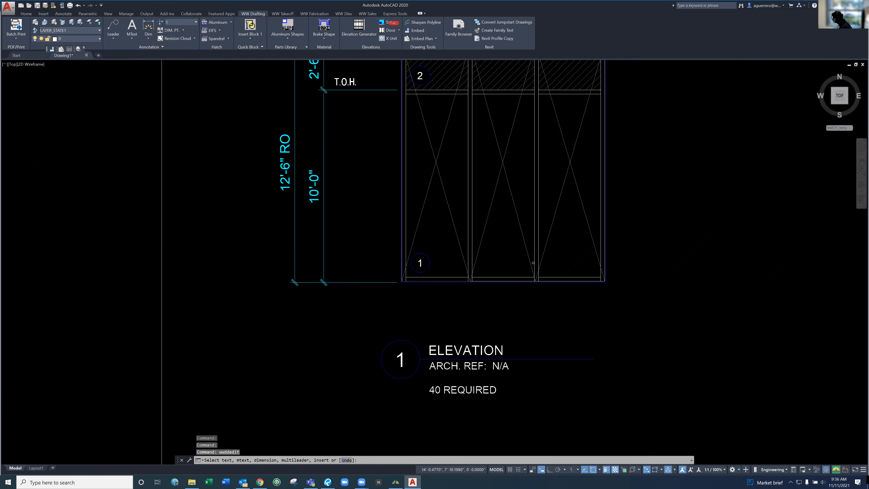
pyautogui.moveTo(545, 264); pyautogui.dragTo(561, 310, button='middle')
pyautogui.press('Escape')
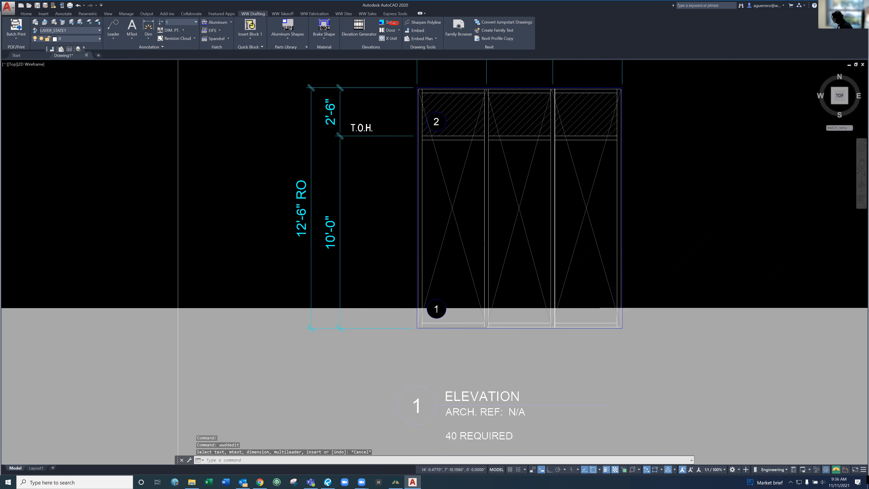
# Start the EST Update command for Elevation with 1 as the new elevation number
pyautogui.scroll(-3, 630, 251)
pyautogui.scroll(3, 630, 251)
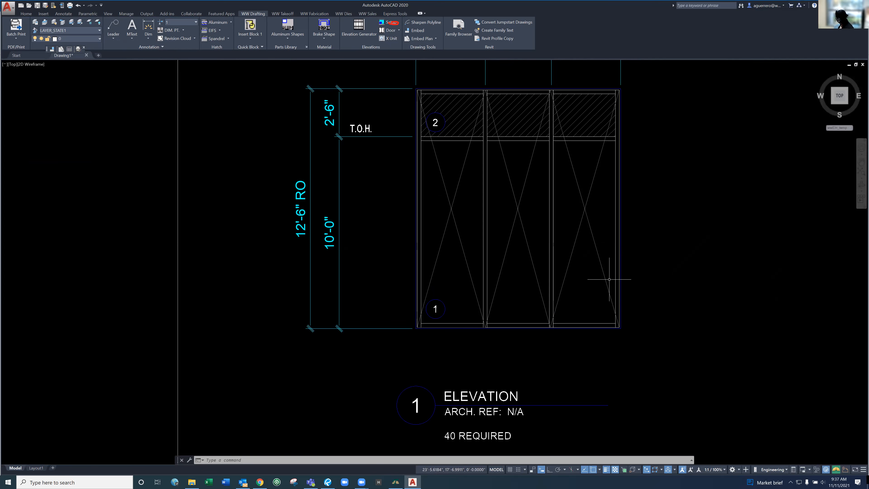
pyautogui.write('est')
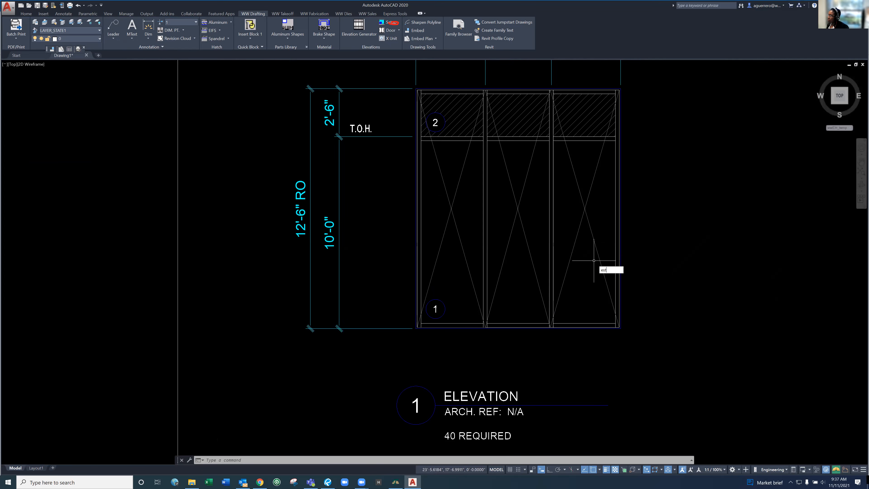
pyautogui.press('Return')
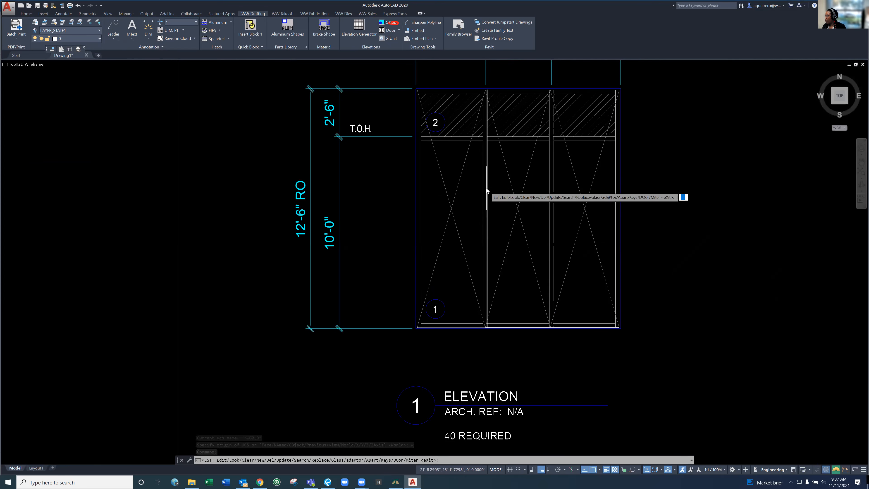
pyautogui.write('u')
pyautogui.press('Return')
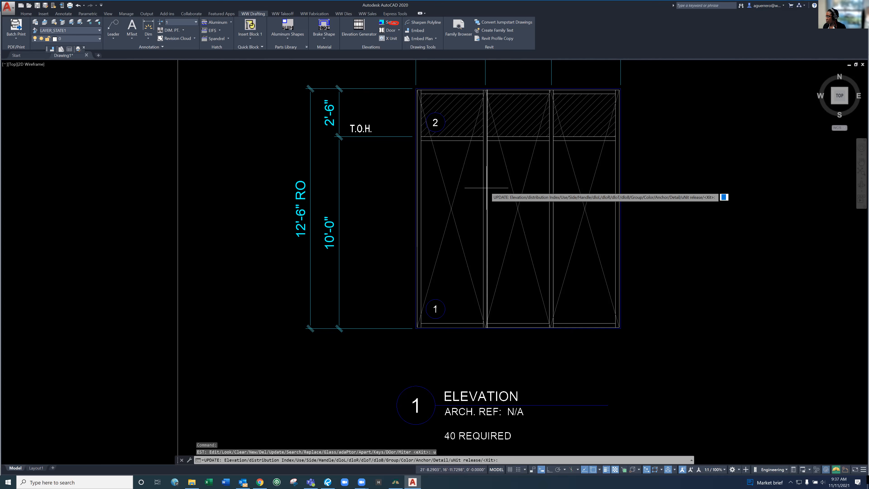
pyautogui.write('e')
pyautogui.press('Return')
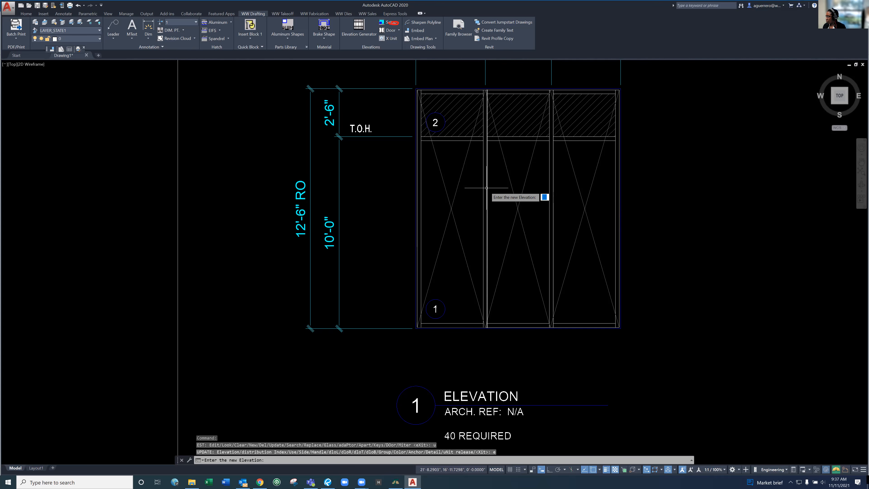
pyautogui.write('1')
pyautogui.press('Return')
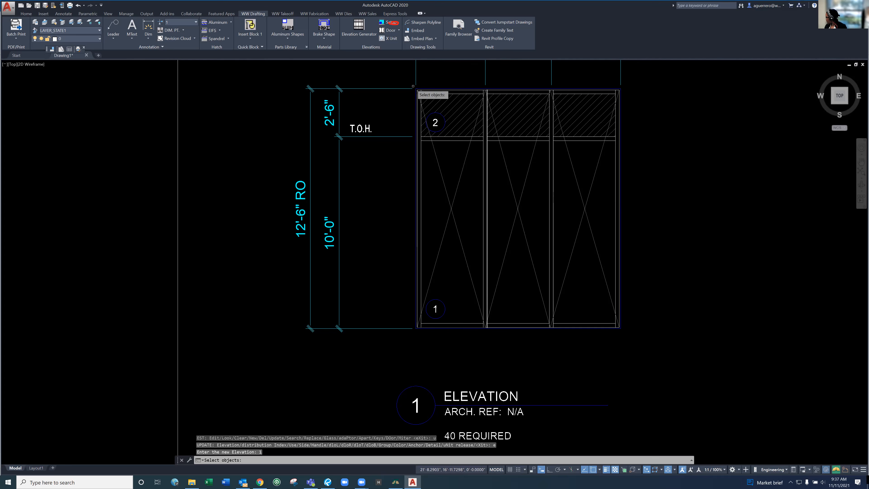
# Try to apply the elevation update to everything within a window around the whole three-bay frame, and exit the command
pyautogui.click(413, 87)
pyautogui.moveTo(456, 148)
pyautogui.mouseDown()
pyautogui.moveTo(612, 297)
pyautogui.moveTo(400, 213)
pyautogui.mouseUp()
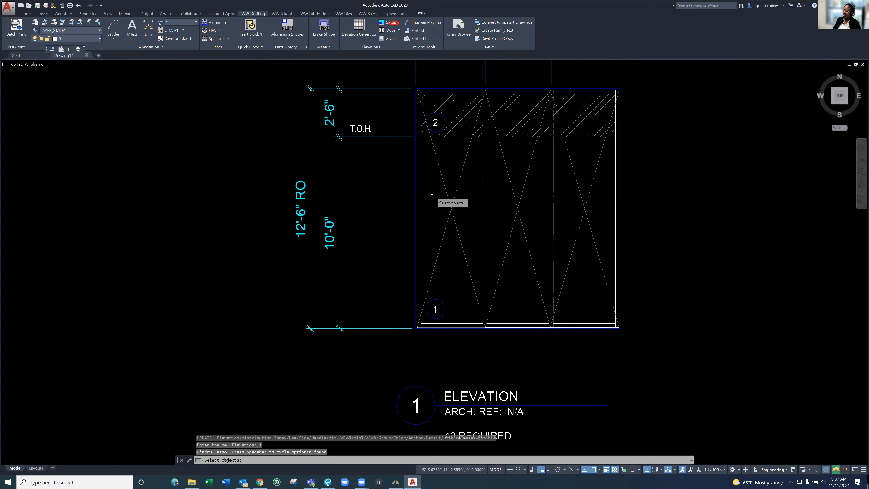
pyautogui.click(400, 75)
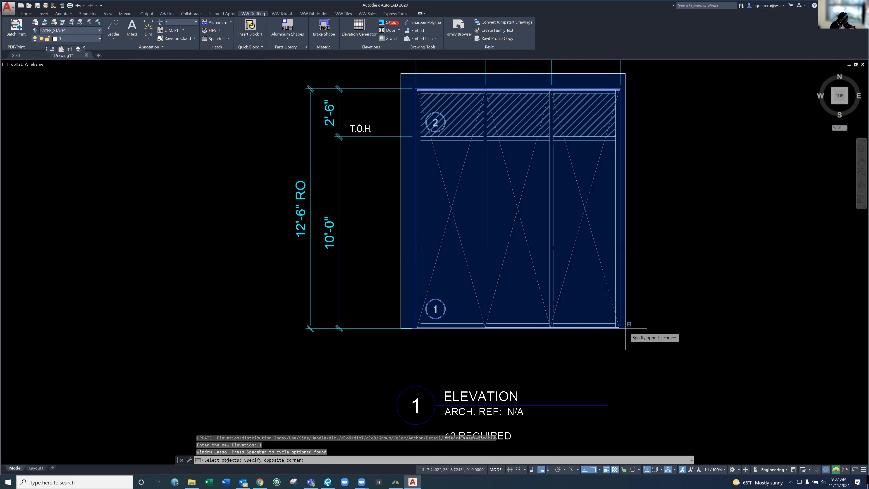
pyautogui.click(631, 331)
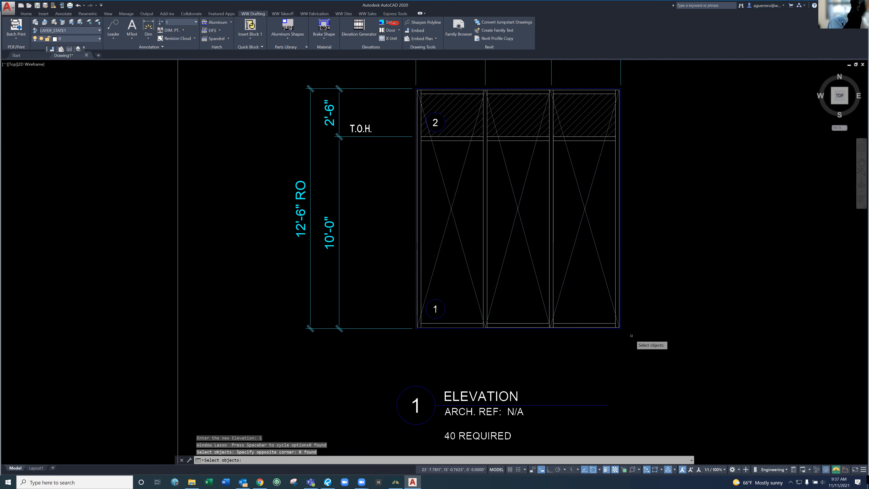
pyautogui.press('Return')
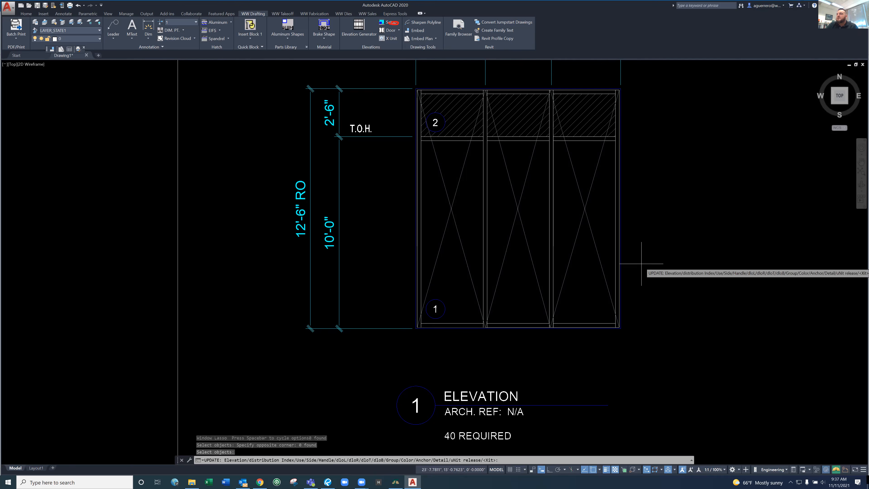
pyautogui.scroll(-2, 459, 245)
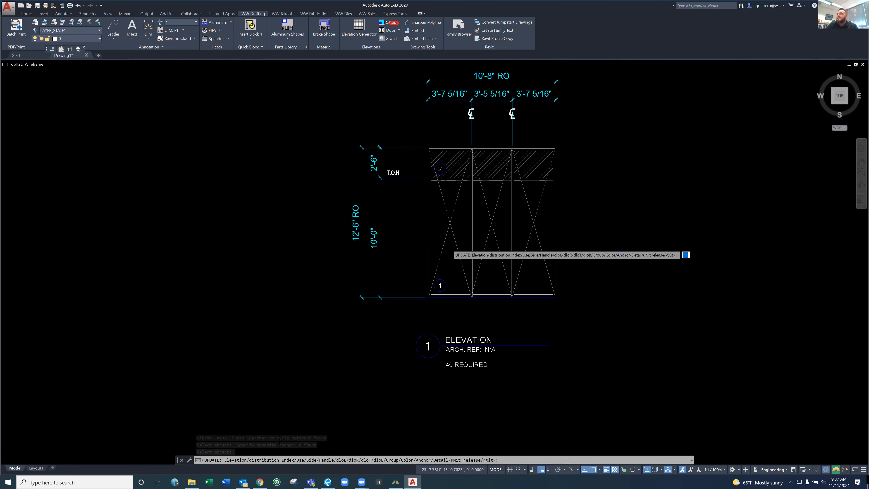
pyautogui.scroll(-5, 449, 247)
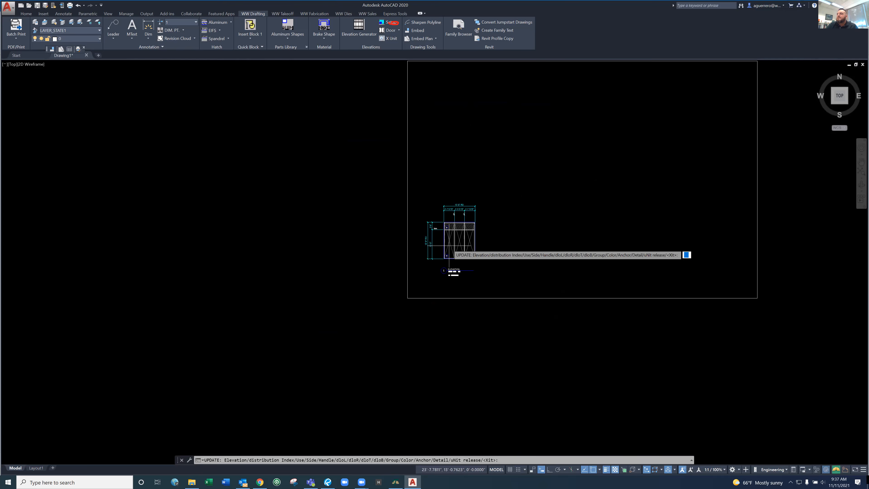
pyautogui.press('Escape')
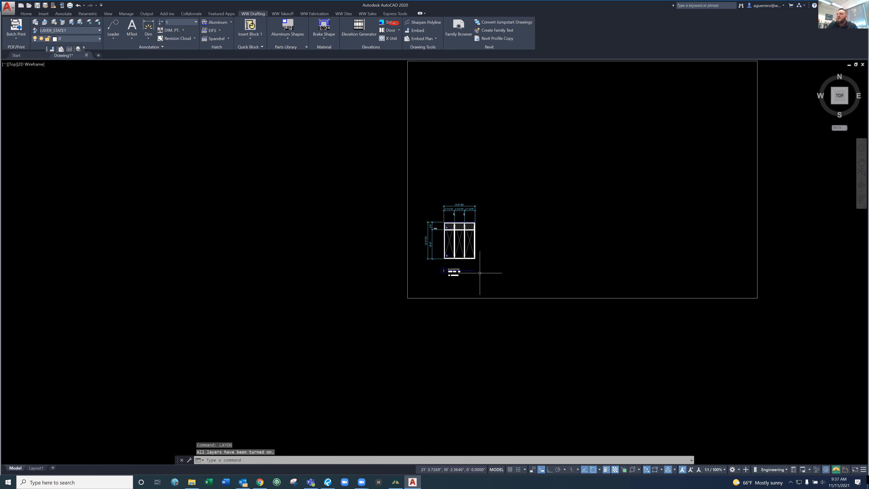
# Turn on all drawing layers with the LAYON command
pyautogui.scroll(2, 480, 273)
pyautogui.scroll(4, 480, 273)
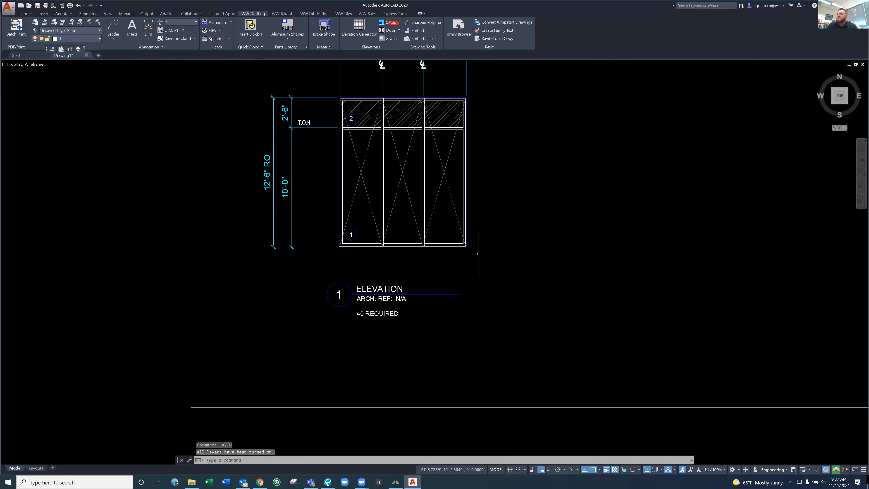
pyautogui.press('Escape')
pyautogui.press('Escape')
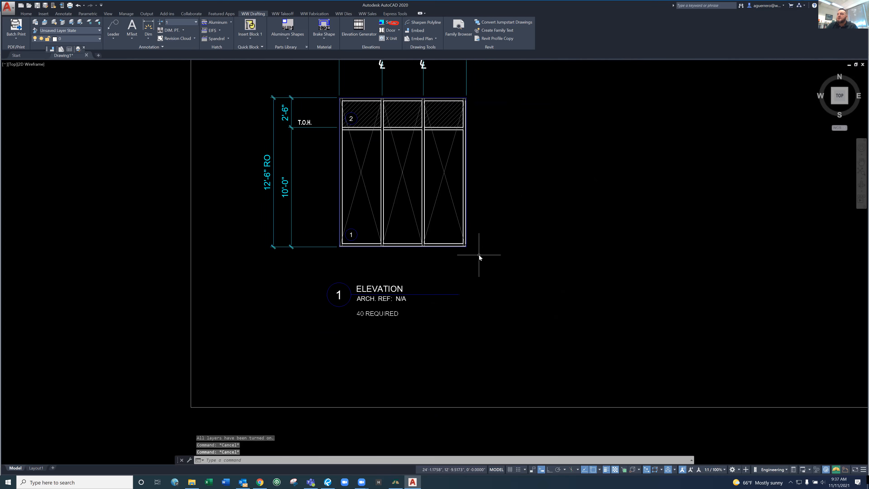
pyautogui.write('LAy')
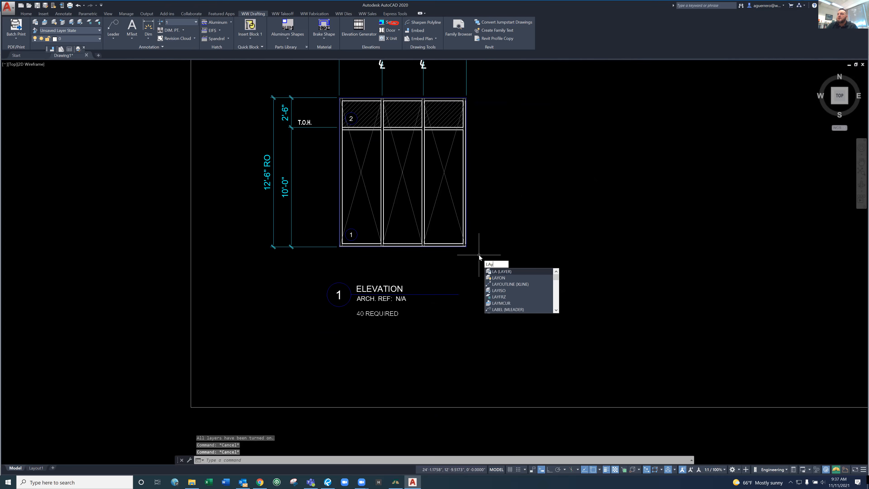
pyautogui.write('ON')
pyautogui.press('Return')
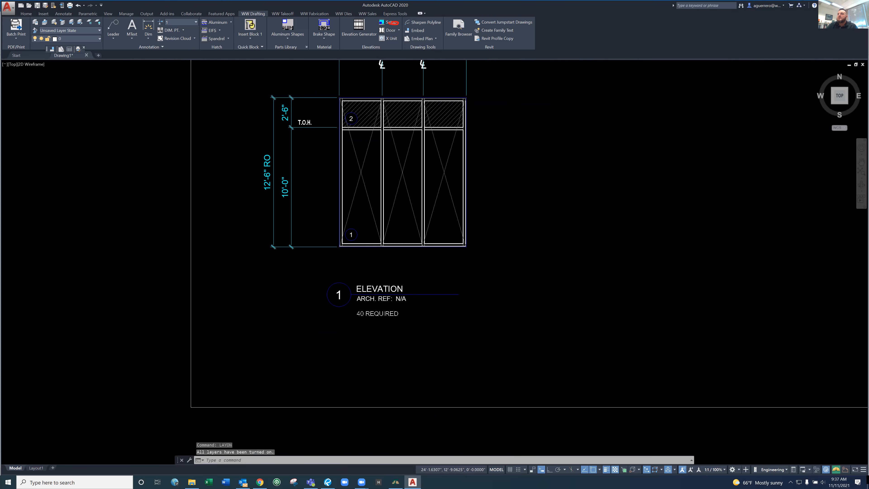
# Assign elevation number 1 to the parts windowed around the whole three-bay frame with the EST Update Elevation option, and exit the command
pyautogui.write('EL')
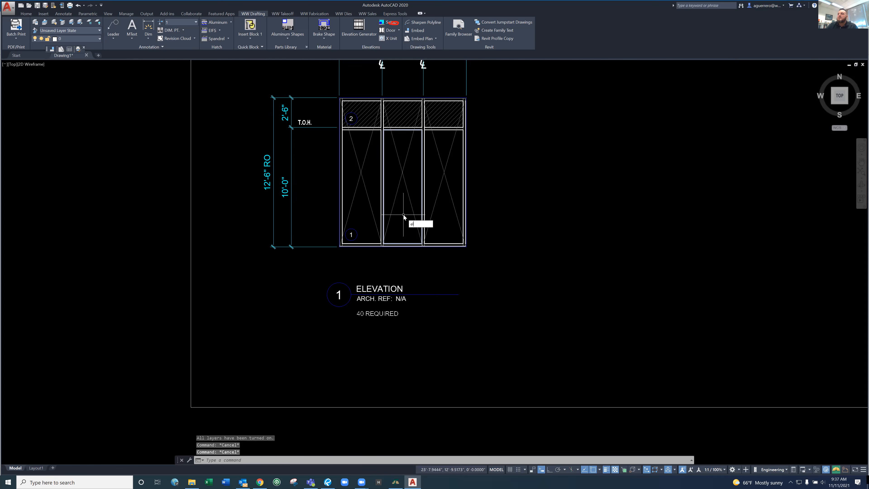
pyautogui.press('BackSpace')
pyautogui.write('ST')
pyautogui.press('Return')
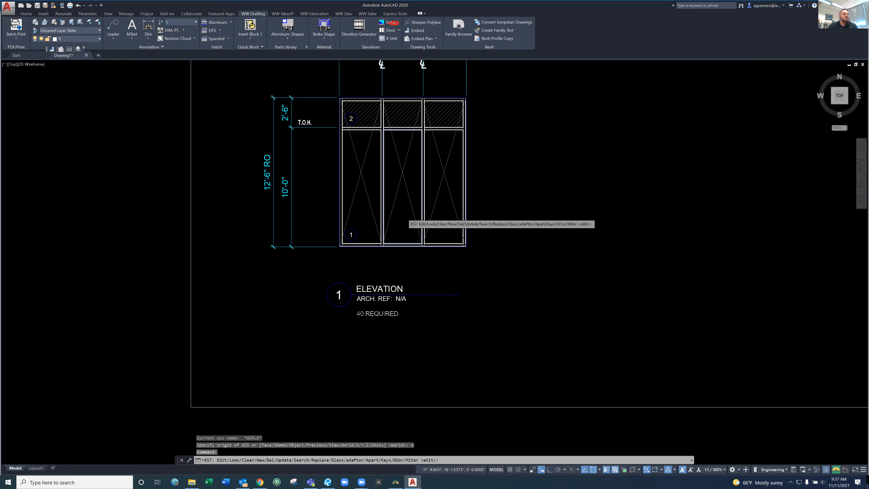
pyautogui.write('u')
pyautogui.press('Return')
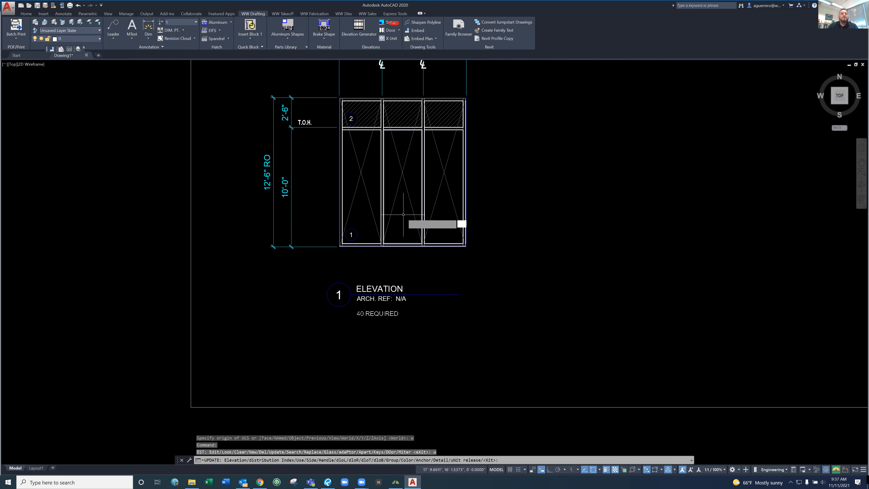
pyautogui.write('e')
pyautogui.press('Return')
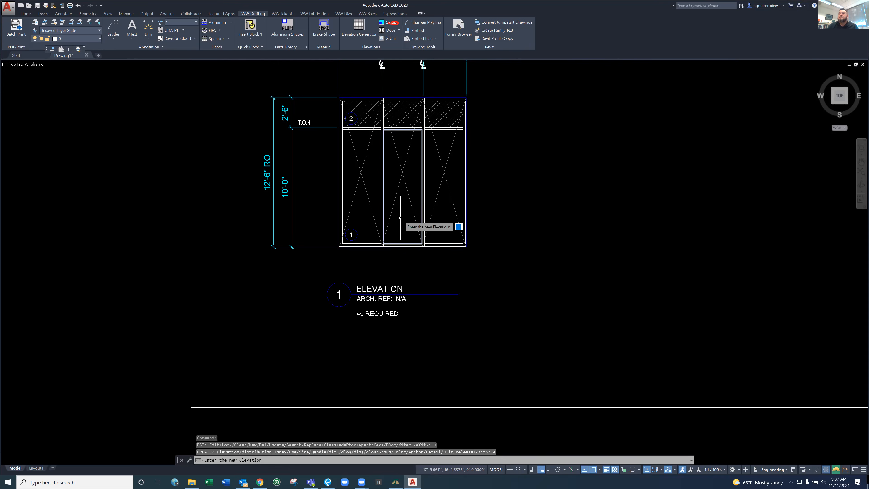
pyautogui.write('1')
pyautogui.press('Return')
pyautogui.scroll(-4, 374, 137)
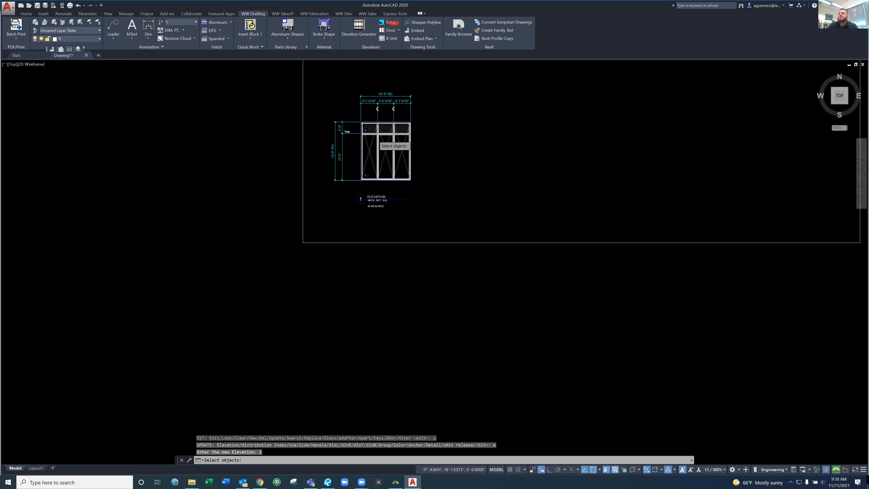
pyautogui.scroll(2, 351, 117)
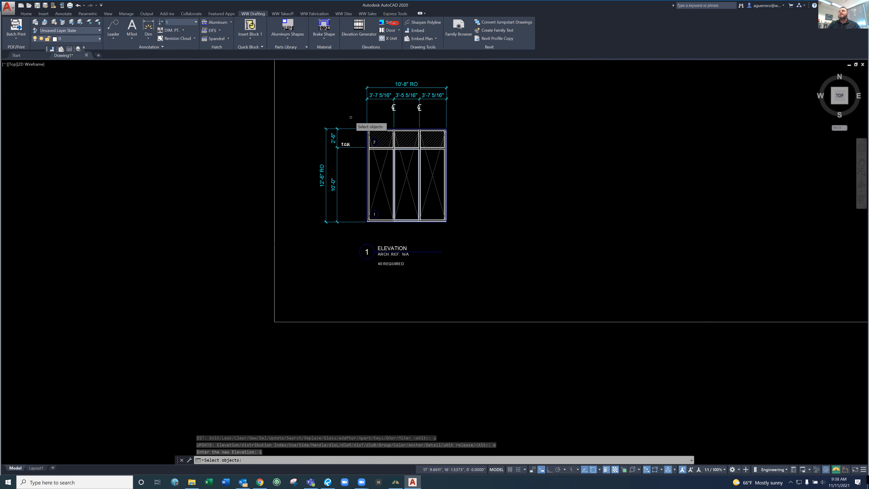
pyautogui.click(351, 117)
pyautogui.click(460, 226)
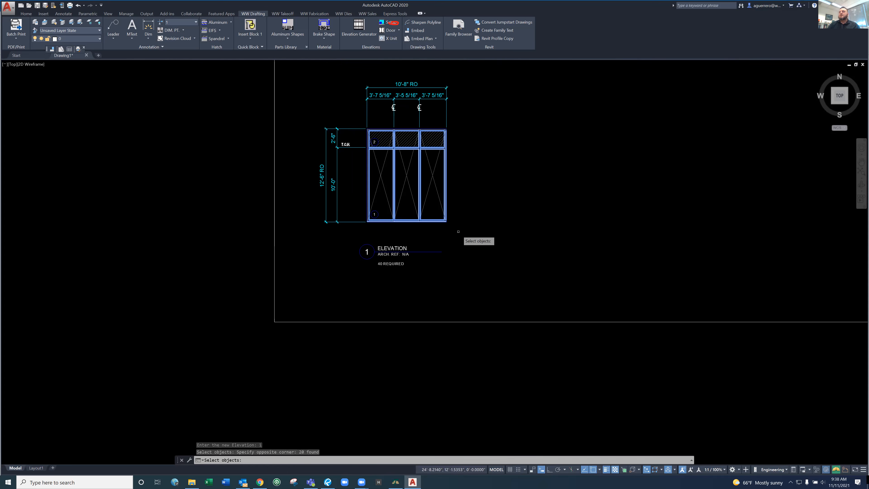
pyautogui.press('Return')
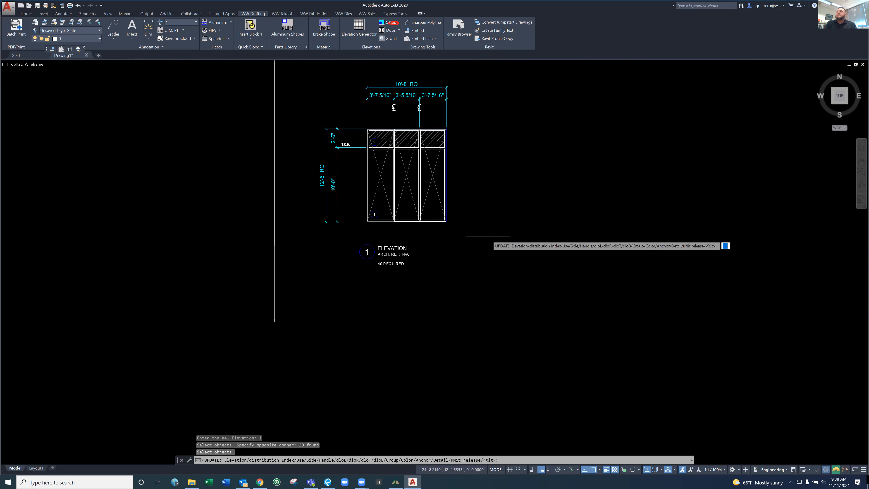
pyautogui.press('Escape')
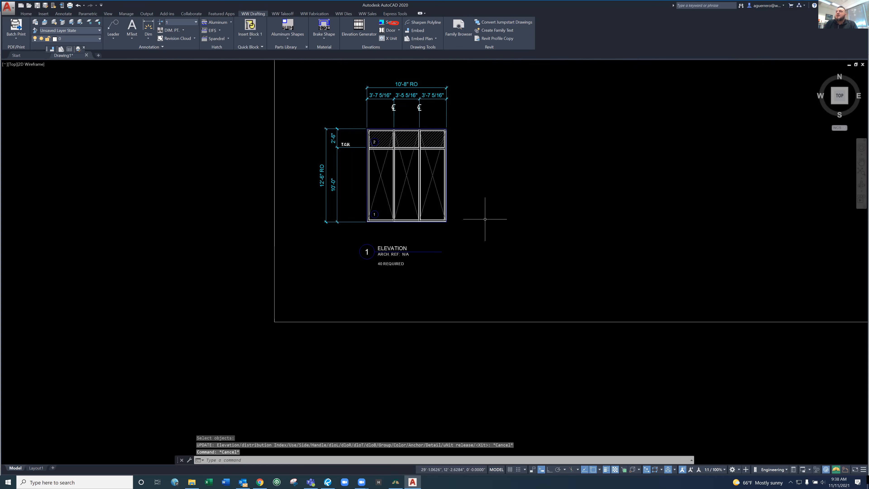
# Change the elevation title text below the frame to BUILDING 1 UNITIZED WINDOW WALL and end text editing
pyautogui.click(403, 247)
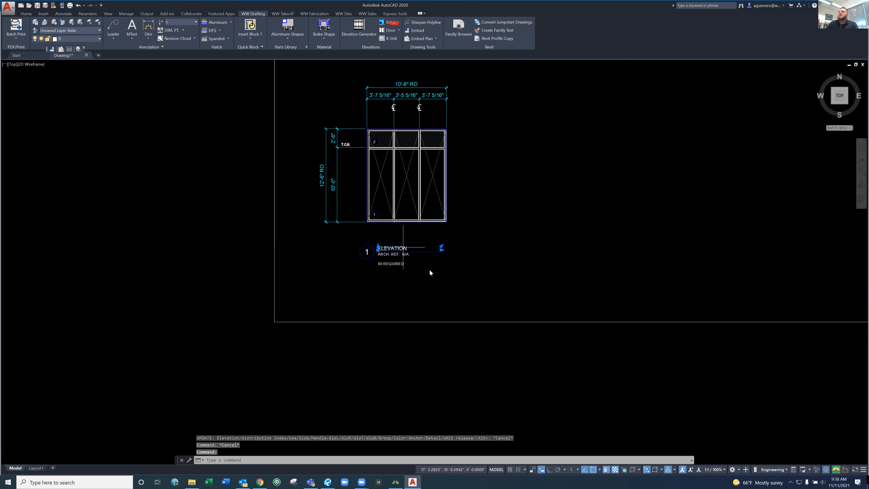
pyautogui.doubleClick(403, 247)
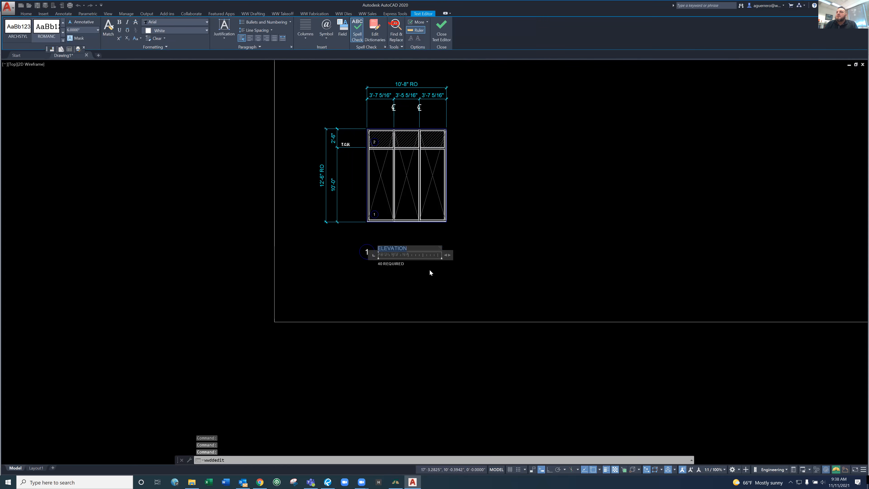
pyautogui.write('UNI')
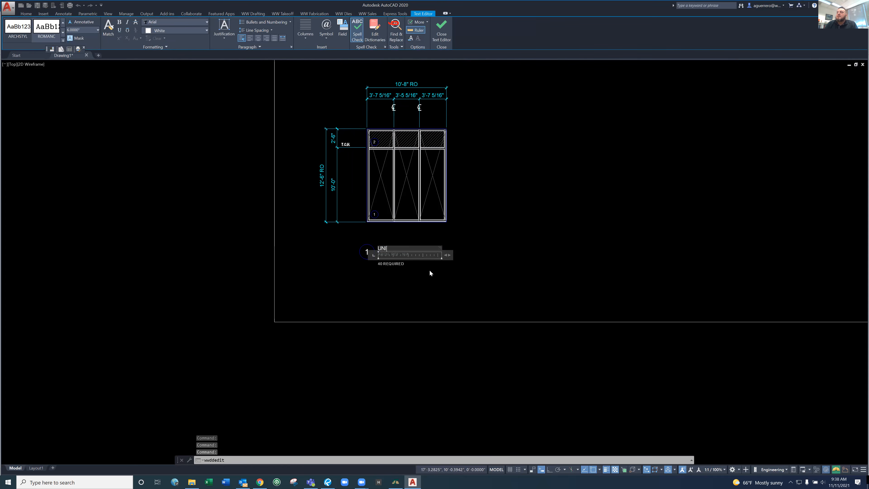
pyautogui.press('BackSpace')
pyautogui.press('BackSpace')
pyautogui.write('N')
pyautogui.press('BackSpace')
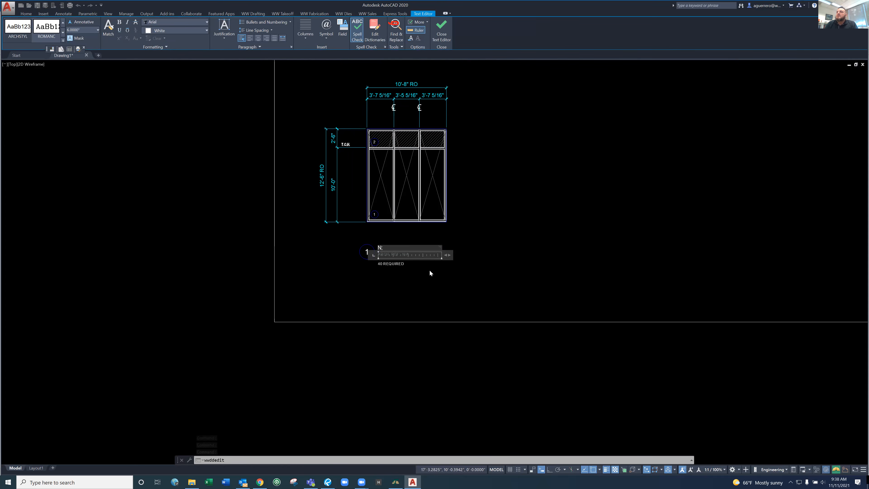
pyautogui.write('BLG')
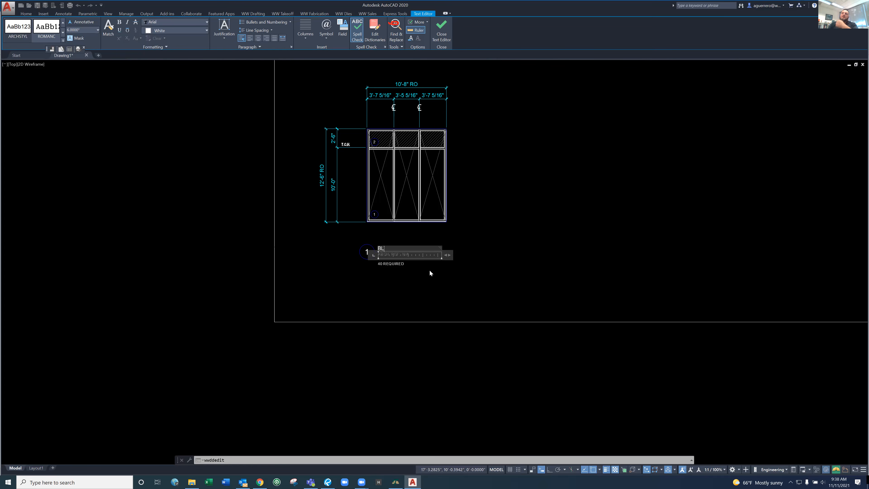
pyautogui.press('BackSpace')
pyautogui.write('GN')
pyautogui.press('BackSpace')
pyautogui.press('BackSpace')
pyautogui.press('BackSpace')
pyautogui.write('L')
pyautogui.write('LGN')
pyautogui.press('BackSpace')
pyautogui.press('BackSpace')
pyautogui.write('N')
pyautogui.write('UILDIN')
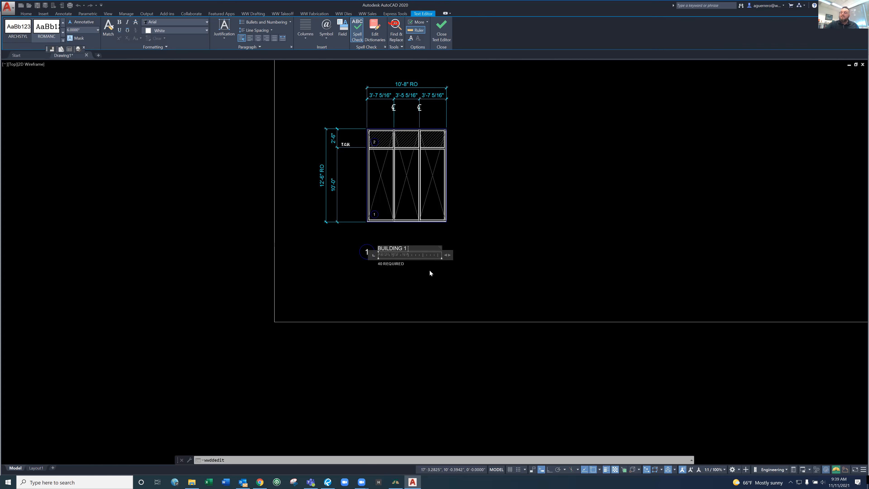
pyautogui.write('UNITIZED WINDOW WALL')
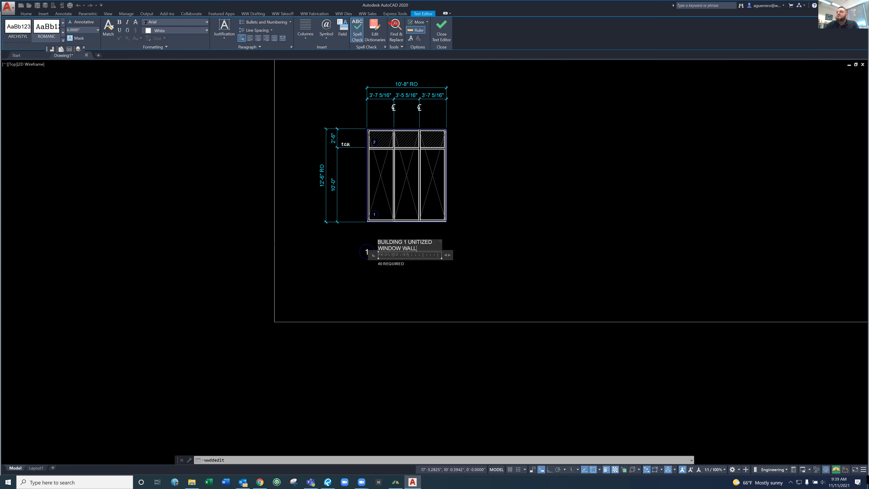
pyautogui.click(476, 288)
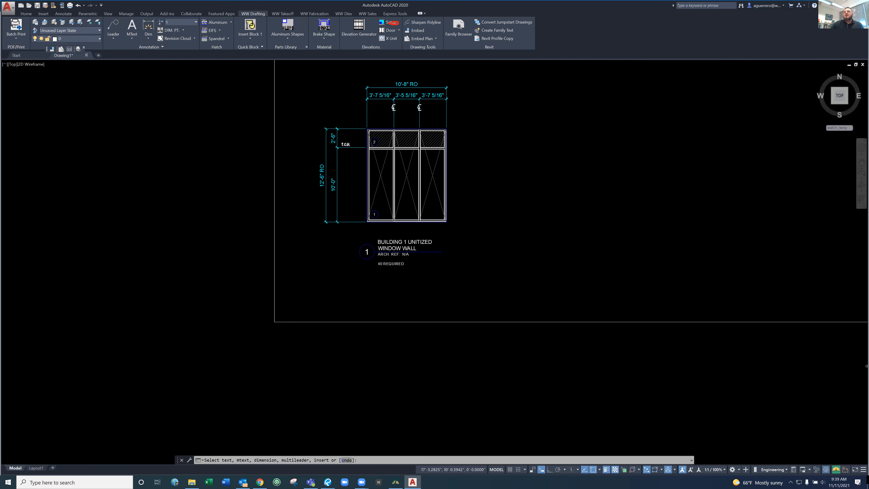
pyautogui.press('Escape')
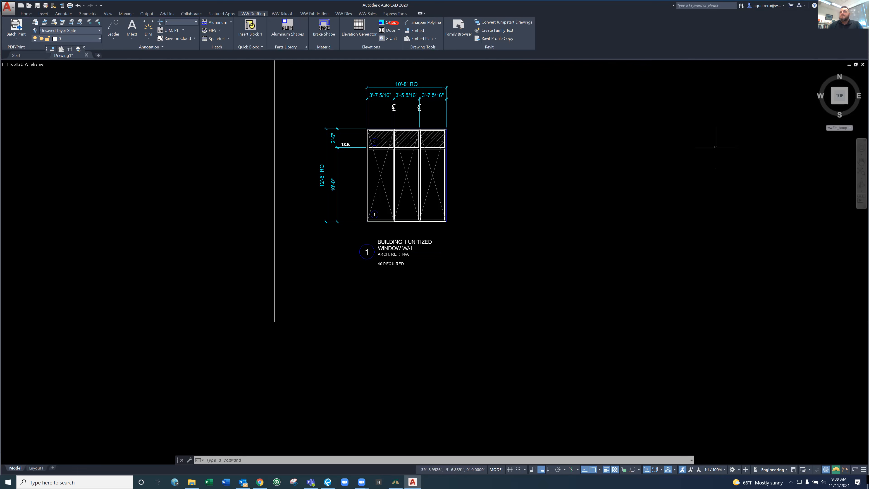
pyautogui.click(492, 296)
pyautogui.press('Escape')
pyautogui.press('Escape')
pyautogui.press('Escape')
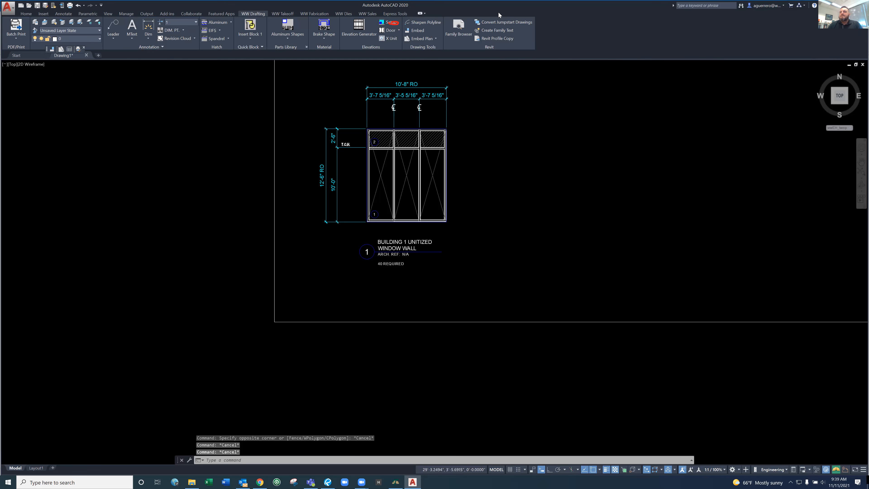
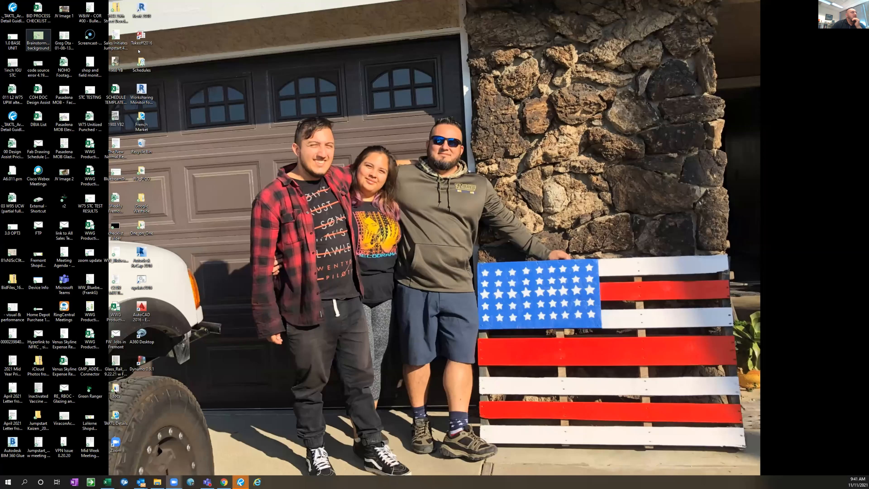
# Open the Takeoff2016 program and browse to the 1100_Rancho_Conejo Precontract Take-offs folder on Sales Bids (K:) for saving a new project
pyautogui.doubleClick(142, 38)
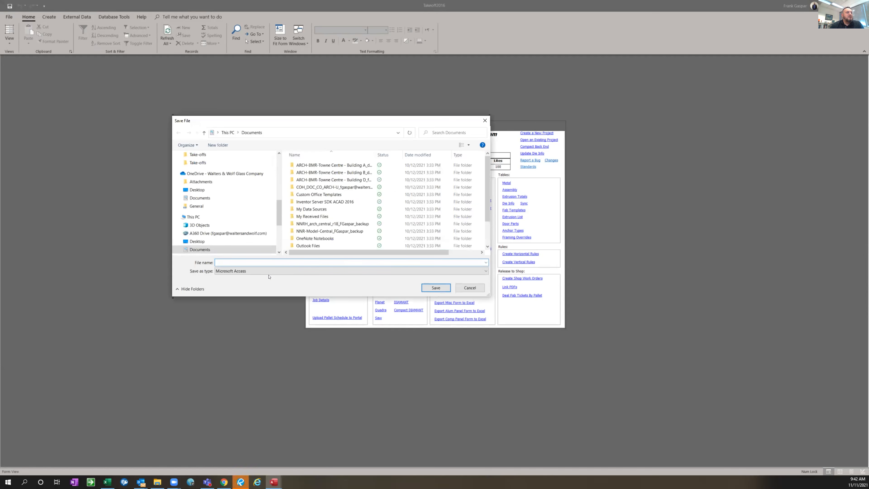
pyautogui.scroll(-4, 219, 227)
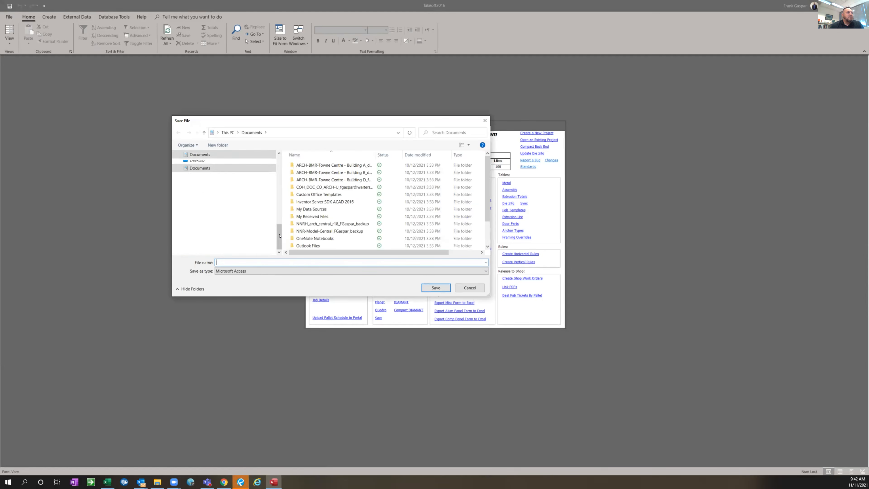
pyautogui.click(203, 212)
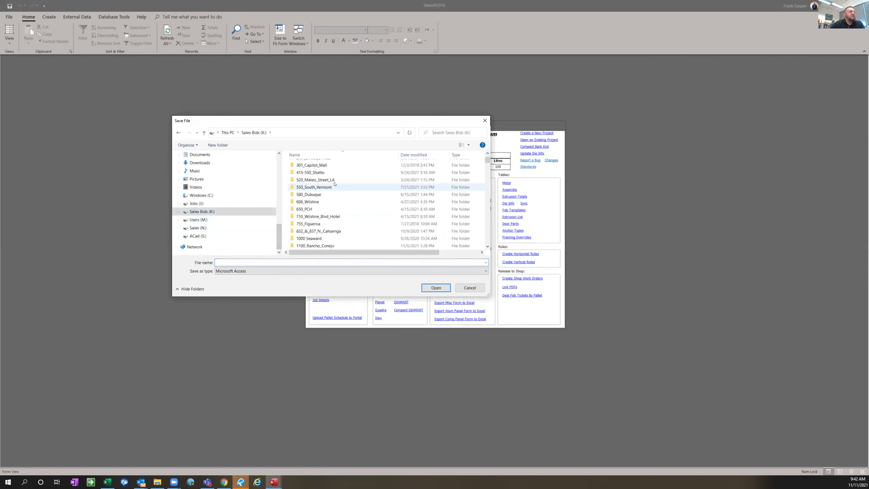
pyautogui.scroll(-2, 337, 198)
pyautogui.doubleClick(316, 202)
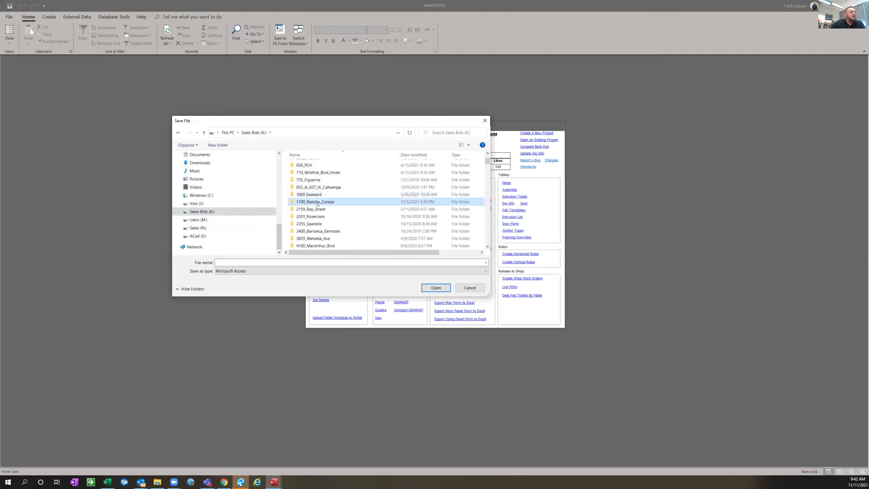
pyautogui.doubleClick(307, 165)
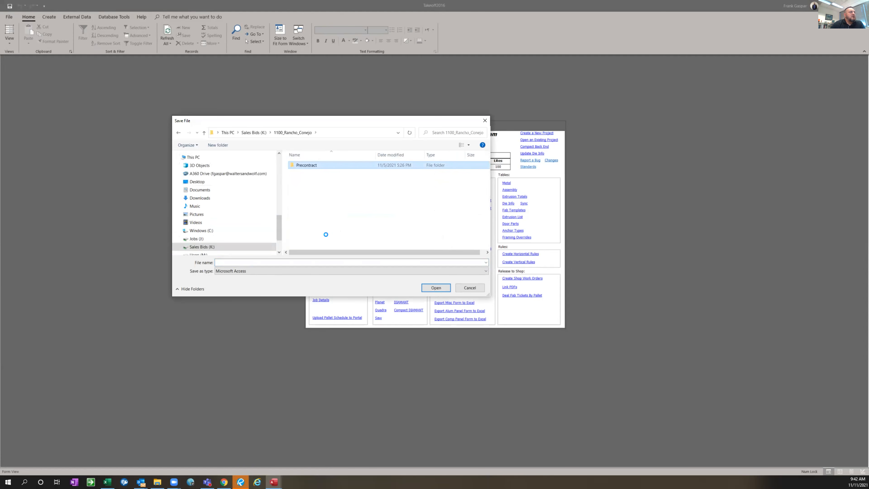
pyautogui.click(325, 232)
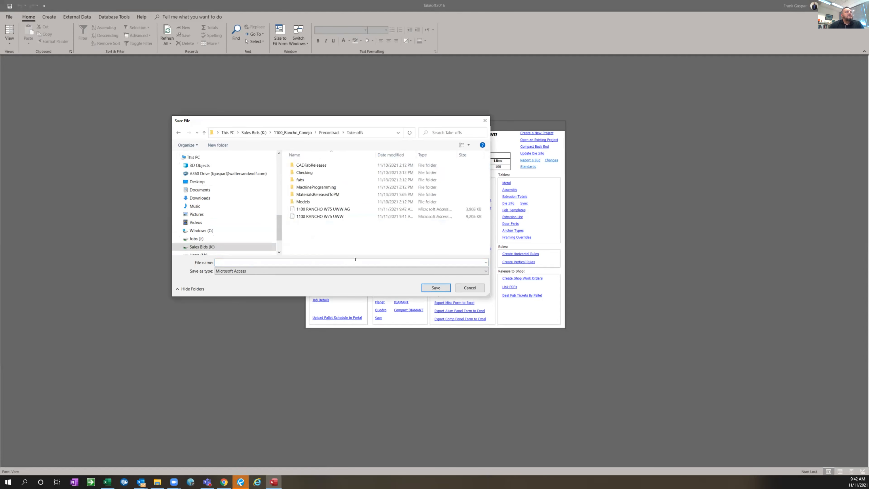
# Save the new project database as 1100 RANCHO W75 UWW PW, basing the name on the existing 1100 RANCHO W75 UWW file
pyautogui.click(339, 216)
pyautogui.click(281, 261)
pyautogui.click(282, 261)
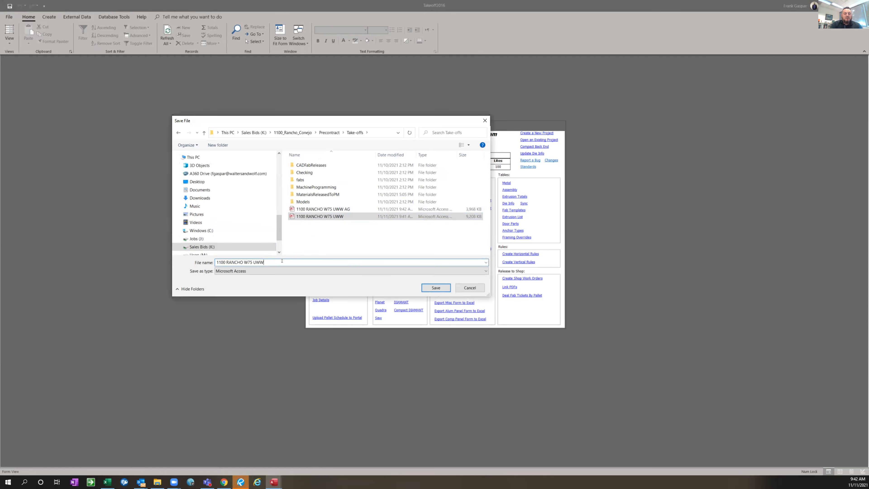
pyautogui.press('capslock')
pyautogui.write('P')
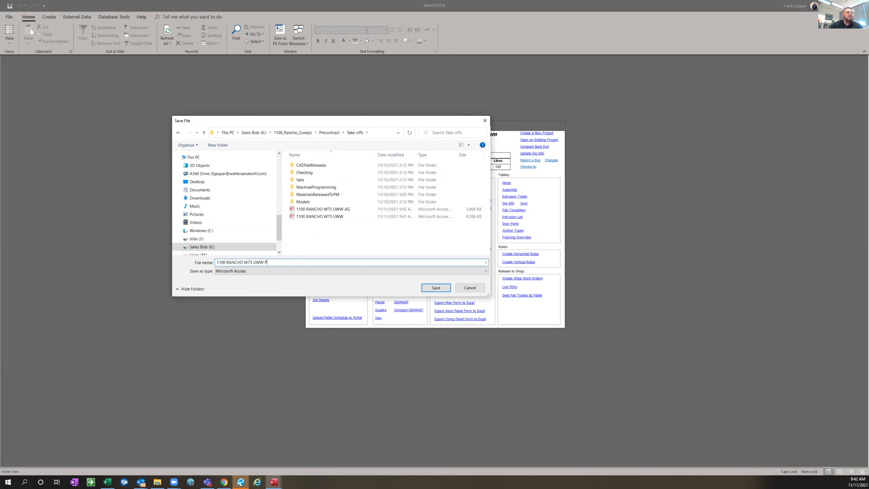
pyautogui.write('W')
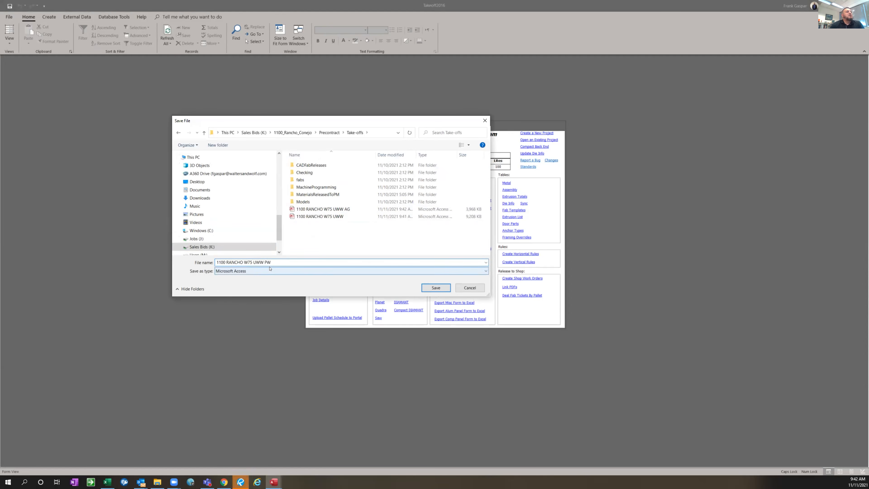
pyautogui.click(436, 288)
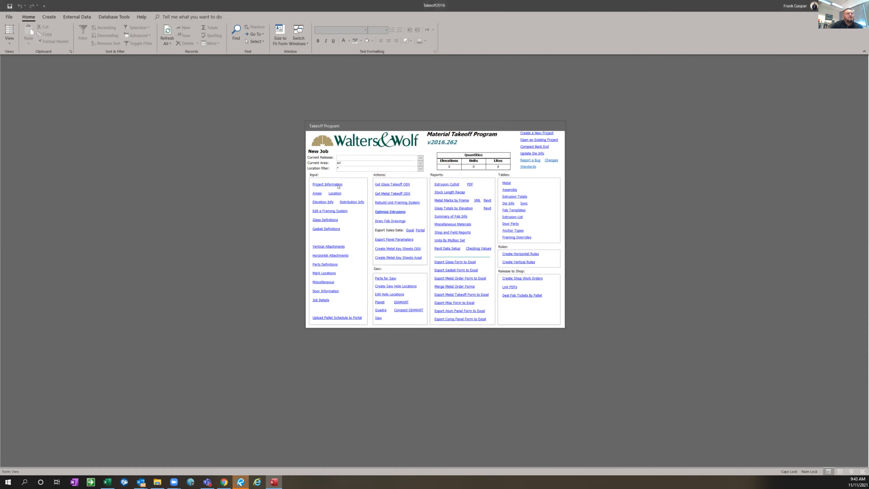
# Set the job name in the project information to 1100 RANCHO UWW PW
pyautogui.click(338, 186)
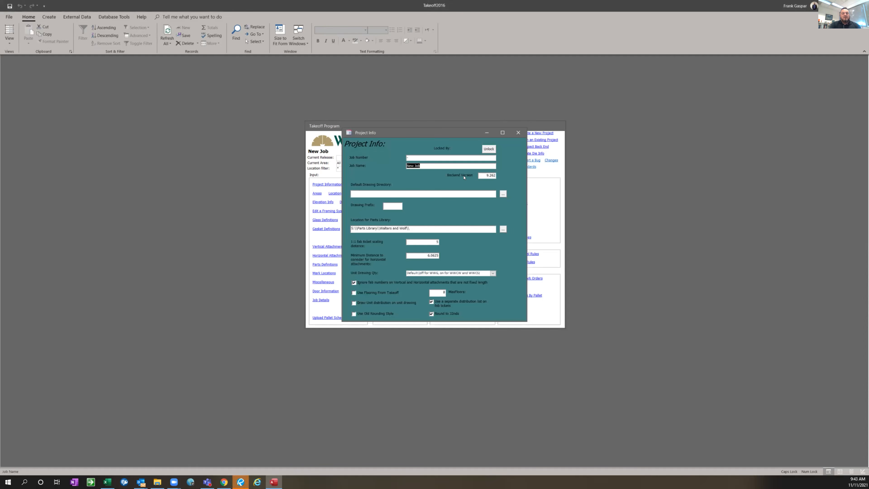
pyautogui.write('1100 ')
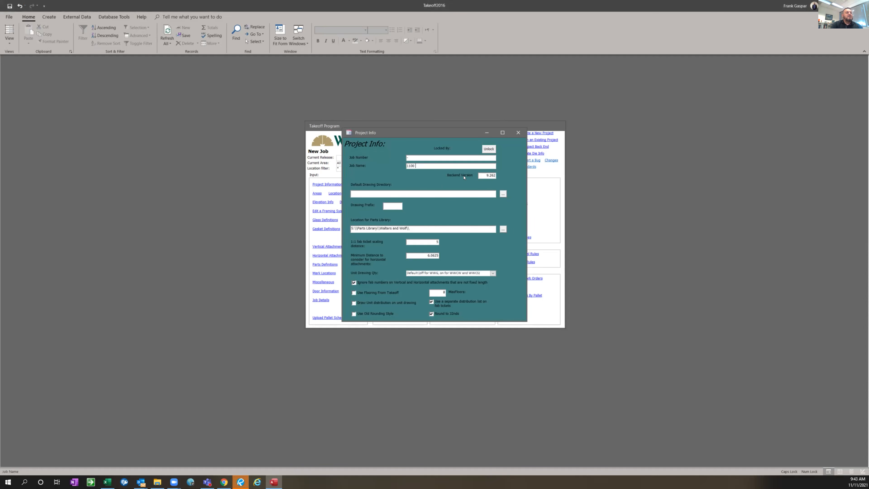
pyautogui.write('RANCHO UWW PW')
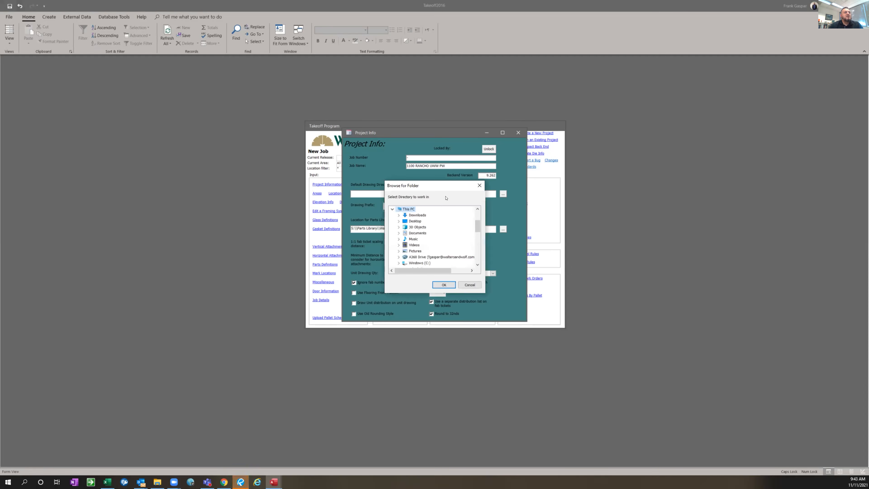
# Set the default drawing directory to the Take-offs folder under 1100_Rancho_Conejo Precontract on Sales Bids (K:), and close the project information
pyautogui.click(478, 248)
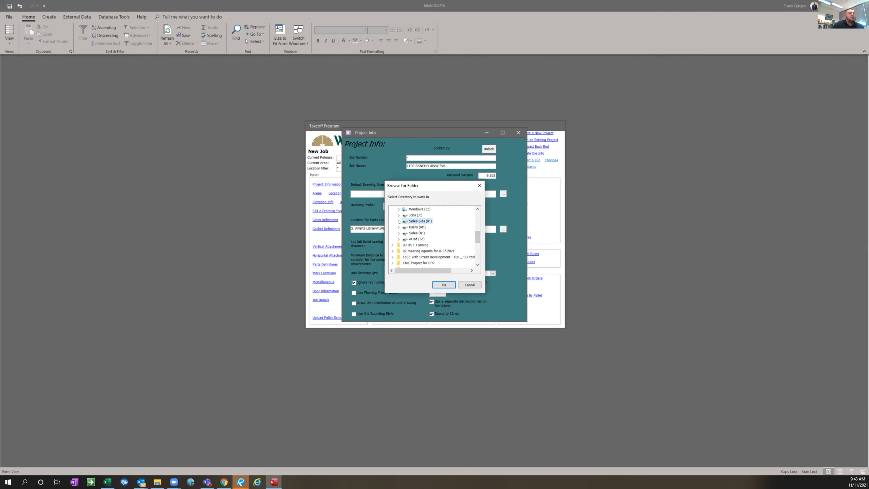
pyautogui.click(420, 221)
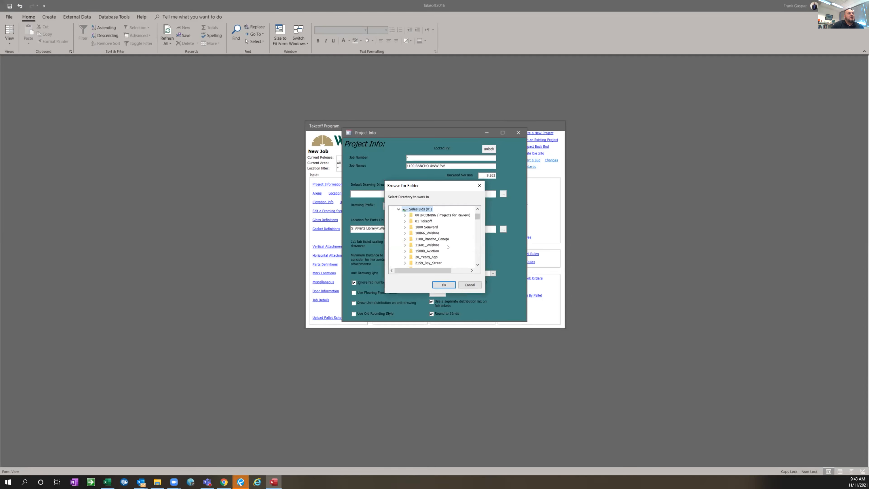
pyautogui.click(427, 240)
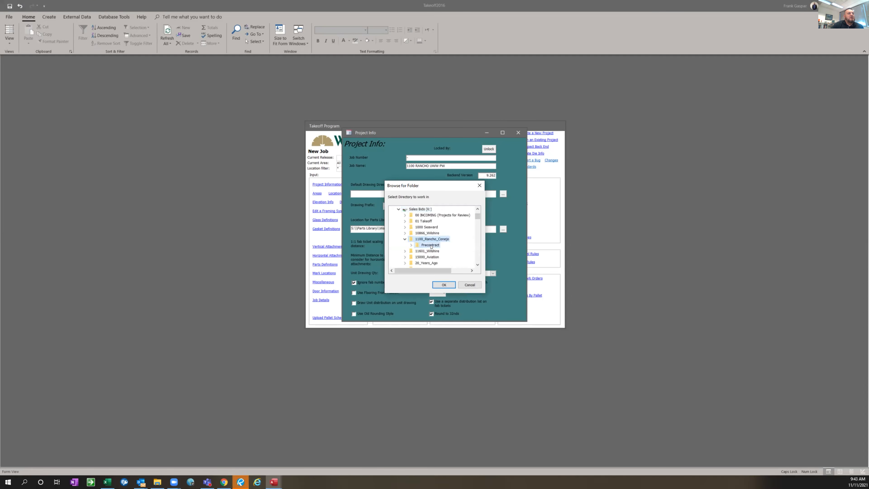
pyautogui.click(429, 246)
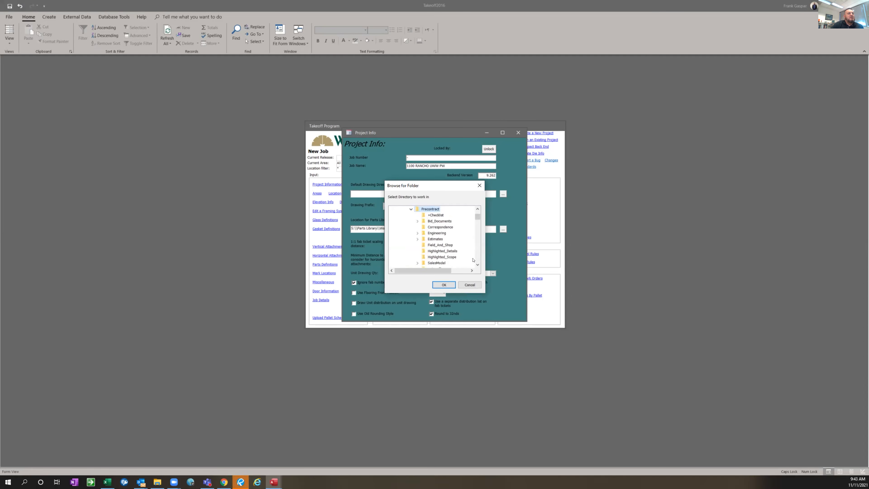
pyautogui.scroll(-3, 447, 242)
pyautogui.click(436, 215)
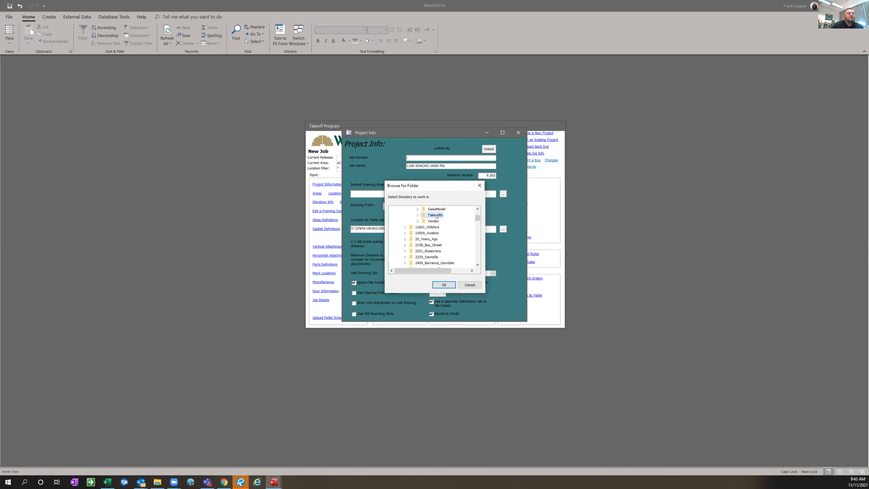
pyautogui.doubleClick(436, 215)
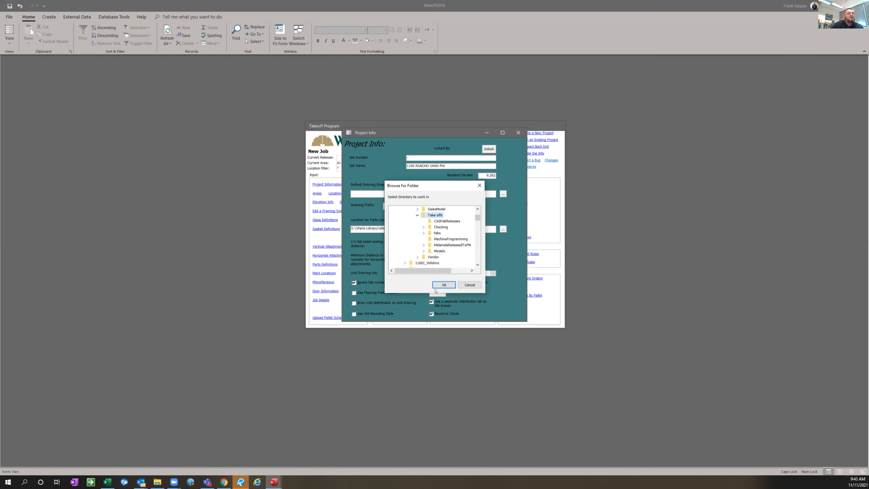
pyautogui.click(442, 285)
pyautogui.click(518, 132)
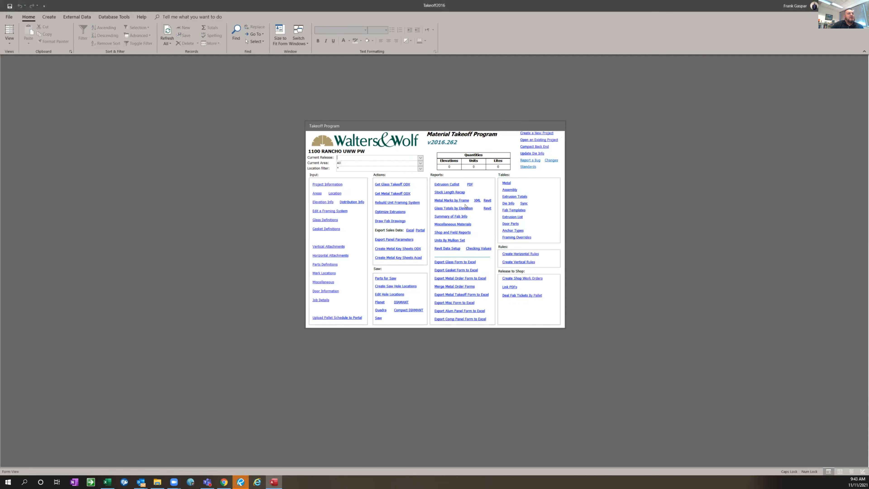
# Run the glass takeoff on drawing 301, dismissing the error messages and accepting the append query
pyautogui.click(322, 202)
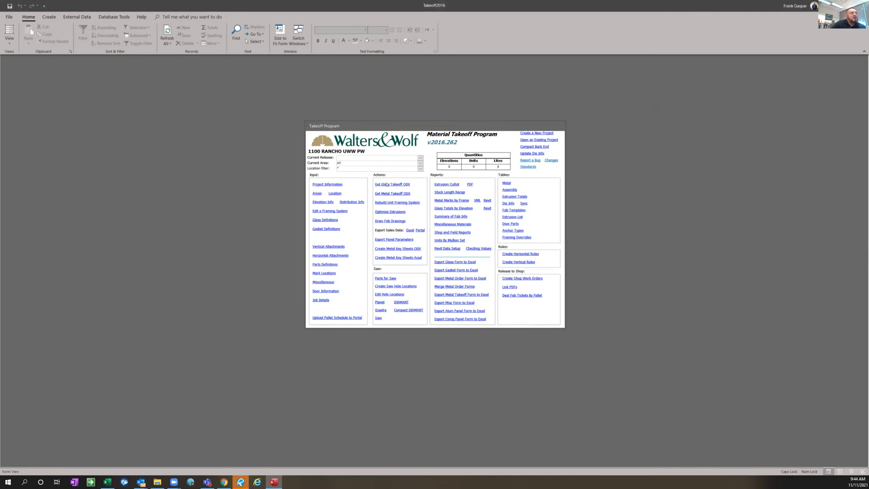
pyautogui.click(387, 185)
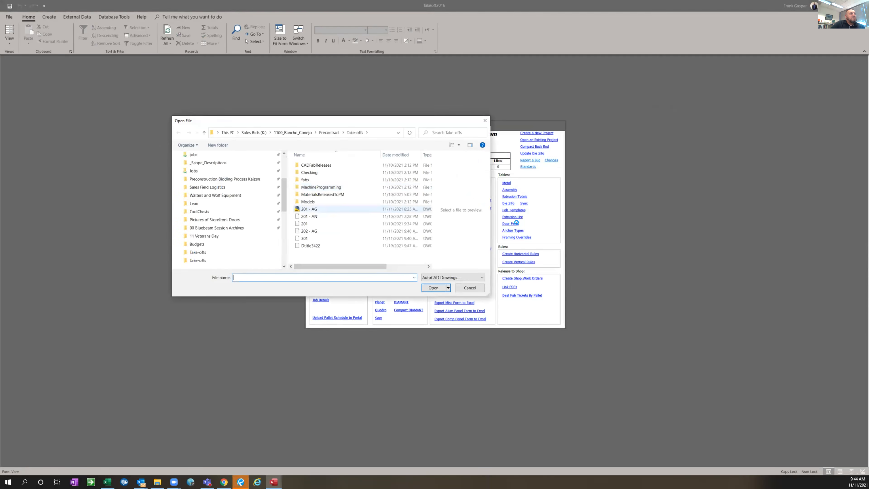
pyautogui.click(305, 238)
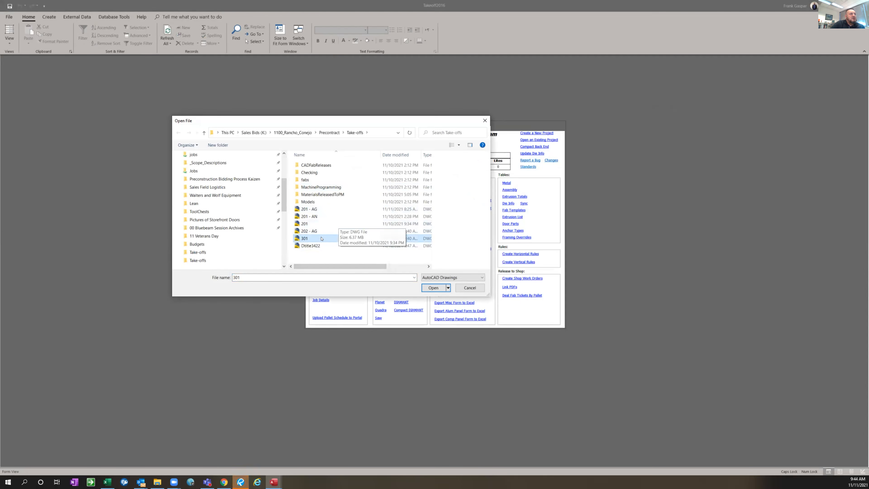
pyautogui.click(434, 288)
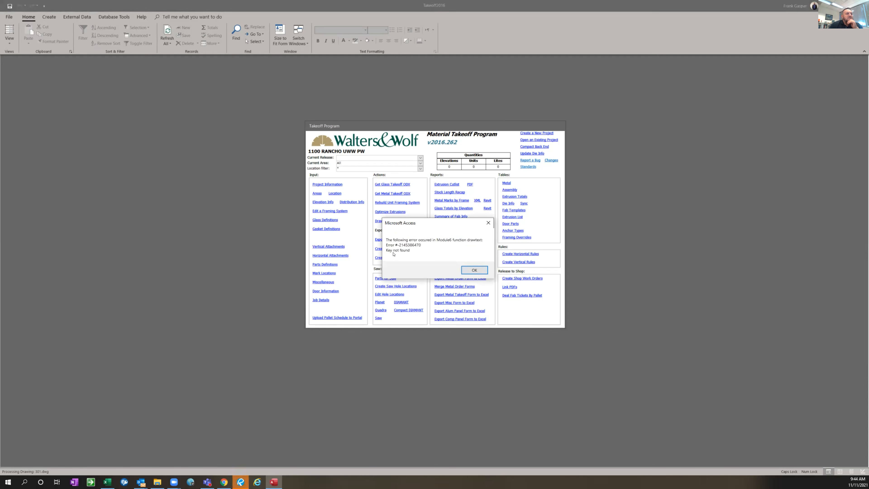
pyautogui.click(480, 270)
pyautogui.click(475, 271)
pyautogui.click(474, 270)
pyautogui.click(474, 271)
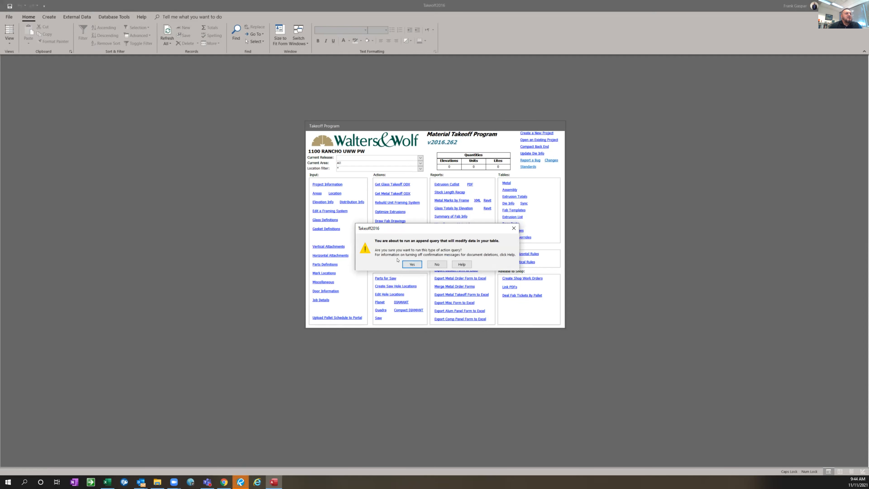
pyautogui.click(411, 264)
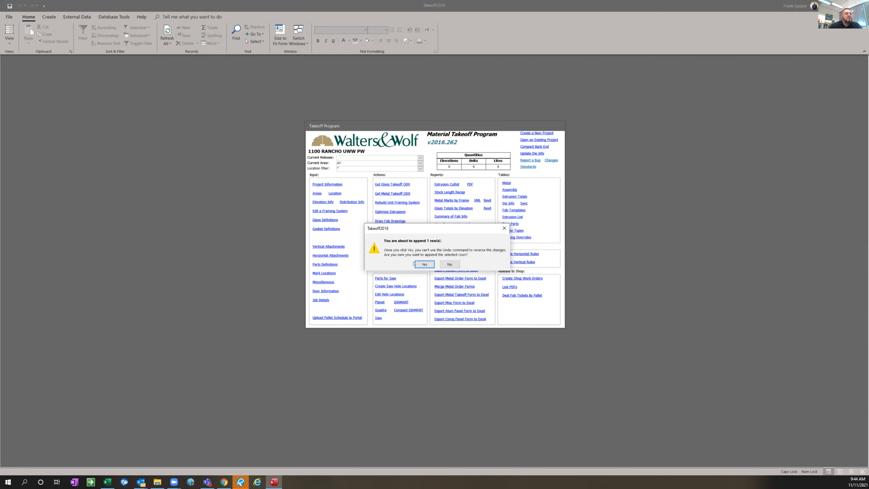
pyautogui.click(420, 264)
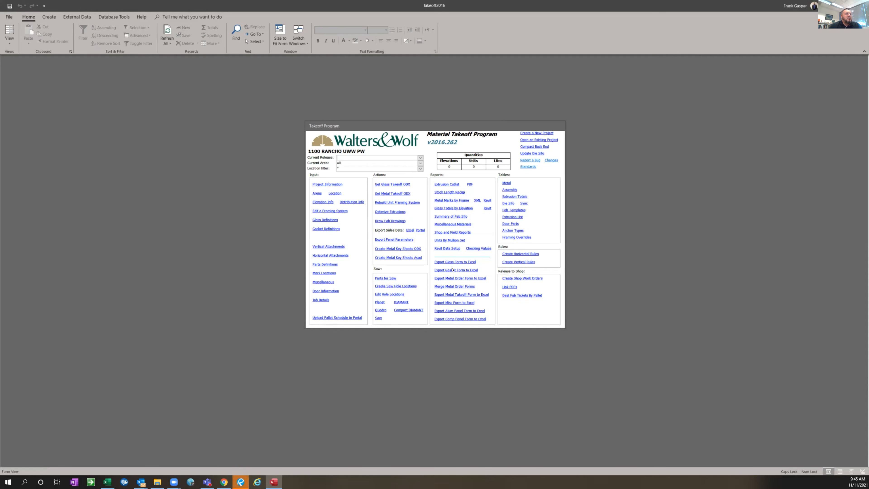
# Review the elevation, frame, group and finish entries in the elevation information table, and close it
pyautogui.click(321, 202)
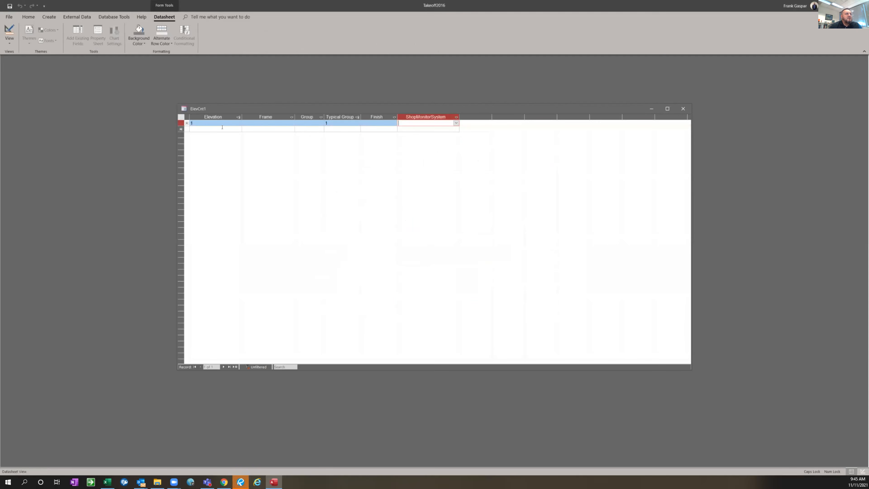
pyautogui.click(191, 124)
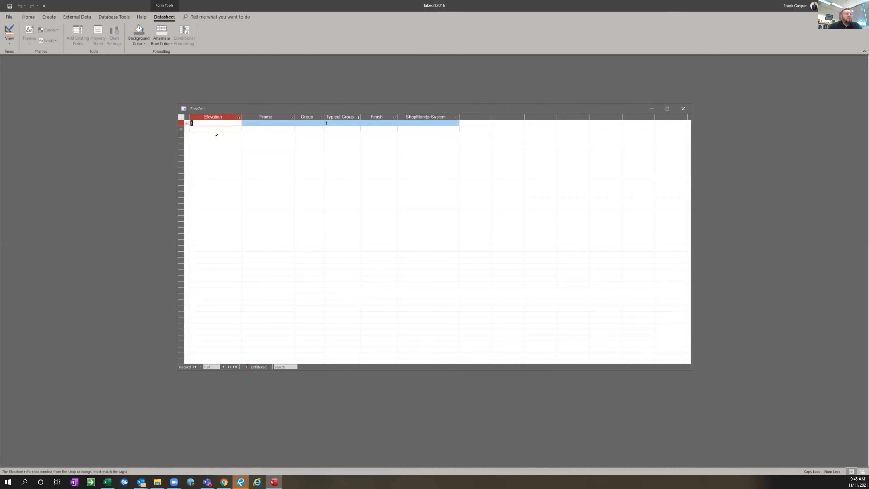
pyautogui.click(683, 109)
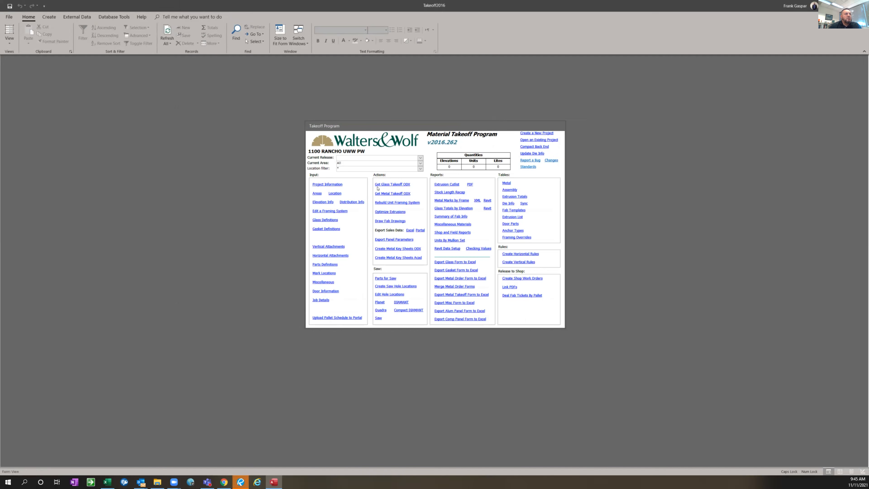
# Run the metal takeoff on drawing 301, dismissing the elapsed-time message and accepting the append query
pyautogui.click(387, 194)
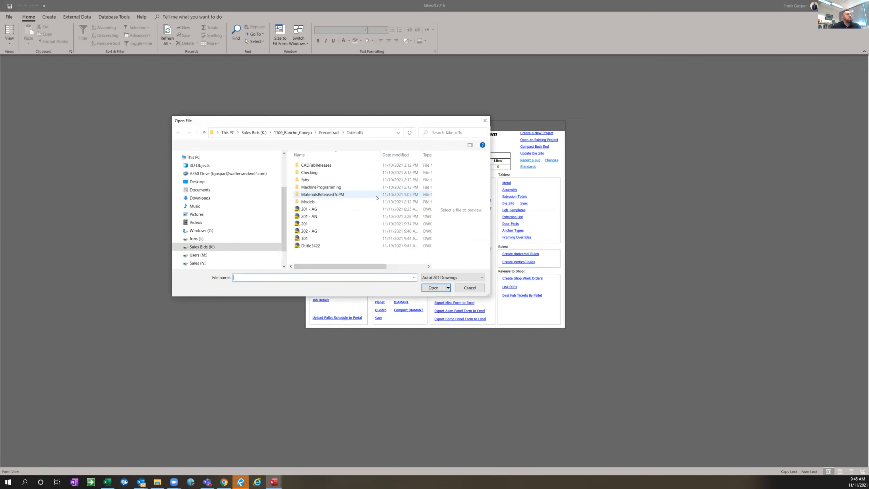
pyautogui.click(302, 238)
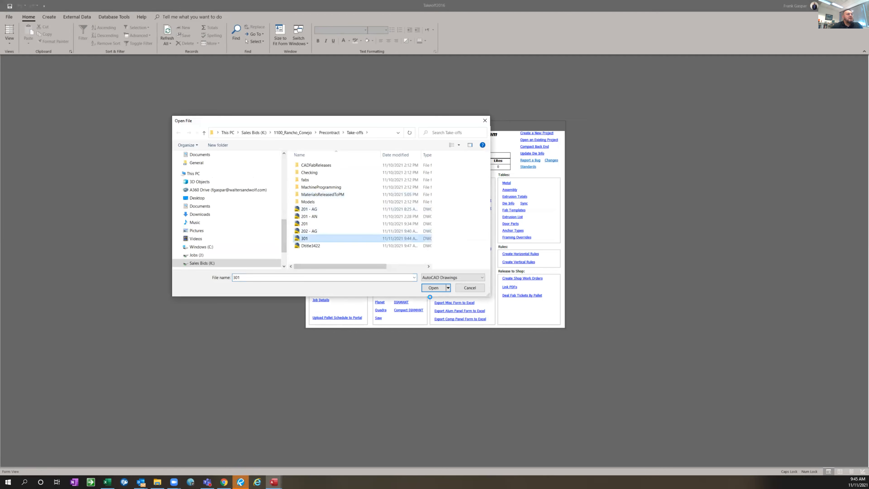
pyautogui.click(434, 287)
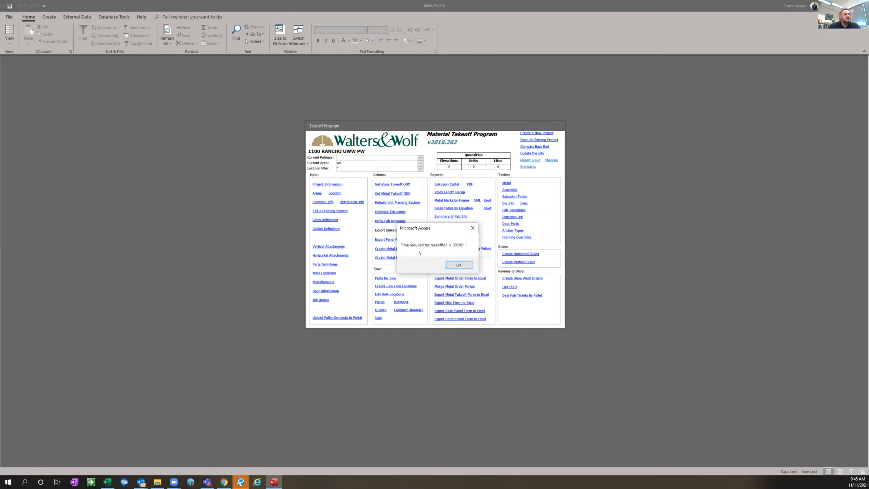
pyautogui.click(459, 266)
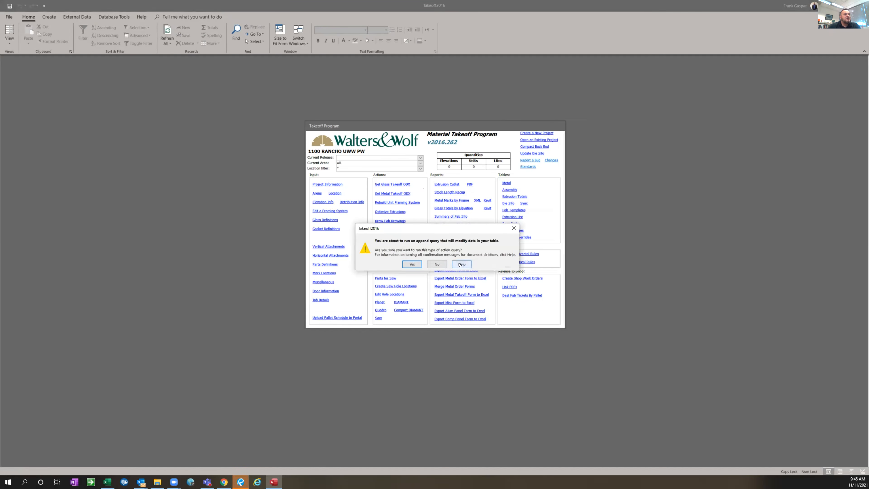
pyautogui.click(421, 266)
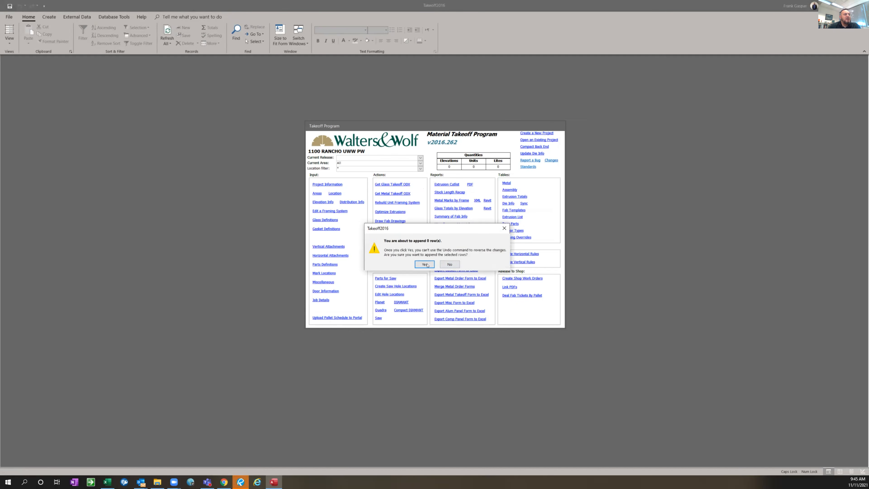
pyautogui.click(427, 265)
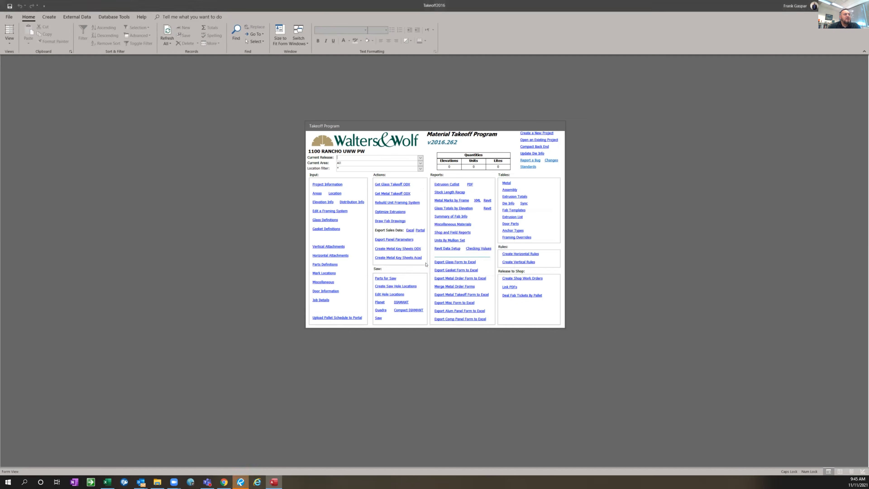
# Give elevation 1 in the elevation information a quantity of 40, distribution index 1 and location 1
pyautogui.click(319, 201)
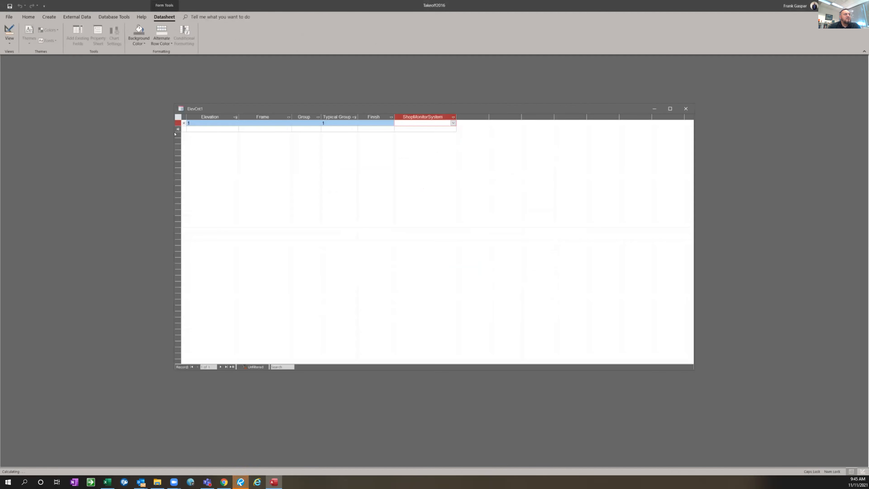
pyautogui.click(183, 123)
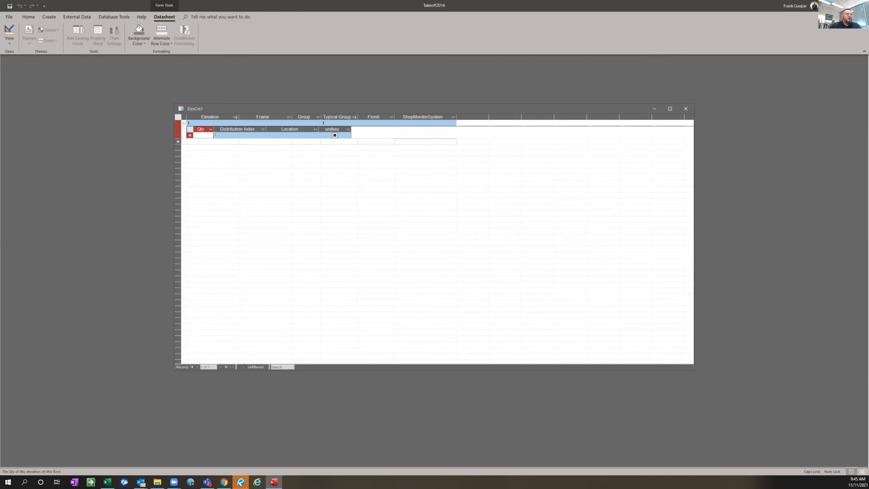
pyautogui.write('40')
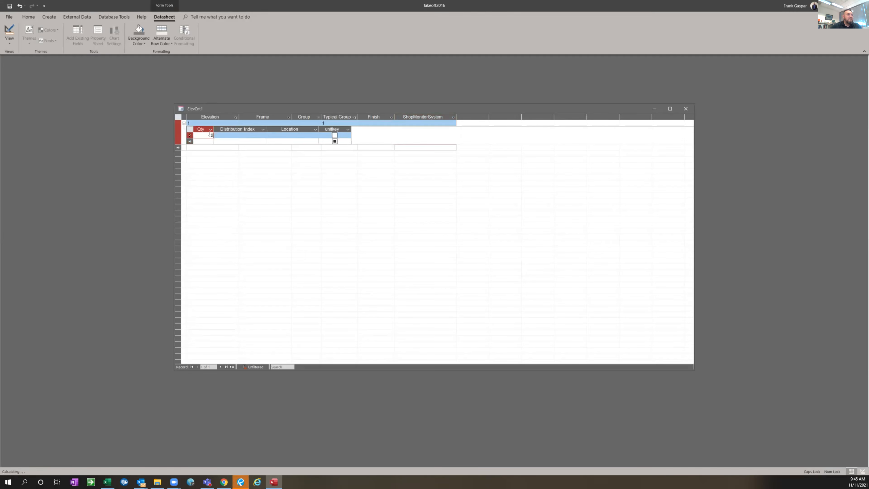
pyautogui.click(225, 133)
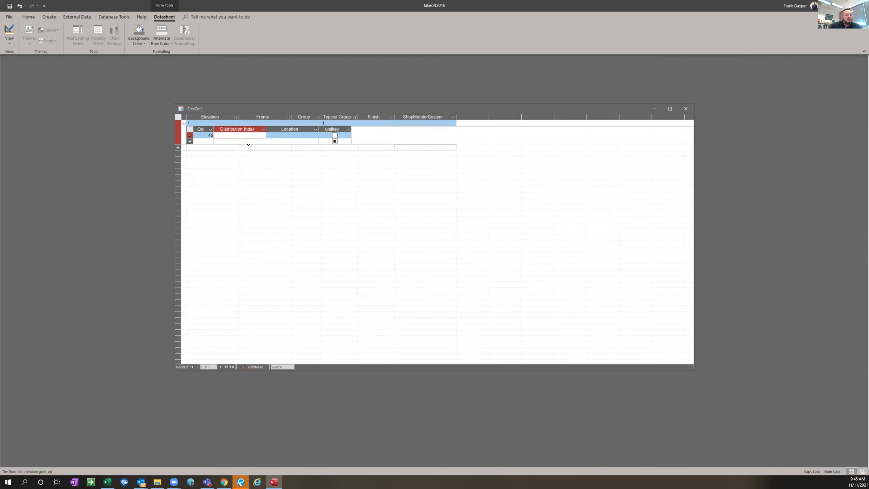
pyautogui.click(271, 133)
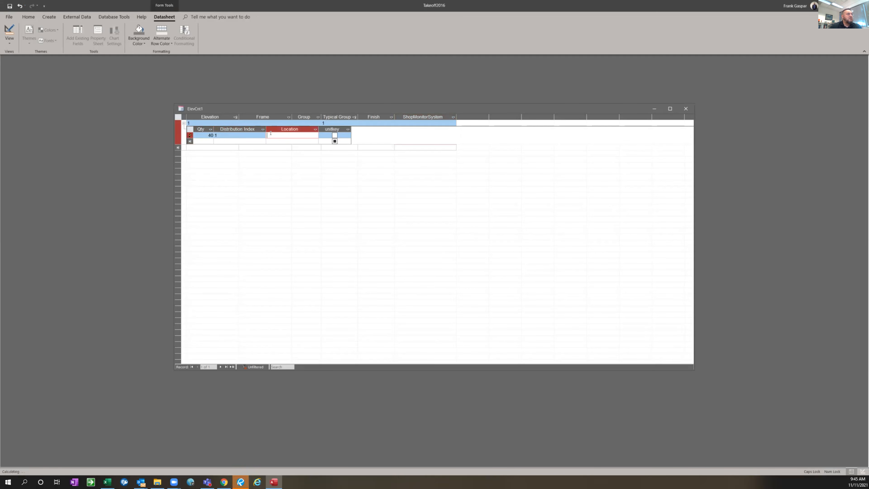
pyautogui.write('1')
pyautogui.click(184, 124)
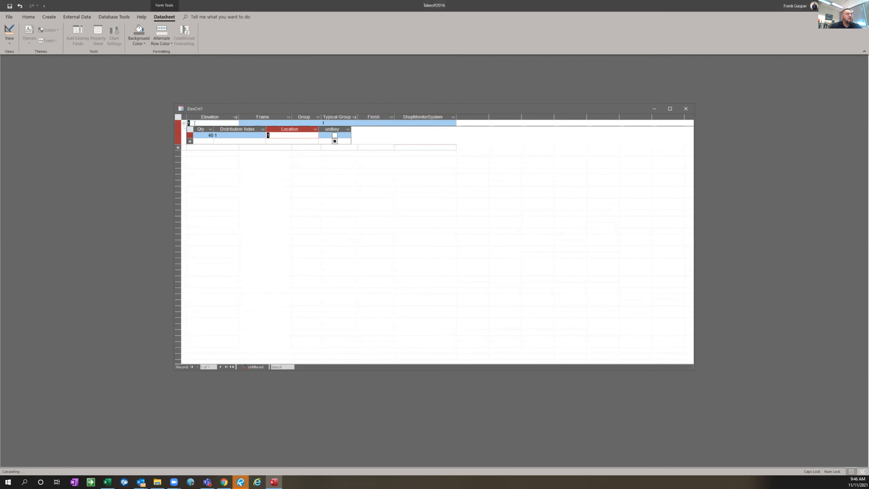
# Check which framing systems can be assigned to elevation 1
pyautogui.click(279, 123)
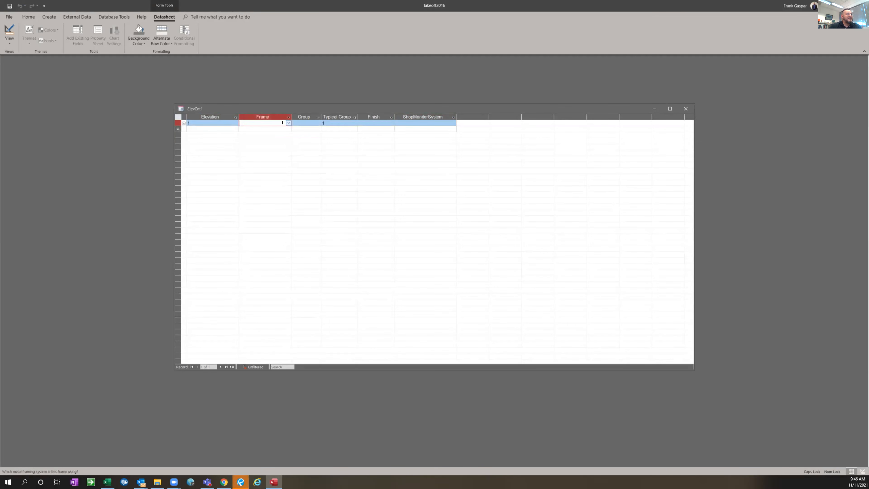
pyautogui.click(288, 124)
pyautogui.click(307, 123)
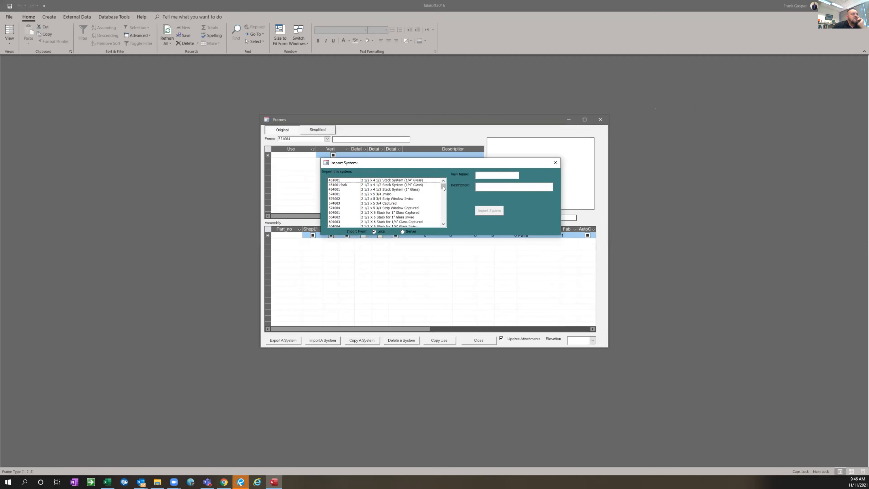
# Find and select the VansHQ UWW rev strip window system in the list of framing systems to import
pyautogui.scroll(-10, 446, 206)
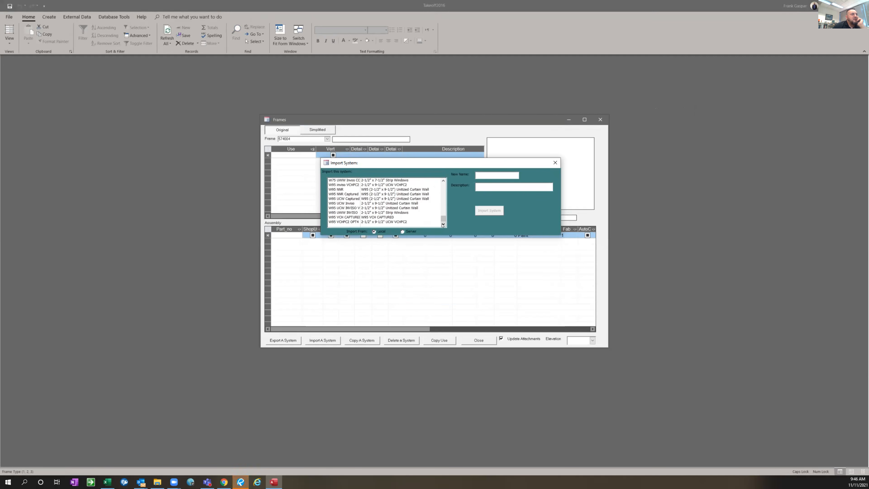
pyautogui.click(442, 181)
pyautogui.click(443, 181)
pyautogui.click(443, 181)
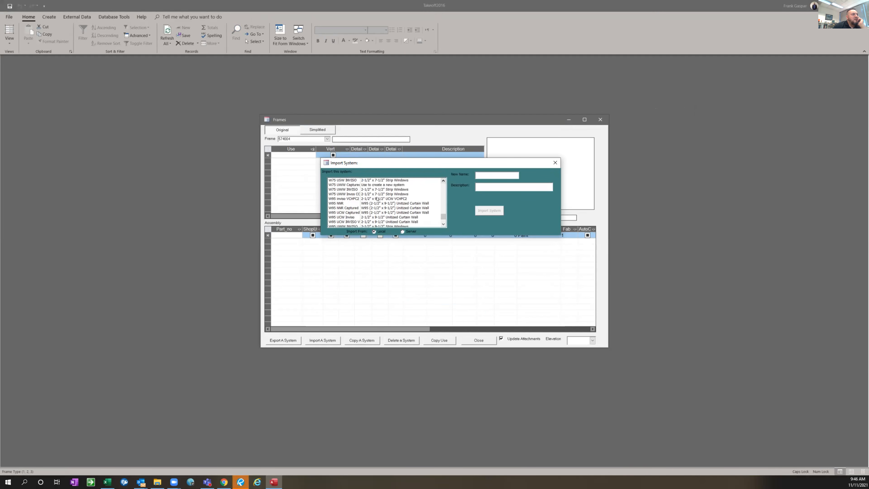
pyautogui.click(444, 181)
pyautogui.click(444, 182)
pyautogui.click(444, 181)
pyautogui.click(443, 181)
pyautogui.click(444, 182)
pyautogui.click(443, 182)
pyautogui.click(444, 182)
pyautogui.click(443, 181)
pyautogui.click(443, 181)
pyautogui.click(444, 181)
pyautogui.click(443, 222)
pyautogui.click(442, 223)
pyautogui.click(442, 223)
pyautogui.click(442, 223)
pyautogui.scroll(-2, 425, 222)
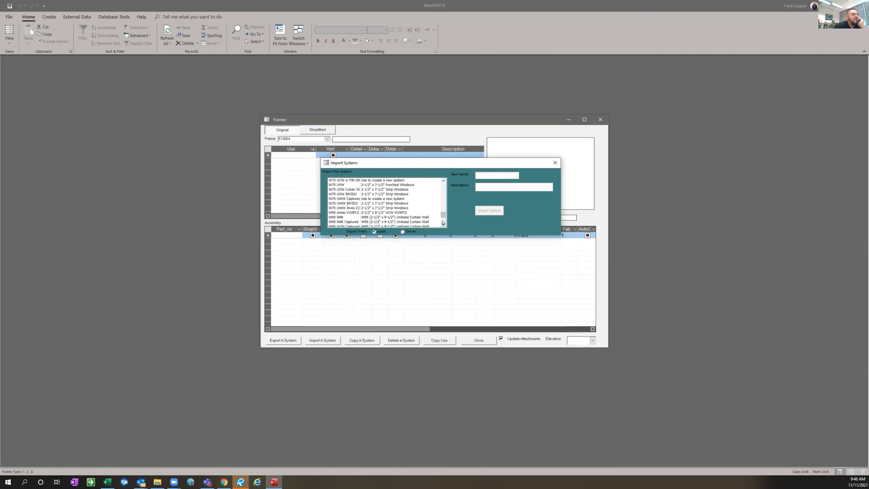
pyautogui.click(444, 224)
pyautogui.click(443, 224)
pyautogui.click(443, 223)
pyautogui.click(444, 224)
pyautogui.click(443, 224)
pyautogui.click(444, 224)
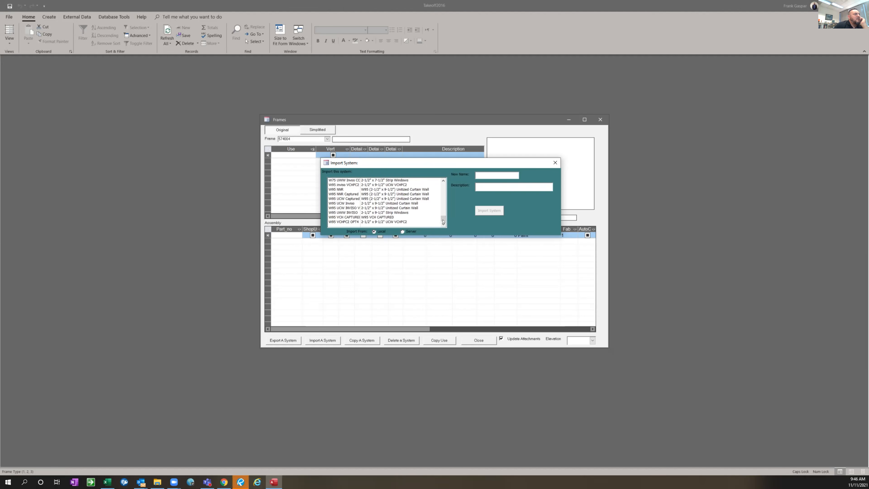
pyautogui.moveTo(443, 217); pyautogui.dragTo(443, 202)
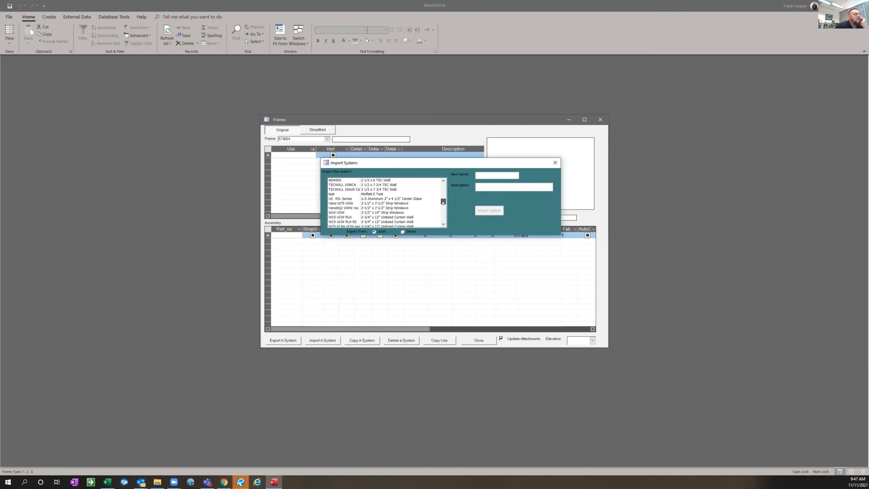
pyautogui.click(354, 204)
pyautogui.click(355, 208)
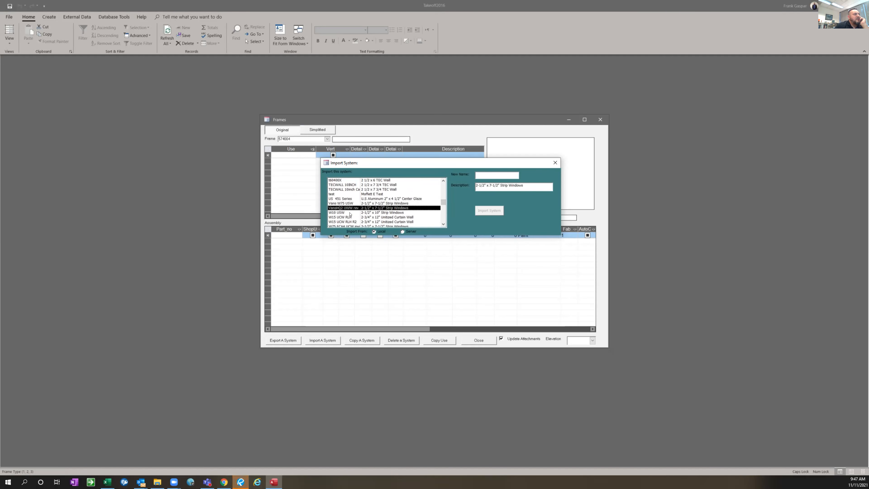
# Import the selected framing system under the new name W75 UWW from VANS
pyautogui.click(481, 173)
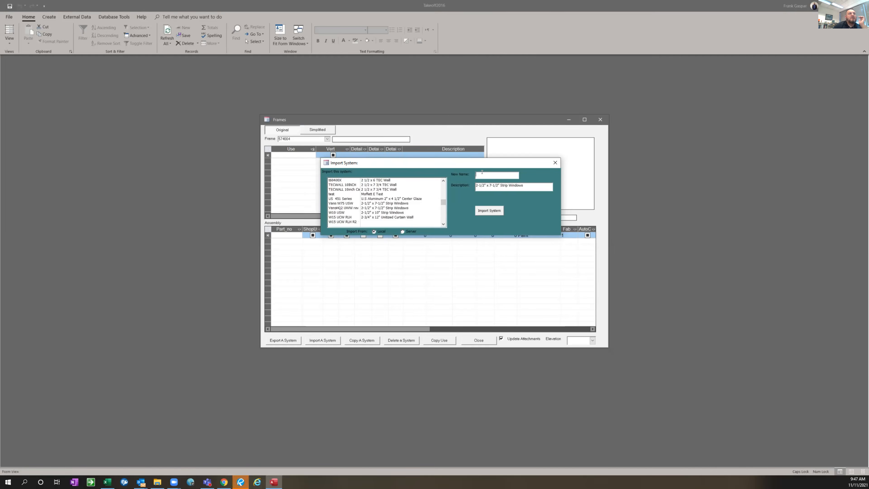
pyautogui.write('w75')
pyautogui.press('capslock')
pyautogui.press('BackSpace')
pyautogui.press('BackSpace')
pyautogui.press('capslock')
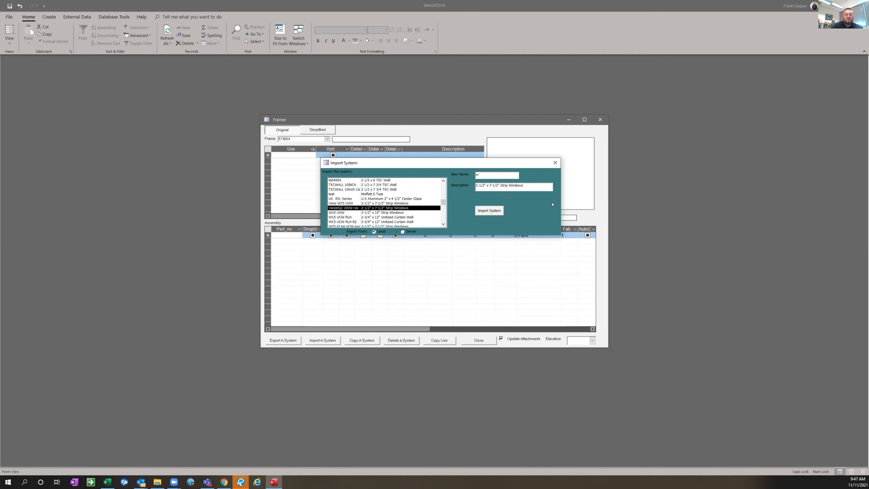
pyautogui.write('75 UWW from VANS')
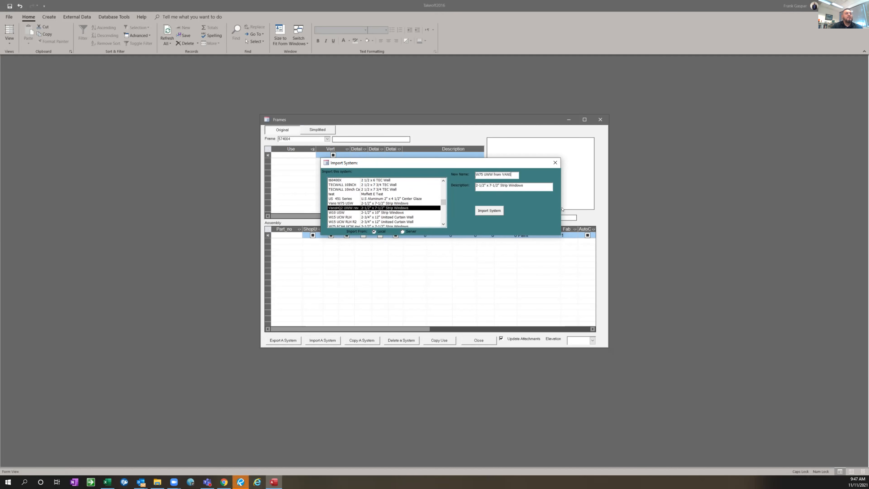
pyautogui.click(486, 212)
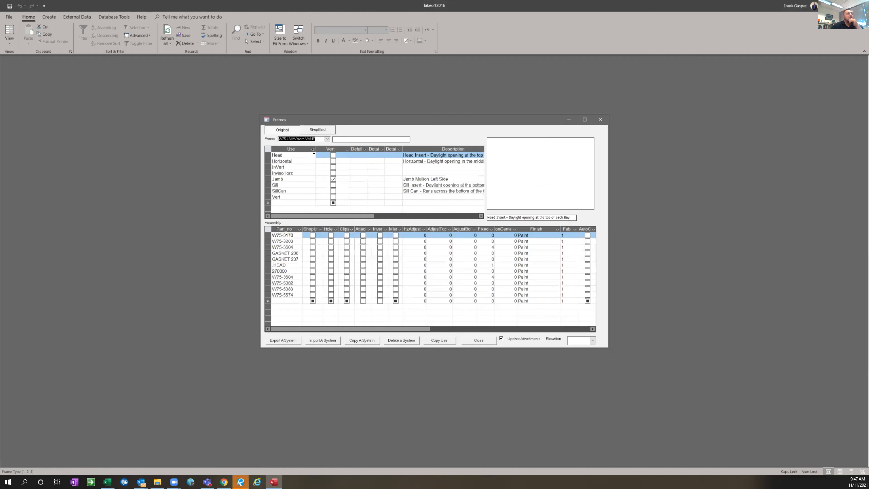
# Review the assembly parts of the imported frame's Head, Horizontal, InVert, InvisoHorz, Sill and SillCan uses, and close the frames form
pyautogui.click(296, 156)
pyautogui.click(296, 160)
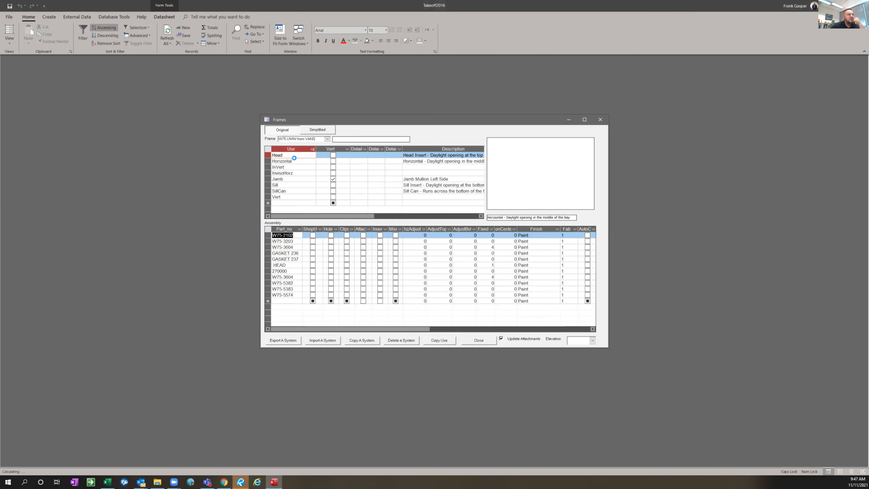
pyautogui.click(286, 167)
pyautogui.press('Down')
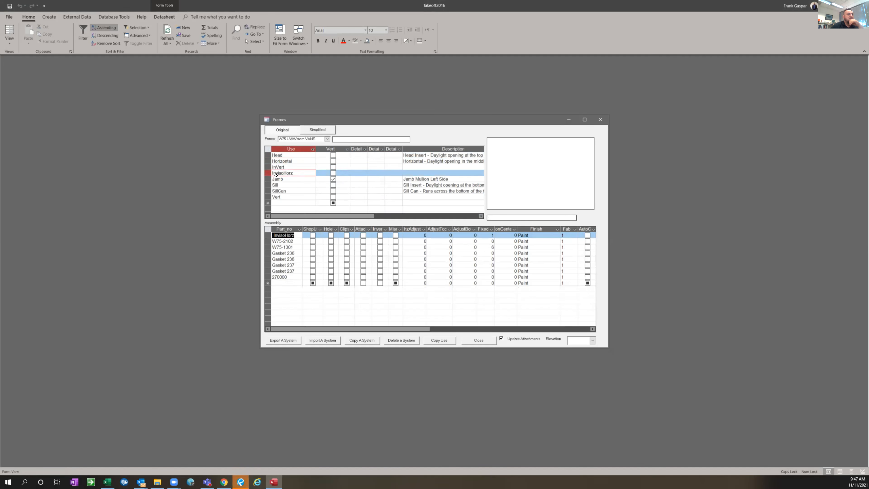
pyautogui.click(277, 185)
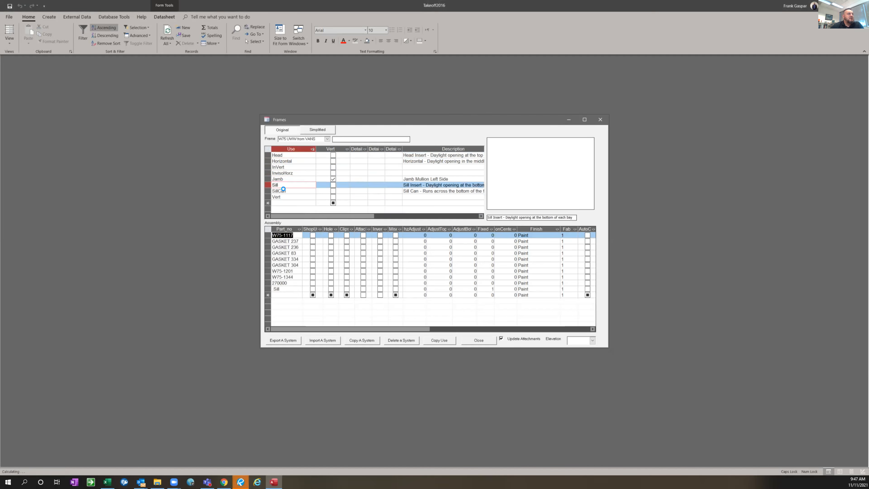
pyautogui.click(283, 189)
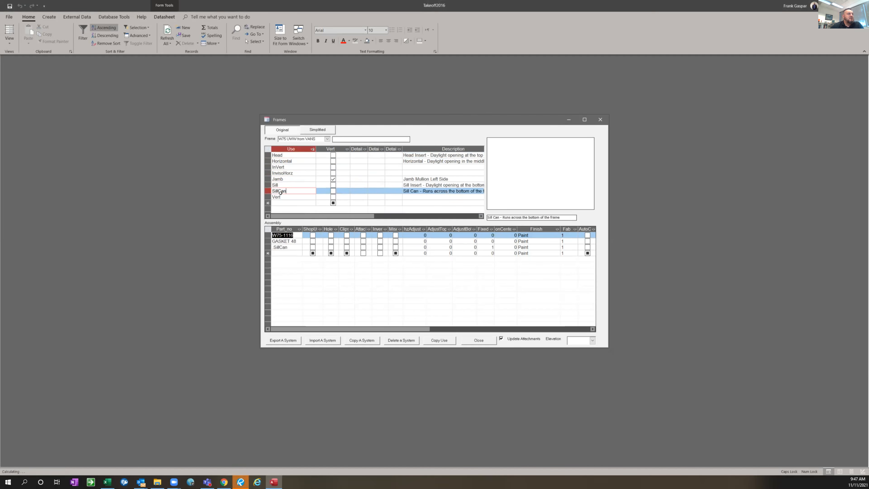
pyautogui.click(599, 119)
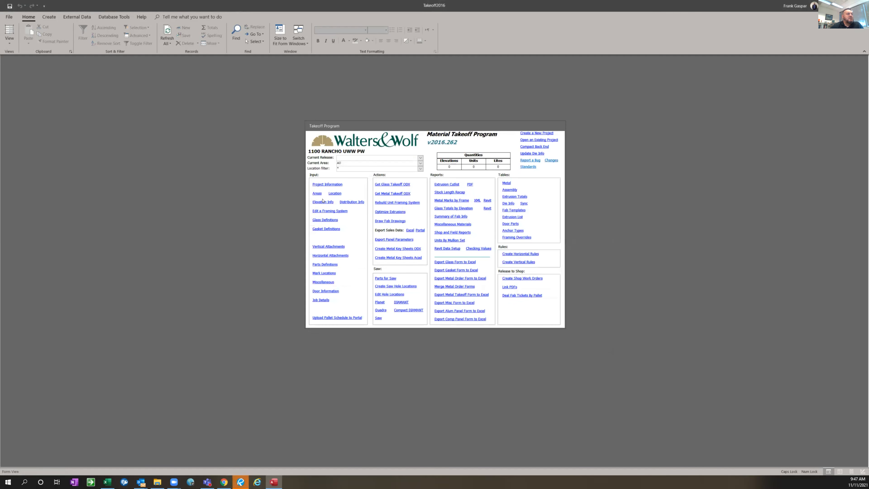
# Assign frame W75 UWW from VANS, group 1 and finish 1 to elevation 1, and close the elevation information
pyautogui.click(340, 211)
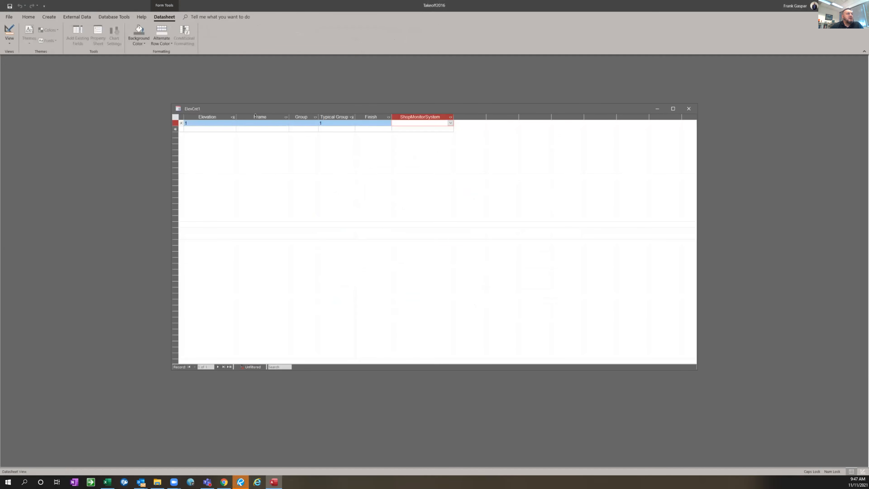
pyautogui.click(260, 123)
pyautogui.click(286, 123)
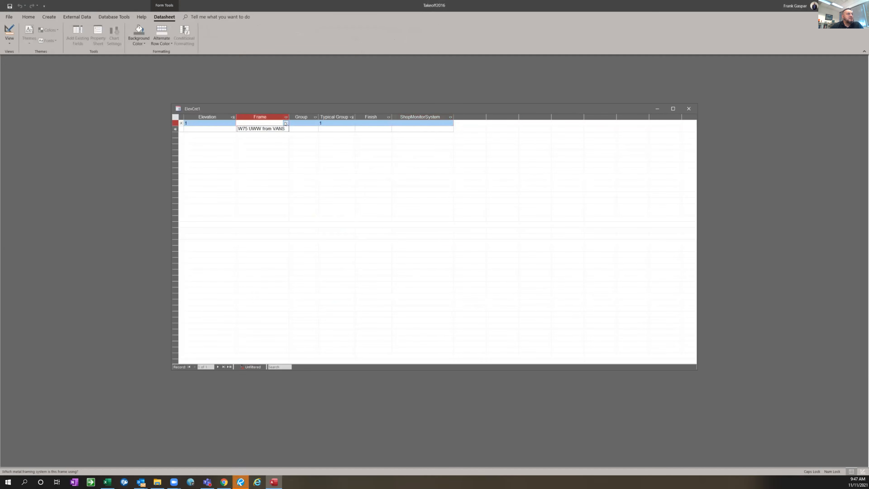
pyautogui.click(273, 128)
pyautogui.press('Tab')
pyautogui.write('1')
pyautogui.click(378, 124)
pyautogui.write('1')
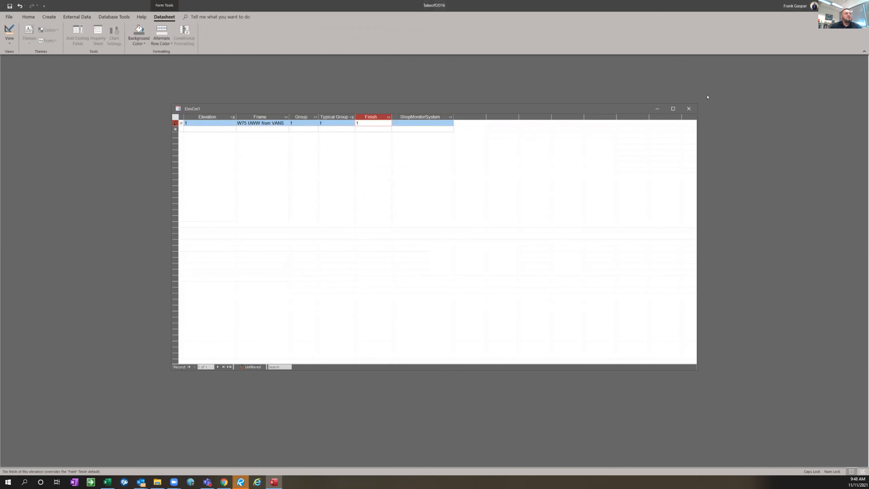
pyautogui.click(689, 108)
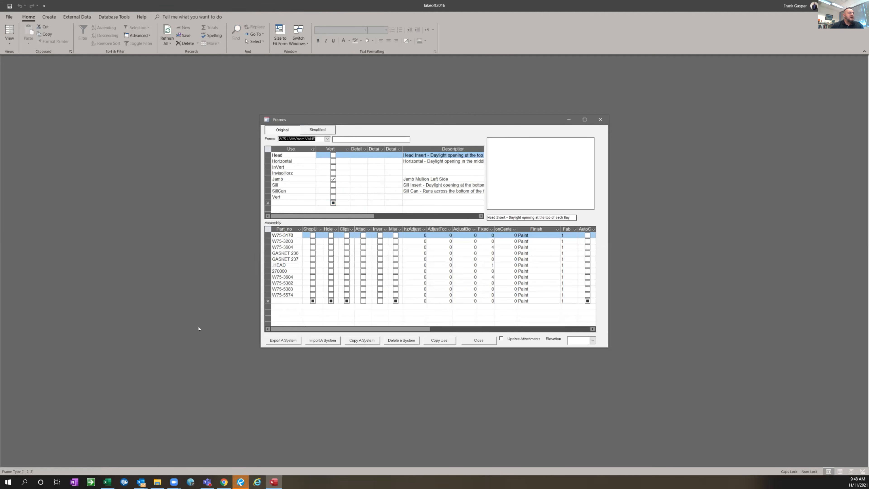
# Review the assembly parts of the frame's Head, Horizontal, InVert, InvisoHorz and Jamb uses
pyautogui.click(287, 154)
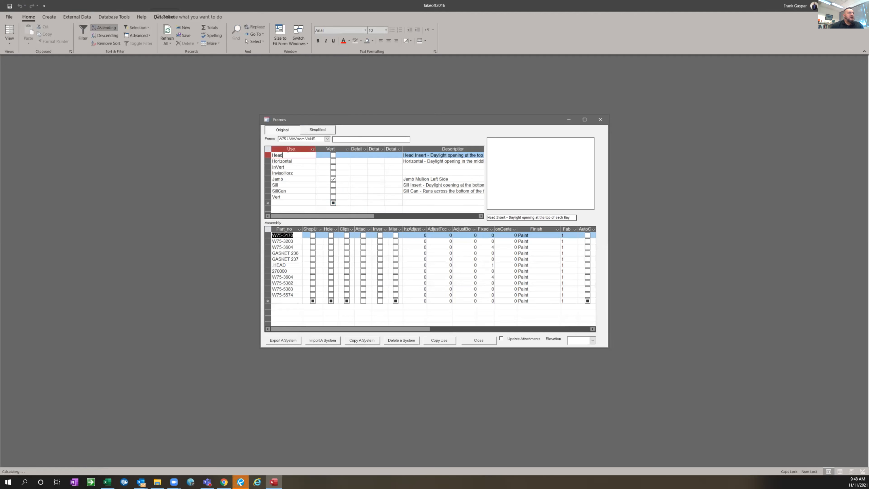
pyautogui.click(298, 160)
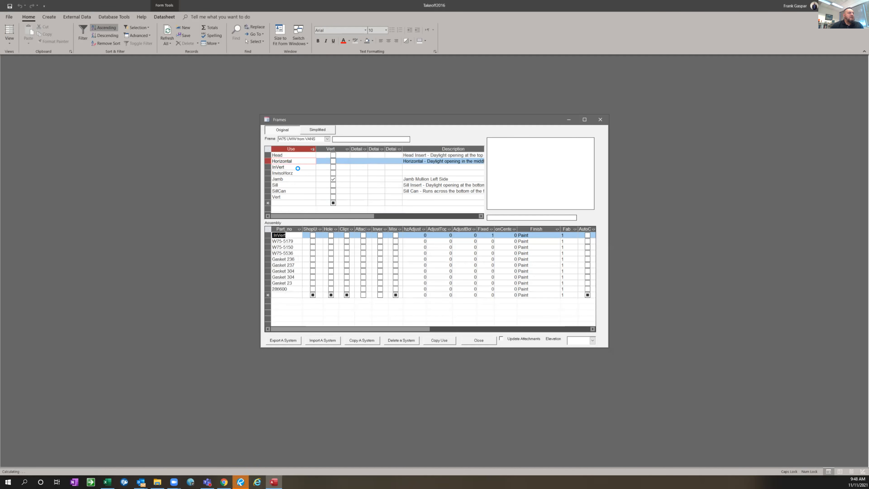
pyautogui.press('Down')
pyautogui.press('Down')
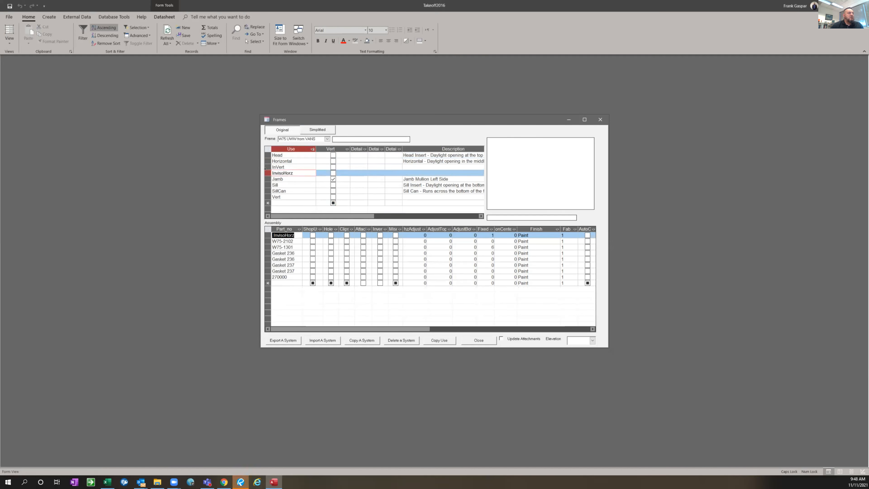
pyautogui.click(286, 177)
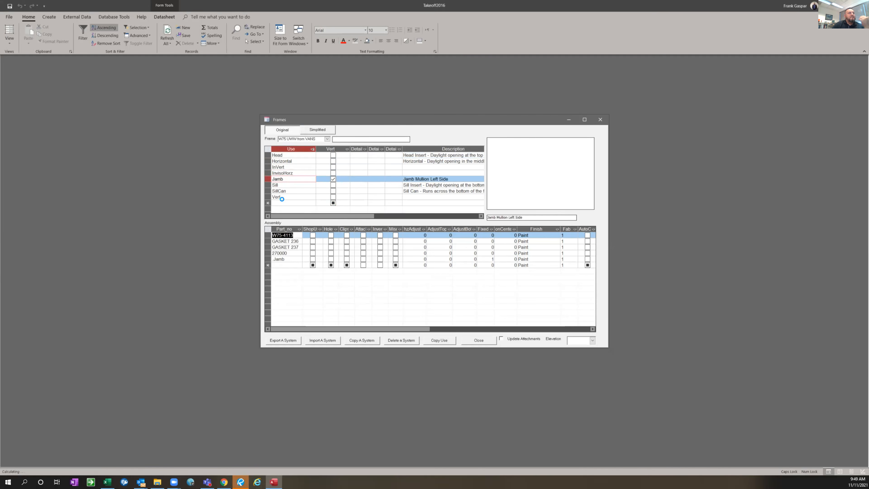
# Add a use named JambL to the W75 UWW from VANS frame and compare its assembly parts with the Jamb use's
pyautogui.click(282, 200)
pyautogui.press('capslock')
pyautogui.write('JambL')
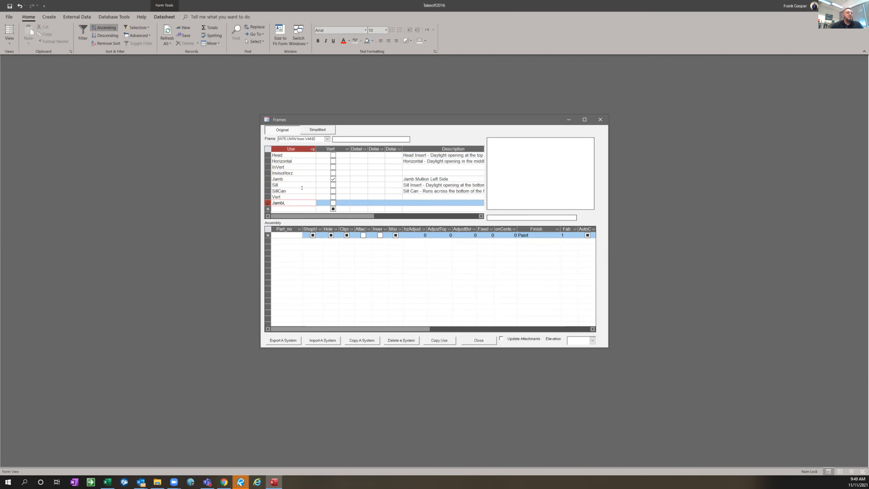
pyautogui.click(292, 179)
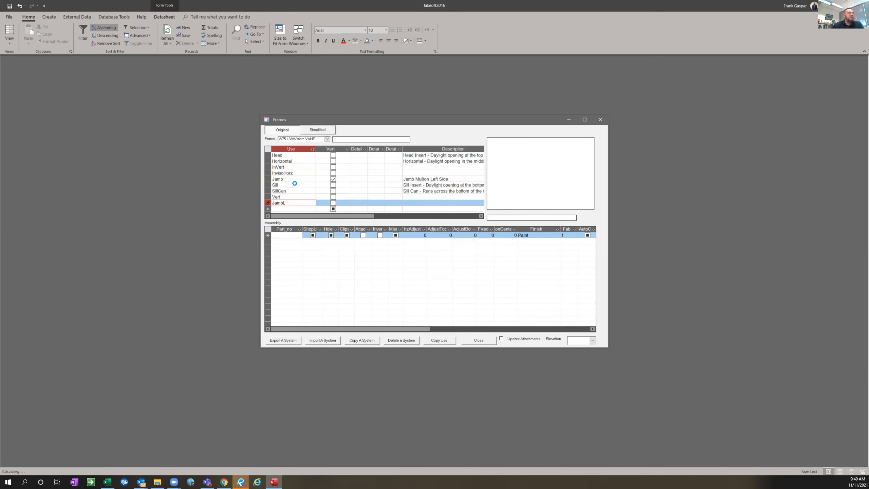
pyautogui.click(291, 200)
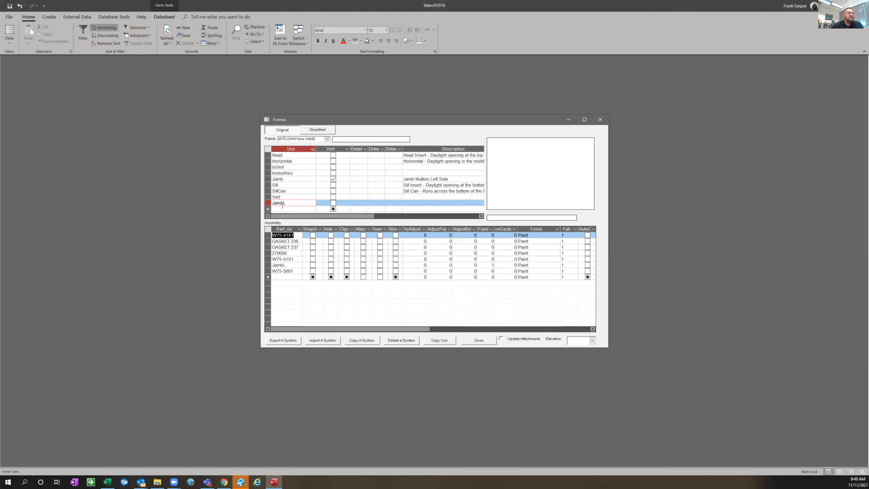
pyautogui.click(291, 178)
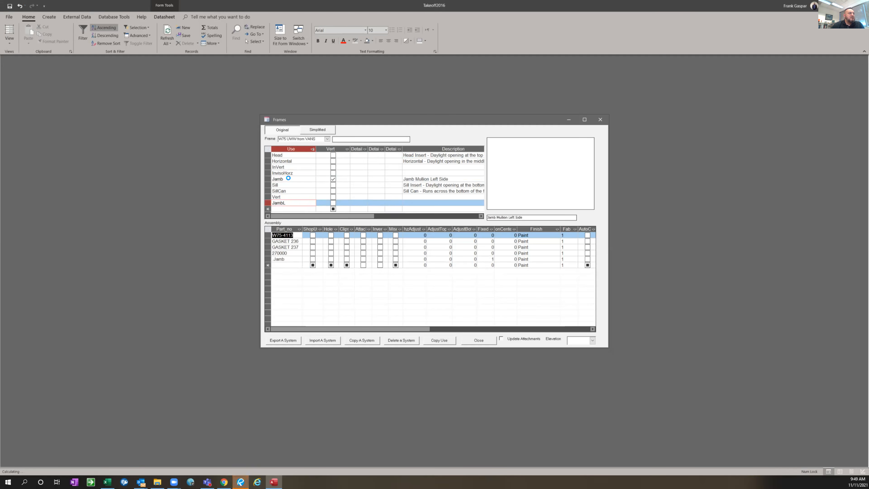
pyautogui.click(287, 201)
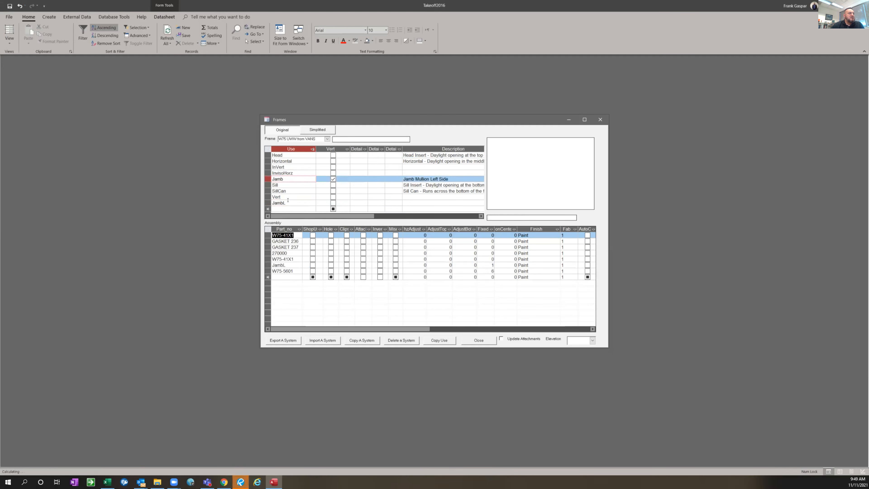
pyautogui.click(288, 179)
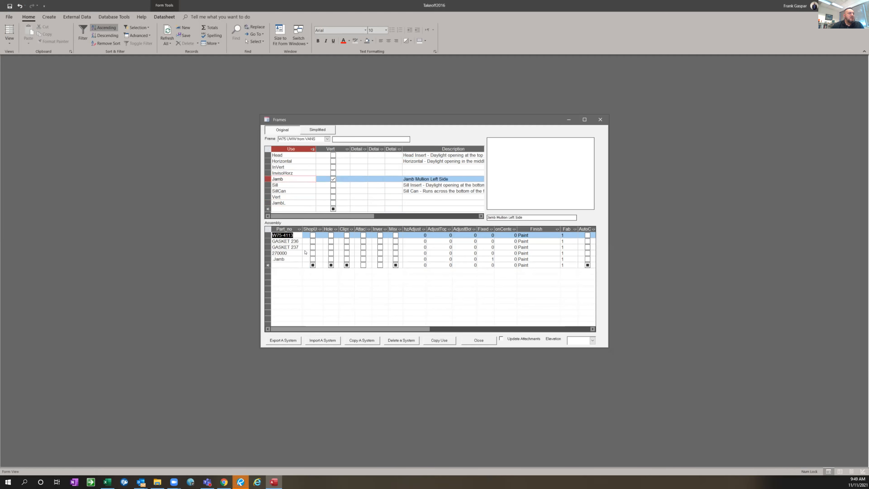
pyautogui.click(267, 235)
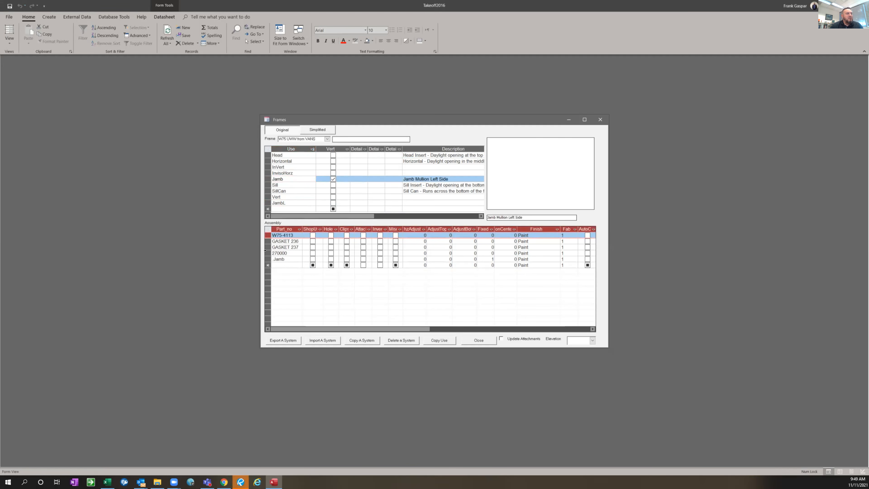
pyautogui.moveTo(267, 253); pyautogui.dragTo(267, 233)
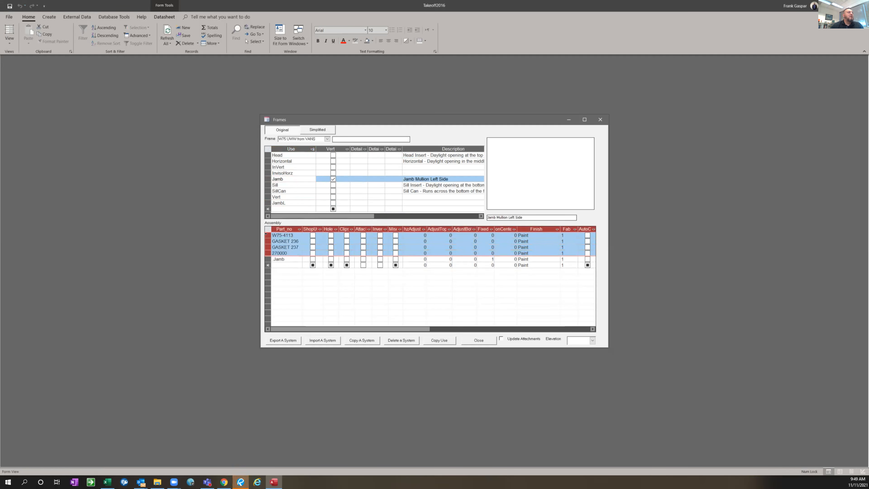
pyautogui.rightClick(267, 235)
pyautogui.click(340, 319)
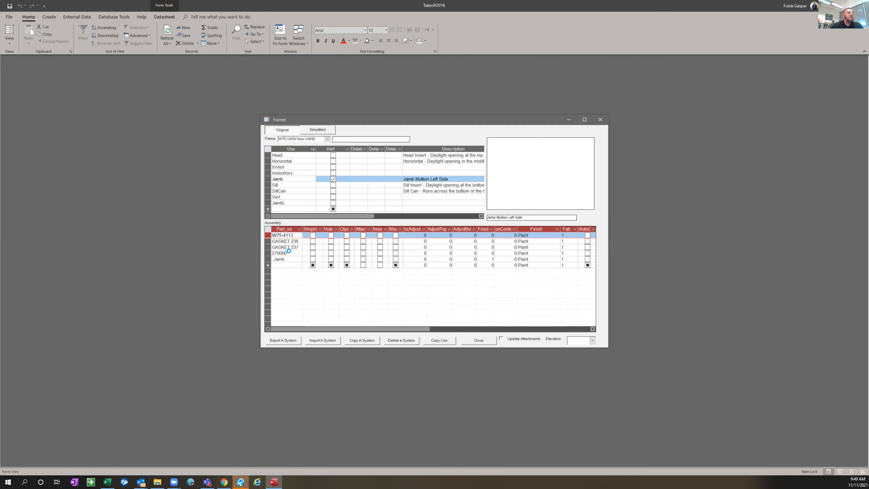
pyautogui.click(290, 252)
pyautogui.click(263, 235)
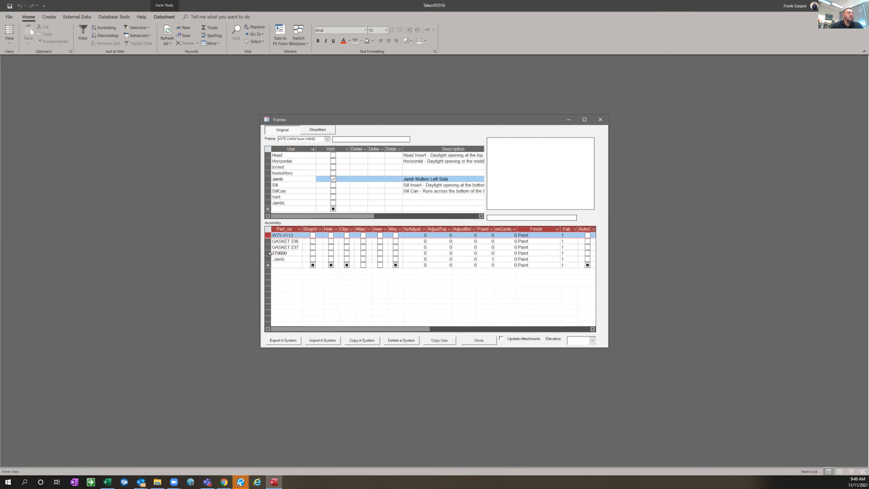
pyautogui.keyDown('shift'); pyautogui.click(262, 253); pyautogui.keyUp('shift')
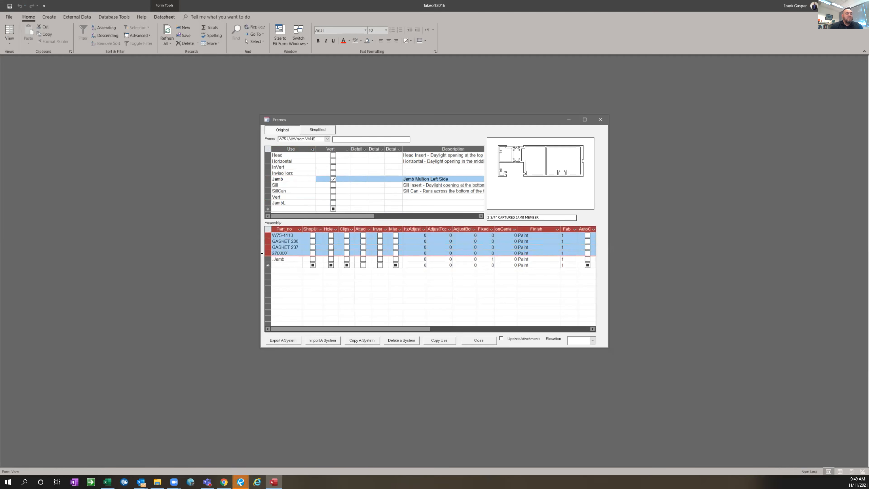
pyautogui.rightClick(265, 245)
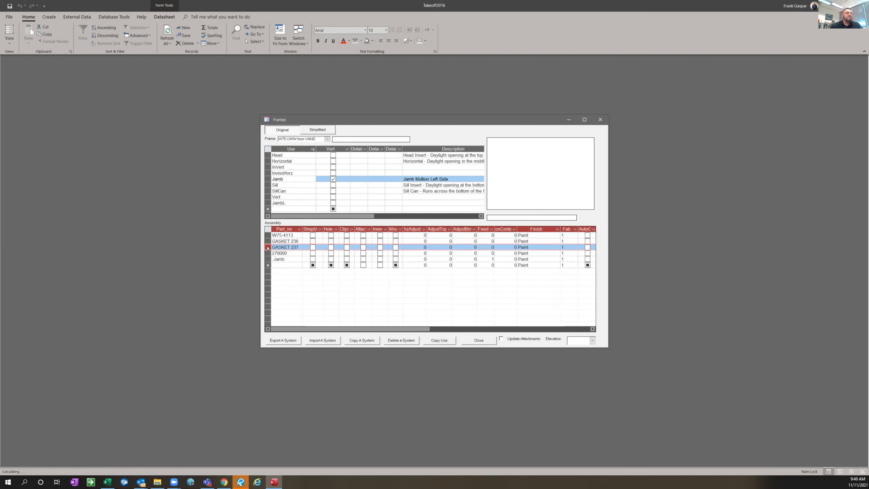
pyautogui.click(265, 246)
pyautogui.click(266, 252)
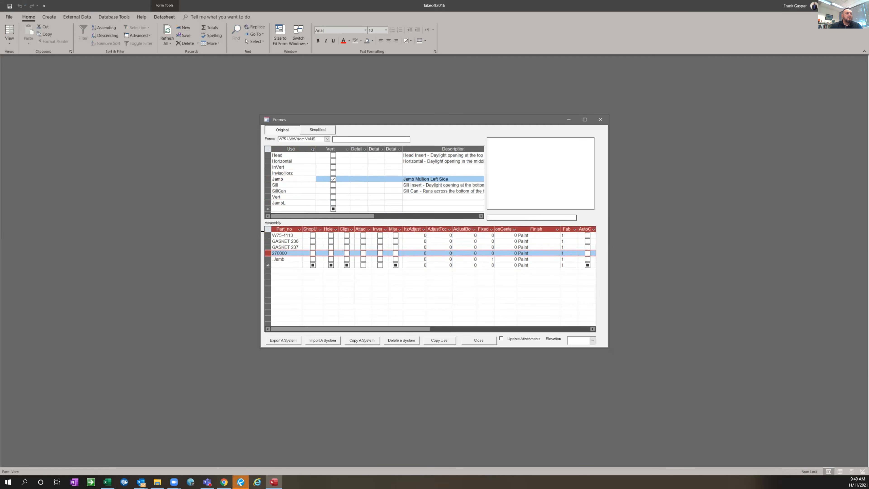
# Copy all of the Jamb use's assembly parts and paste them over the assembly parts of the JambL use
pyautogui.moveTo(266, 235); pyautogui.dragTo(267, 265)
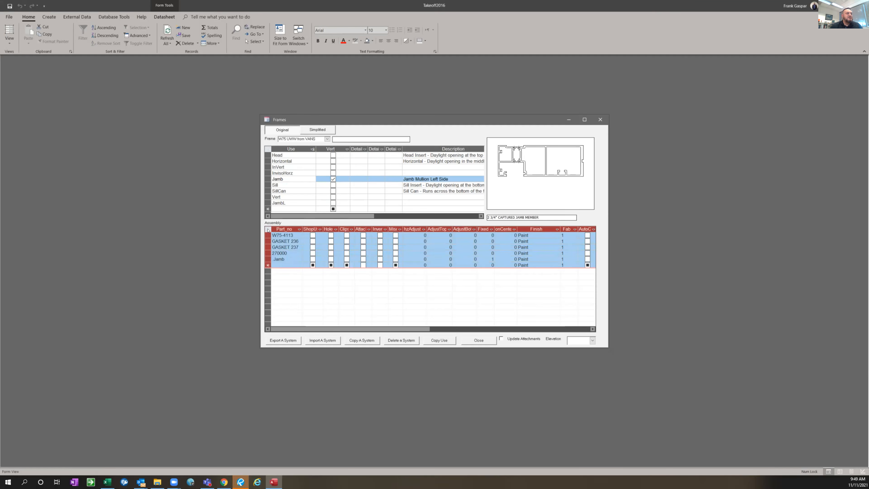
pyautogui.rightClick(268, 230)
pyautogui.click(312, 248)
pyautogui.click(284, 202)
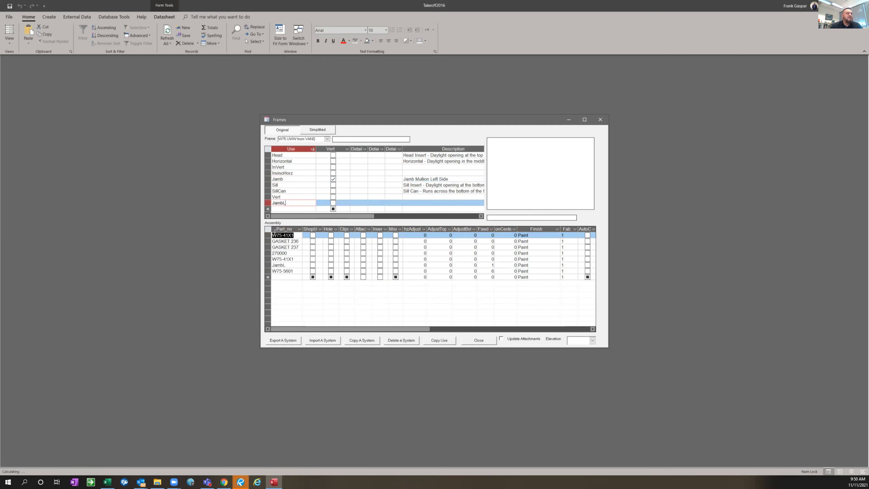
pyautogui.click(268, 230)
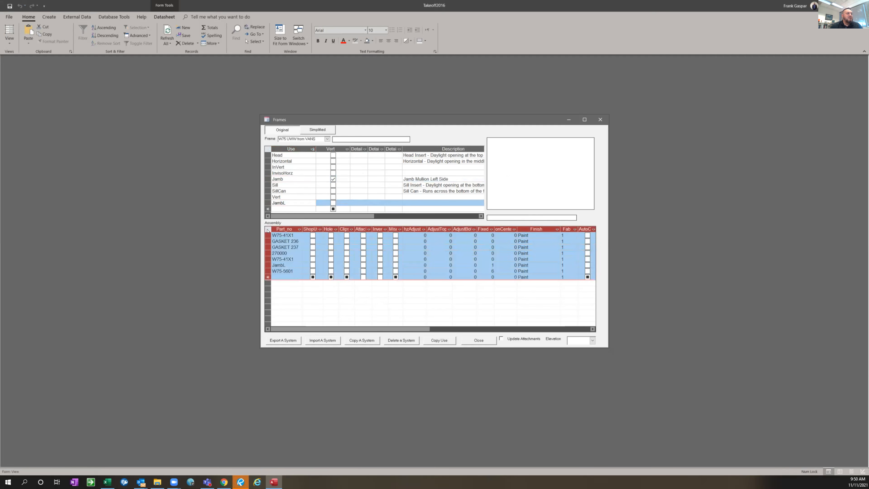
pyautogui.rightClick(267, 231)
pyautogui.click(290, 268)
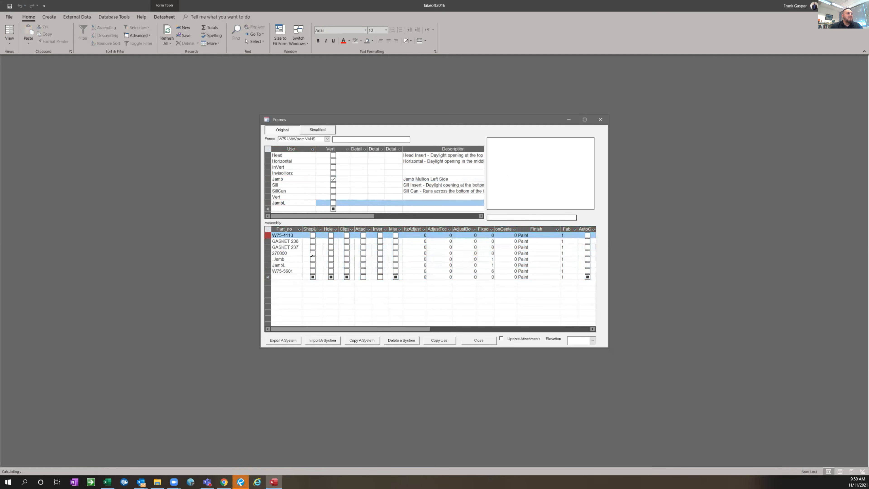
# Delete the Jamb part from the JambL use's assembly
pyautogui.click(286, 265)
pyautogui.click(266, 256)
pyautogui.press('Delete')
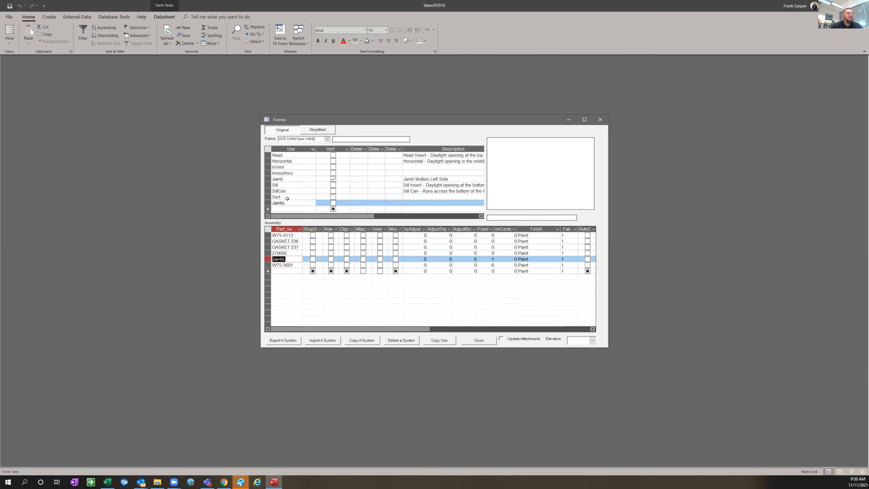
# Compare the assembly parts of the Jamb and JambL uses, including GASKET 236 and W75-5601
pyautogui.click(287, 181)
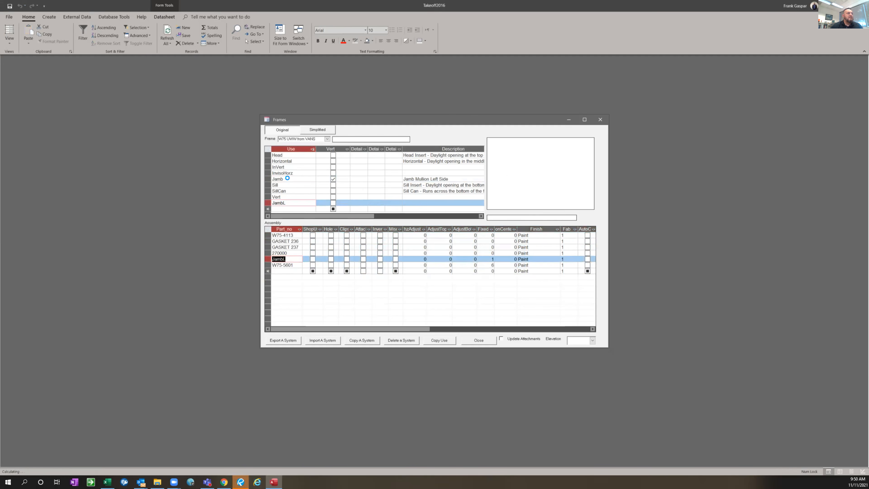
pyautogui.click(287, 201)
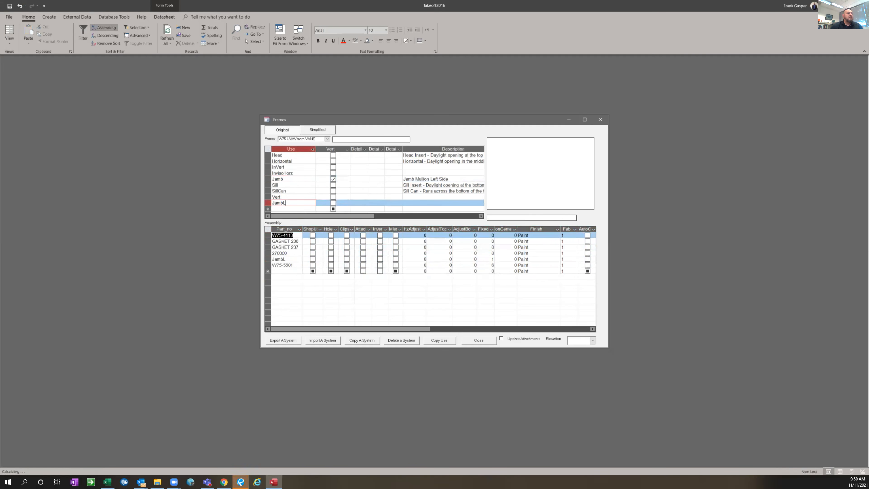
pyautogui.click(287, 178)
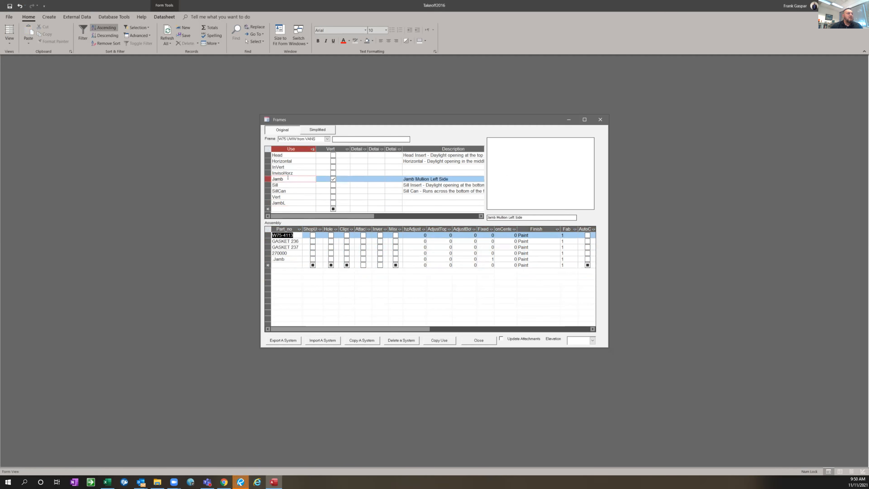
pyautogui.click(289, 202)
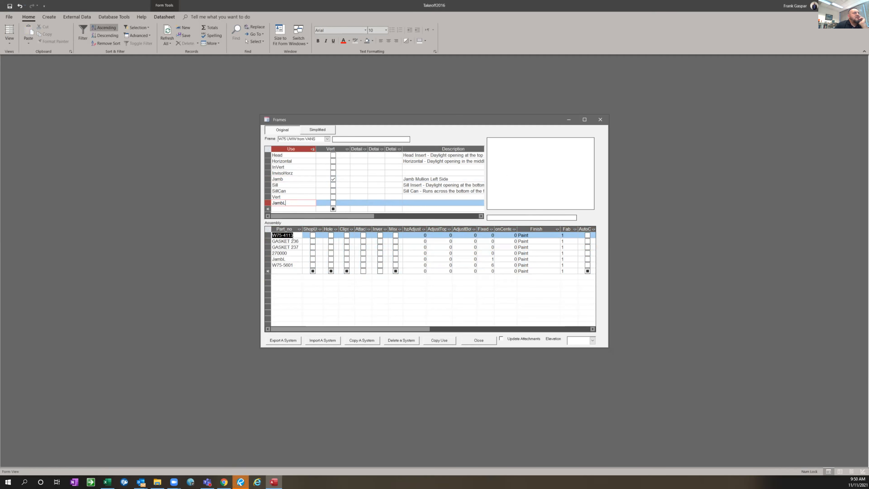
pyautogui.click(283, 179)
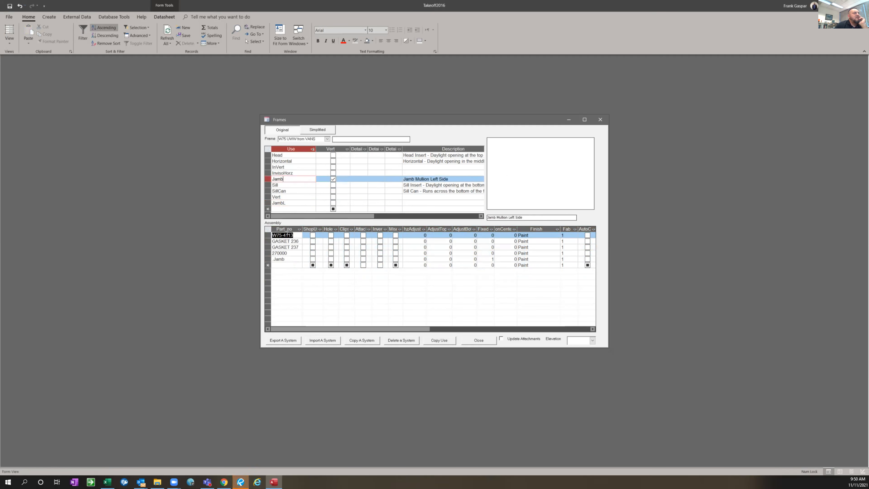
pyautogui.click(296, 241)
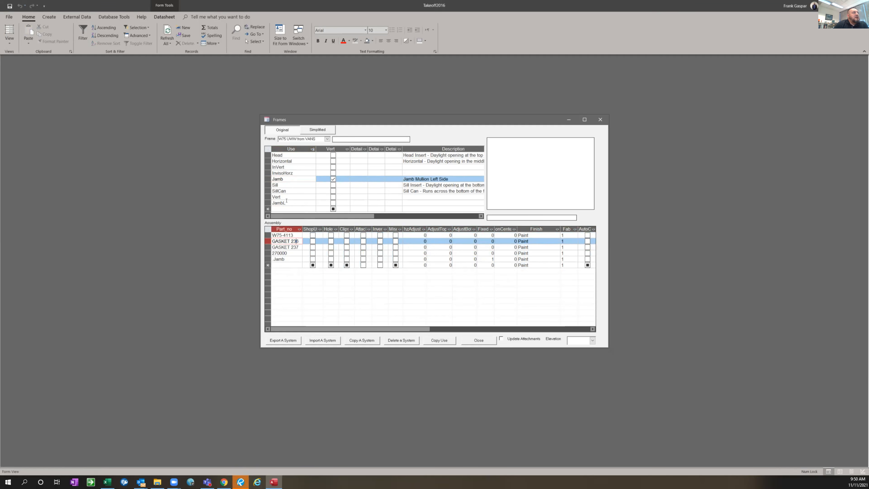
pyautogui.click(286, 202)
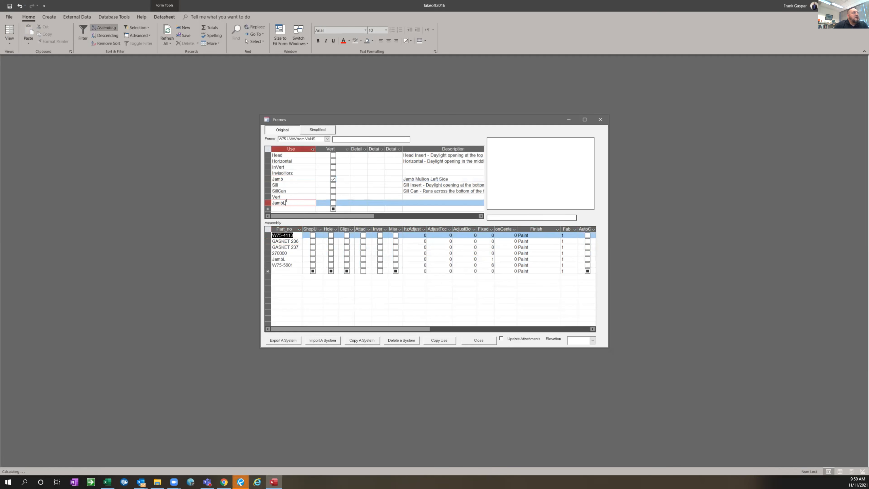
pyautogui.click(289, 259)
pyautogui.click(294, 265)
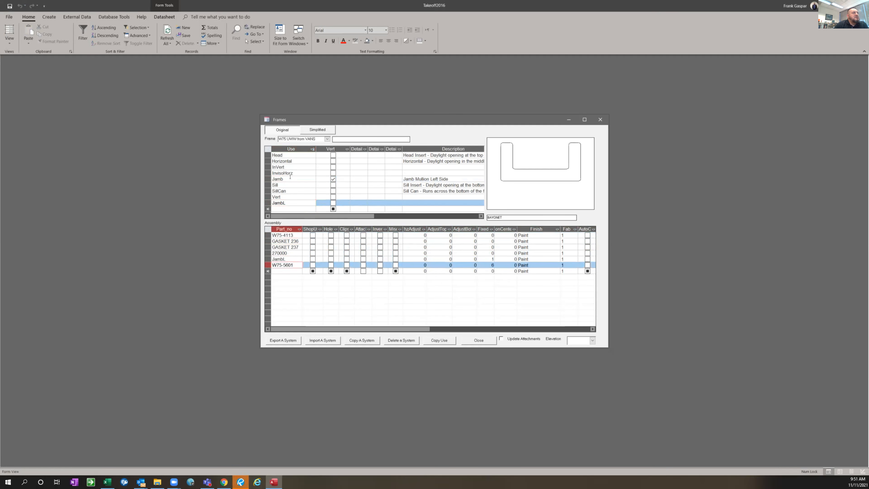
pyautogui.click(287, 177)
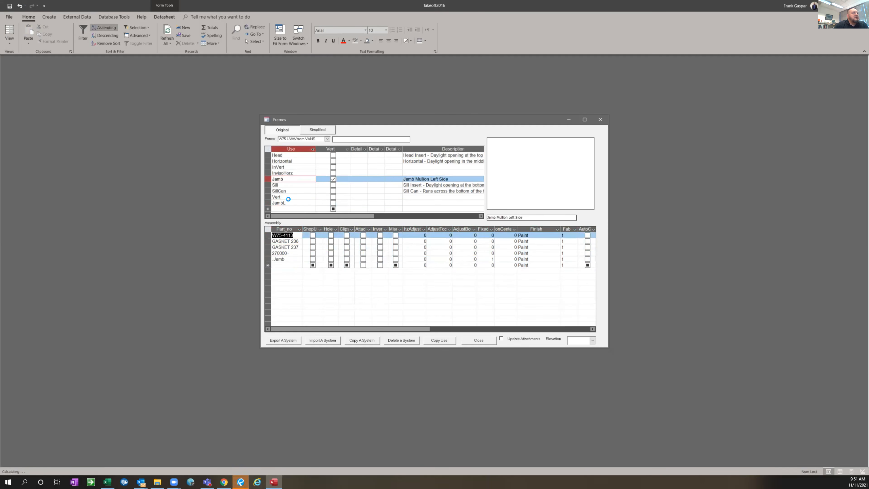
# Delete parts W75-5601, GASKET 236 and GASKET 237 from the JambL use's assembly and return to the Jamb use
pyautogui.click(288, 202)
pyautogui.rightClick(268, 266)
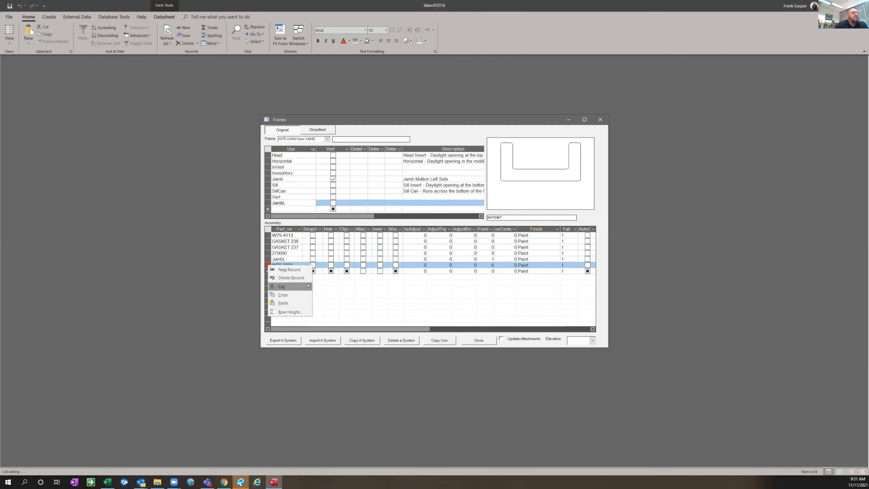
pyautogui.click(294, 279)
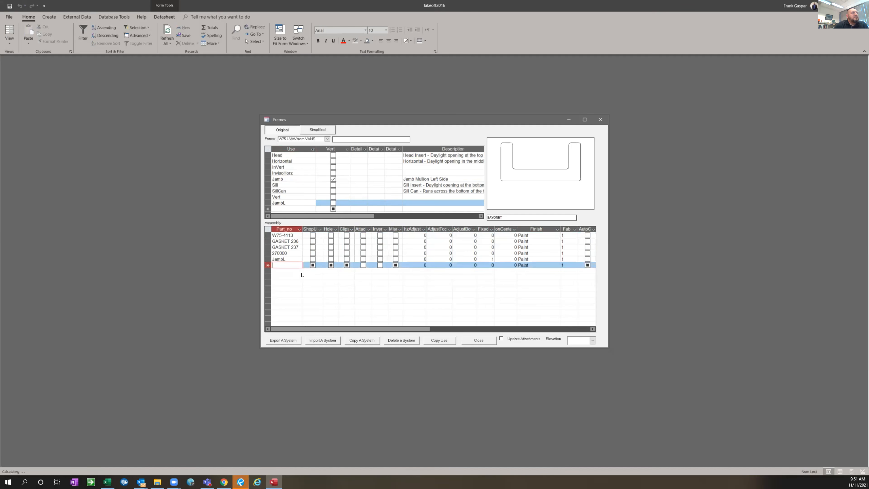
pyautogui.click(268, 241)
pyautogui.keyDown('shift'); pyautogui.click(262, 245); pyautogui.keyUp('shift')
pyautogui.press('Delete')
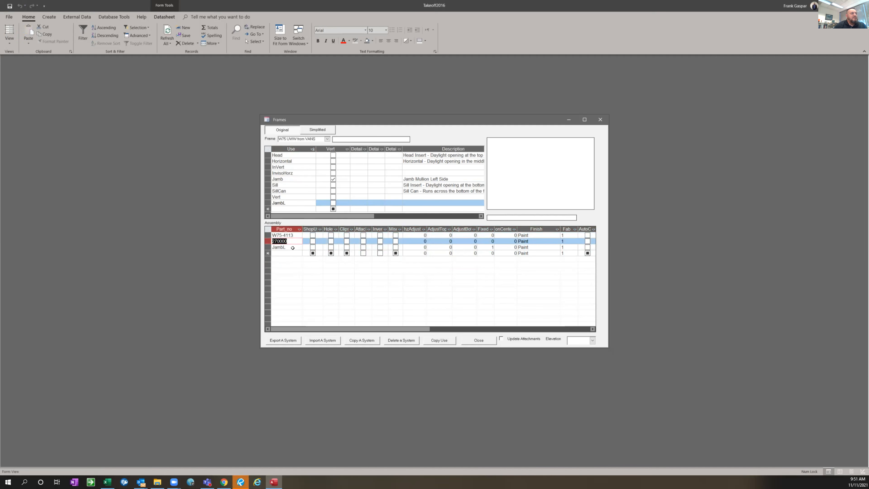
pyautogui.press('Down')
pyautogui.click(296, 179)
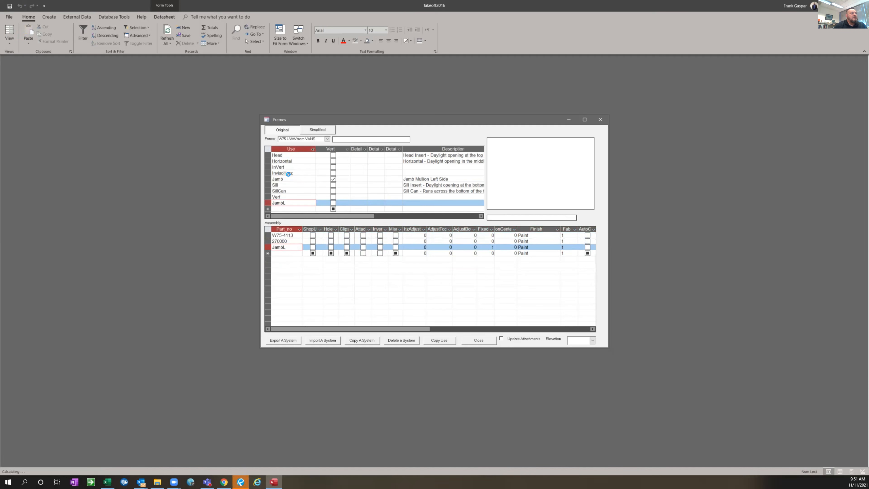
# Review parts 270000 and W75-4113 in the JambL use's assembly, including the W75-4113 profile preview
pyautogui.click(293, 202)
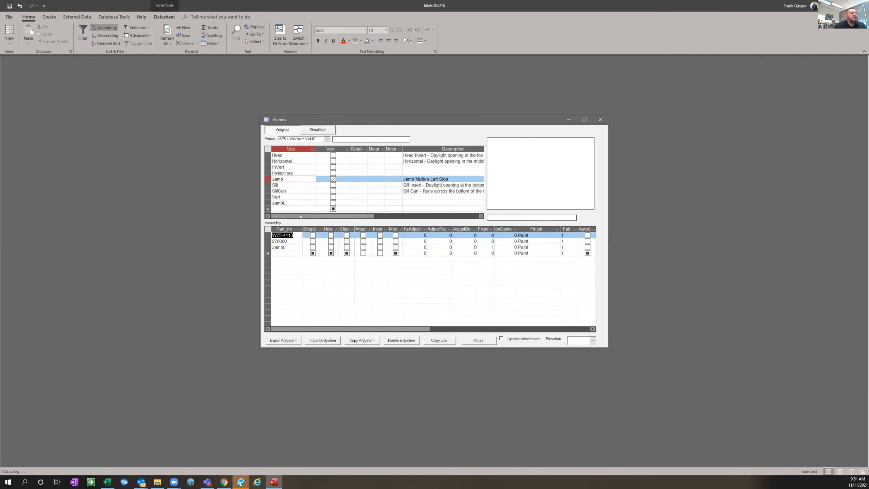
pyautogui.click(291, 241)
pyautogui.click(293, 235)
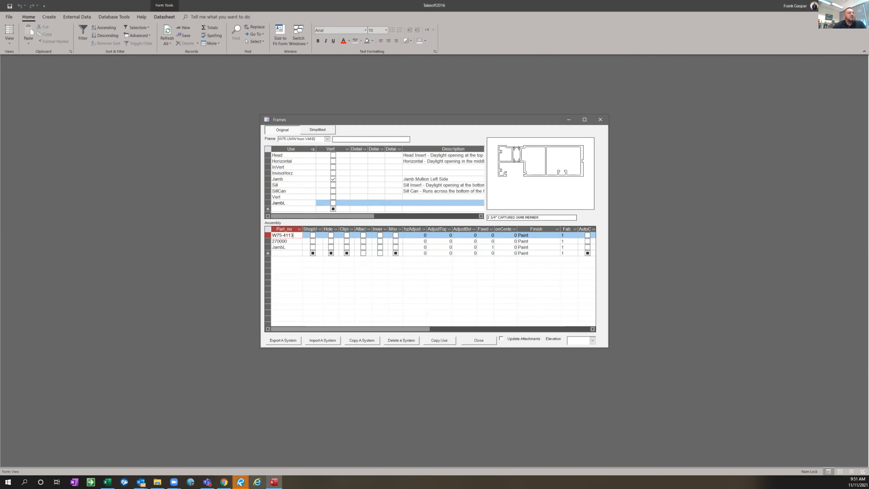
# Start AutoCAD 2016 and open drawing 301 from the Take-offs folder
pyautogui.click(4, 482)
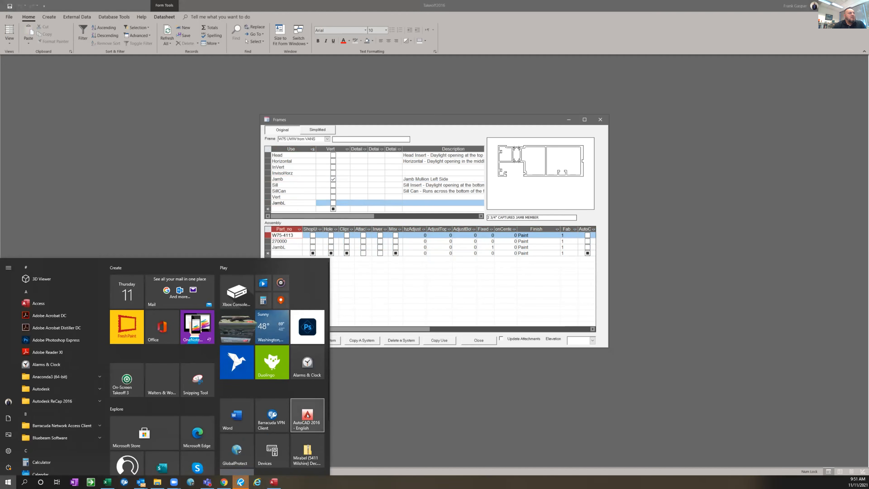
pyautogui.click(308, 414)
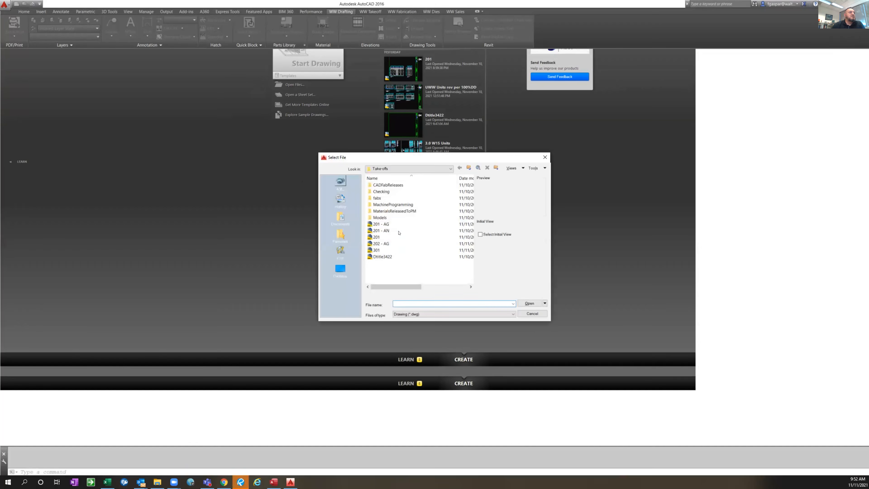
pyautogui.click(379, 250)
pyautogui.click(532, 305)
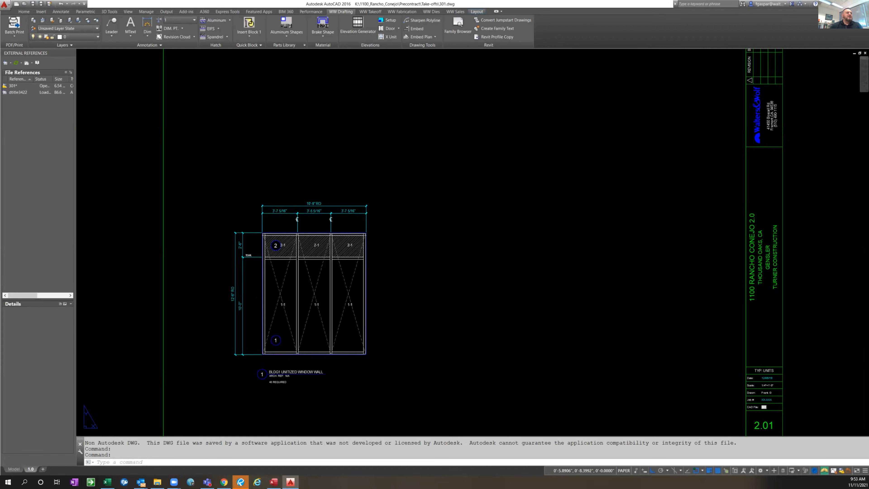
pyautogui.write('lmm')
pyautogui.press('Return')
pyautogui.scroll(2, 260, 285)
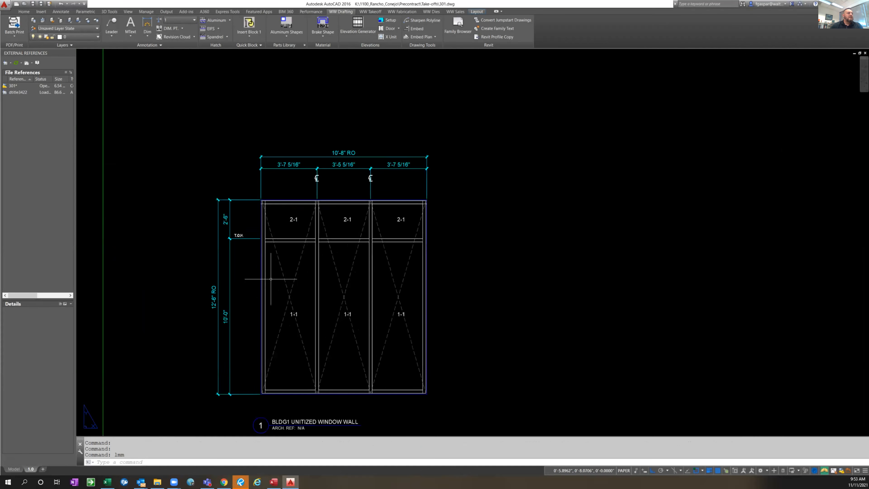
pyautogui.scroll(2, 271, 279)
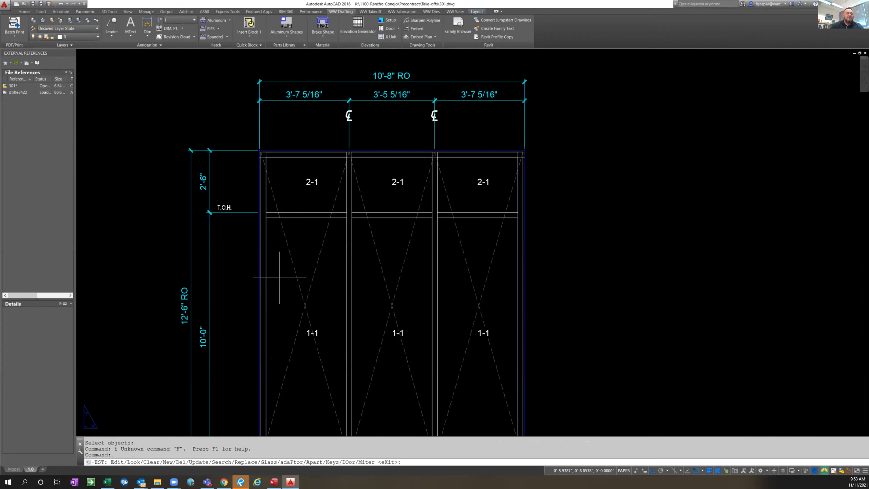
pyautogui.press('Escape')
pyautogui.press('Escape')
pyautogui.write('lmm')
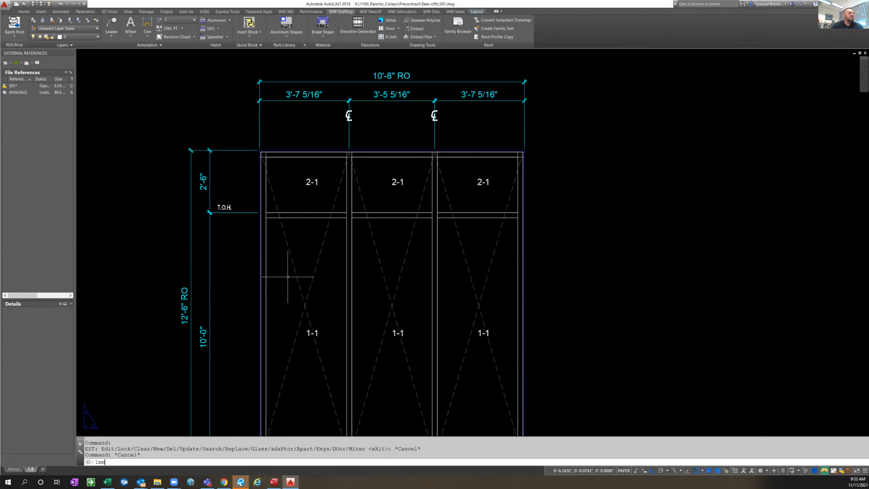
pyautogui.press('Return')
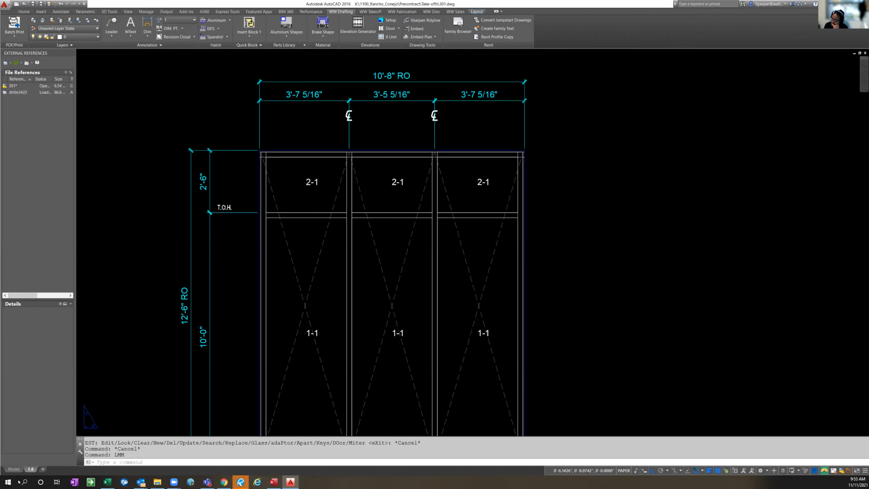
# Switch to model space, run LMM and -EST on the window wall elevation, and examine where the jamb meets the horizontal below the 2-1 lites
pyautogui.click(19, 469)
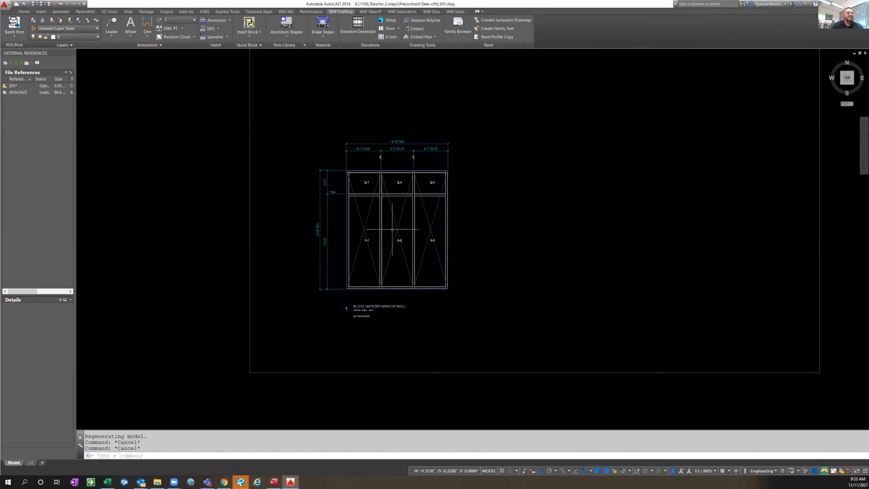
pyautogui.write('lmm')
pyautogui.press('Return')
pyautogui.write('-est')
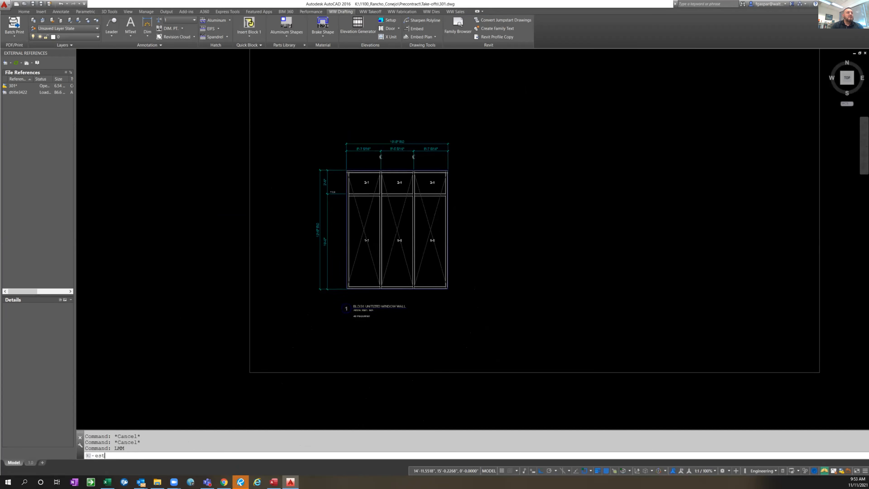
pyautogui.press('Return')
pyautogui.write('l')
pyautogui.press('Return')
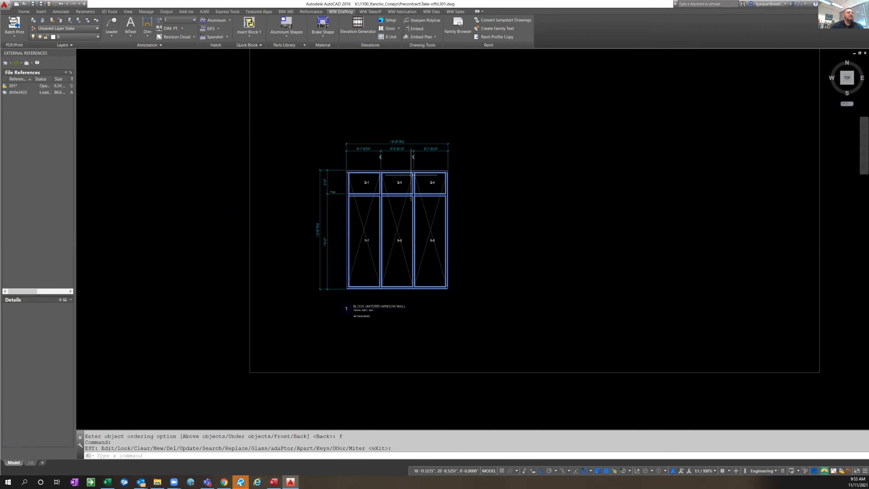
pyautogui.scroll(6, 382, 189)
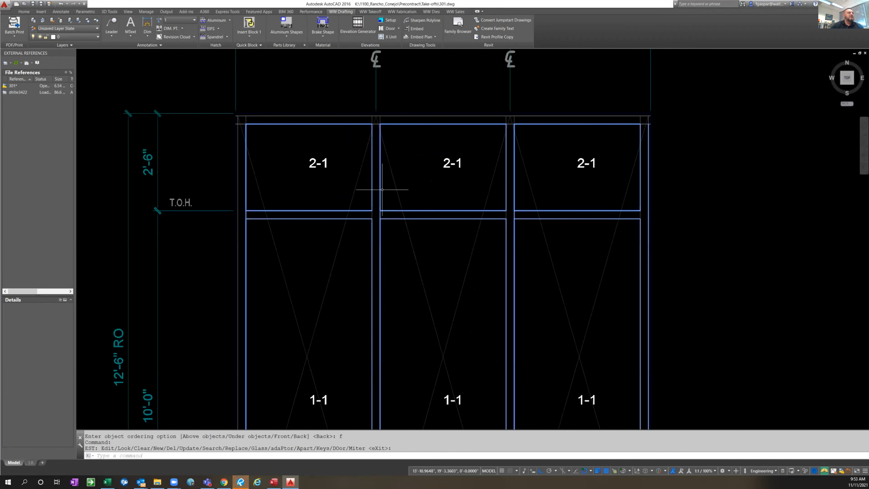
pyautogui.scroll(2, 254, 216)
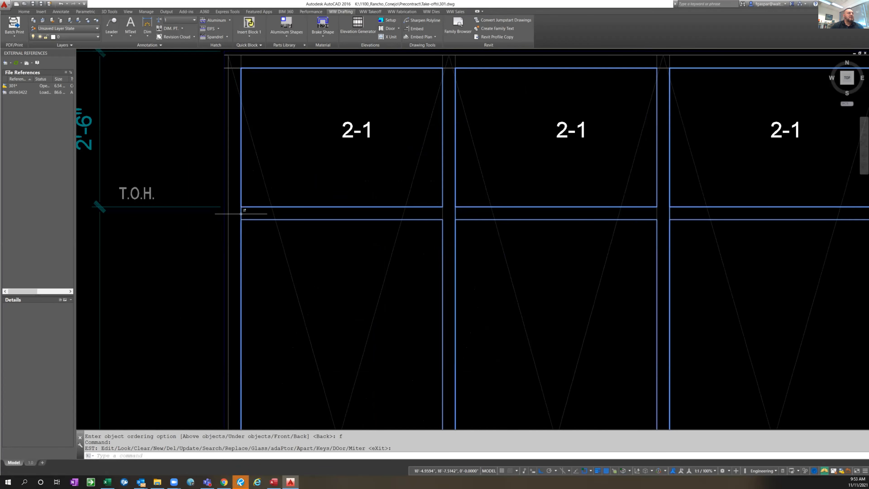
pyautogui.moveTo(241, 213)
# Return to the Takeoff2016 Access database and rename the JambL part in the JambL use's assembly to .JambL
pyautogui.click(273, 482)
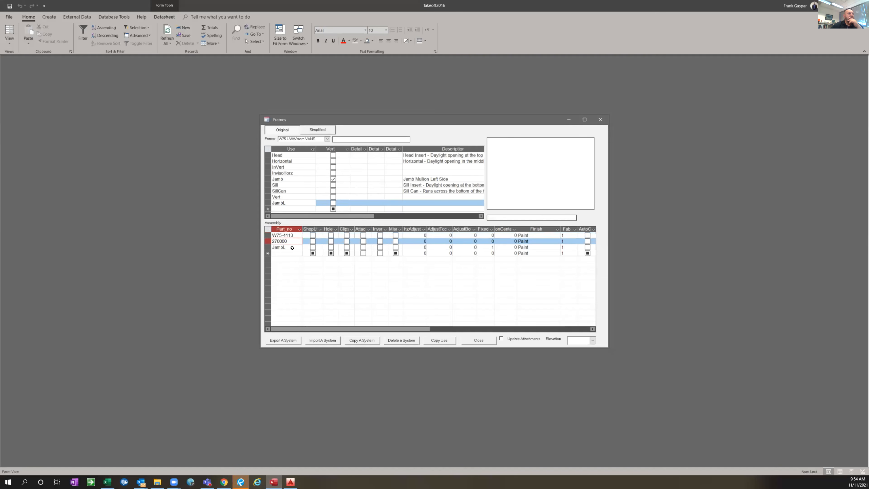
pyautogui.click(292, 247)
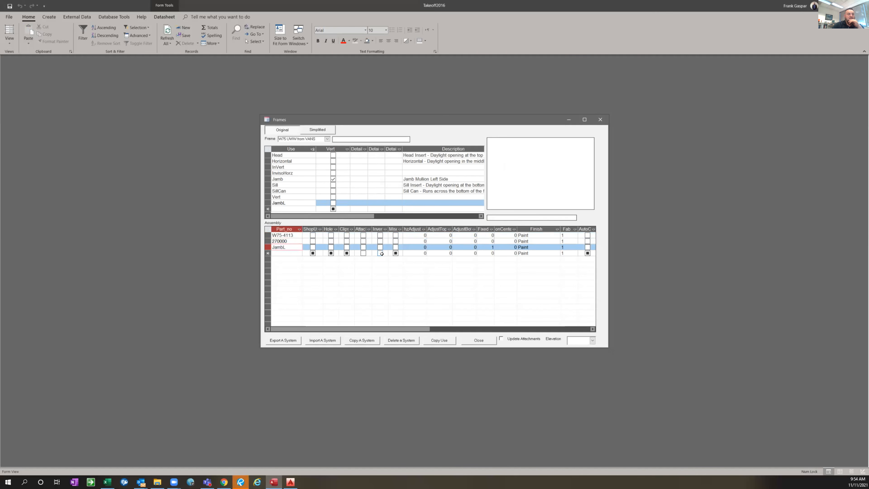
pyautogui.write('.')
# Add a new use named JambR below JambL in the frame's use list
pyautogui.click(285, 177)
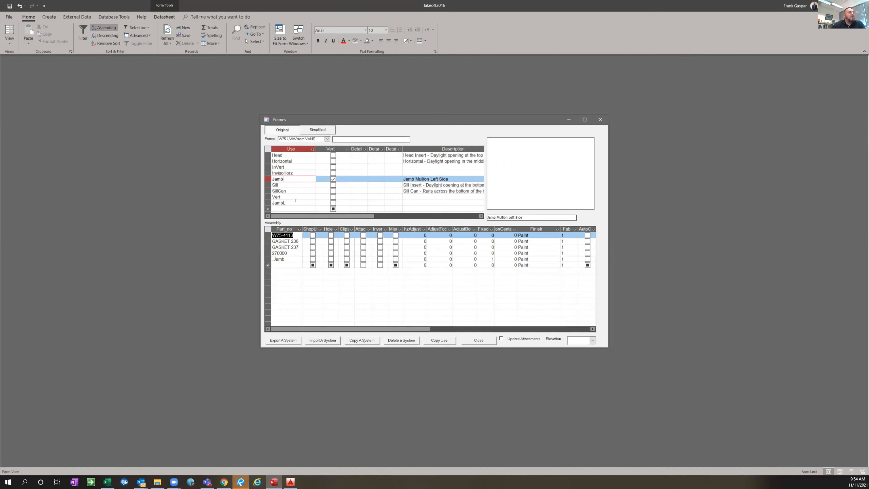
pyautogui.click(287, 206)
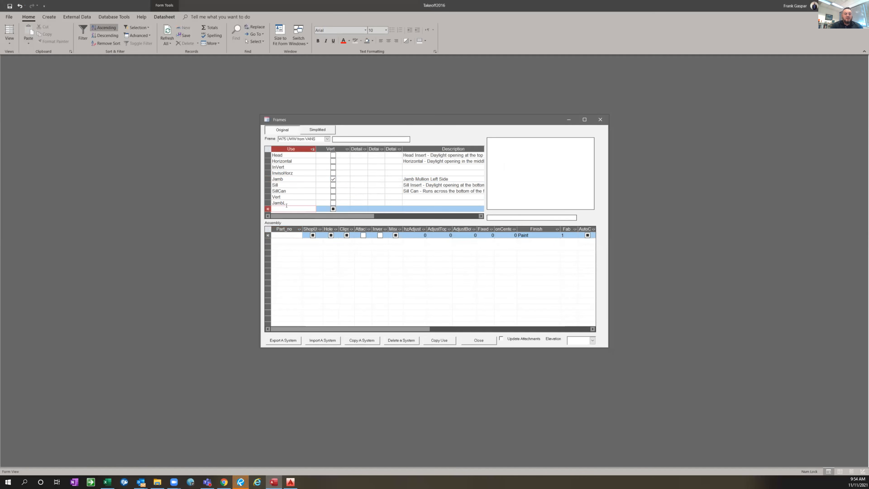
pyautogui.write('JambR')
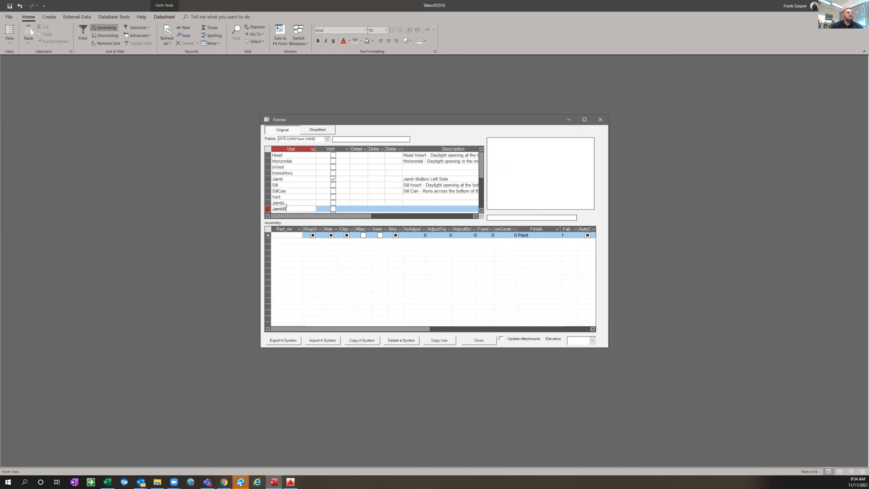
# Save the new JambR use and delete all the default parts from its assembly
pyautogui.click(301, 205)
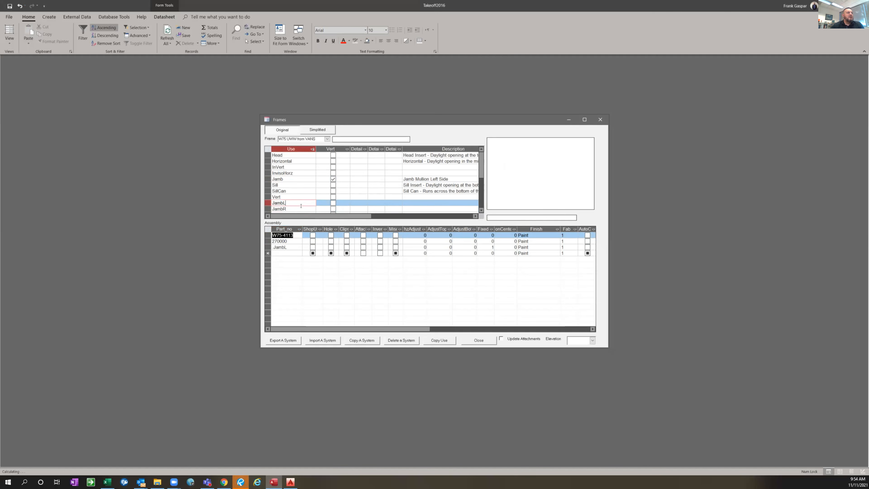
pyautogui.press('Down')
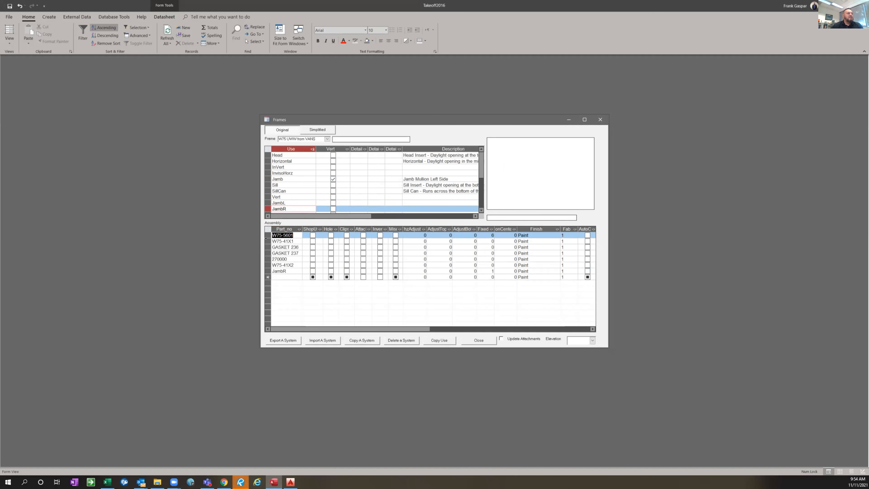
pyautogui.click(268, 232)
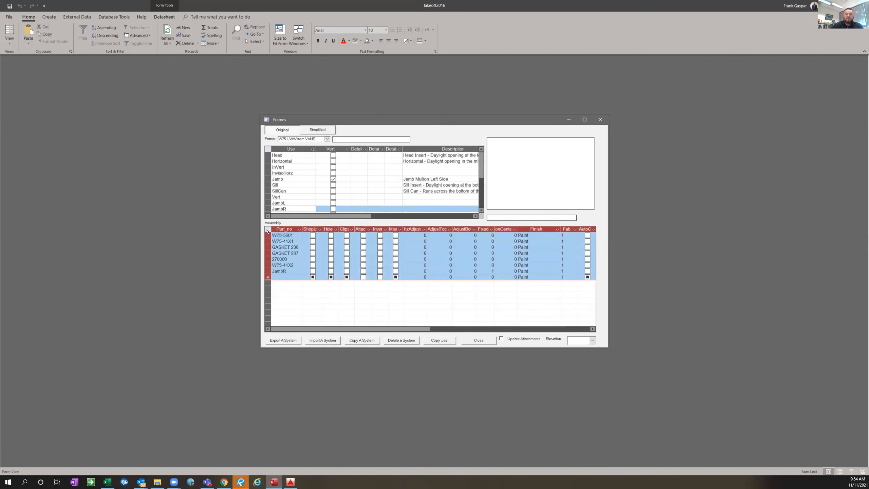
pyautogui.press('Delete')
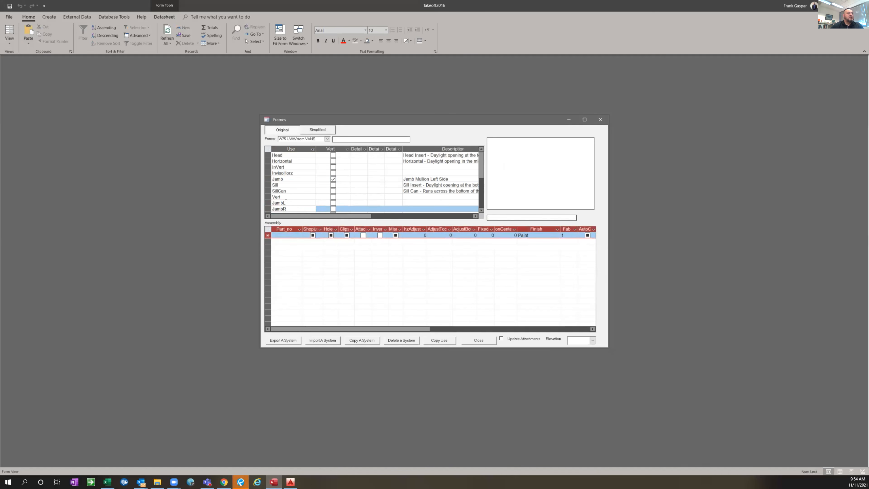
# Copy all of the JambL use's assembly parts and paste them into the empty JambR assembly
pyautogui.click(290, 204)
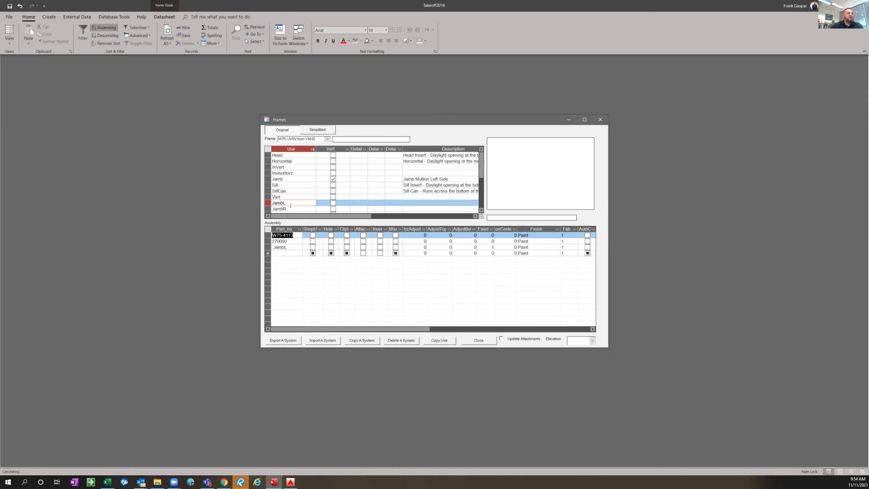
pyautogui.press('Down')
pyautogui.click(275, 205)
pyautogui.click(268, 229)
pyautogui.rightClick(269, 230)
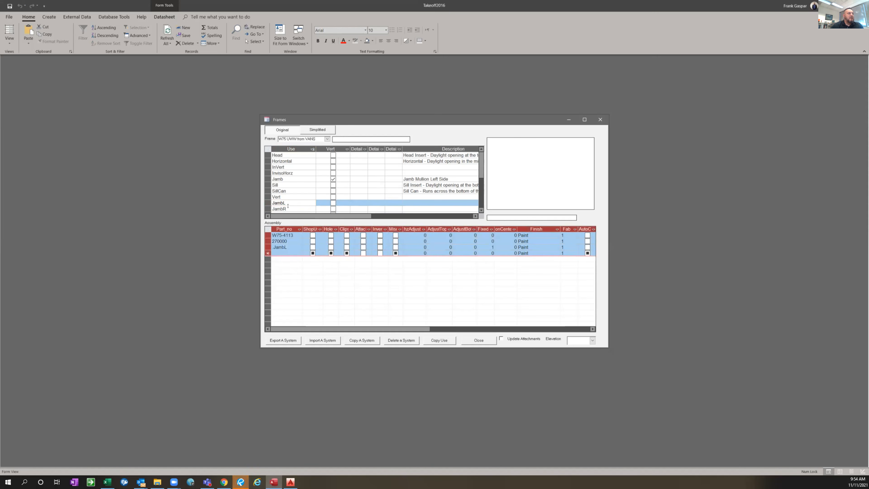
pyautogui.click(279, 209)
pyautogui.rightClick(268, 235)
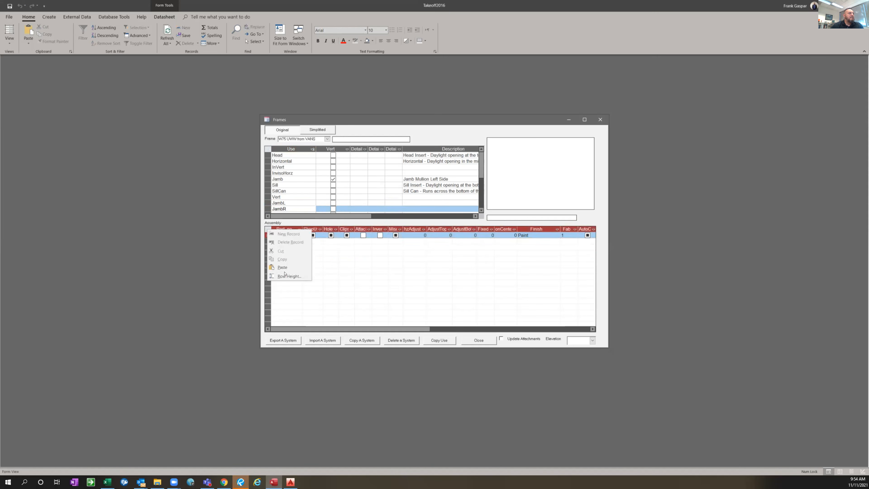
pyautogui.click(291, 268)
# Rename the copied .JambL part in the JambR assembly to .JambR
pyautogui.click(291, 246)
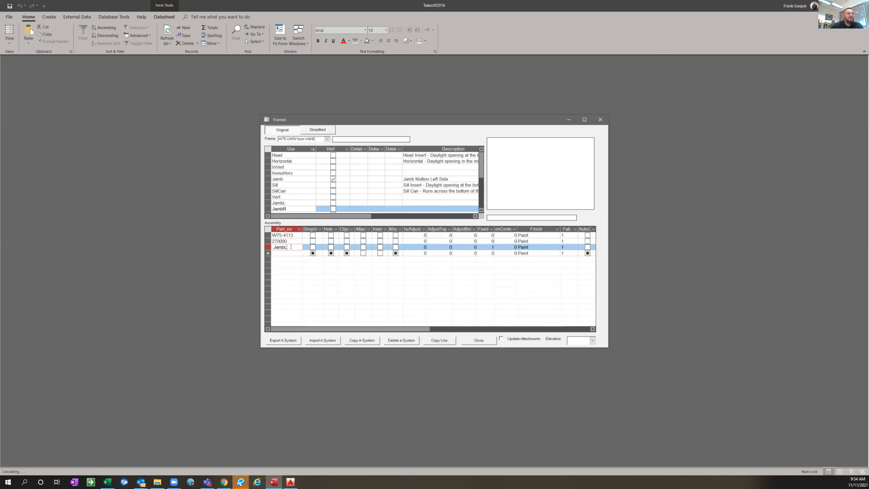
pyautogui.write('R')
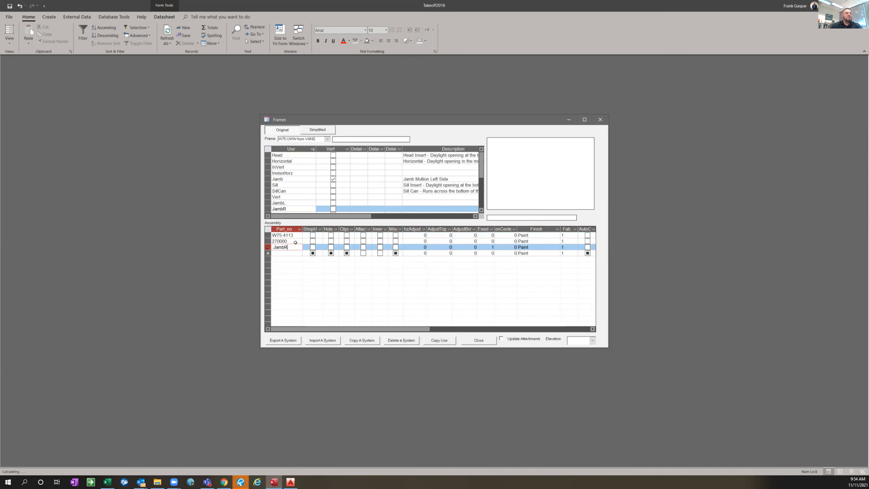
pyautogui.press('Up')
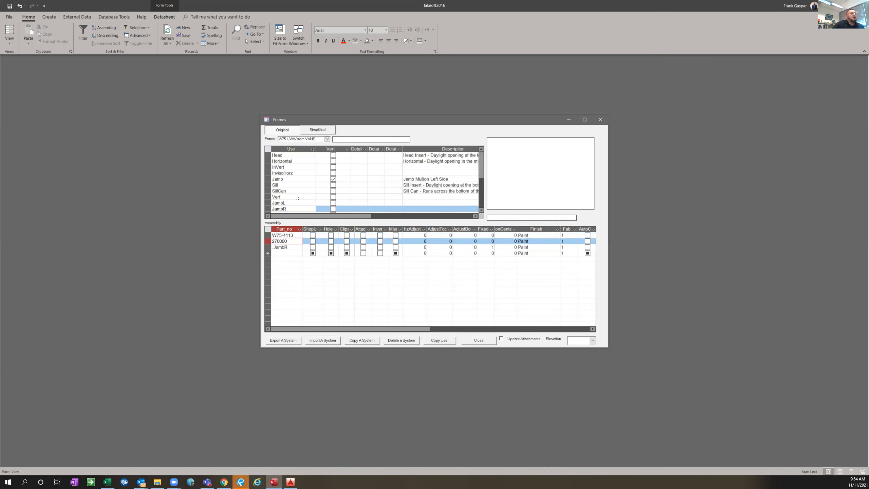
# Delete the original Jamb use from the frame and check the remaining JambL and JambR uses
pyautogui.click(267, 179)
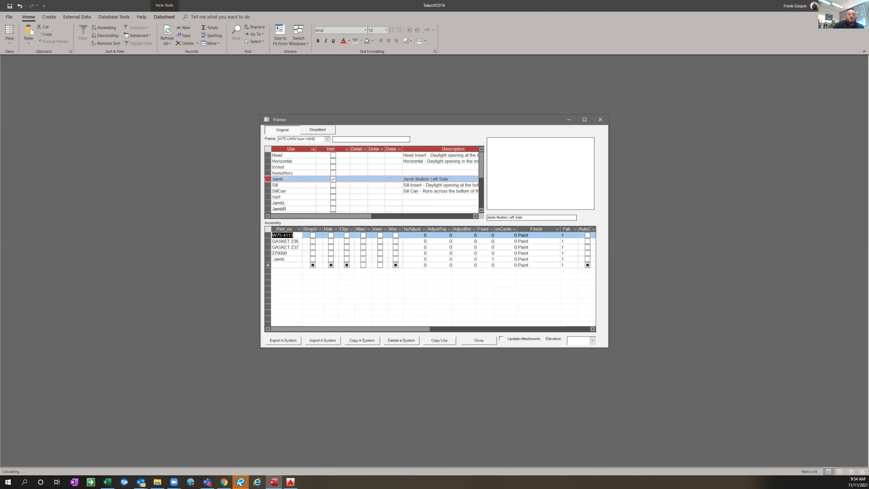
pyautogui.press('Delete')
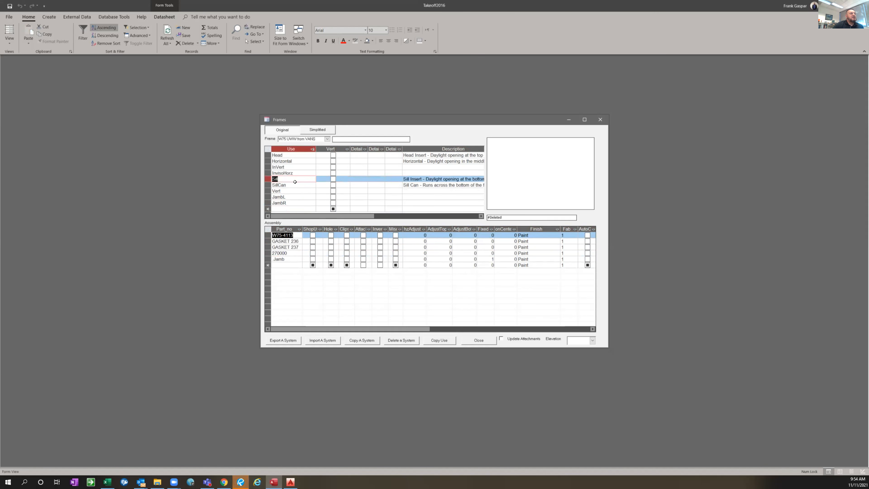
pyautogui.click(293, 195)
pyautogui.click(280, 203)
# Delete the InVert and InvisoHorz uses from the frame and select the SillCan use
pyautogui.click(267, 167)
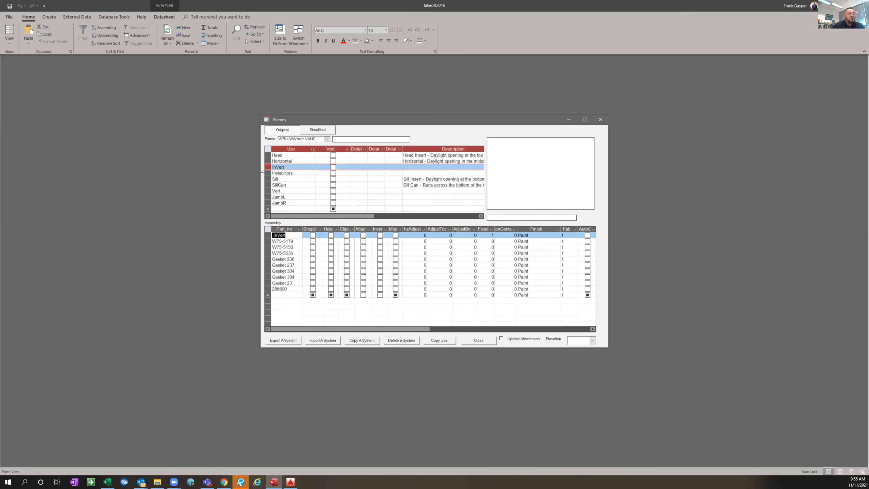
pyautogui.press('Delete')
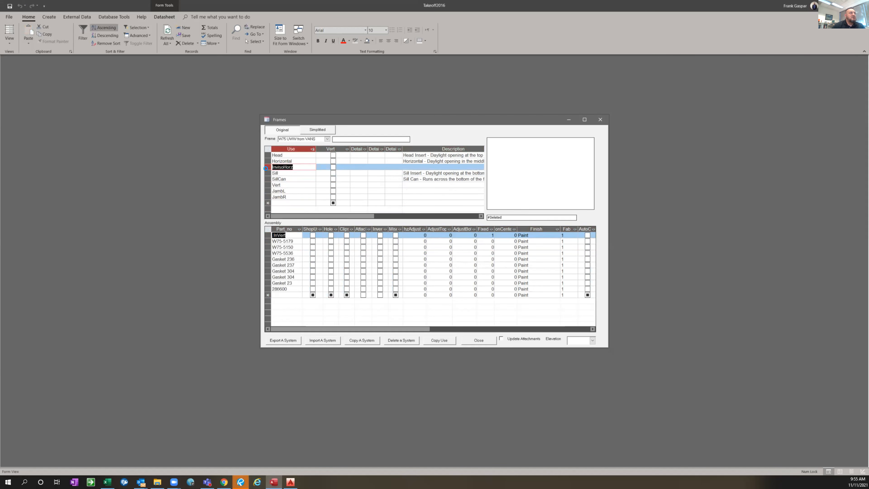
pyautogui.click(266, 167)
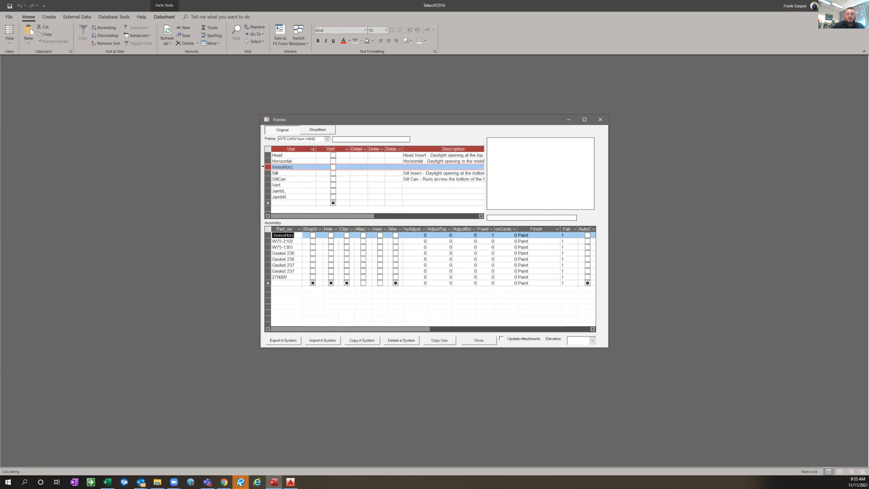
pyautogui.press('Delete')
pyautogui.click(292, 173)
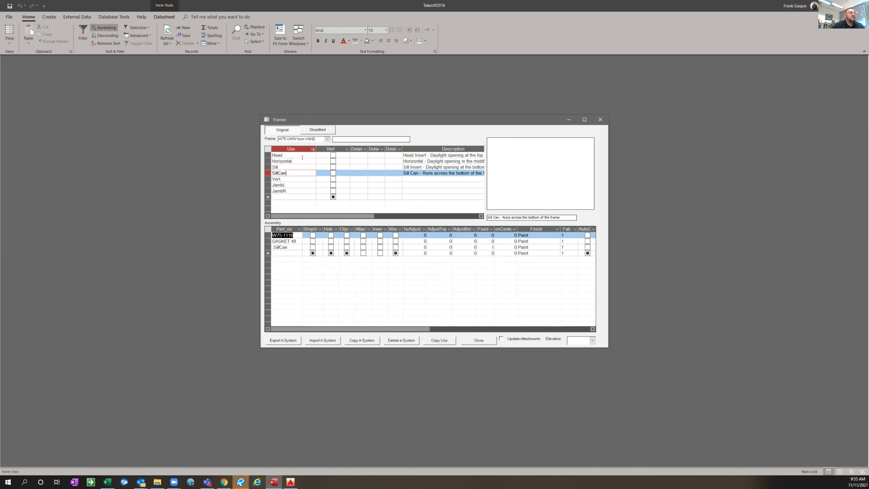
# Delete the GASKET 236 and GASKET 237 parts from the Head use's assembly
pyautogui.click(292, 155)
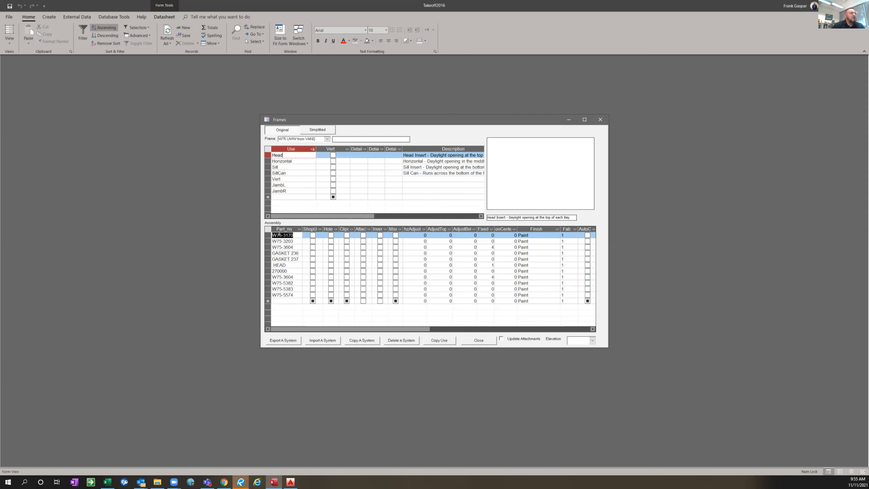
pyautogui.click(266, 253)
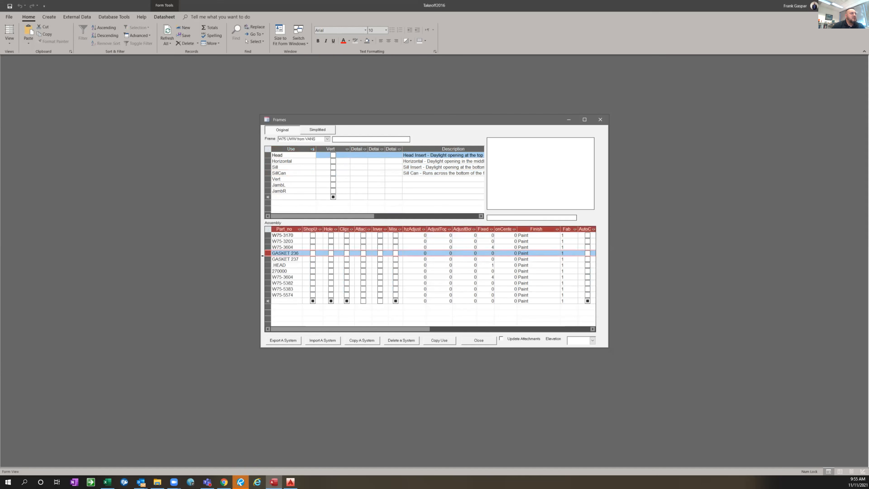
pyautogui.keyDown('shift'); pyautogui.click(262, 256); pyautogui.keyUp('shift')
pyautogui.press('Delete')
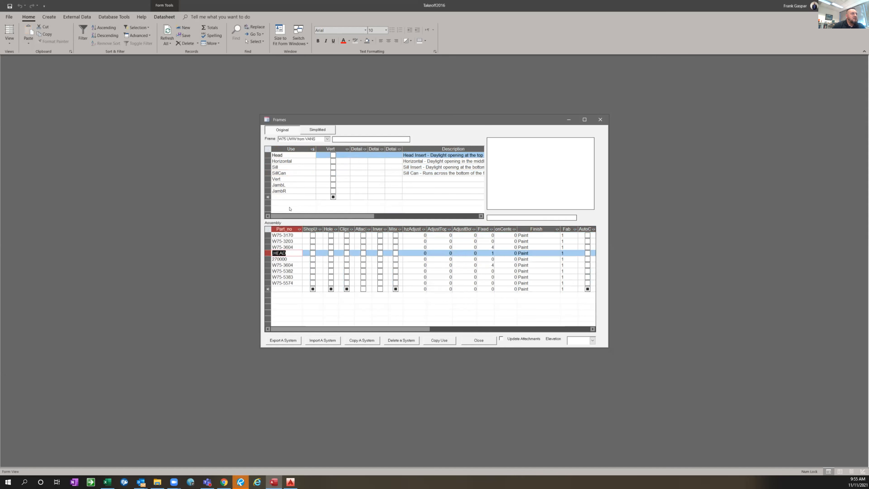
# Delete both GASKET 237 and both GASKET 236 parts from the Horizontal use's assembly
pyautogui.click(295, 161)
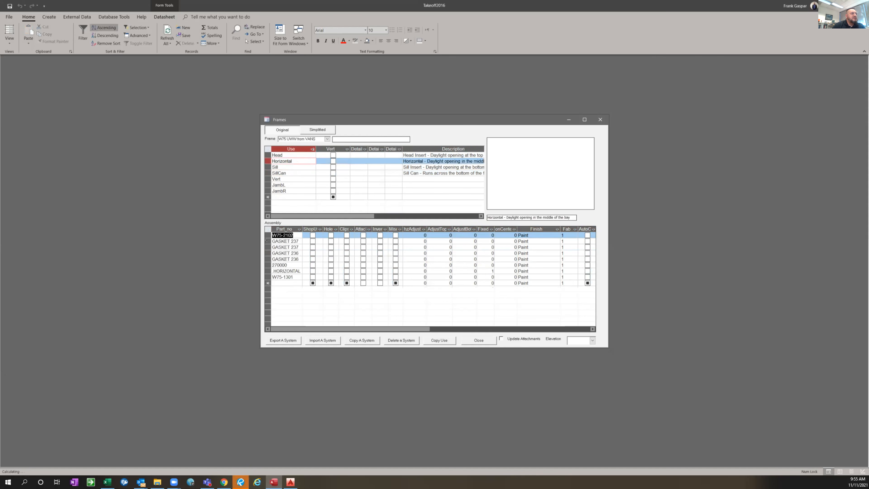
pyautogui.click(267, 241)
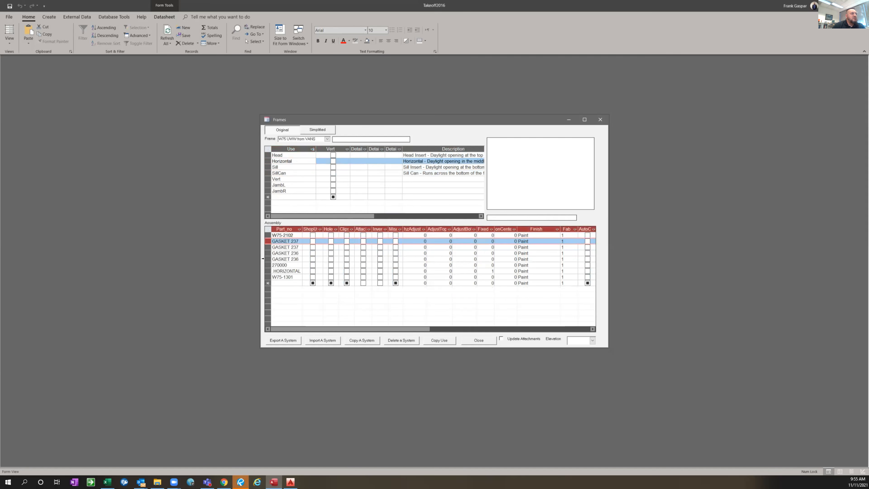
pyautogui.keyDown('shift'); pyautogui.click(267, 258); pyautogui.keyUp('shift')
pyautogui.press('Delete')
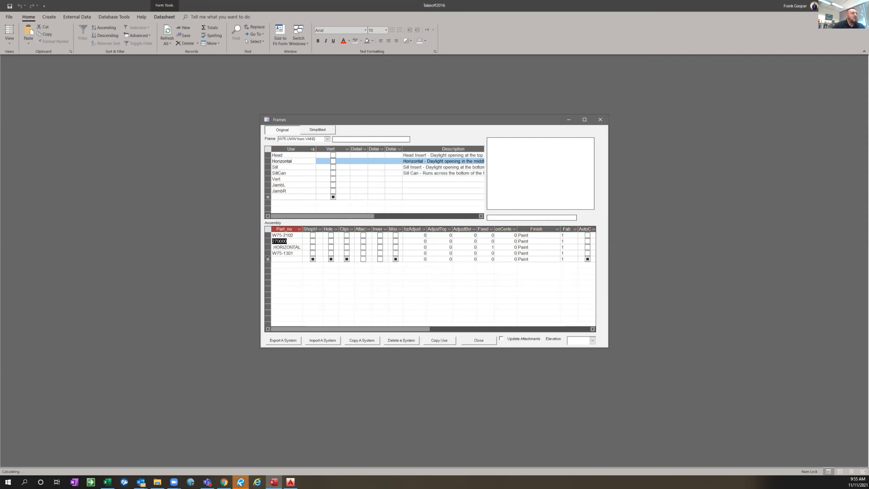
# Delete gaskets 237, 236, 83, 334 and 304 from the Sill use's assembly
pyautogui.click(289, 168)
pyautogui.click(267, 241)
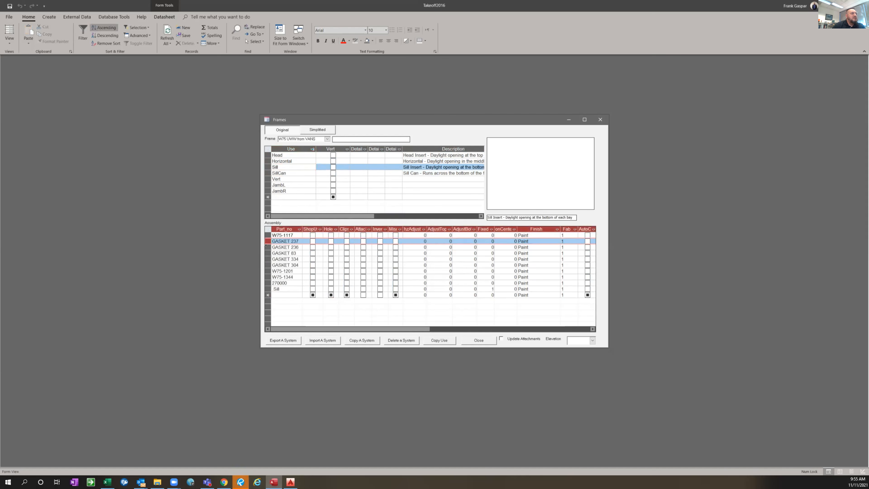
pyautogui.keyDown('shift'); pyautogui.click(265, 265); pyautogui.keyUp('shift')
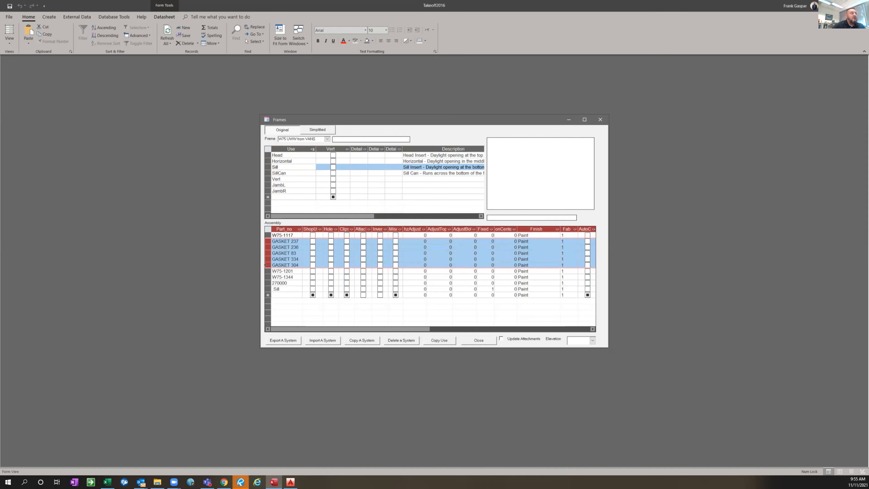
pyautogui.press('Delete')
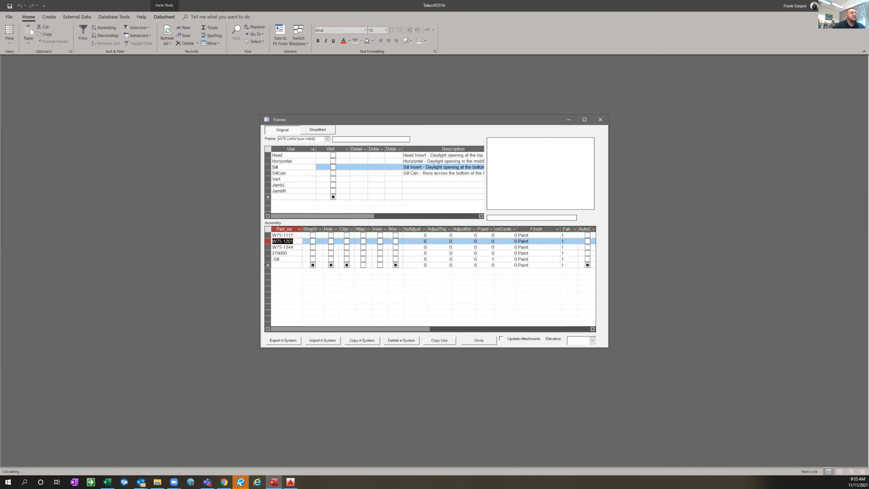
# Delete the GASKET 48 part from the SillCan use's assembly
pyautogui.click(301, 173)
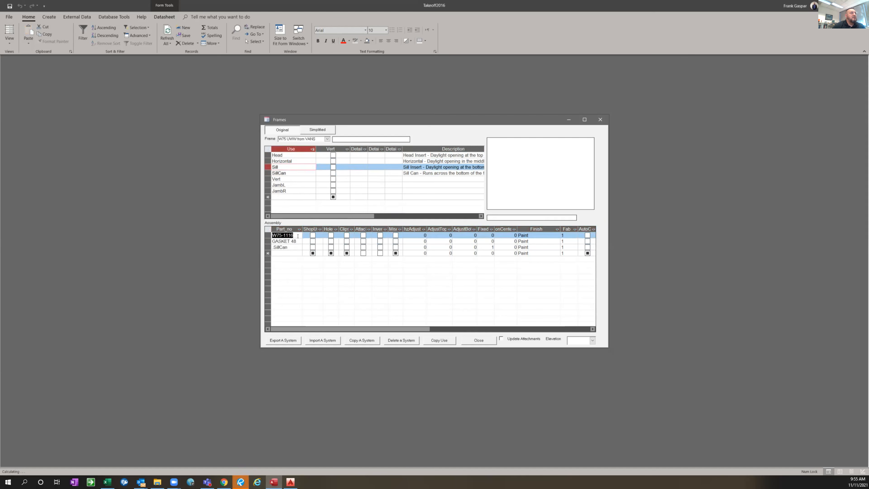
pyautogui.click(264, 240)
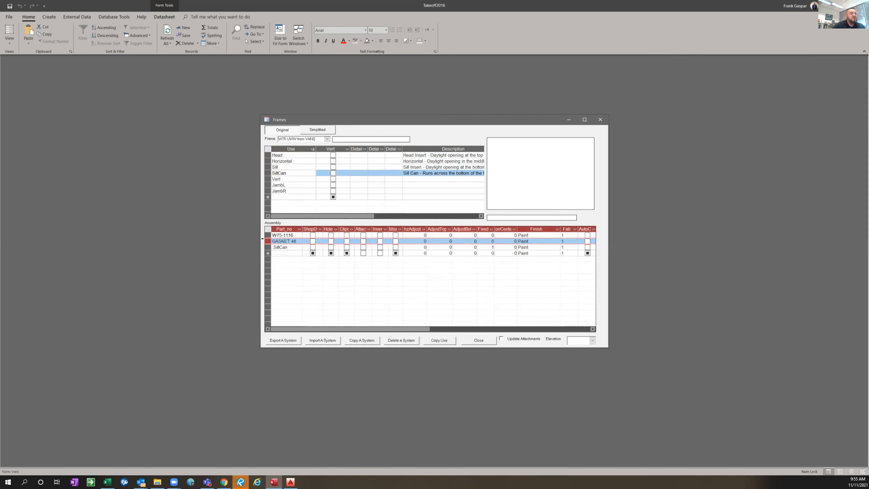
pyautogui.press('Delete')
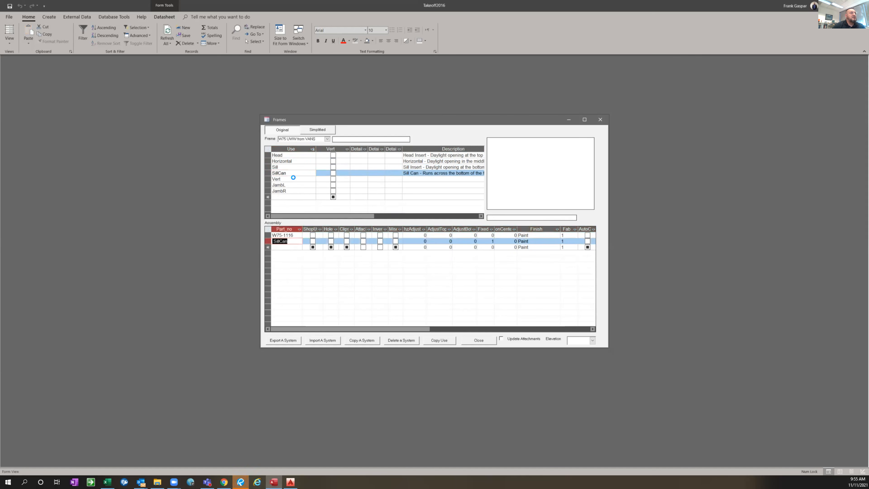
# Delete all gasket parts (304, 265, 371, 422 and 23) from the Vert use's assembly
pyautogui.click(293, 179)
pyautogui.click(266, 241)
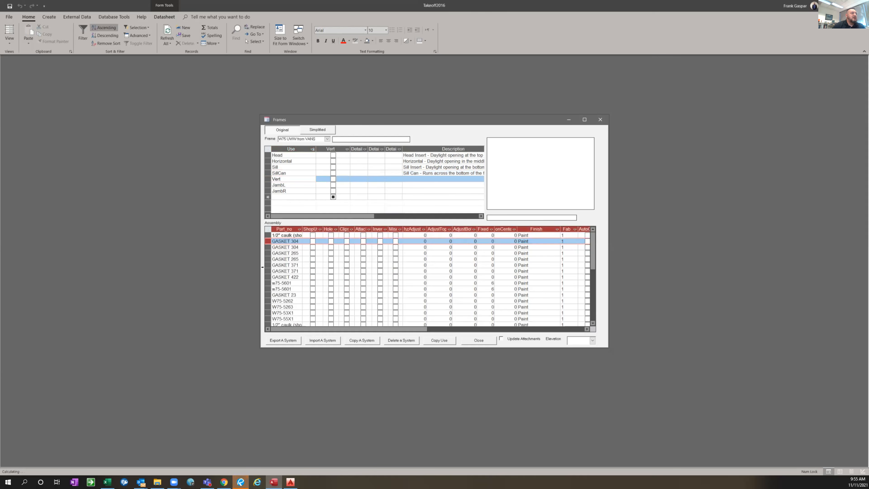
pyautogui.keyDown('shift'); pyautogui.click(266, 276); pyautogui.keyUp('shift')
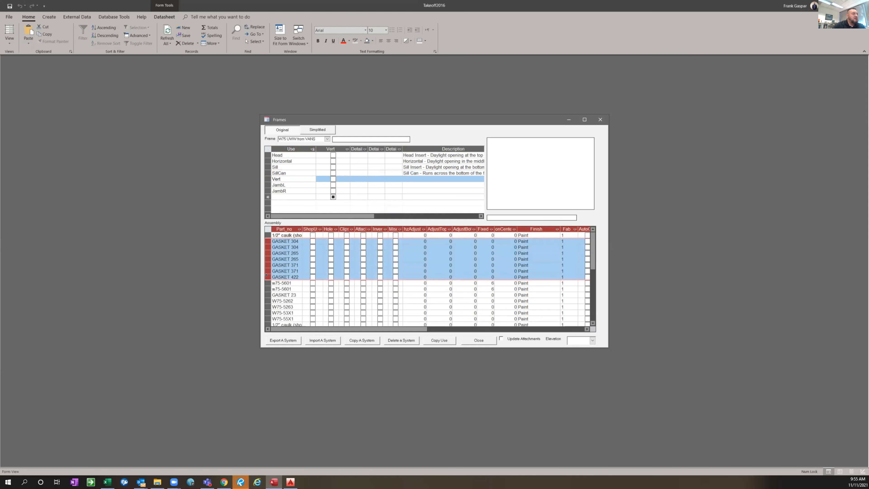
pyautogui.press('Delete')
pyautogui.click(262, 253)
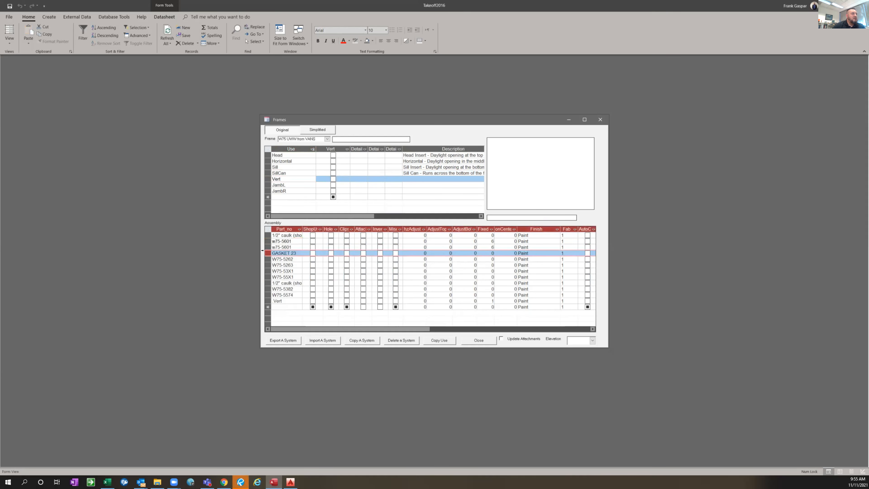
pyautogui.press('Delete')
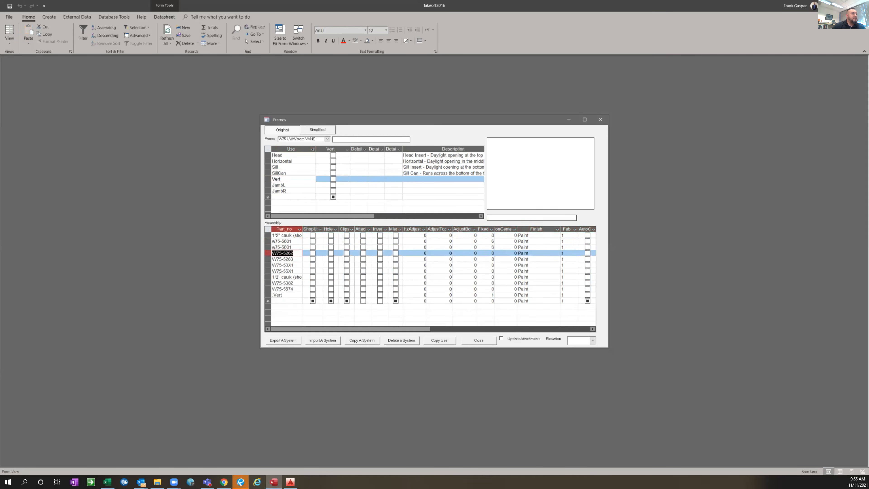
# Check the JambR and SillCan assemblies for leftover gasket parts and close the frame definitions
pyautogui.click(291, 183)
pyautogui.click(293, 188)
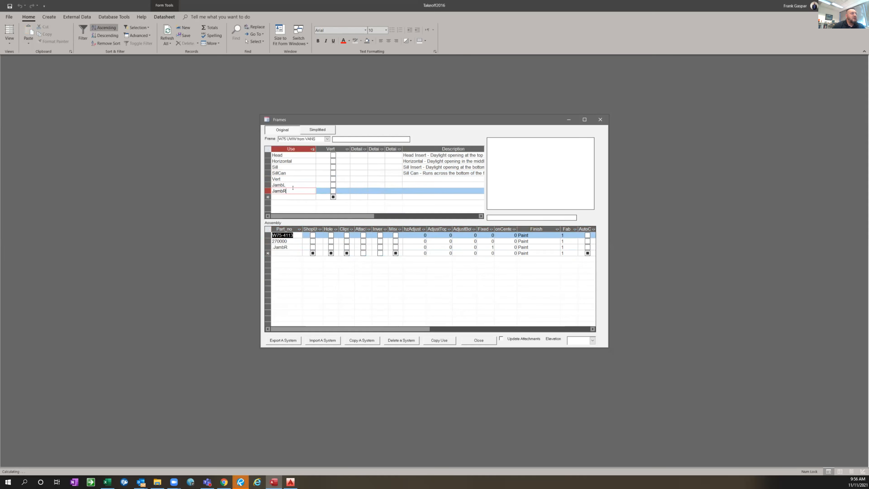
pyautogui.click(289, 173)
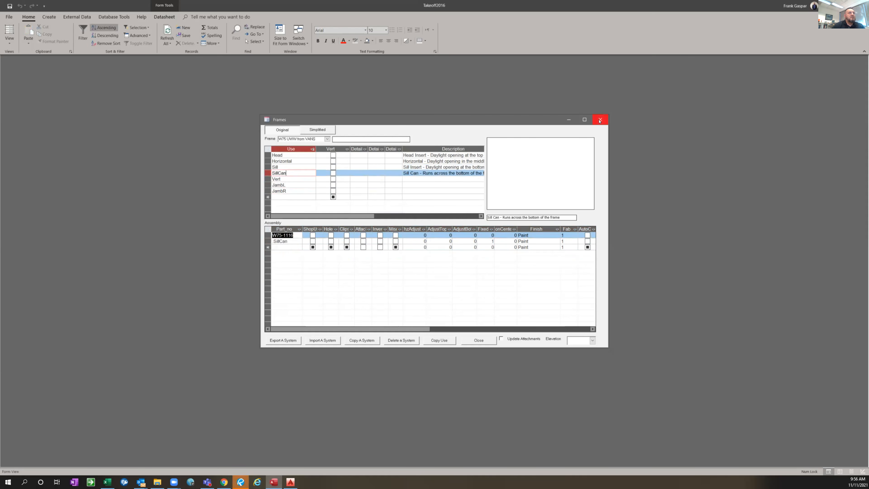
pyautogui.click(600, 120)
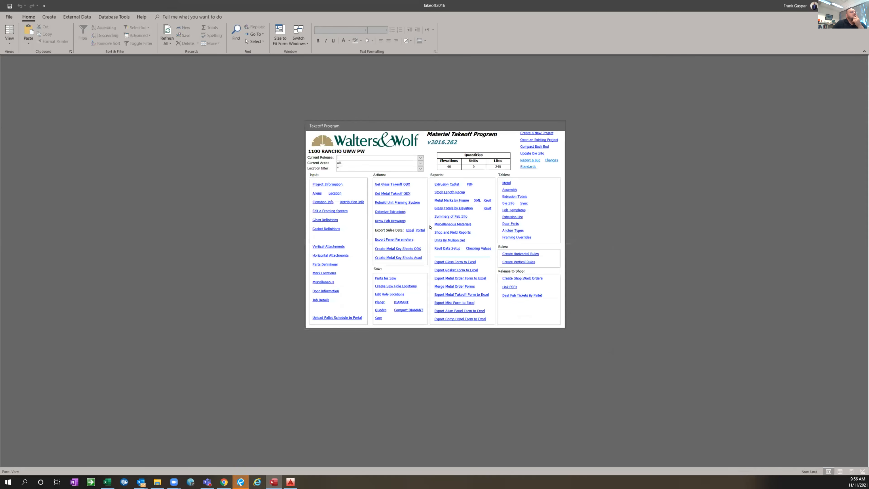
# Check which frame is assigned to elevation 1 in the elevation information and close it
pyautogui.click(324, 202)
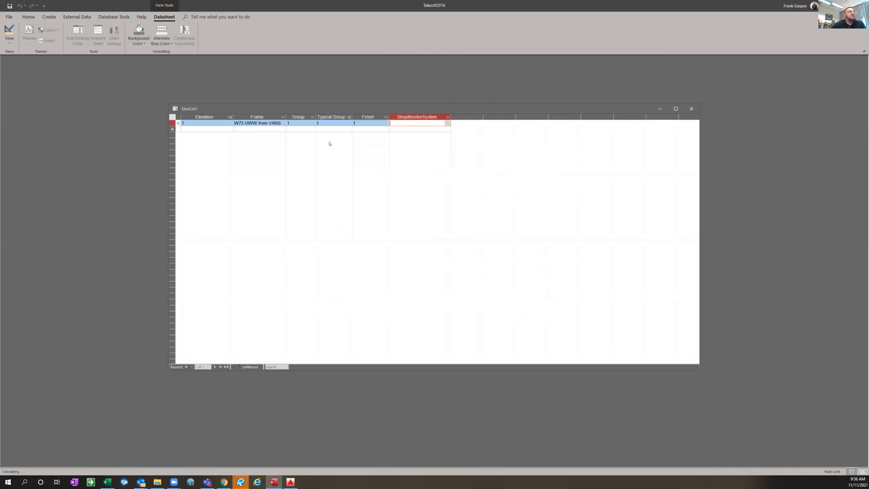
pyautogui.click(277, 123)
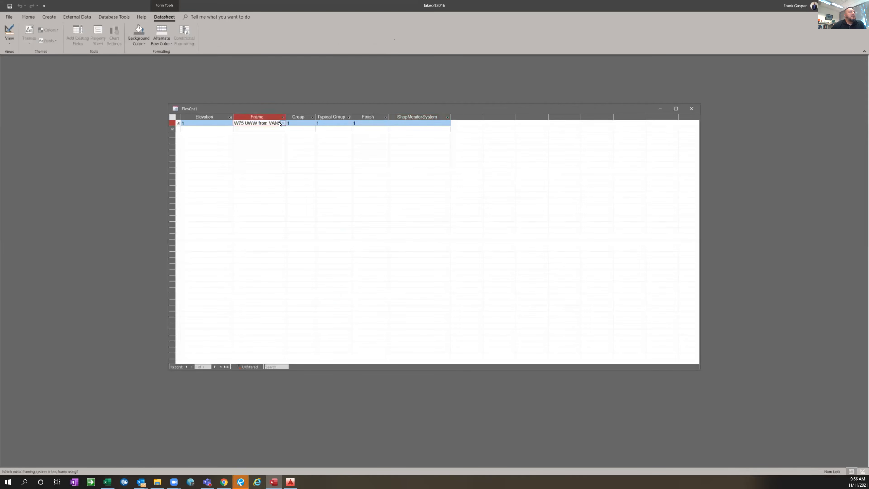
pyautogui.click(718, 89)
pyautogui.click(691, 105)
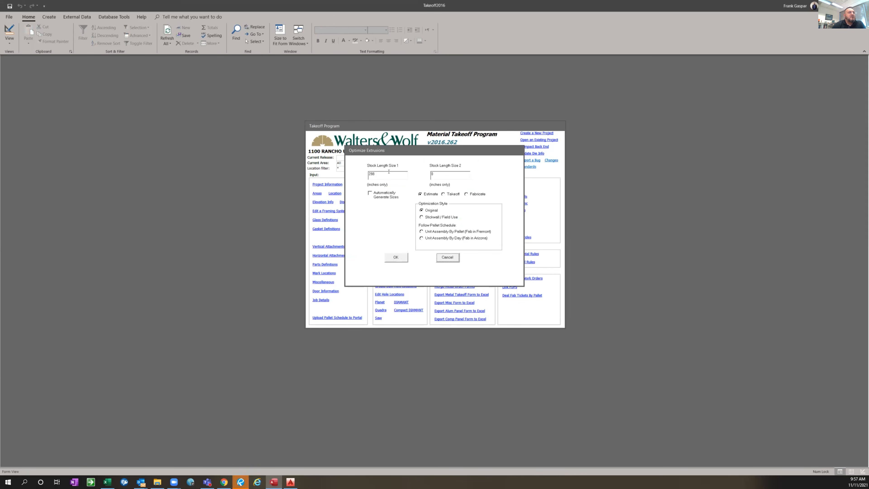
# Optimize the extrusions with automatically generated sizes, using MM as the new parts' prefix, approving the table updates and accepting the proposed stock lengths
pyautogui.click(370, 193)
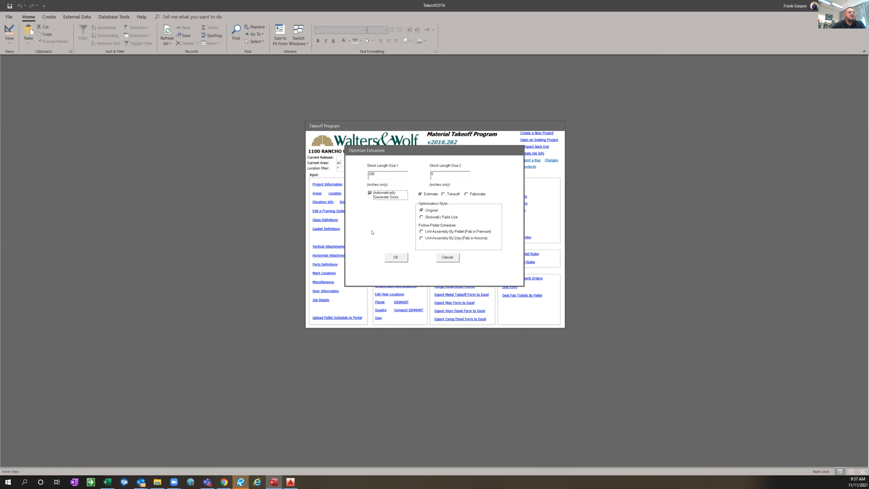
pyautogui.click(395, 258)
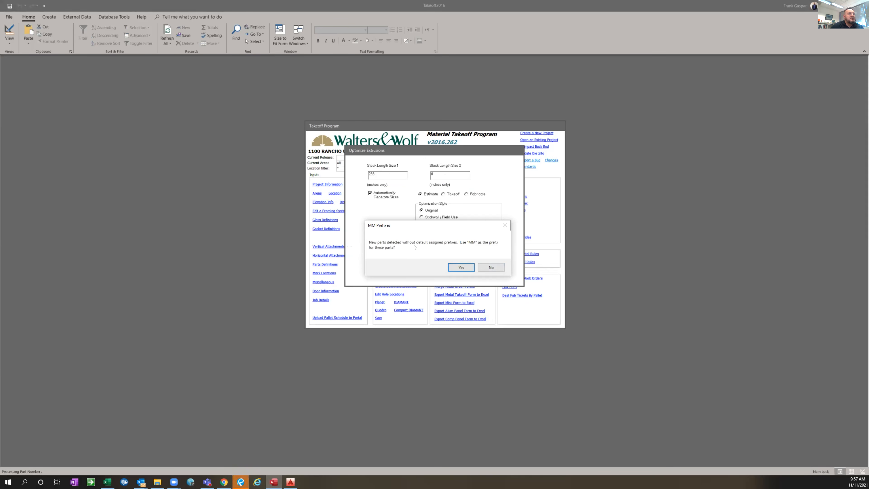
pyautogui.click(461, 268)
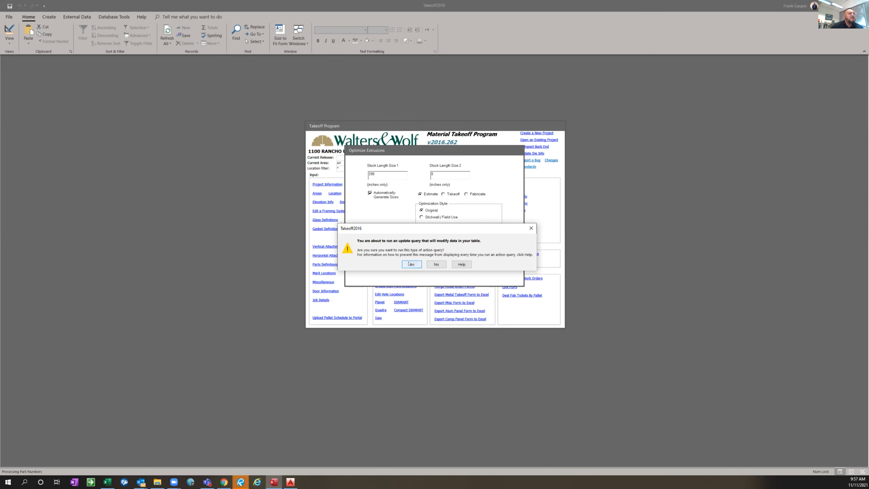
pyautogui.click(411, 264)
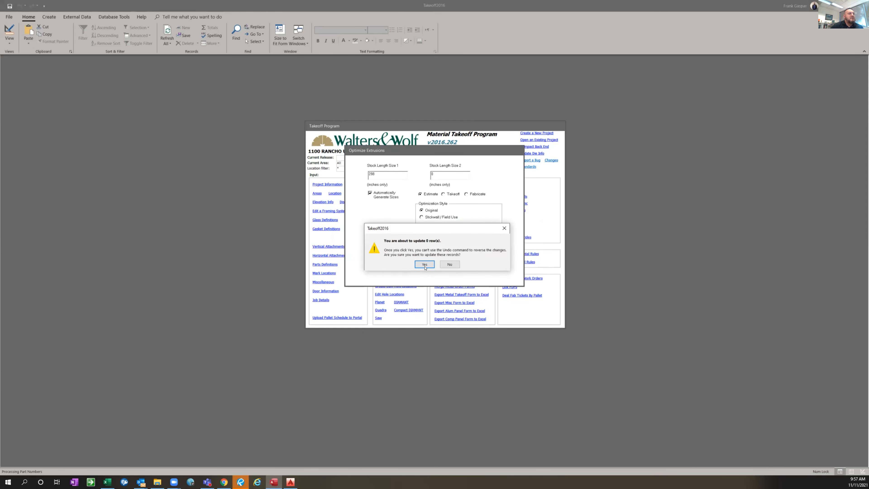
pyautogui.click(425, 265)
pyautogui.click(411, 264)
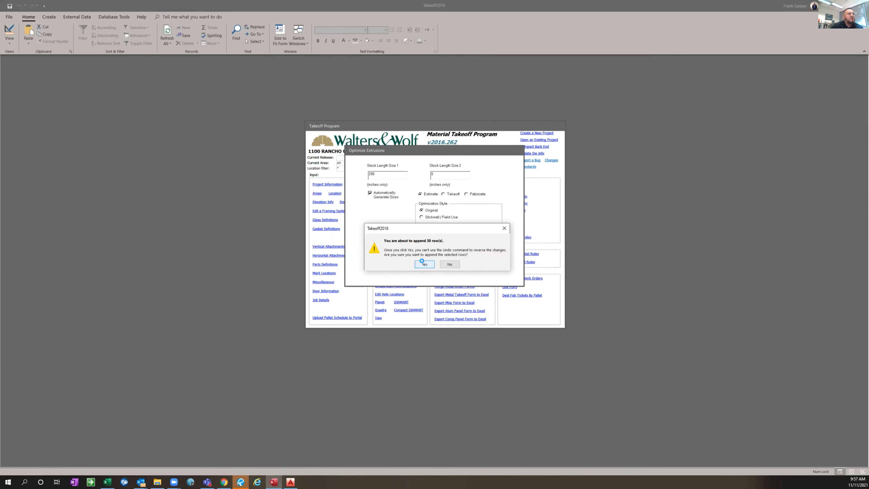
pyautogui.click(423, 264)
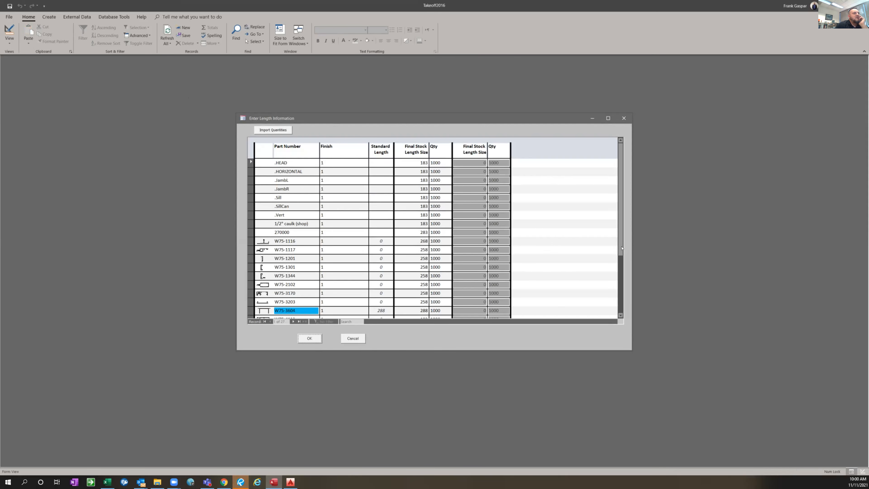
pyautogui.click(307, 339)
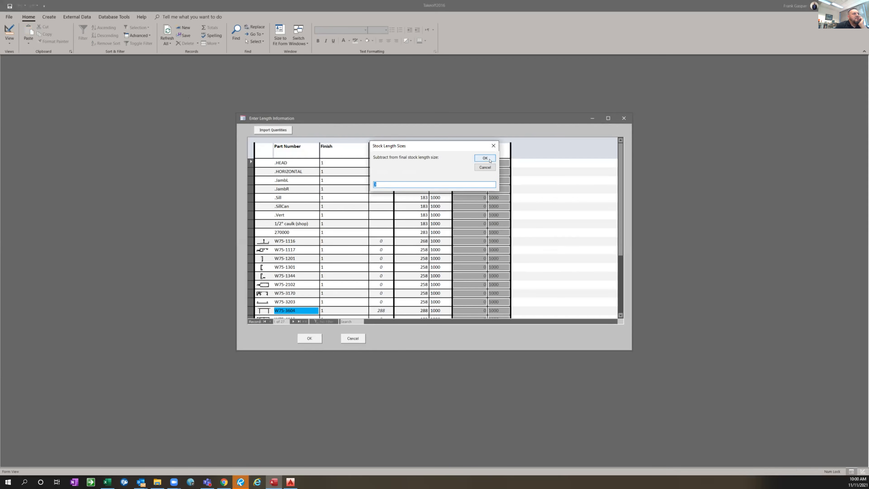
pyautogui.click(489, 160)
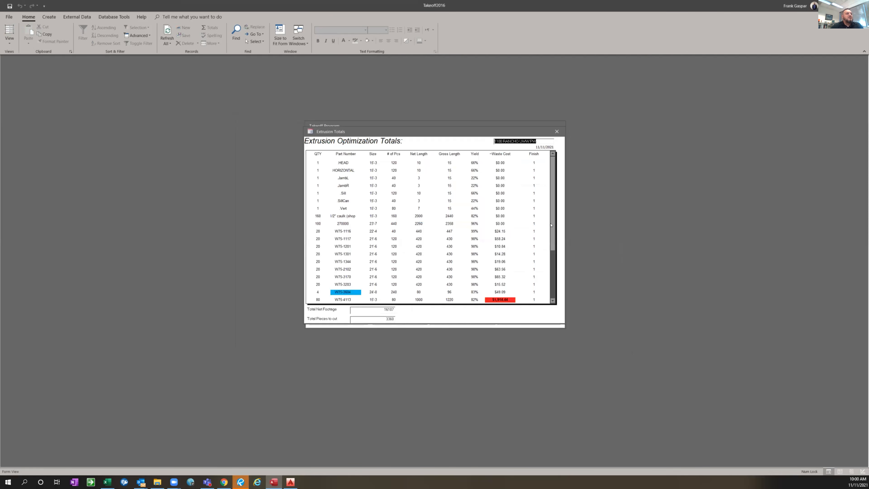
# Review the extrusion optimization totals, including the JambL piece count, and close them
pyautogui.click(553, 254)
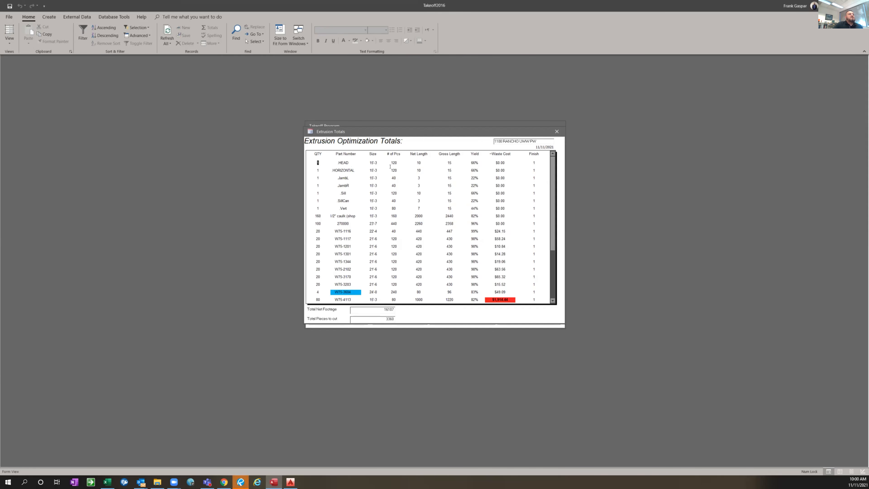
pyautogui.click(394, 177)
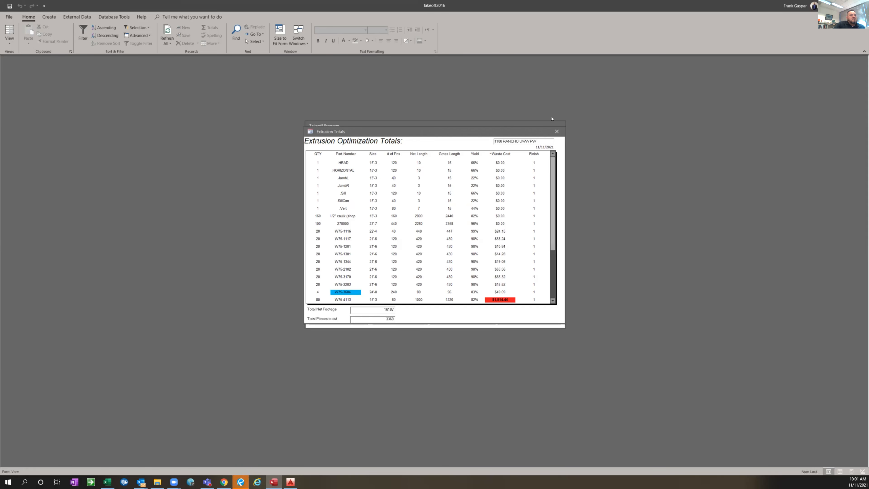
pyautogui.click(557, 131)
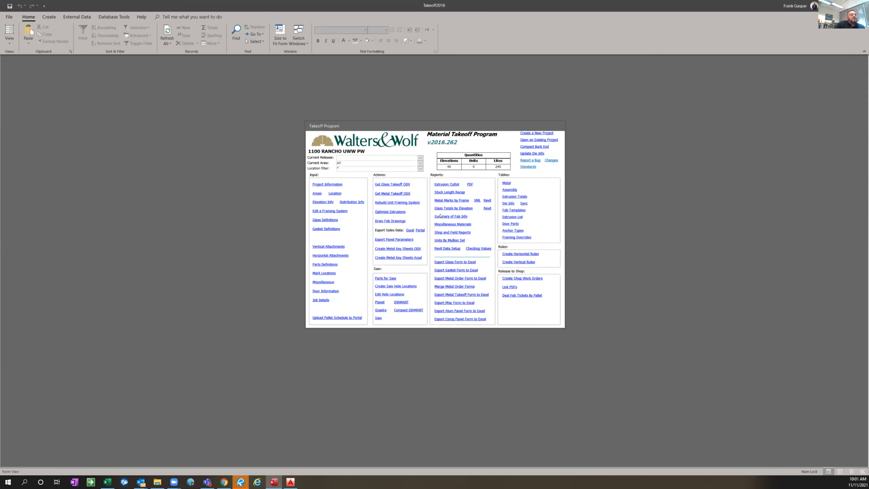
# Export the glass form to Excel as GlassOrder 1100 RANCHO UWW PW(11-11-21) in the MaterialsReleasedToPM folder
pyautogui.click(468, 261)
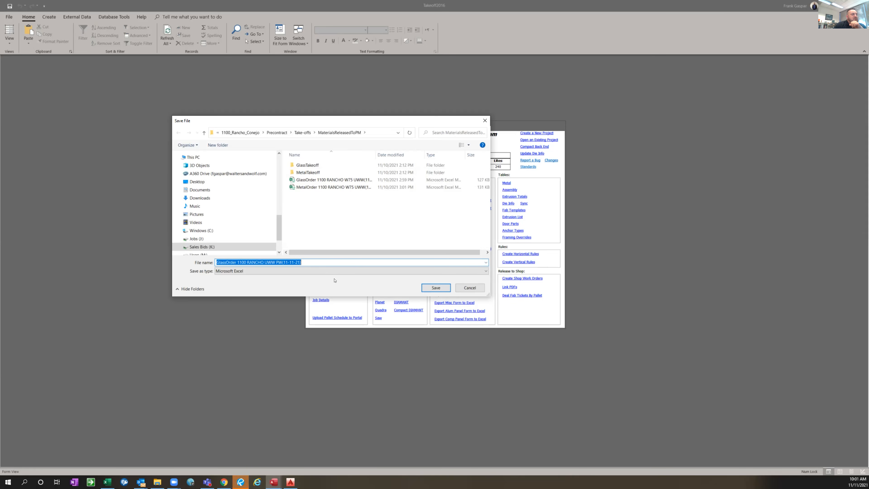
pyautogui.click(295, 263)
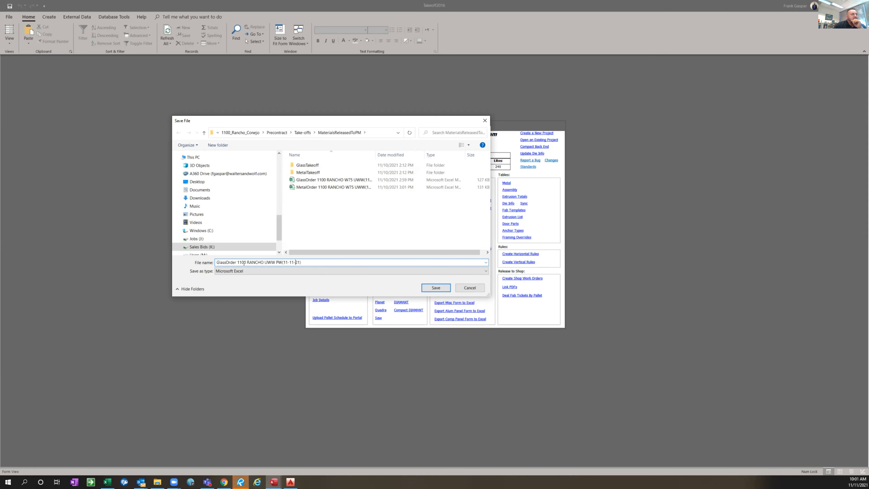
pyautogui.click(441, 290)
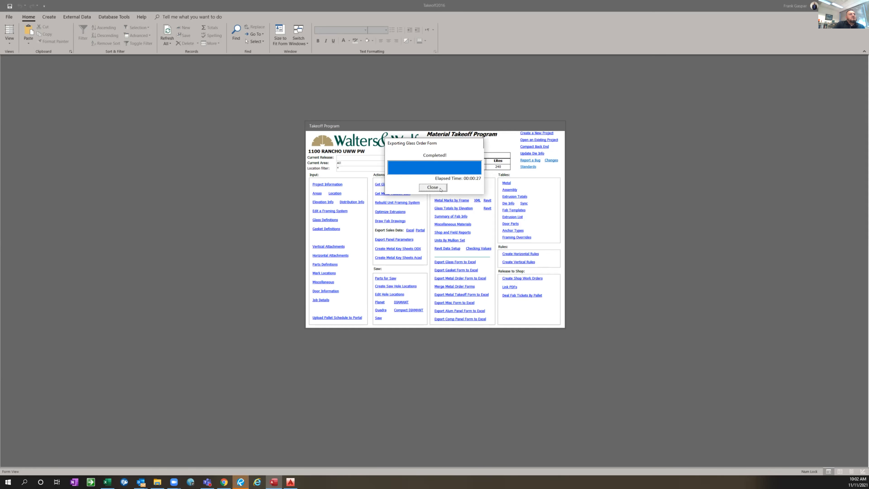
pyautogui.click(436, 188)
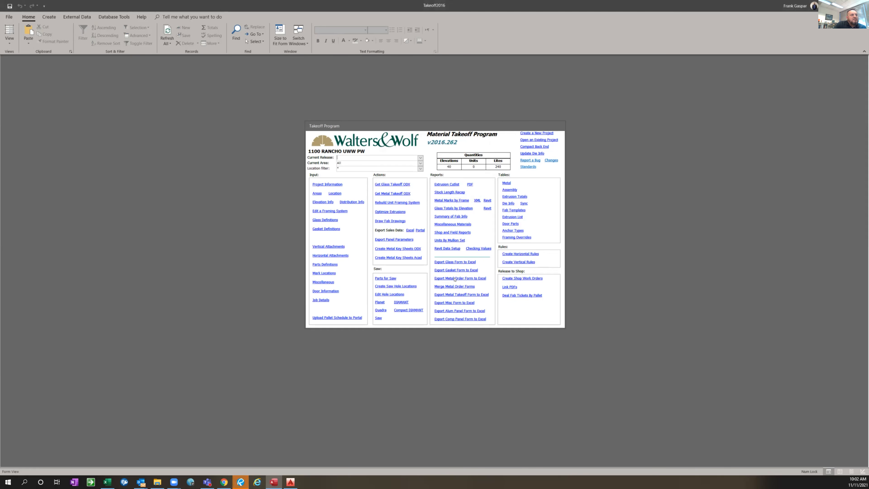
# Export the metal order form to Excel as MetalOrder 1100 RANCHO UWW PW(11-11-21), accepting the notice about the Outlook email
pyautogui.click(465, 278)
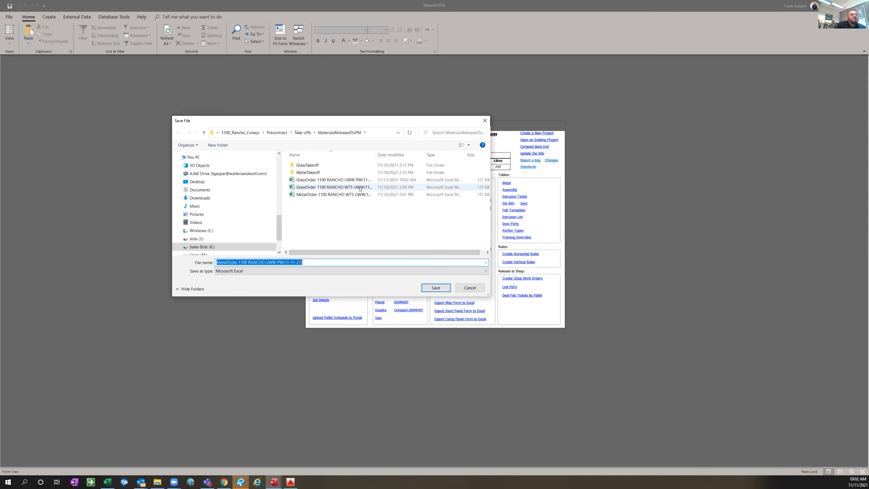
pyautogui.click(437, 287)
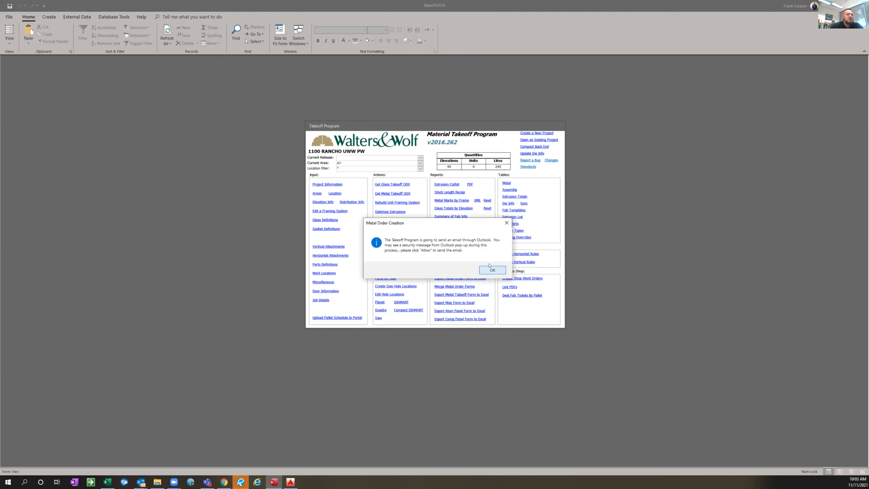
pyautogui.click(480, 270)
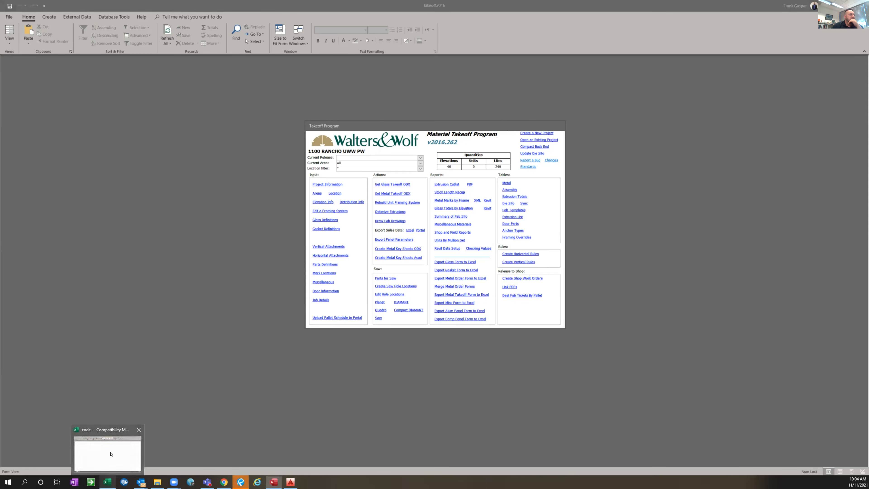
# Switch to Excel and create a new workbook from the W75_V2 template in the WW Sales Templates
pyautogui.click(108, 450)
pyautogui.click(146, 132)
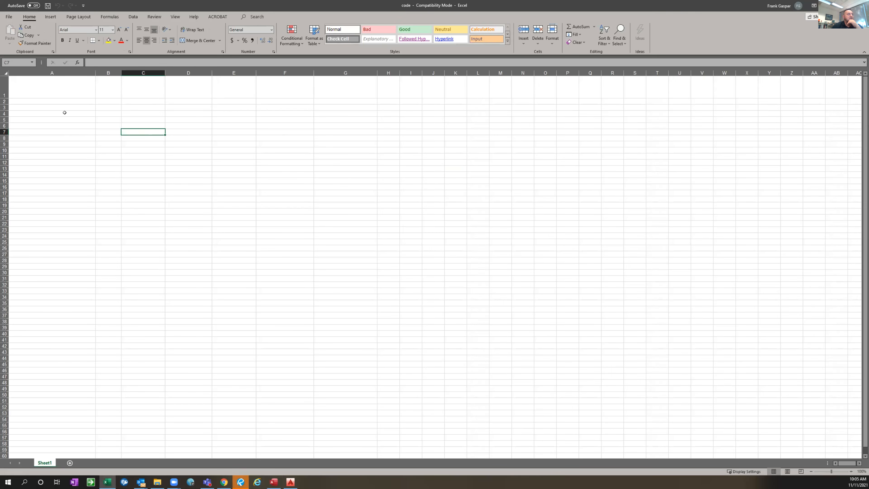
pyautogui.click(75, 109)
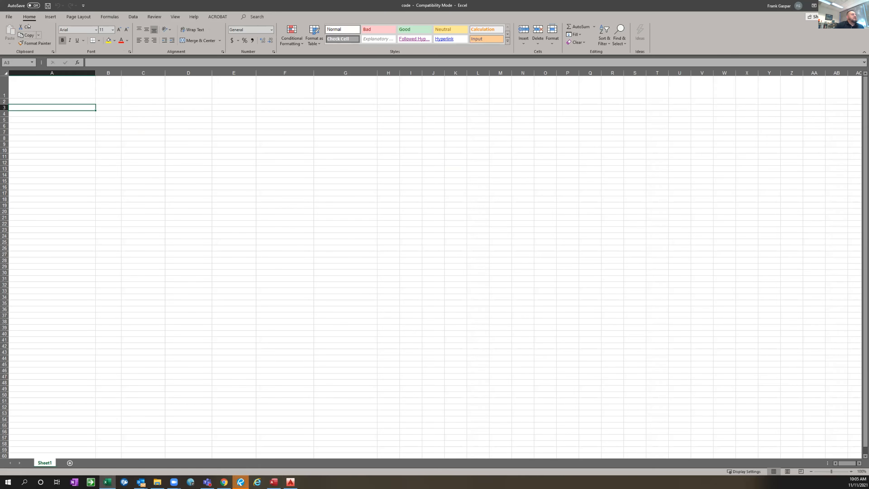
pyautogui.click(9, 17)
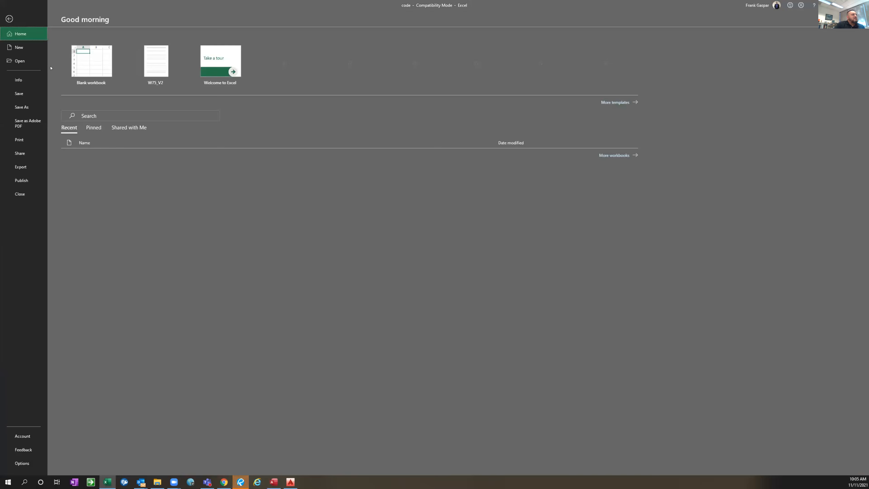
pyautogui.click(19, 48)
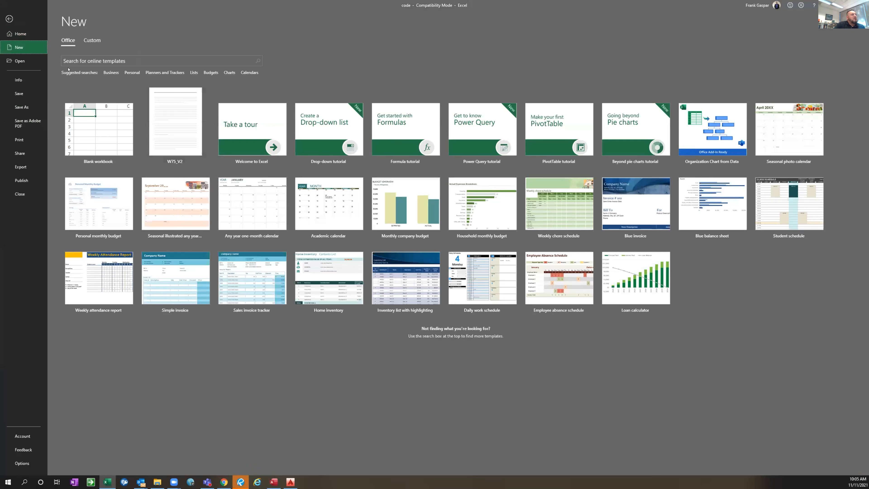
pyautogui.click(93, 40)
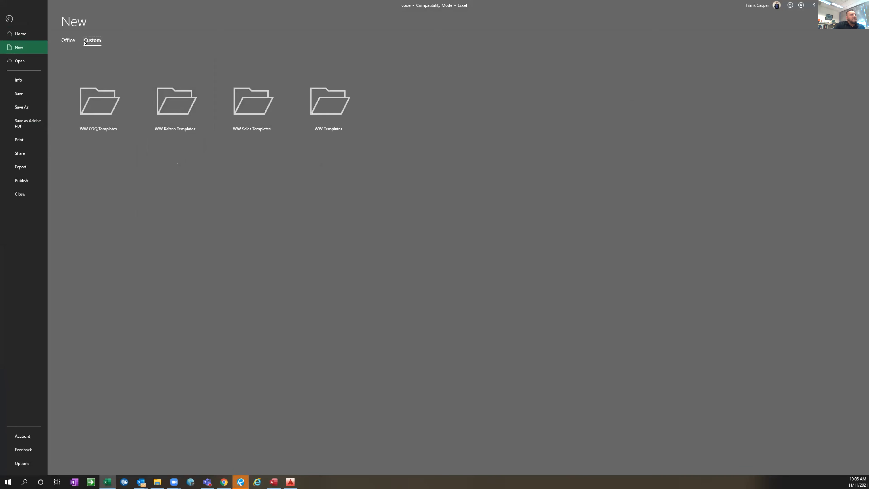
pyautogui.click(253, 113)
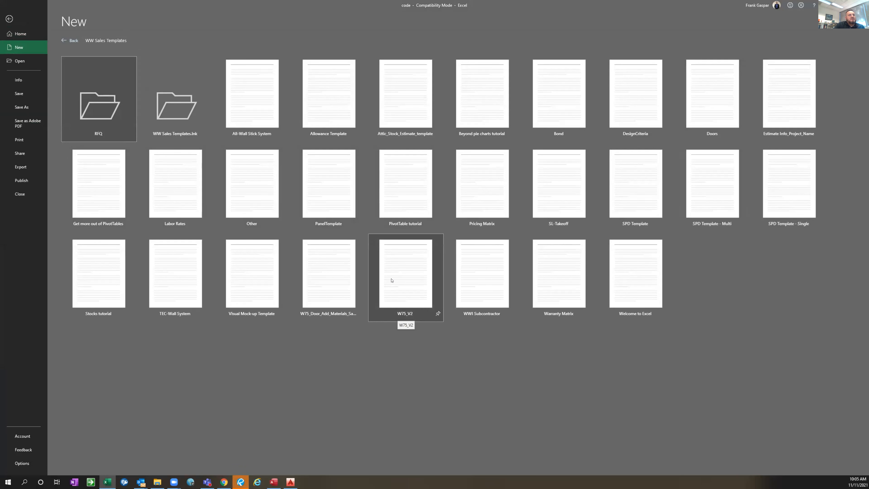
pyautogui.click(416, 277)
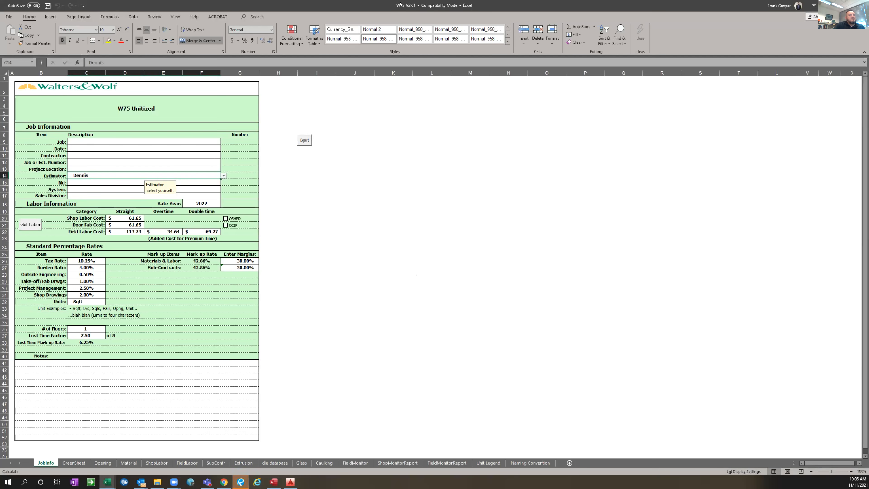
pyautogui.click(347, 246)
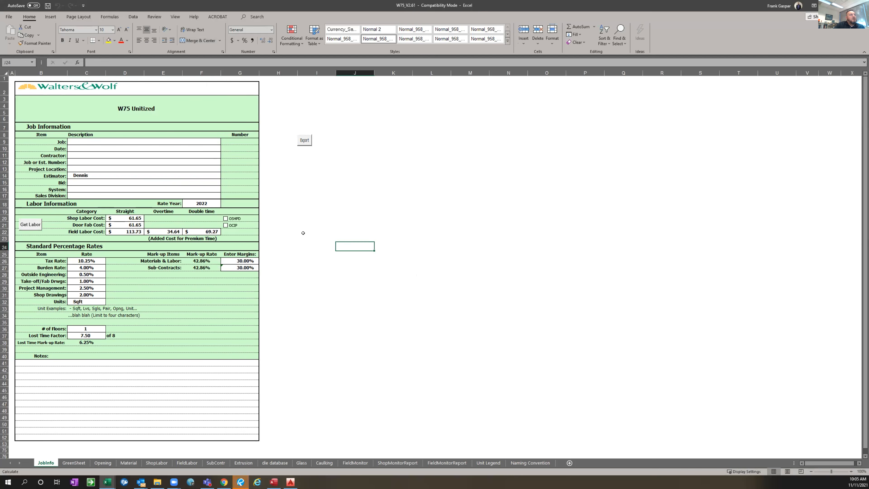
# Start saving the new workbook under Sales Bids (K:), in 1100_Rancho_Conejo's Precontract > Estimates > Budgets folder
pyautogui.click(8, 17)
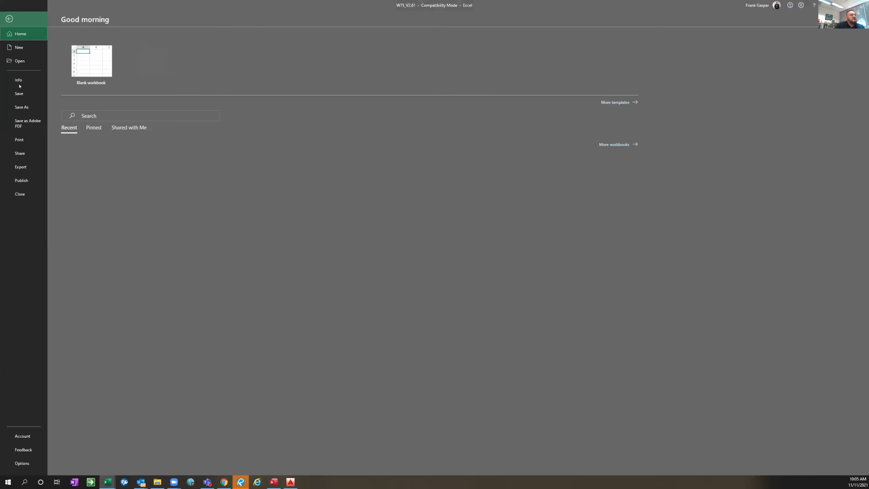
pyautogui.click(25, 108)
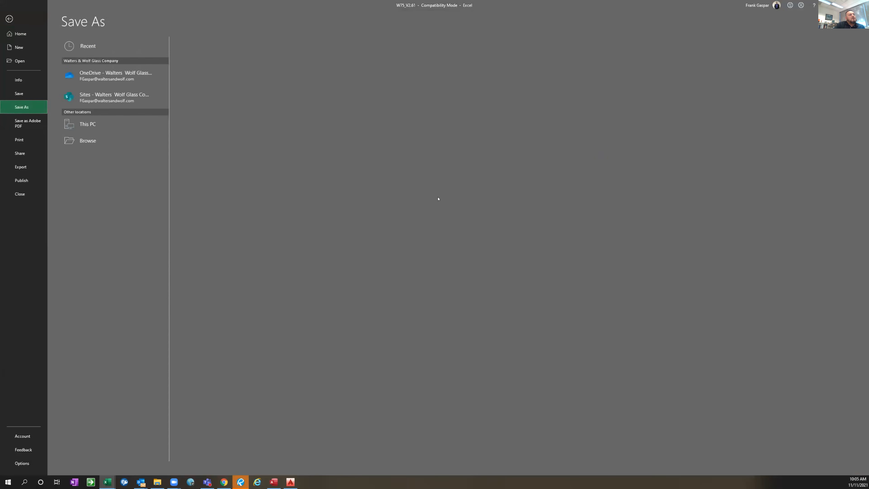
pyautogui.click(137, 160)
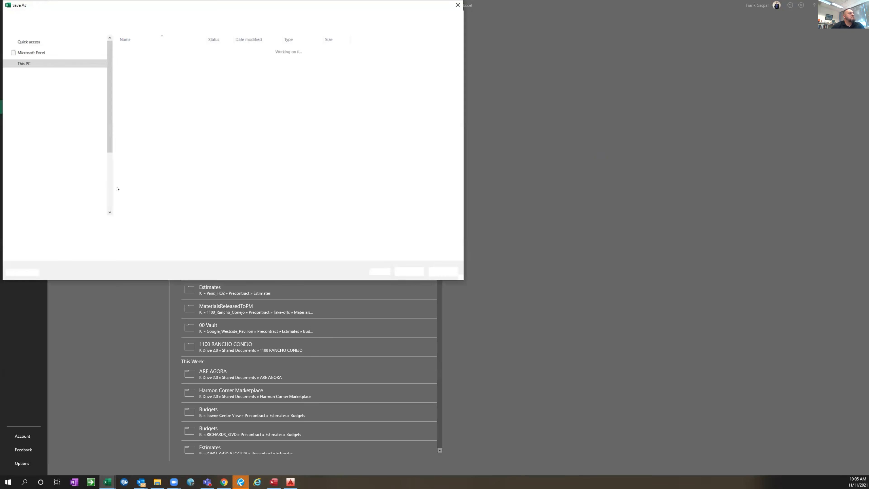
pyautogui.scroll(-1, 111, 188)
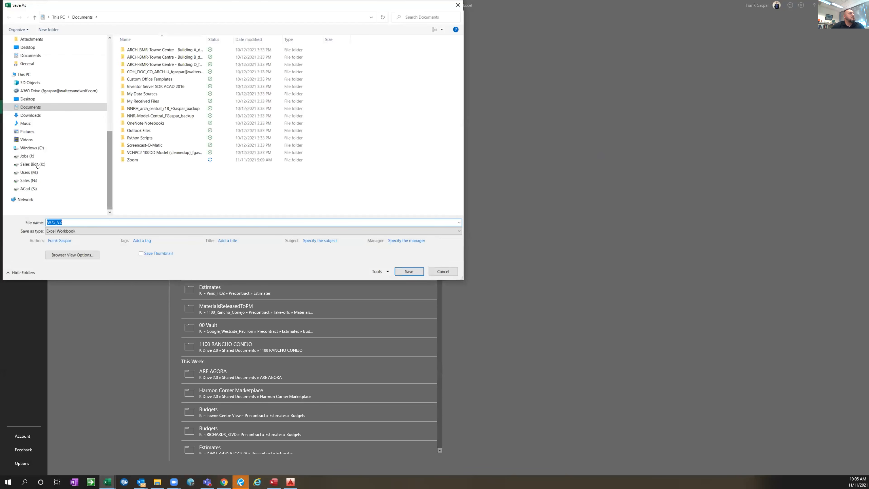
pyautogui.click(36, 164)
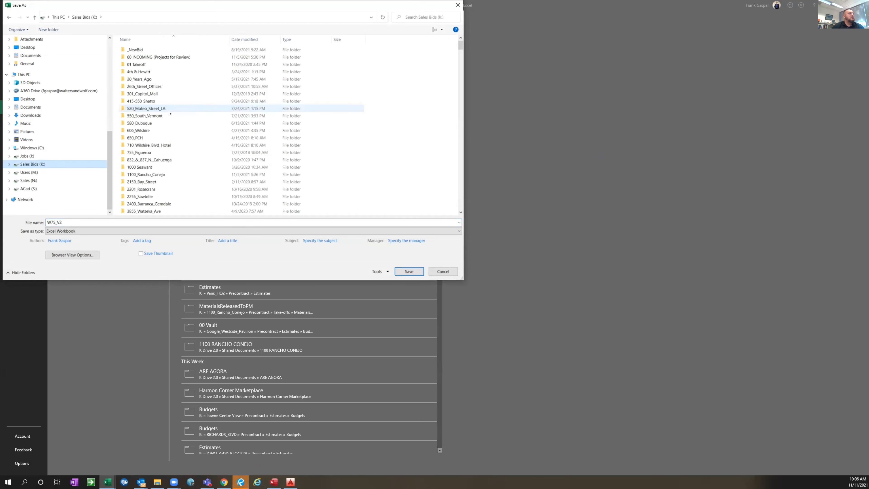
pyautogui.doubleClick(147, 174)
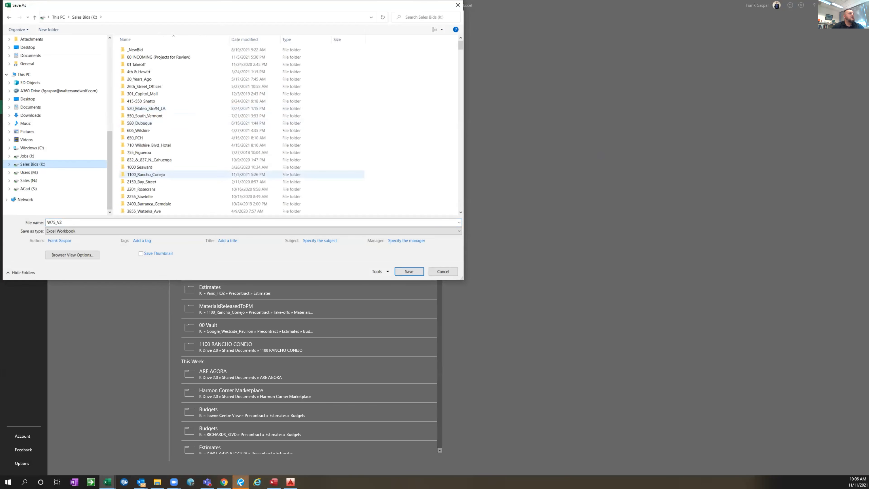
pyautogui.doubleClick(139, 50)
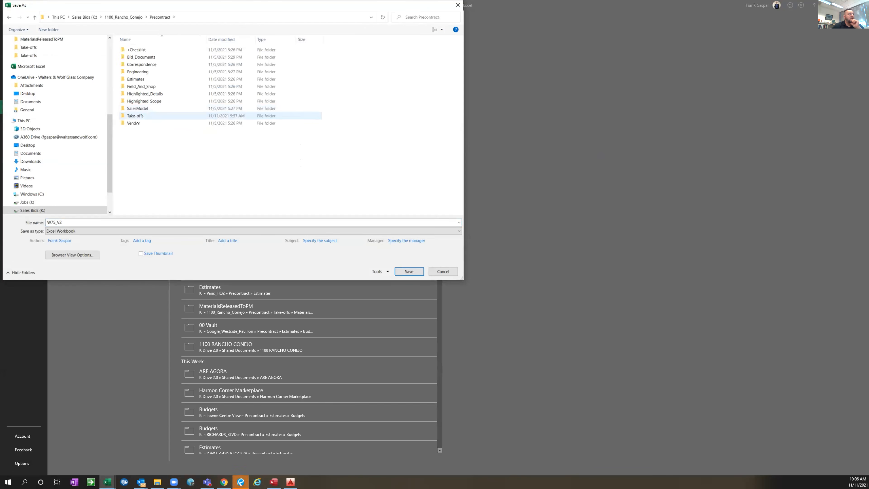
pyautogui.click(138, 79)
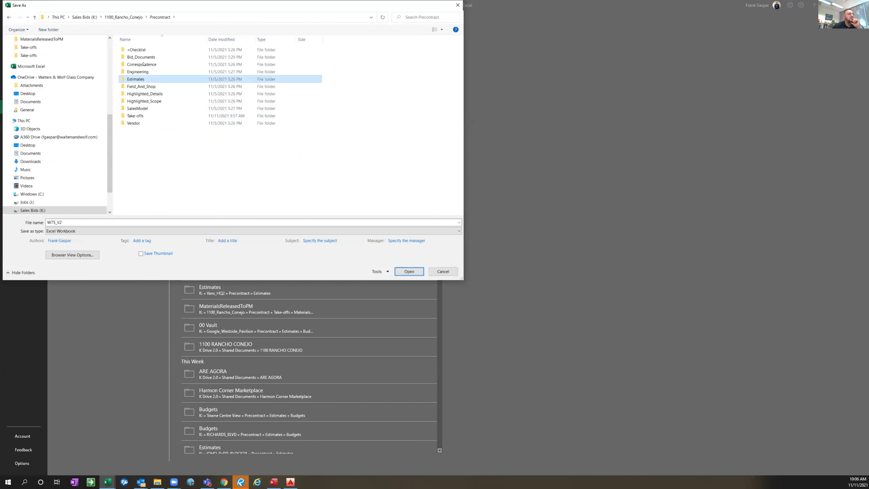
pyautogui.press('Return')
pyautogui.click(143, 50)
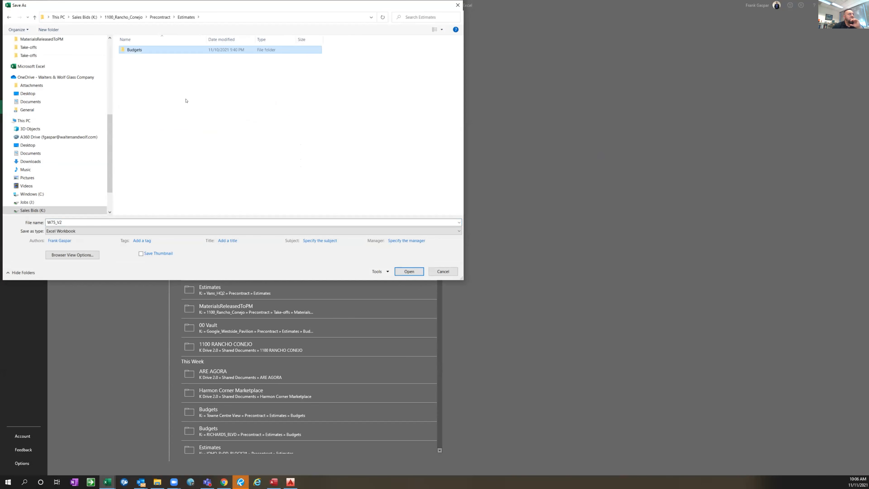
pyautogui.press('Return')
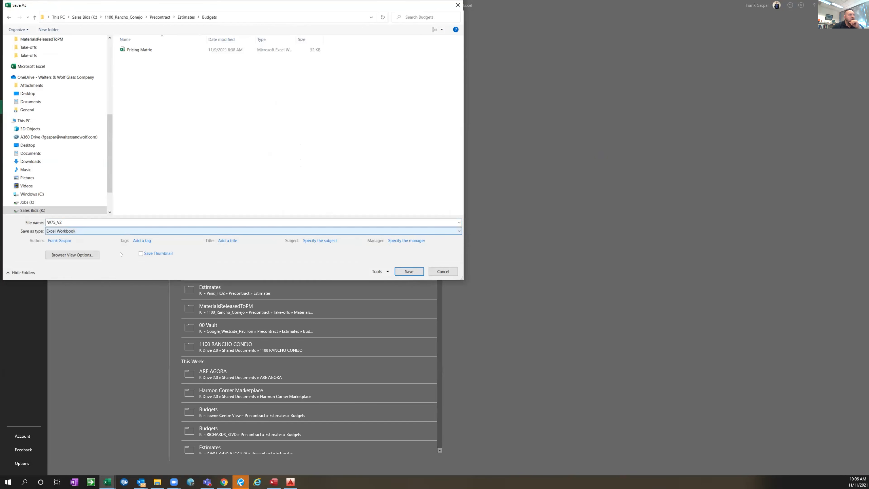
# Save the workbook as 02 W75 UWW PW in Excel 97-2003 format, with its compatibility check on saving turned off
pyautogui.click(113, 231)
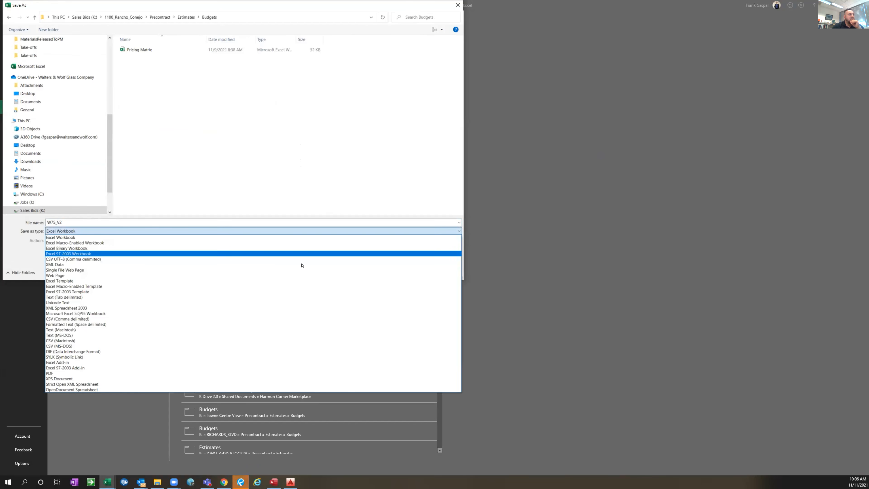
pyautogui.click(293, 254)
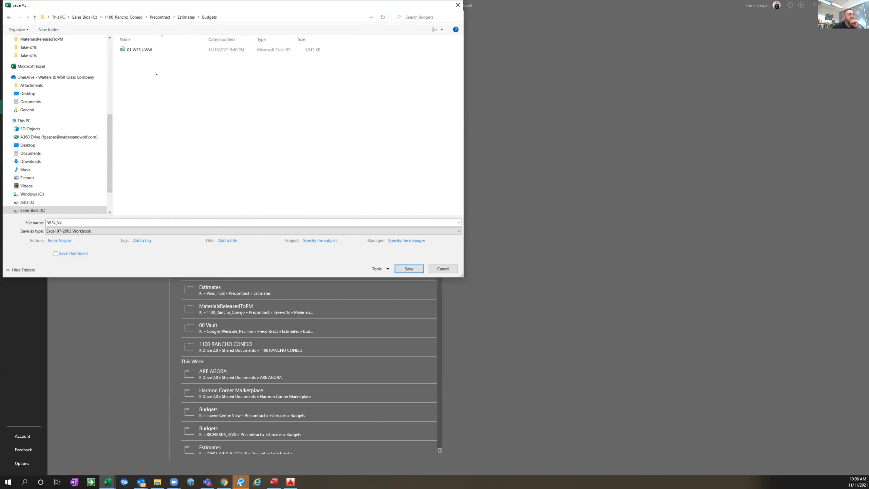
pyautogui.click(143, 50)
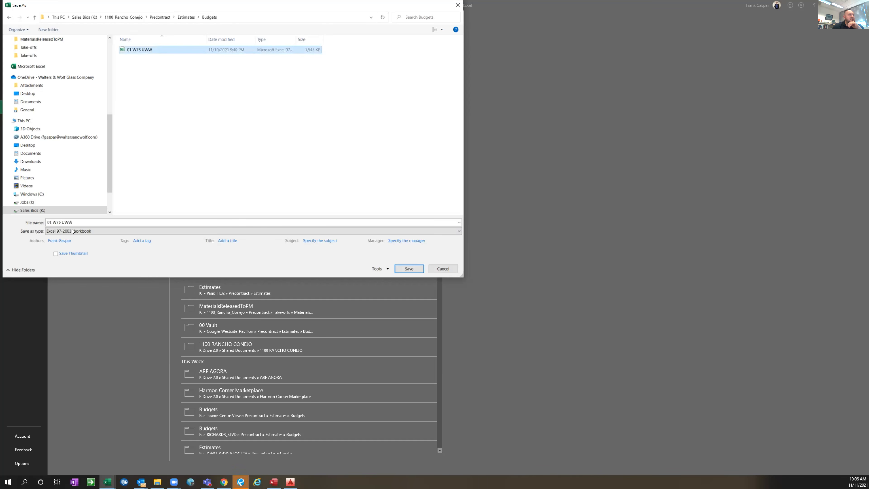
pyautogui.click(54, 222)
pyautogui.click(58, 222)
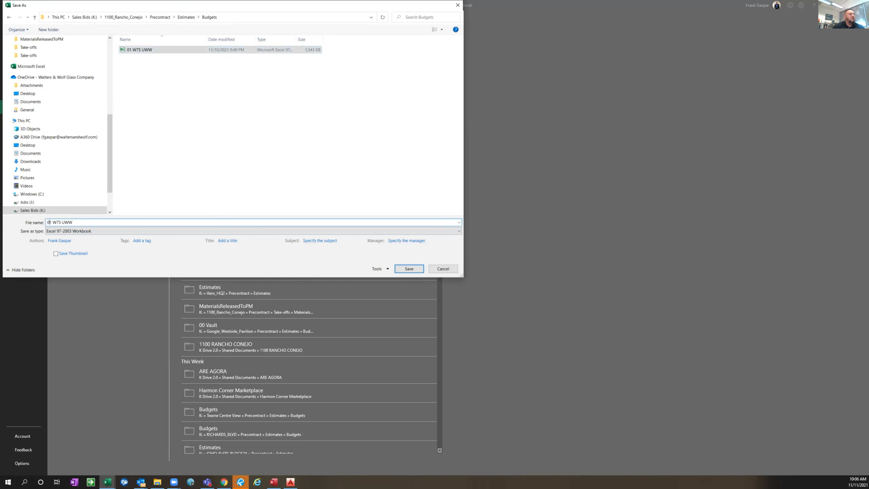
pyautogui.press('Delete')
pyautogui.write('2 pw')
pyautogui.press('BackSpace')
pyautogui.press('BackSpace')
pyautogui.write('PW')
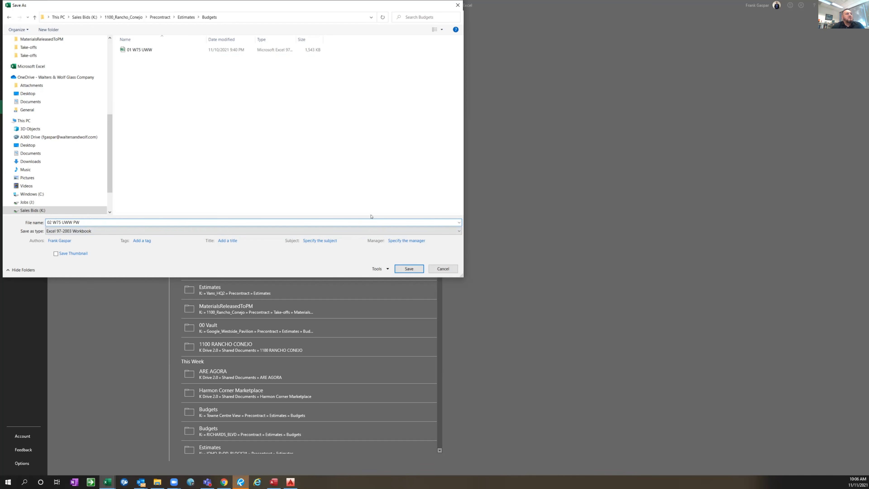
pyautogui.click(410, 269)
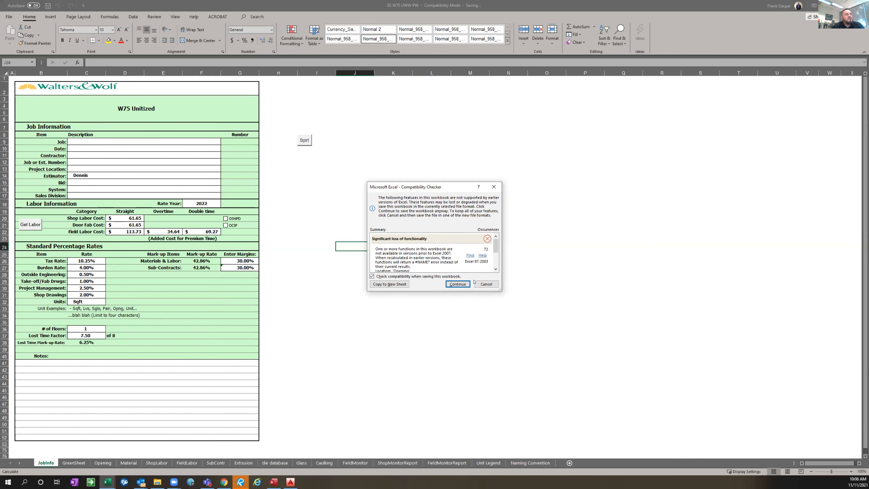
pyautogui.click(410, 276)
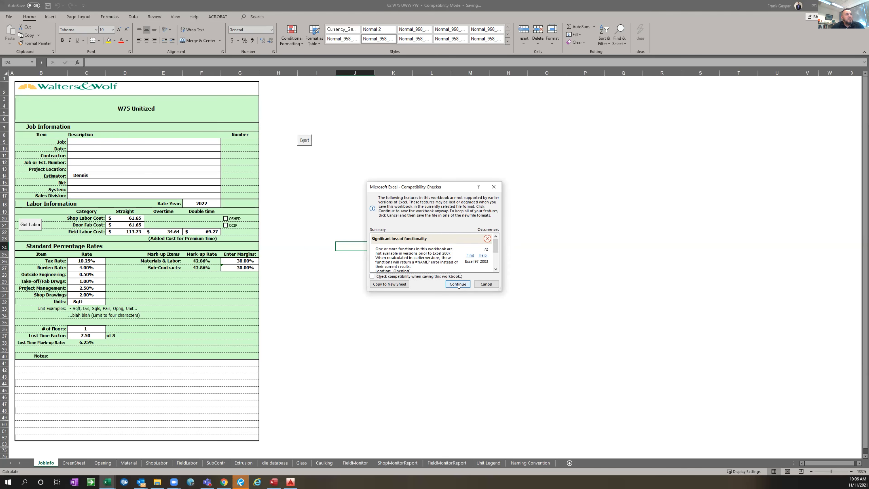
pyautogui.click(457, 284)
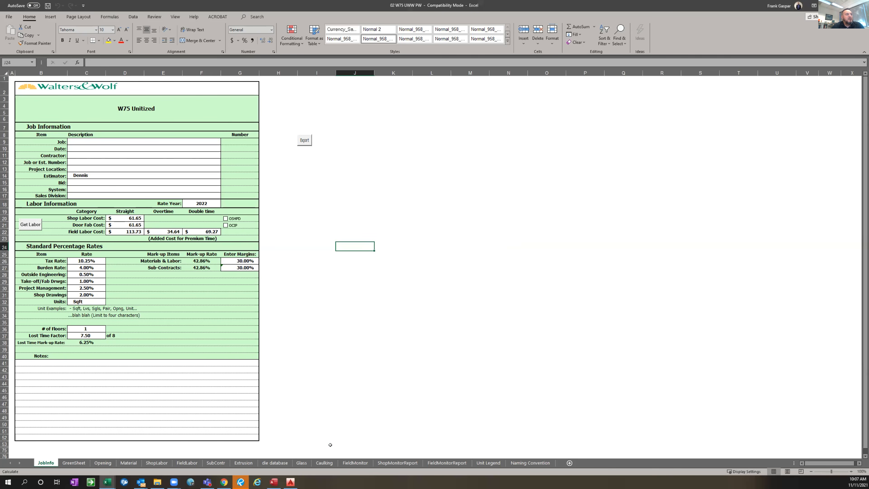
# Tile the estimate workbook side by side with a File Explorer window and bring up the Glass worksheet's glass description and cost list
pyautogui.click(303, 463)
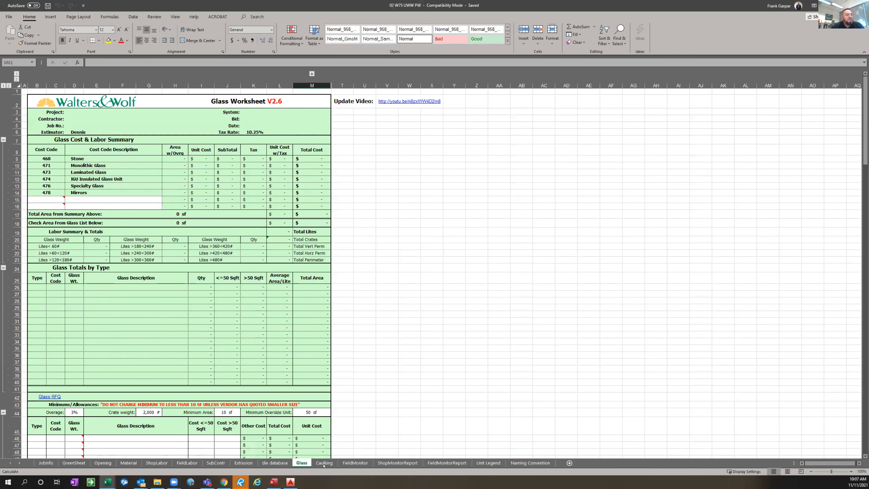
pyautogui.click(244, 463)
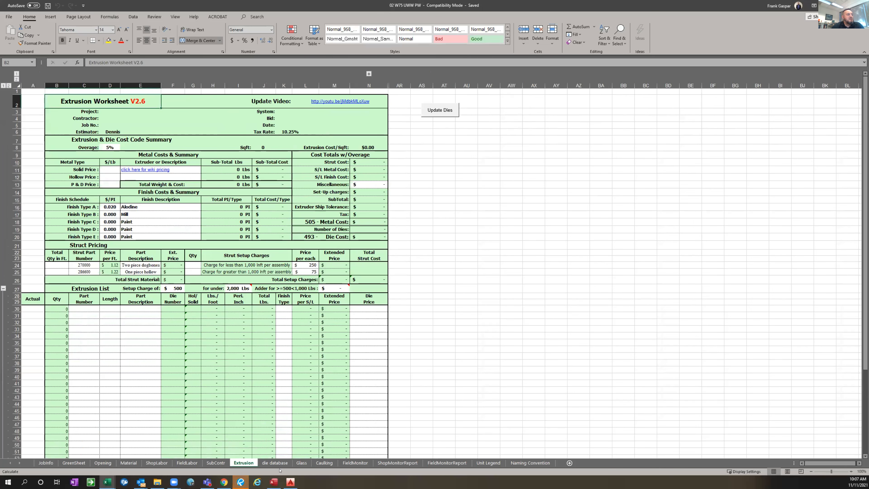
pyautogui.click(153, 482)
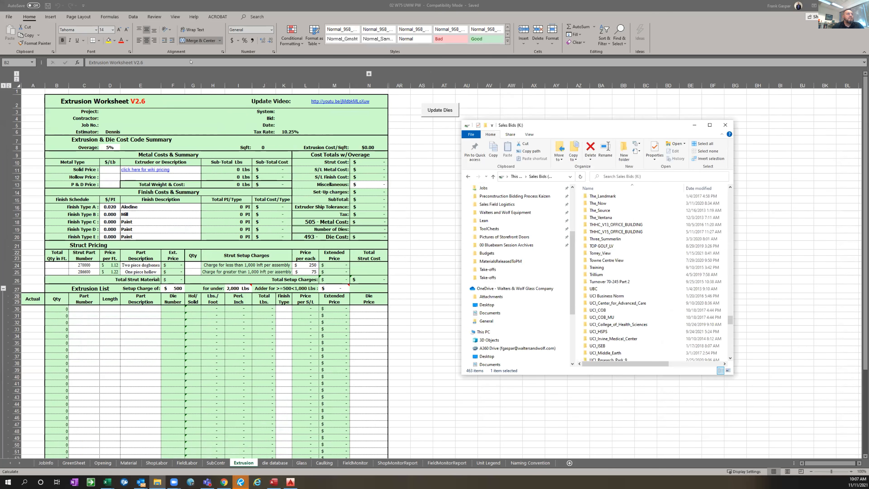
pyautogui.click(550, 63)
pyautogui.press('super+Left')
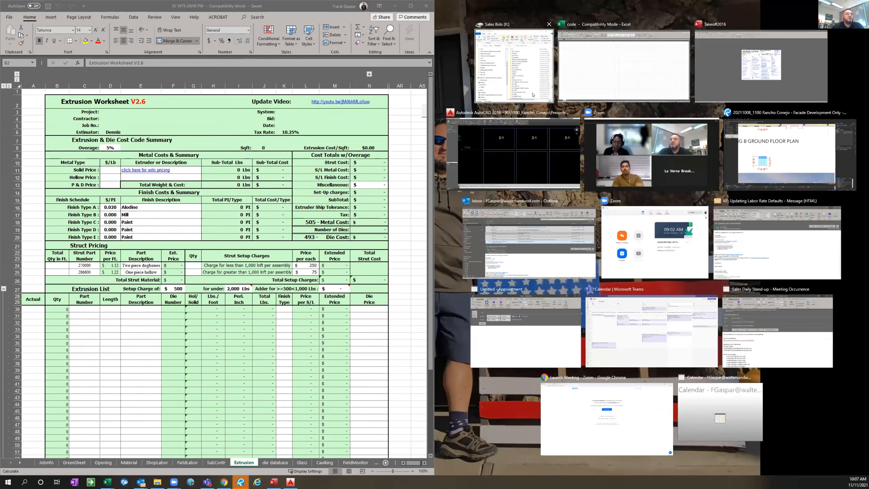
pyautogui.click(615, 172)
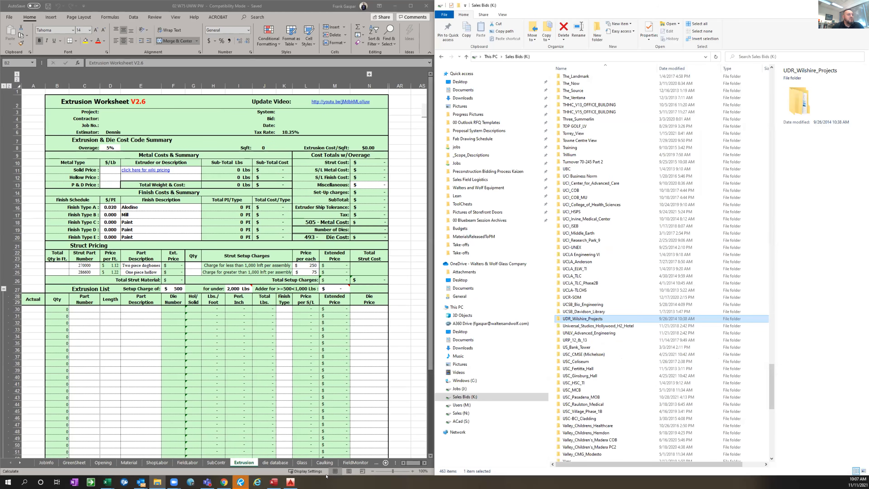
pyautogui.click(307, 464)
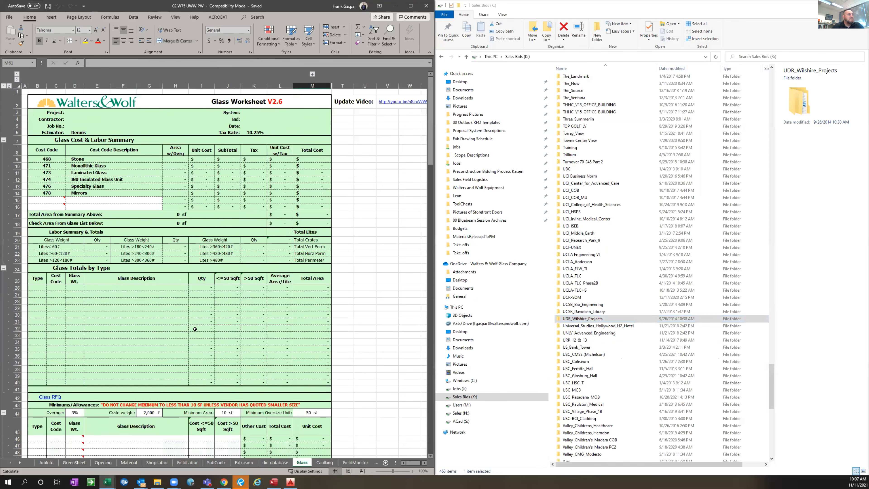
pyautogui.scroll(-7, 195, 329)
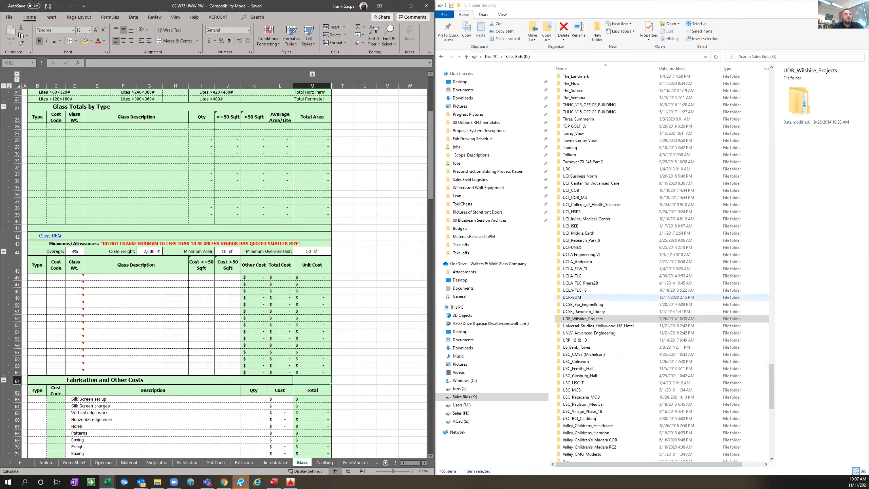
# Find and open the 1100_Rancho_Conejo project folder on Sales Bids (K:) in File Explorer
pyautogui.click(583, 304)
pyautogui.scroll(14, 606, 107)
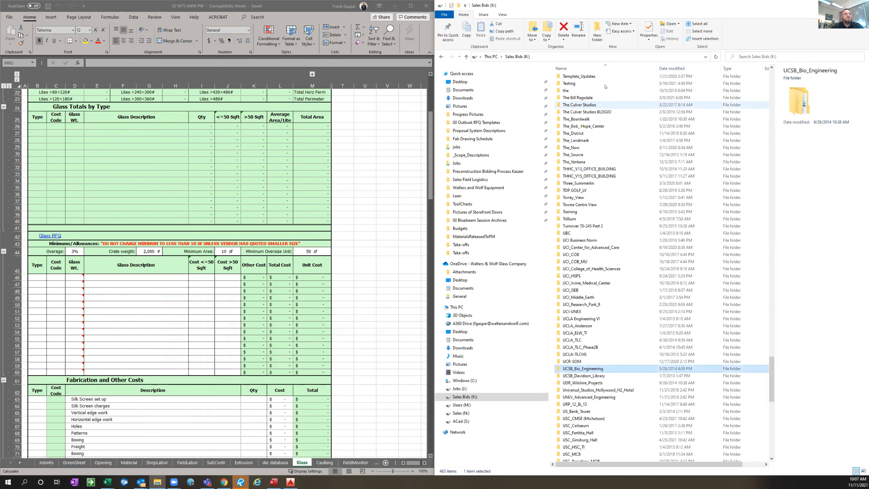
pyautogui.scroll(5, 609, 91)
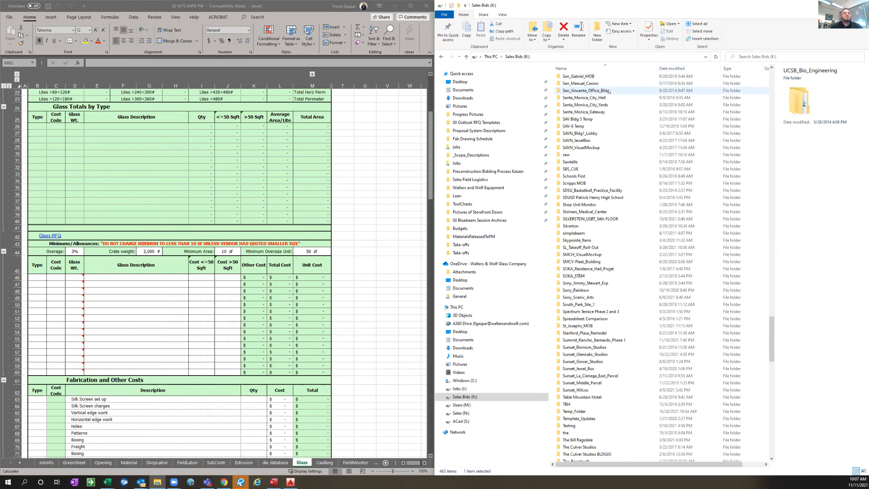
pyautogui.click(609, 90)
pyautogui.scroll(17, 609, 91)
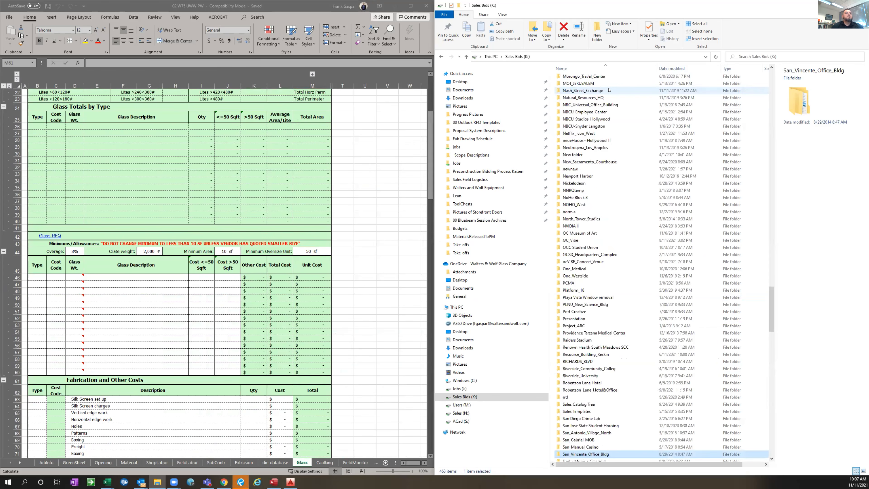
pyautogui.scroll(17, 609, 94)
pyautogui.scroll(18, 610, 96)
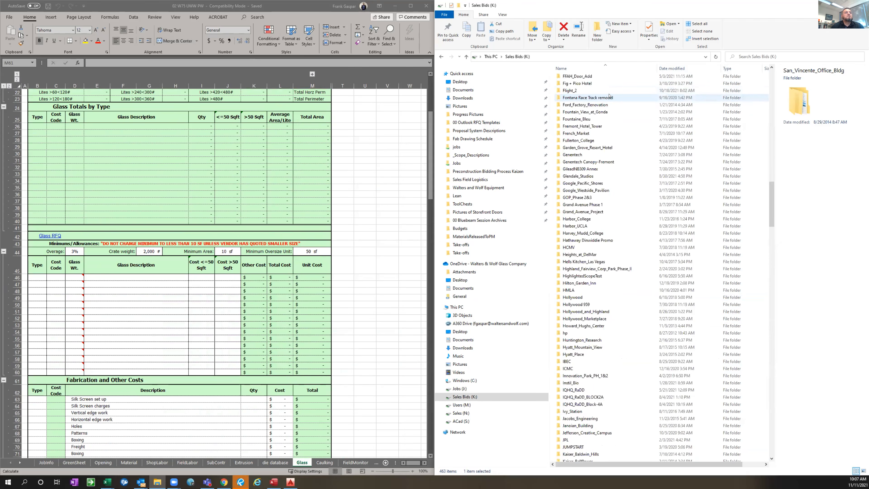
pyautogui.scroll(16, 609, 97)
pyautogui.scroll(15, 609, 97)
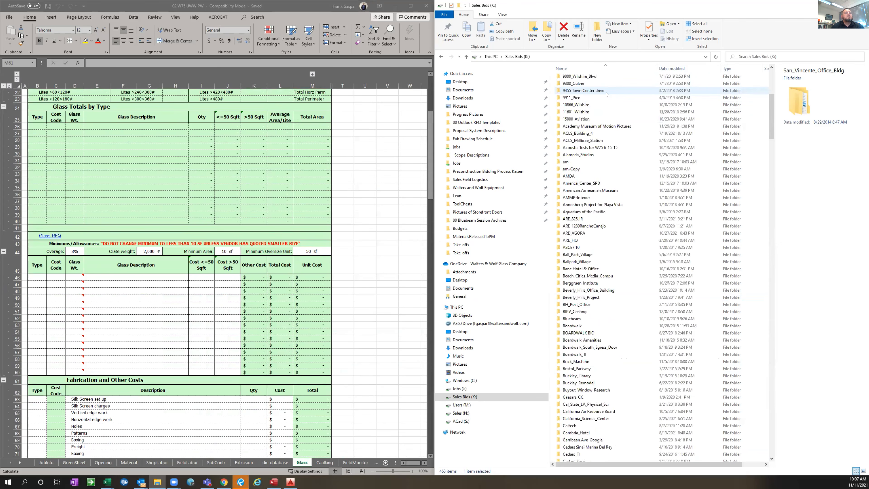
pyautogui.scroll(15, 596, 97)
pyautogui.doubleClick(596, 97)
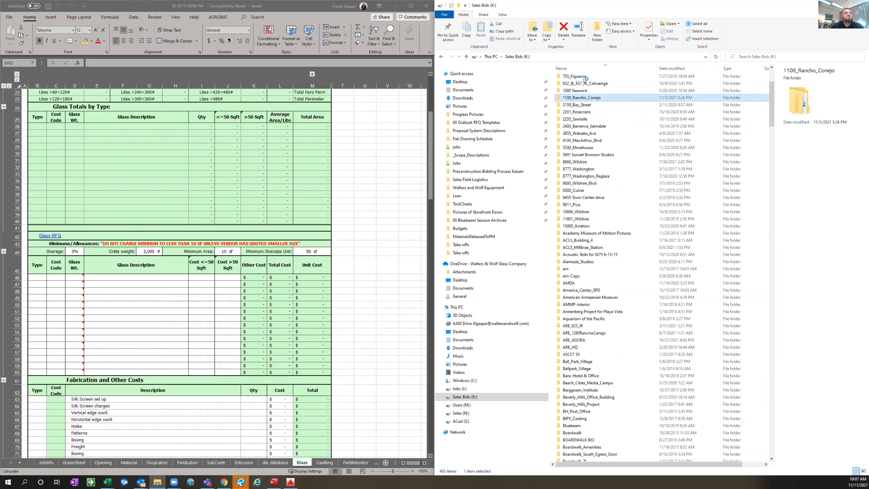
# Open the project's Precontract > Take-offs > MaterialsReleasedToPM folder
pyautogui.doubleClick(584, 79)
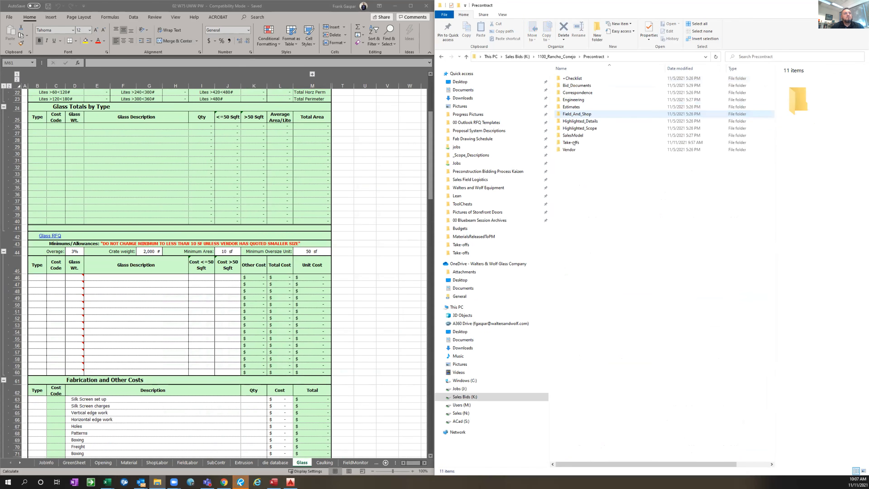
pyautogui.doubleClick(573, 144)
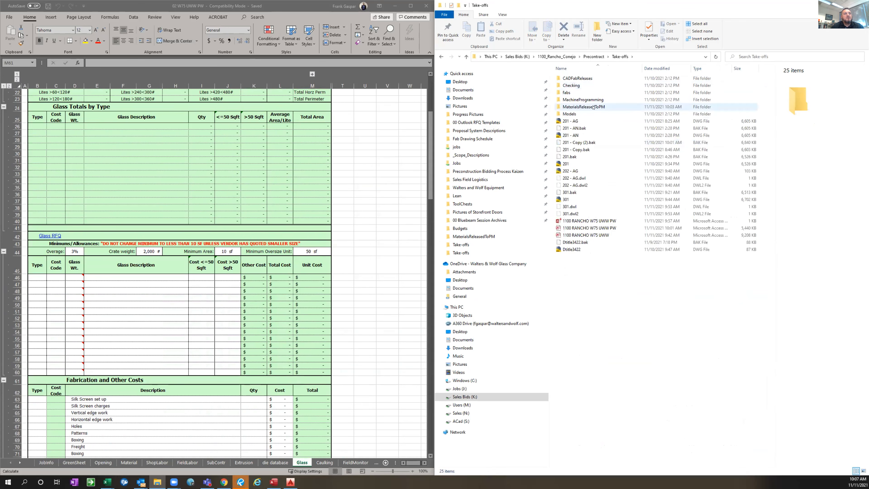
pyautogui.click(593, 107)
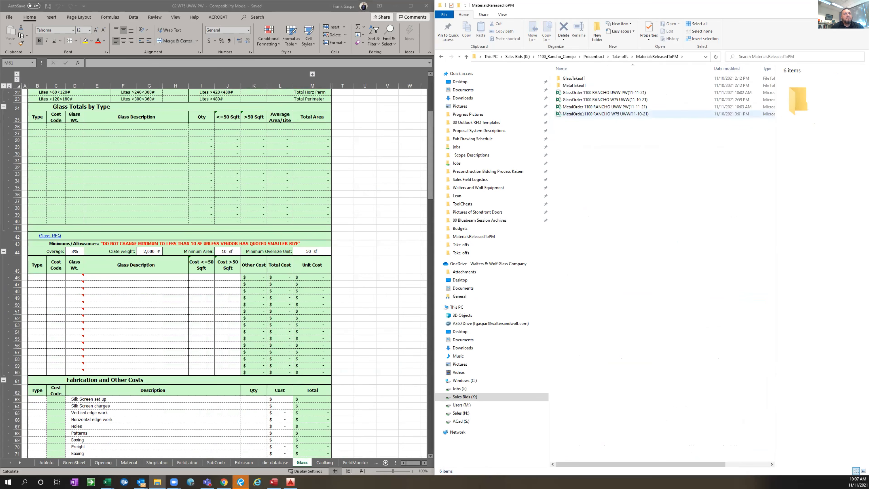
pyautogui.click(575, 100)
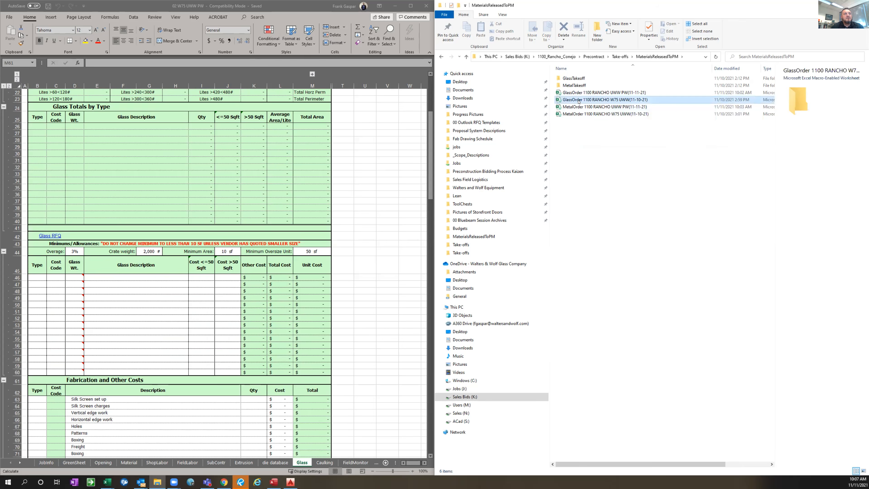
pyautogui.click(650, 92)
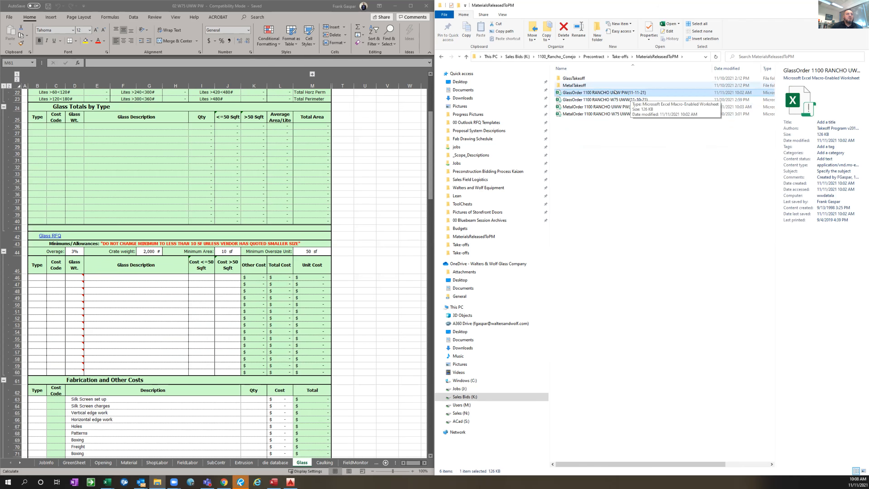
pyautogui.doubleClick(613, 92)
pyautogui.press('F2')
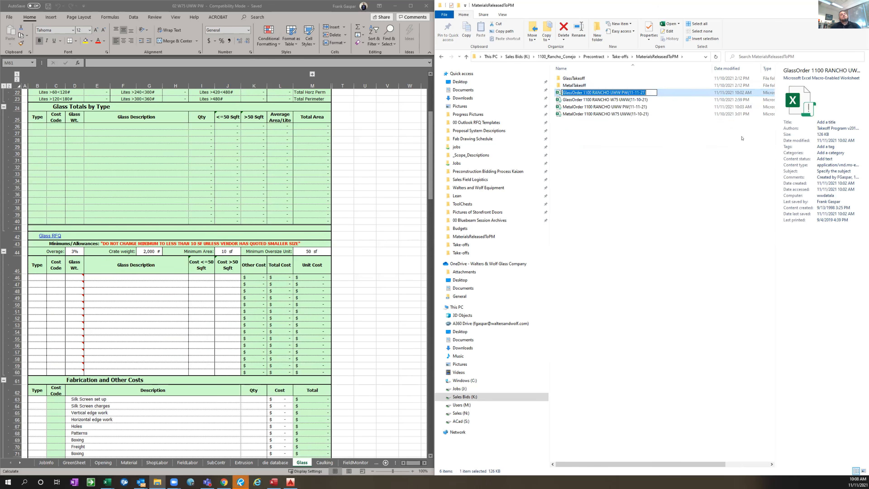
pyautogui.click(639, 154)
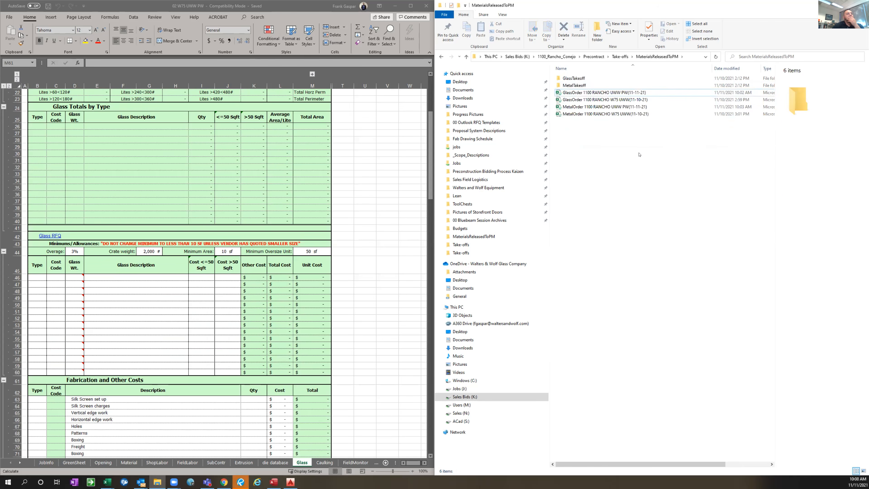
# Select the exported GlassOrder 1100 RANCHO UWW PW(11-11-21) file and switch back to the estimate workbook in Excel
pyautogui.click(630, 94)
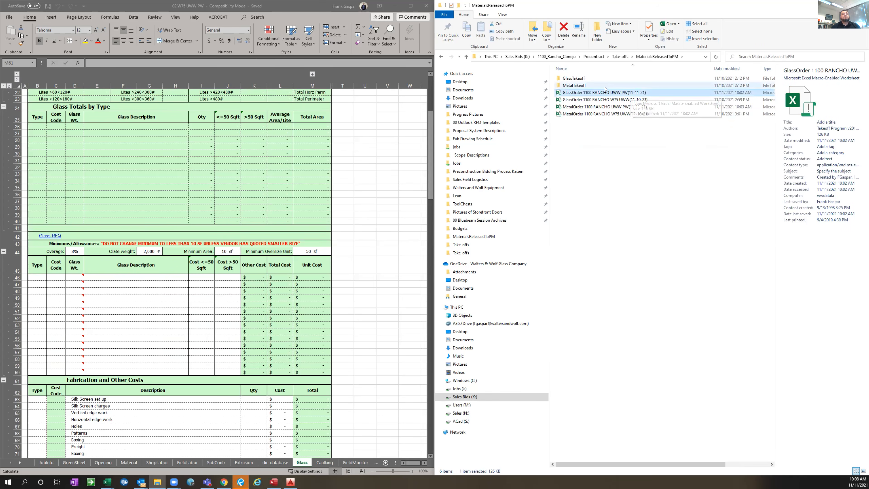
pyautogui.hotkey('alt', 'Tab')
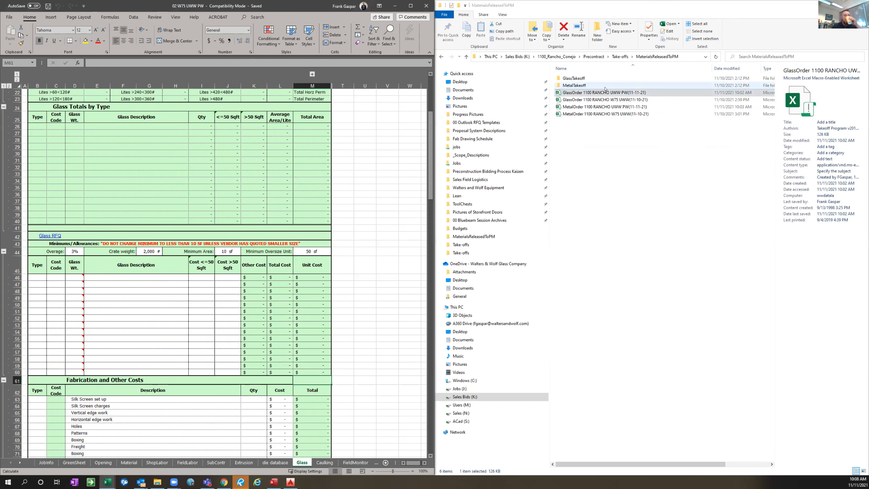
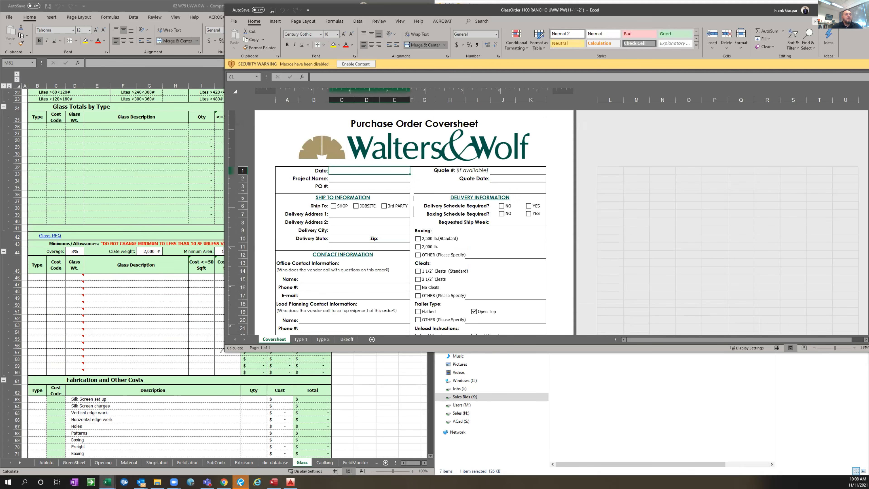
# Fit the glass order workbook beside the estimate, review its Type 1 and Type 2 sheets, and leave Type 1 showing
pyautogui.moveTo(222, 350); pyautogui.dragTo(444, 467)
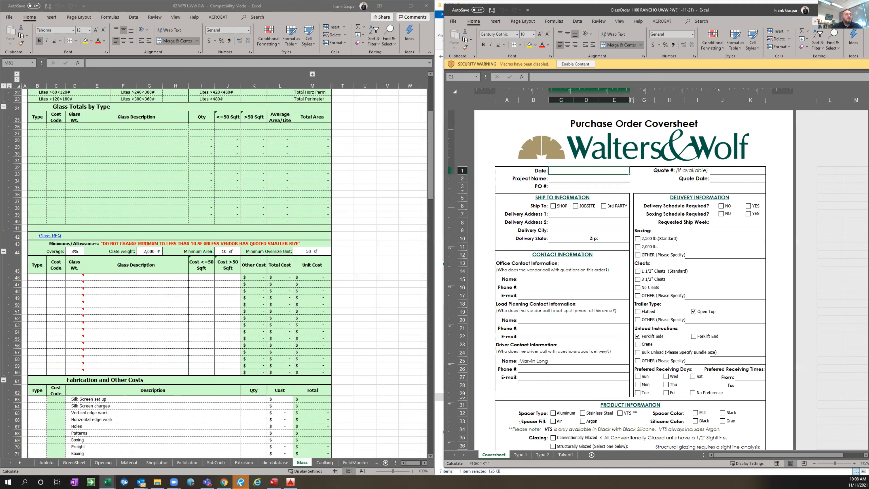
pyautogui.click(520, 456)
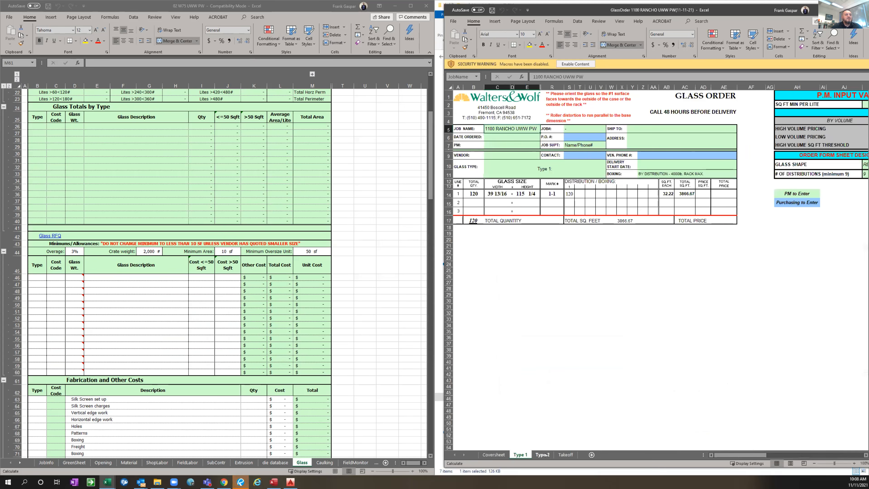
pyautogui.click(543, 456)
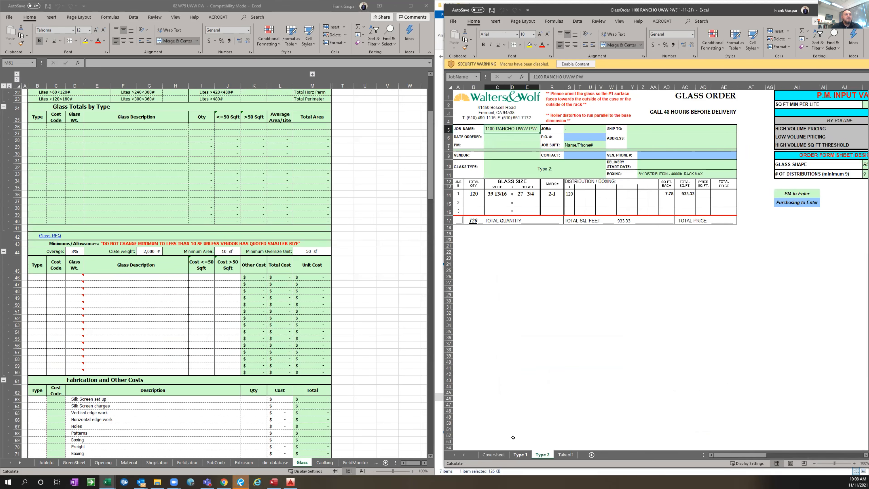
pyautogui.click(521, 455)
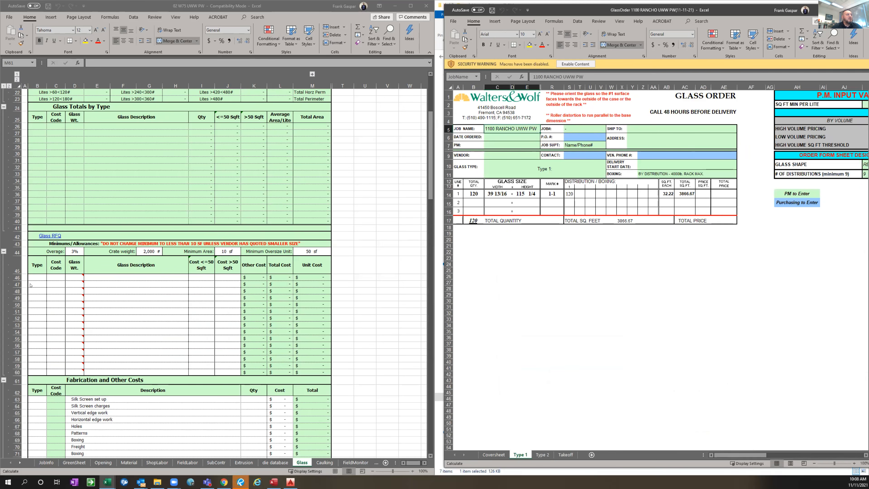
# Start a glass cost line in row 47 of the Glass worksheet with type 1, cost code 474 and glass weight 7
pyautogui.click(40, 280)
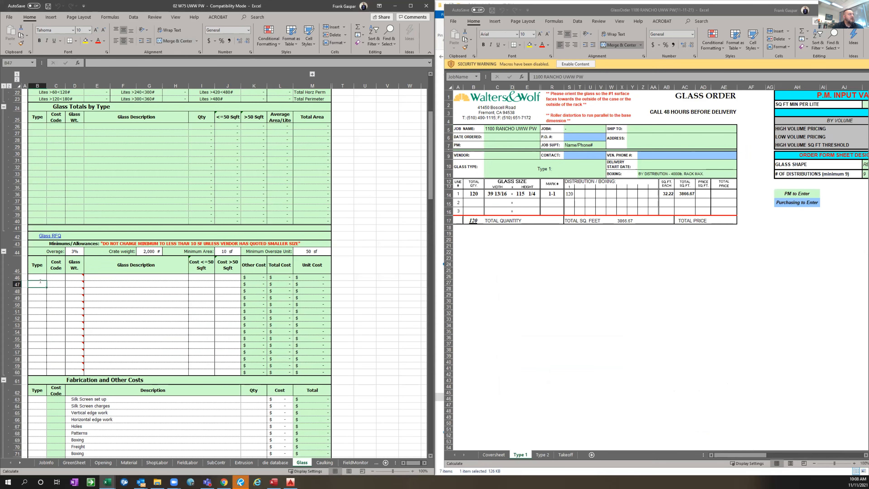
pyautogui.write('1')
pyautogui.press('Tab')
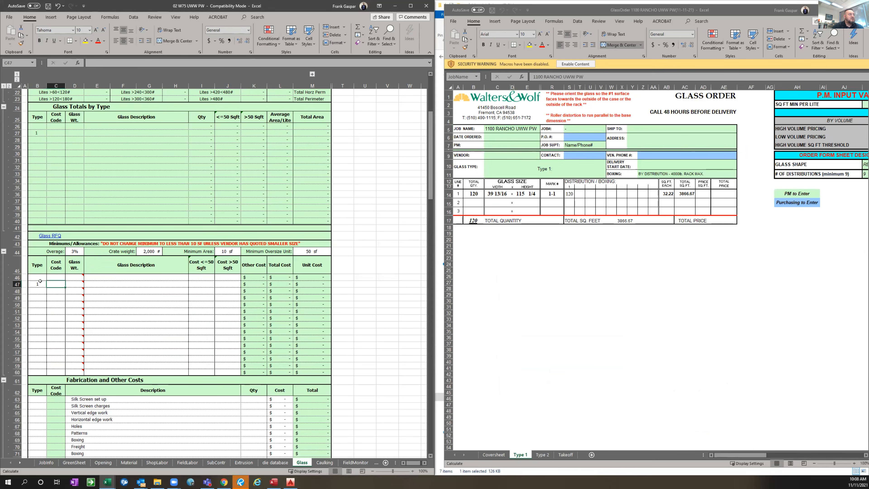
pyautogui.write('474')
pyautogui.press('Tab')
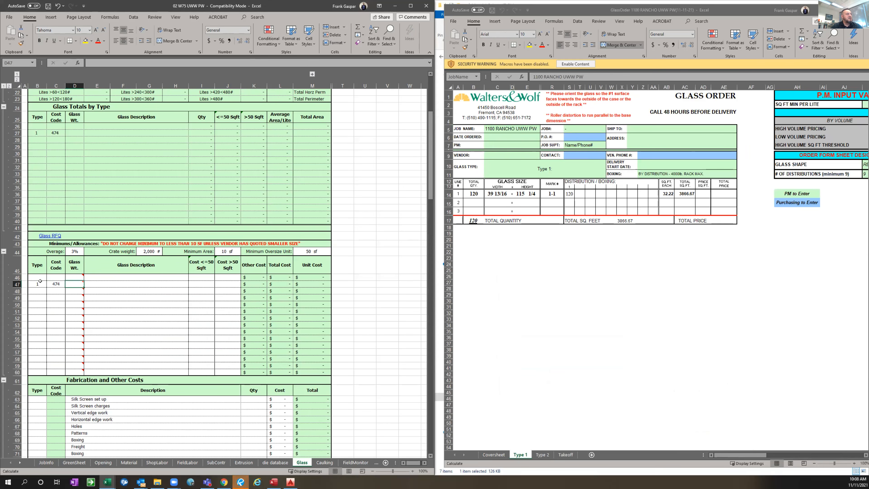
pyautogui.write('7')
pyautogui.press('Tab')
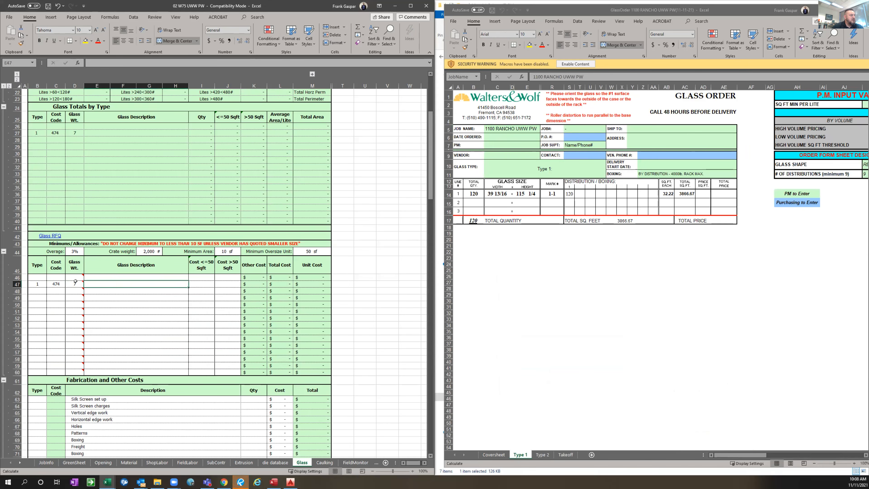
# Describe the type 1 glass in row 47 as 1" Insulated Vision Glass with low e coating
pyautogui.moveTo(78, 280)
pyautogui.write("1'")
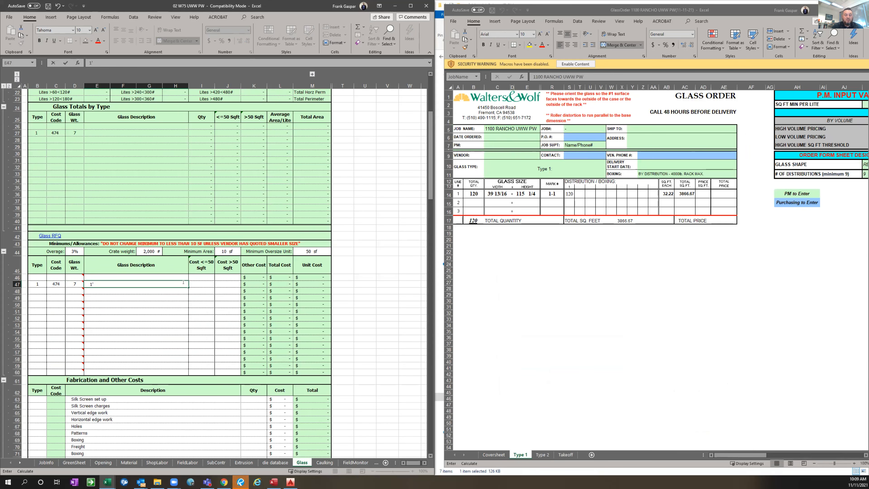
pyautogui.press('BackSpace')
pyautogui.press('BackSpace')
pyautogui.write('INSULATE')
pyautogui.press('BackSpace')
pyautogui.press('BackSpace')
pyautogui.press('BackSpace')
pyautogui.press('BackSpace')
pyautogui.press('BackSpace')
pyautogui.press('BackSpace')
pyautogui.press('BackSpace')
pyautogui.write('nsulated Vision Glass with I')
pyautogui.write('ow e coating')
pyautogui.press('Return')
pyautogui.click(183, 282)
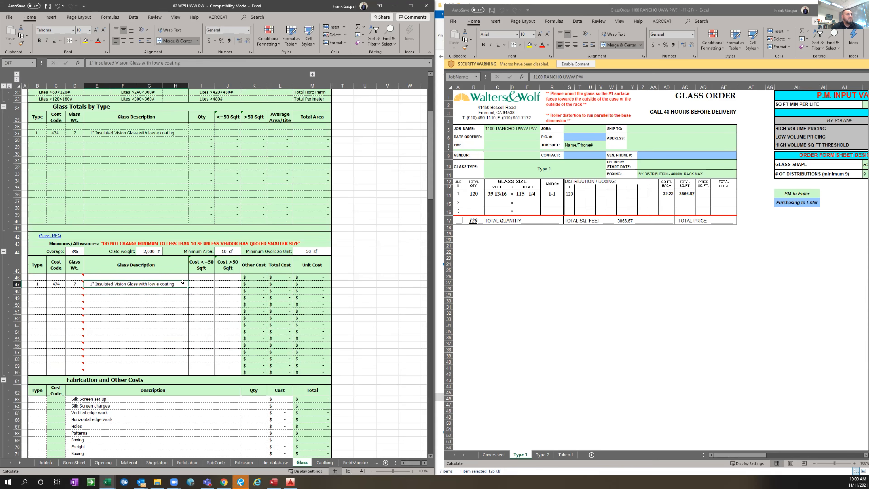
# Set both the <=50 Sqft and >50 Sqft costs of the type 1 vision glass to 0
pyautogui.press('Tab')
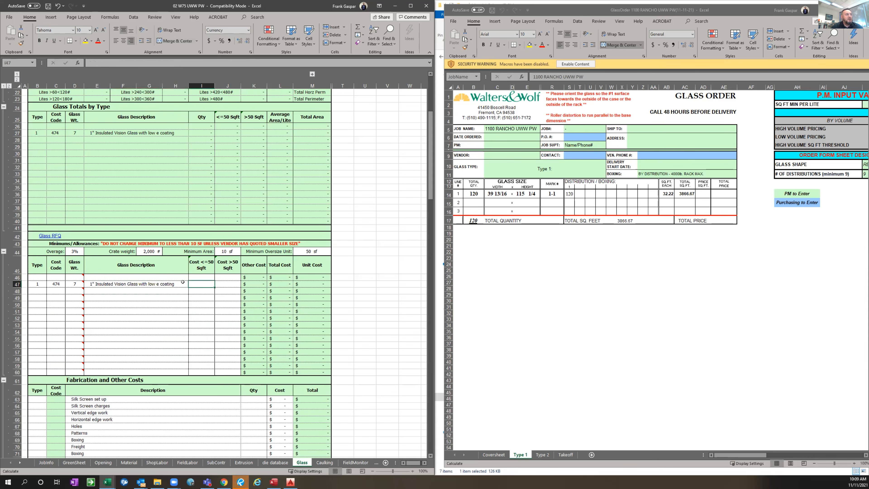
pyautogui.write('0')
pyautogui.press('Tab')
pyautogui.write('0')
pyautogui.press('Return')
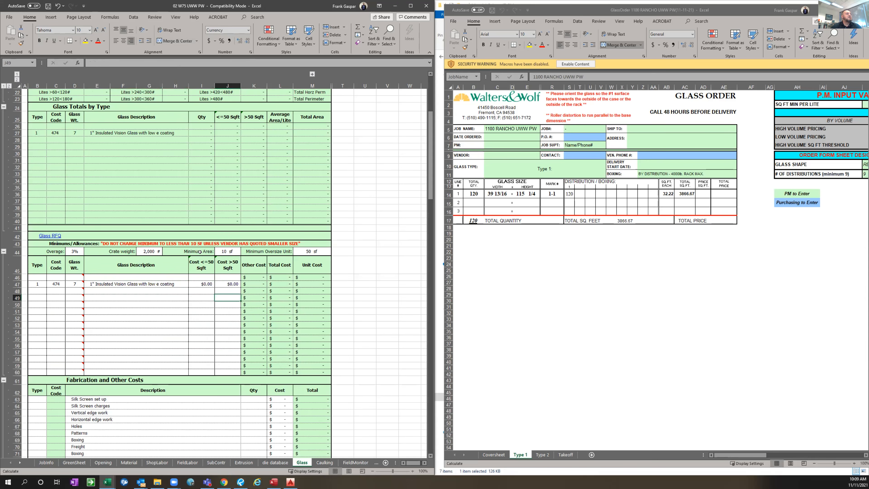
# Start a second glass cost line in row 50 with type 2, cost code 474 and glass weight 7
pyautogui.scroll(-1, 200, 252)
pyautogui.scroll(-3, 149, 247)
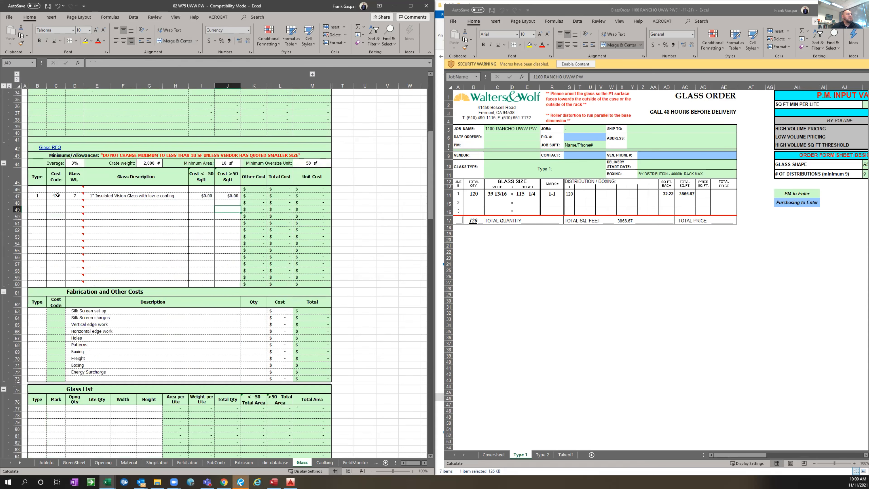
pyautogui.click(41, 216)
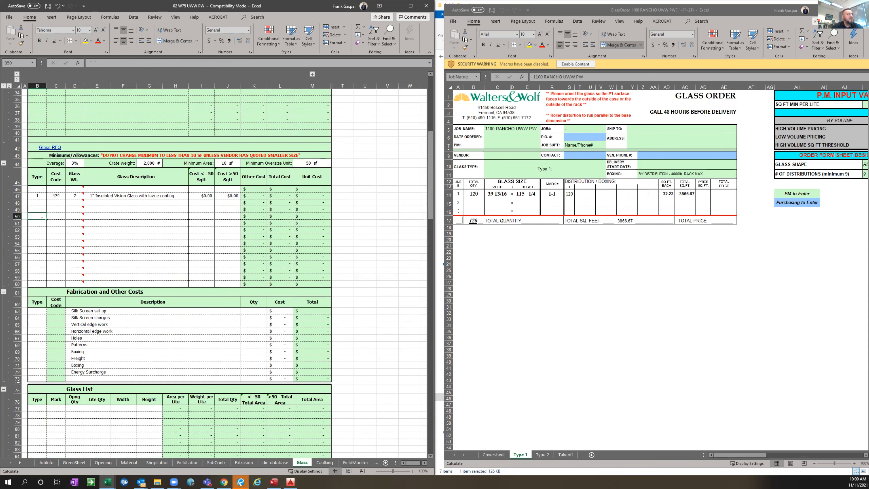
pyautogui.write('2')
pyautogui.press('Tab')
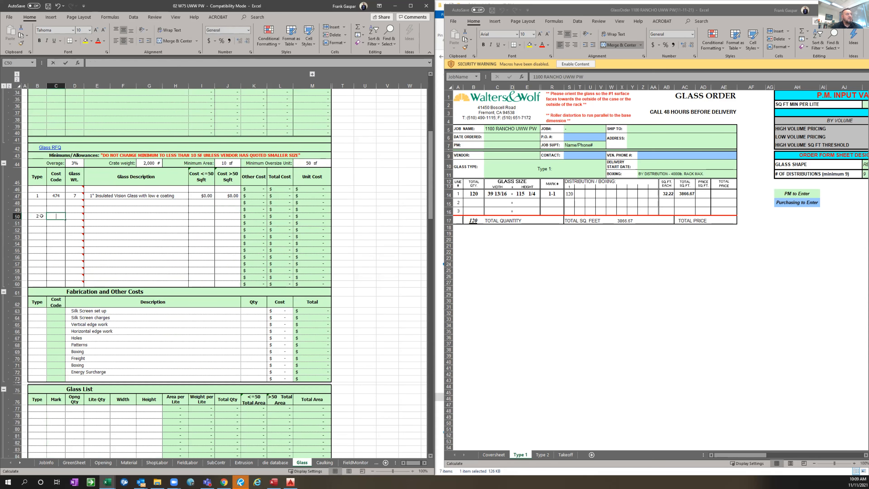
pyautogui.write('474')
pyautogui.press('Tab')
pyautogui.write('7')
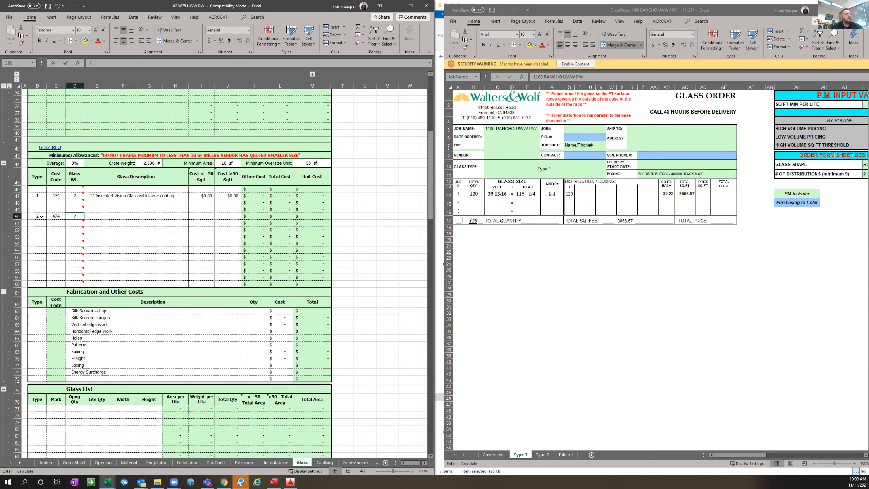
pyautogui.press('Tab')
# Describe the type 2 glass in row 50 as 1" Insulated Spandrel Glass low e coating
pyautogui.write('1')
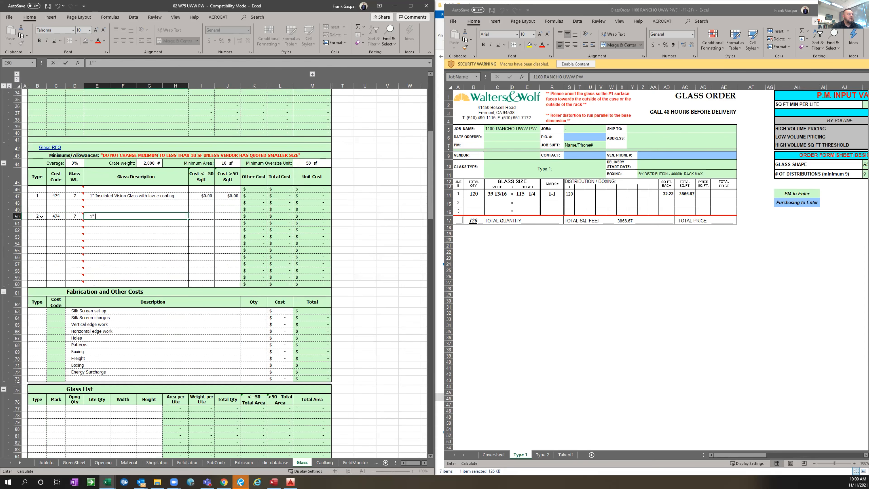
pyautogui.write('" Insulated Span')
pyautogui.press('BackSpace')
pyautogui.write('drel Glass wi')
pyautogui.press('BackSpace')
pyautogui.press('BackSpace')
pyautogui.write('low ee coating')
pyautogui.hotkey('ctrl', 'Return')
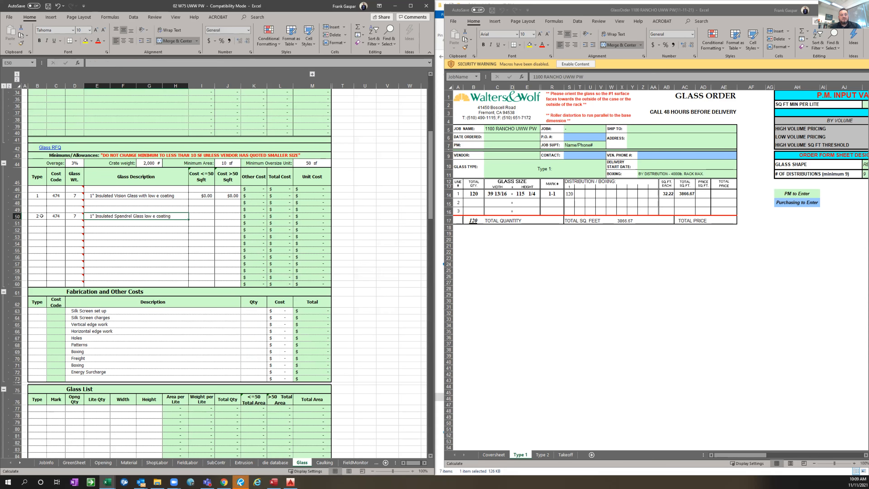
# Set both the <=50 Sqft and >50 Sqft costs of the type 2 spandrel glass to 0
pyautogui.press('Tab')
pyautogui.write('0')
pyautogui.press('Tab')
pyautogui.write('0')
pyautogui.press('Return')
pyautogui.press('Down')
pyautogui.press('Down')
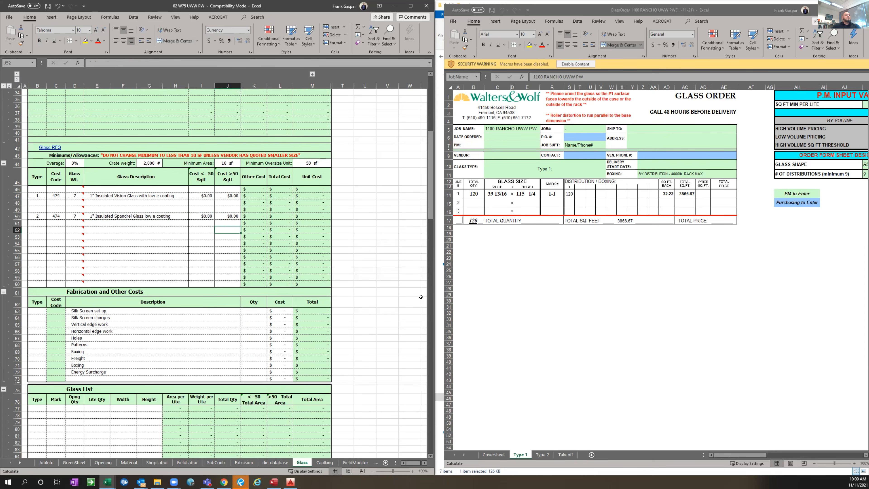
# Start a Glass List entry in row 78 with type 1, mark 1-1 and opening quantity 1
pyautogui.click(219, 317)
pyautogui.scroll(-4, 220, 317)
pyautogui.click(39, 317)
pyautogui.scroll(-1, 157, 362)
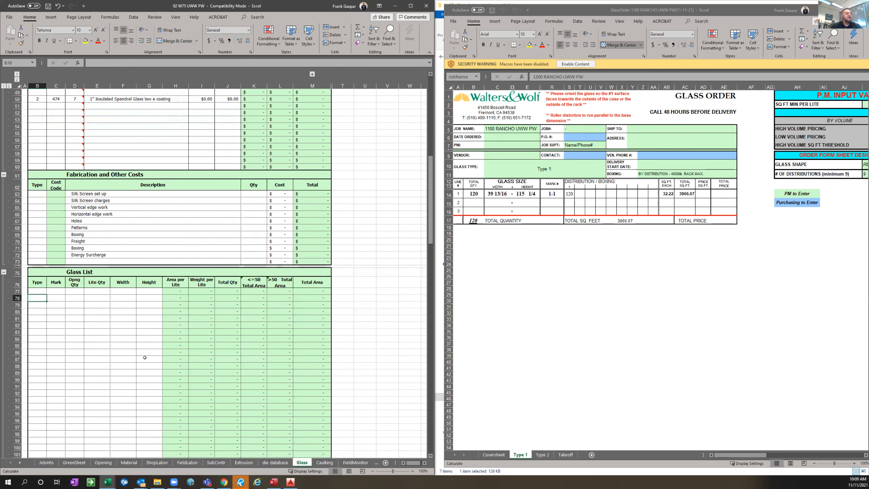
pyautogui.write('1')
pyautogui.press('Tab')
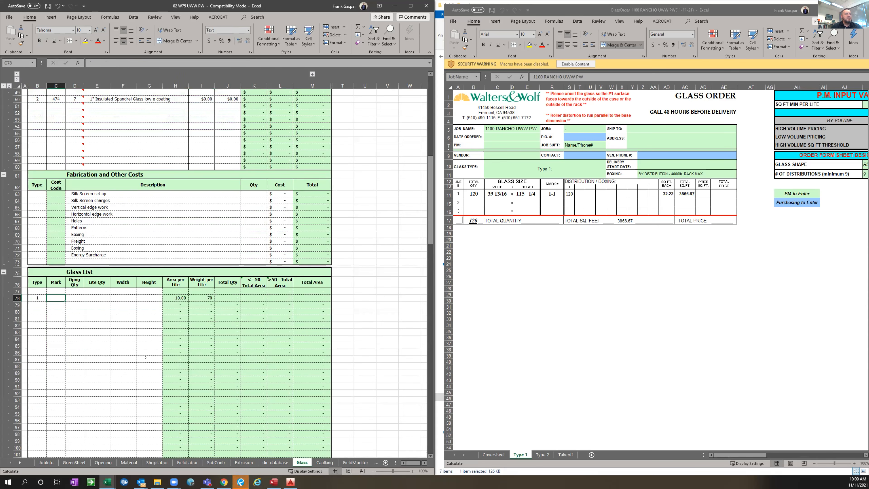
pyautogui.write('1-1')
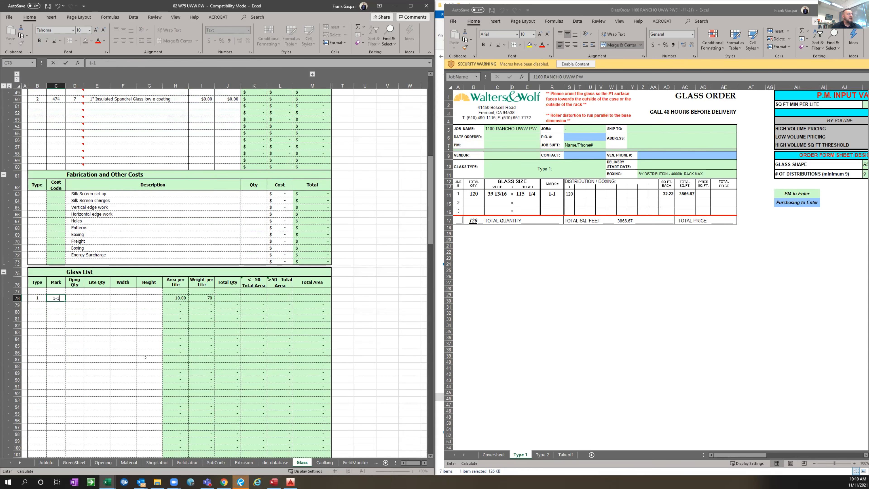
pyautogui.press('Tab')
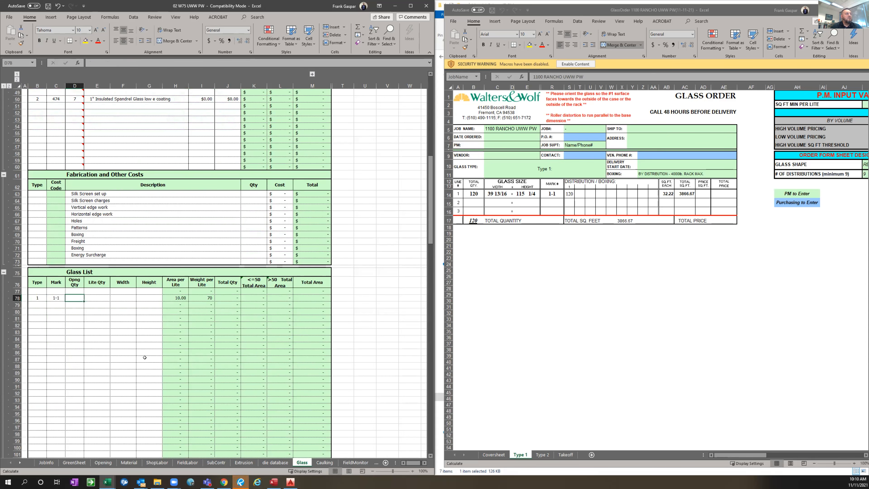
pyautogui.write('1')
pyautogui.press('Tab')
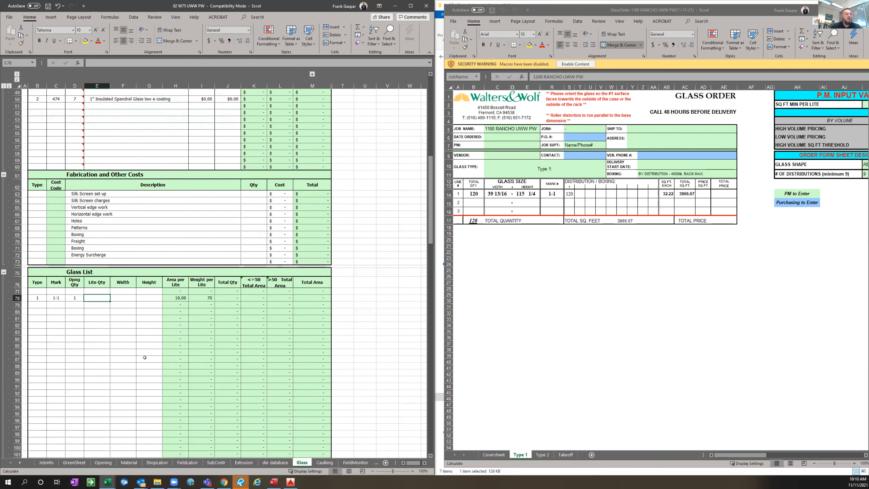
# Complete the 1-1 entry in the Glass List with lite quantity 120, width 40 in. and height 116 in
pyautogui.write('120')
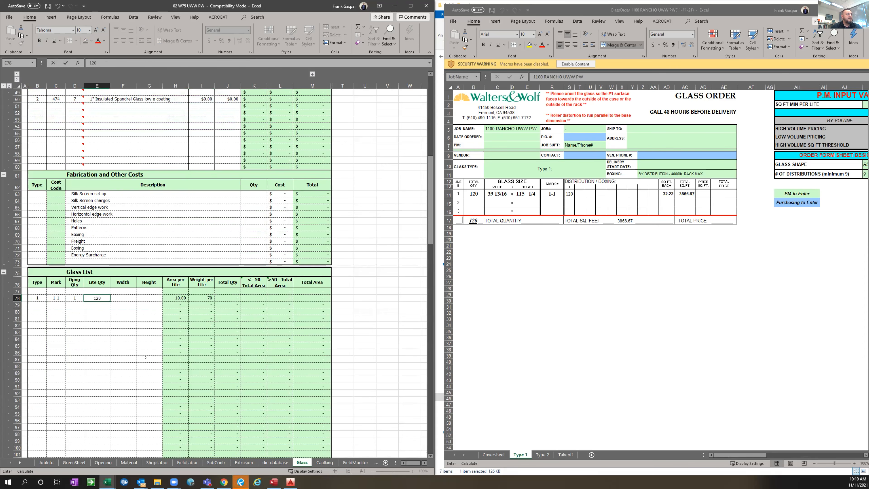
pyautogui.press('Tab')
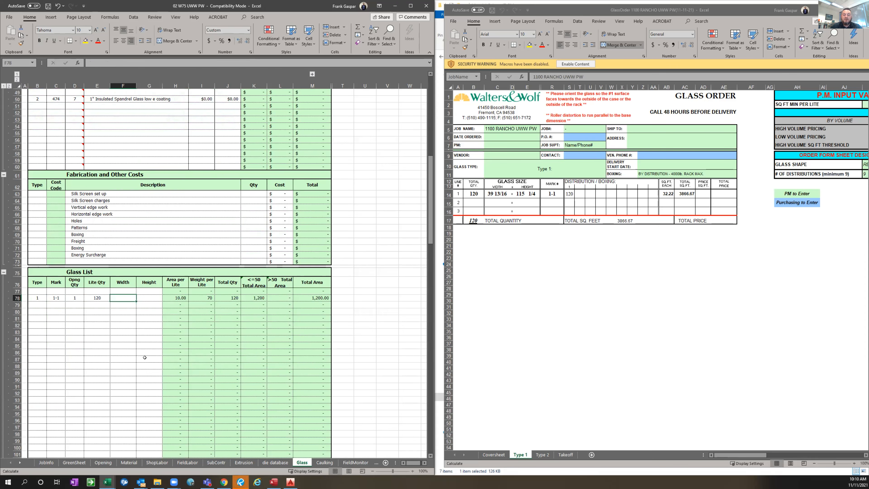
pyautogui.write('40')
pyautogui.press('Return')
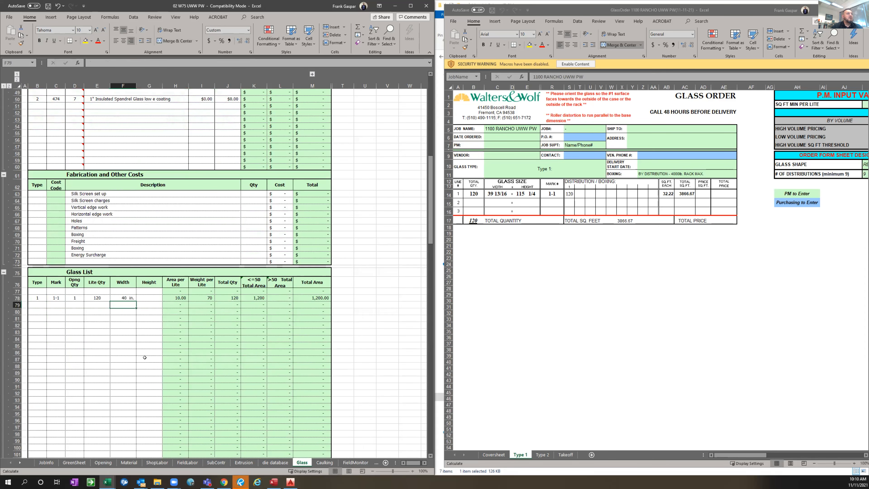
pyautogui.press('Up')
pyautogui.press('Right')
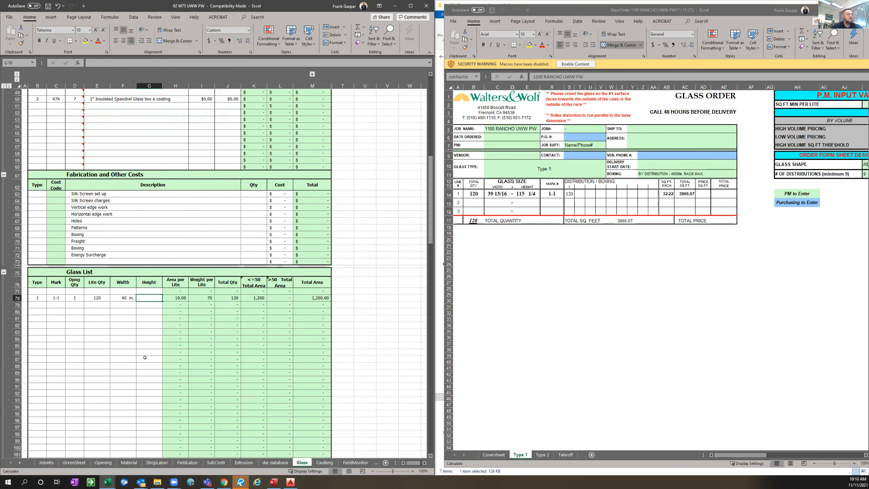
pyautogui.write('116')
pyautogui.press('Return')
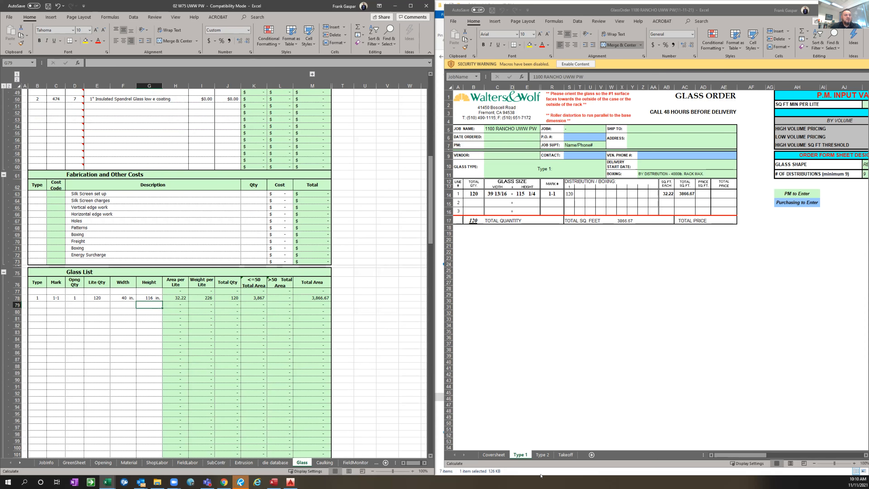
# Start a Glass List entry in row 80 with type 2, mark 2-1 and opening quantity 1, following the order's Type 2 sheet
pyautogui.click(545, 455)
pyautogui.click(543, 455)
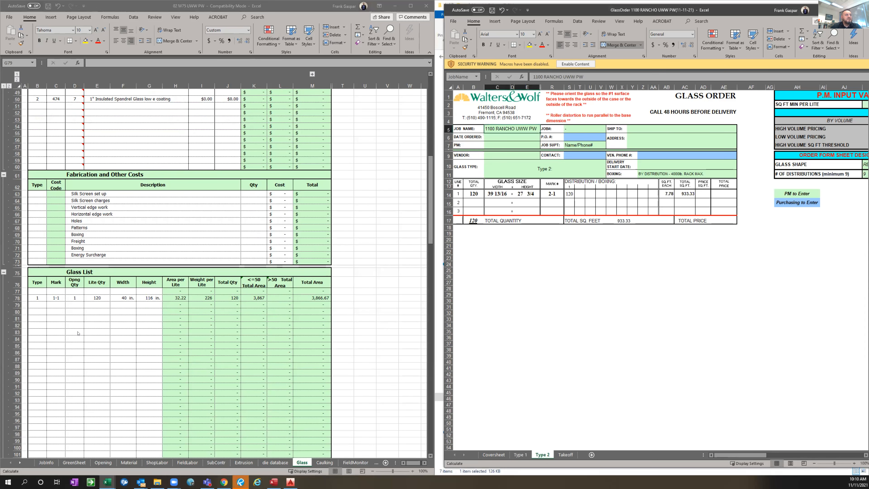
pyautogui.click(35, 309)
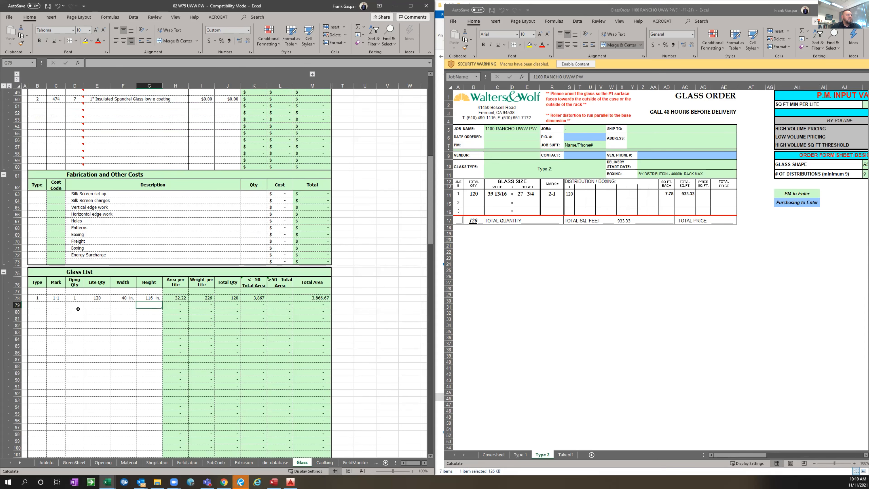
pyautogui.write('2')
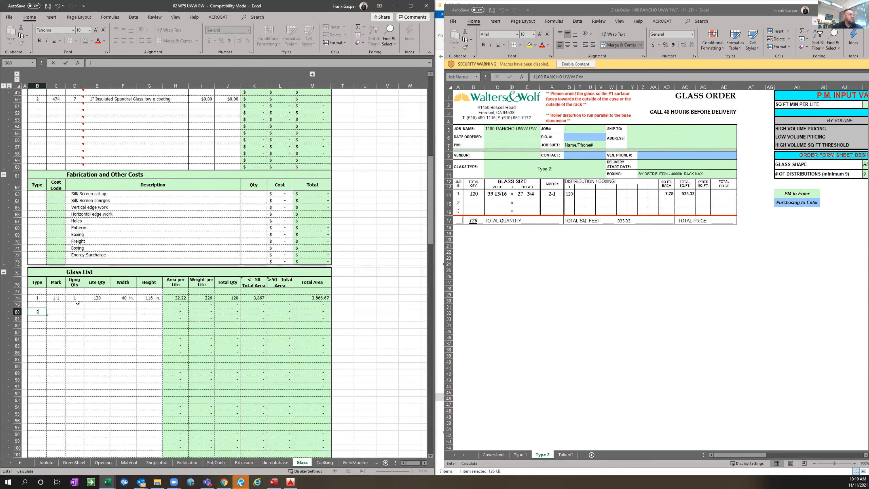
pyautogui.hotkey('ctrl', 'Return')
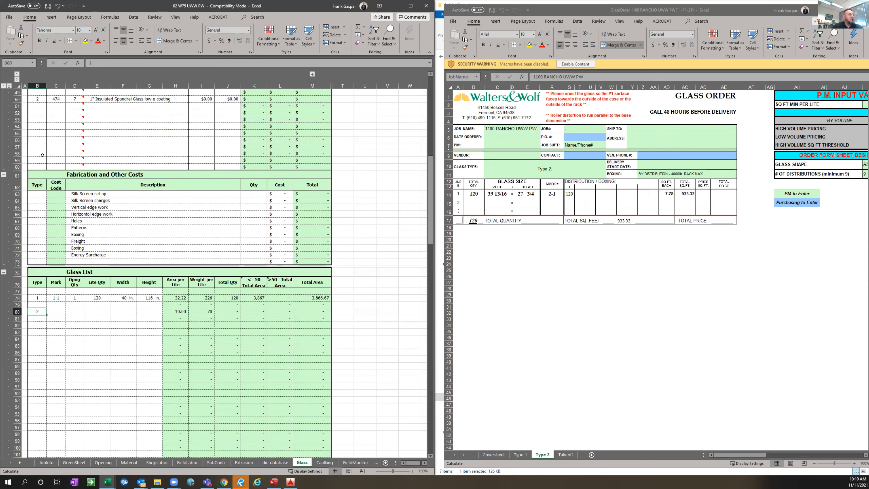
pyautogui.scroll(2, 42, 155)
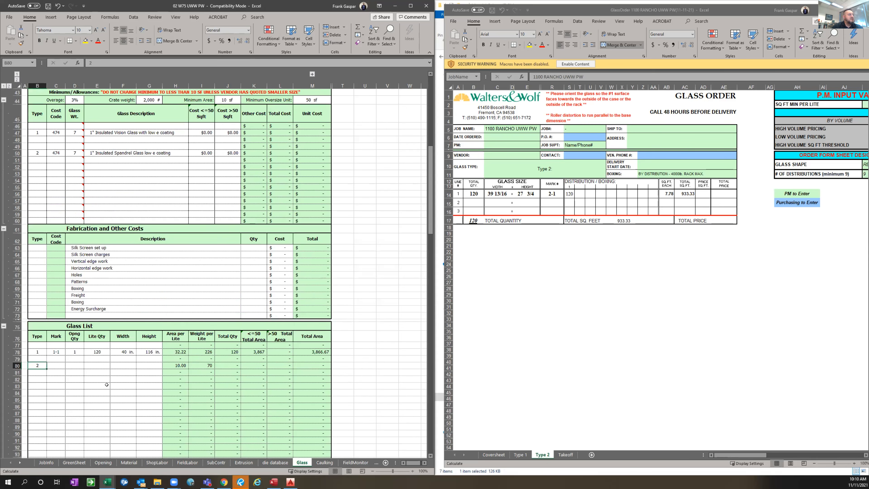
pyautogui.press('Tab')
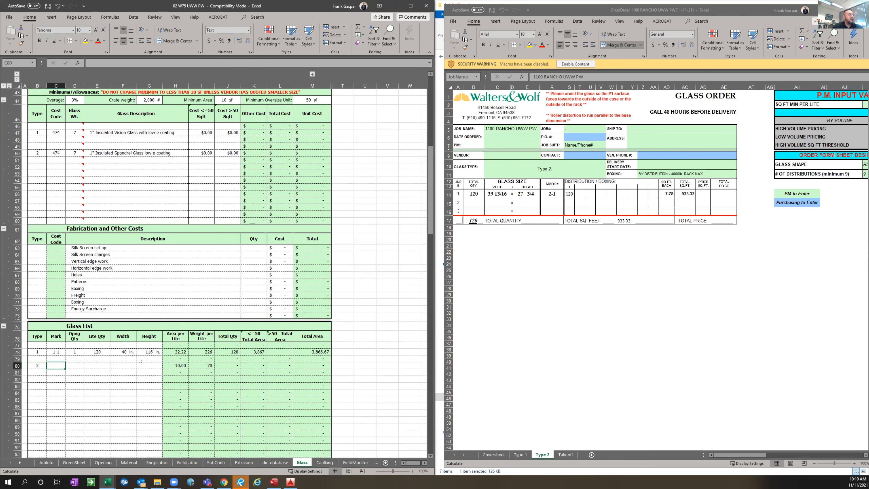
pyautogui.write('2-1')
pyautogui.hotkey('ctrl', 'Return')
pyautogui.press('Tab')
pyautogui.write('1')
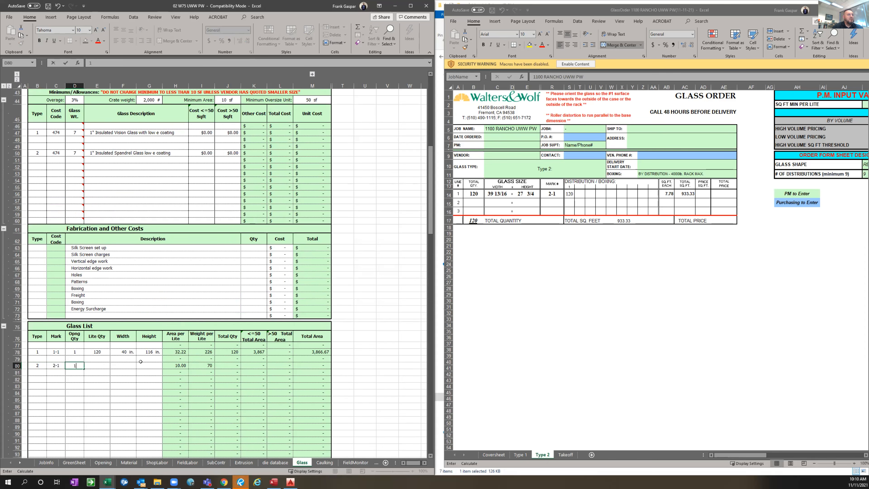
# Complete the 2-1 entry in the Glass List with lite quantity 120, width 40 in. and height 28 in
pyautogui.press('Tab')
pyautogui.write('120')
pyautogui.press('Return')
pyautogui.press('Up')
pyautogui.press('Right')
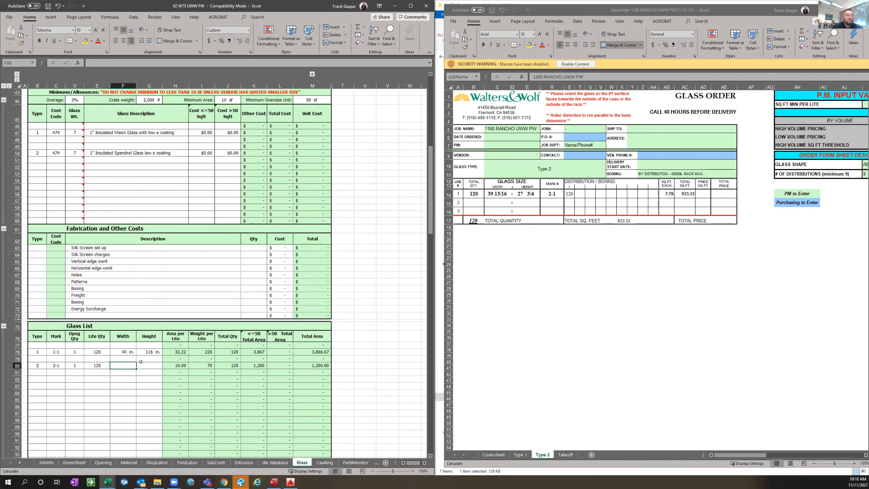
pyautogui.write('40')
pyautogui.press('Return')
pyautogui.press('Up')
pyautogui.press('Right')
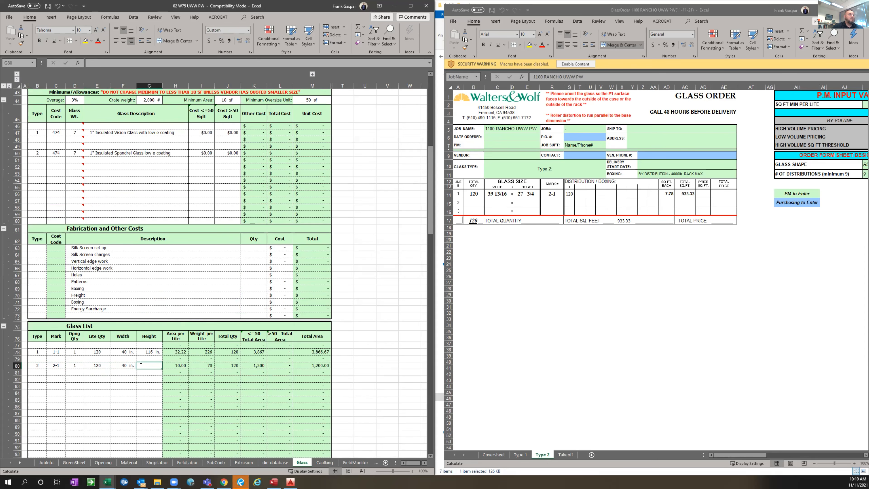
pyautogui.write('28')
pyautogui.press('Return')
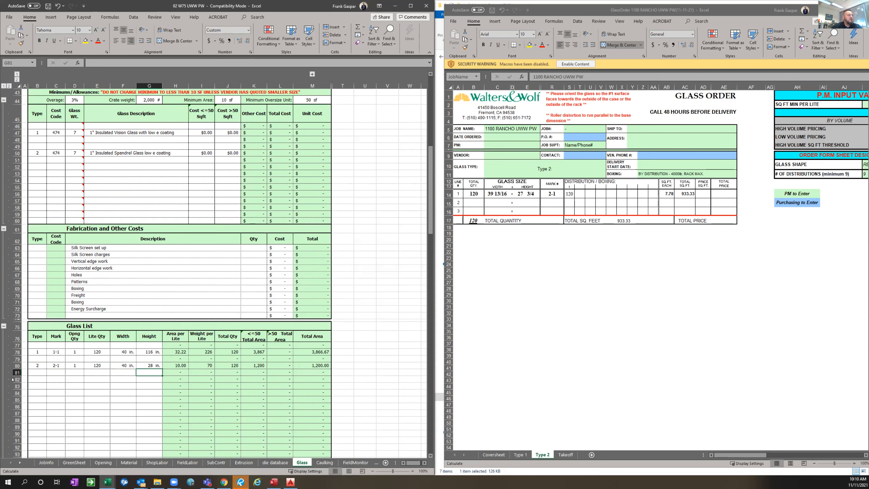
# Hide the unused Glass List rows 82 through 227 so the entries sit just above the Totals row
pyautogui.moveTo(56, 393); pyautogui.dragTo(73, 393)
pyautogui.moveTo(17, 380); pyautogui.dragTo(13, 452)
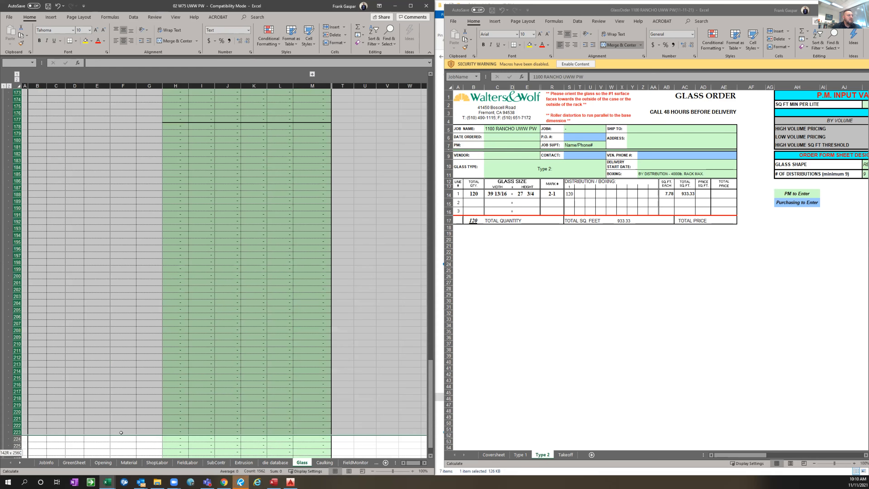
pyautogui.moveTo(121, 432); pyautogui.dragTo(123, 431)
pyautogui.moveTo(20, 395); pyautogui.dragTo(14, 393)
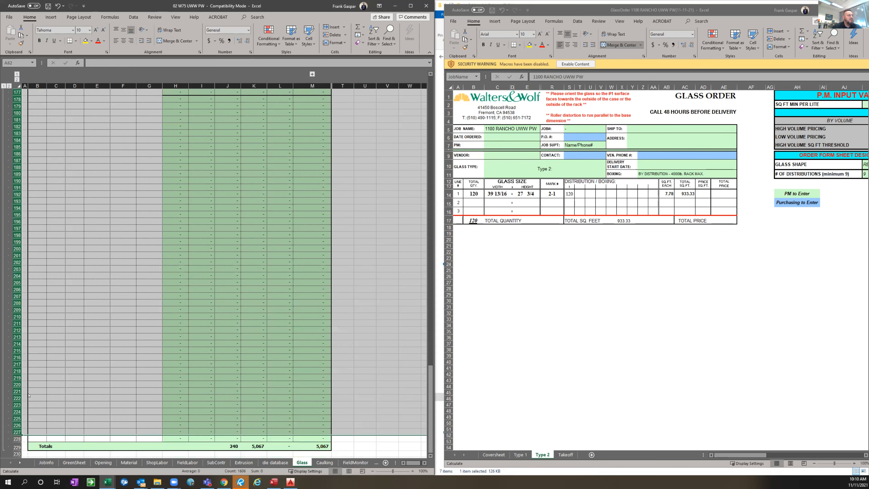
pyautogui.rightClick(16, 395)
pyautogui.click(54, 385)
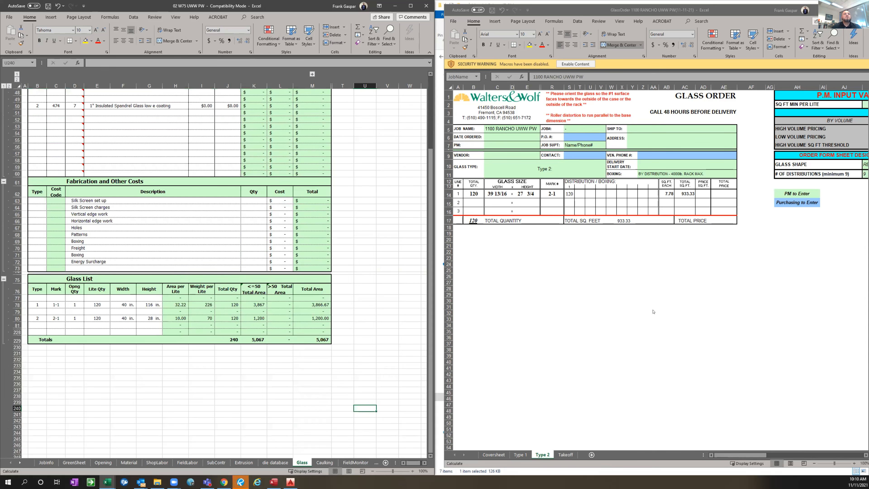
# Close the glass order and open MetalOrder 1100 RANCHO UWW PW(11-11-21) side by side with the estimate workbook
pyautogui.click(665, 295)
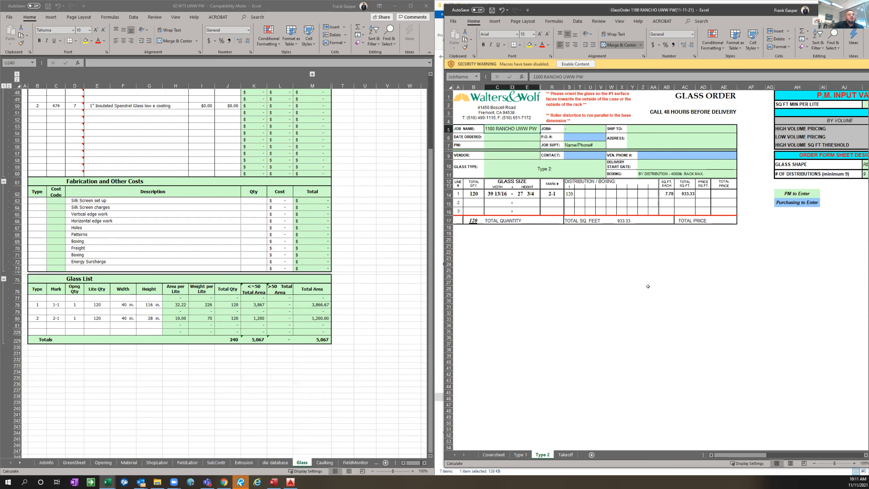
pyautogui.click(866, 10)
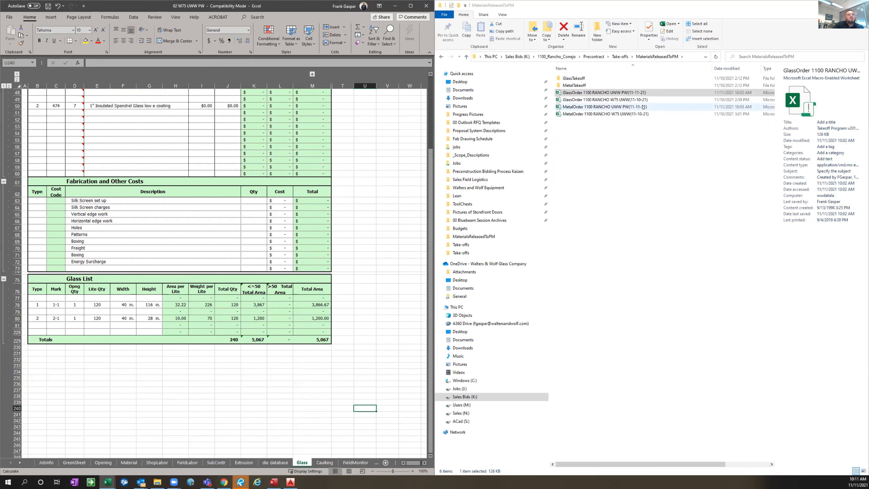
pyautogui.click(644, 107)
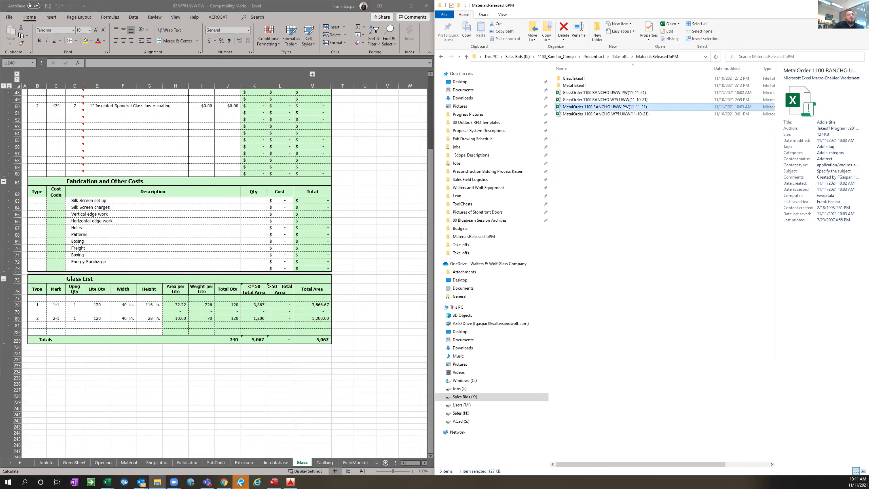
pyautogui.doubleClick(632, 107)
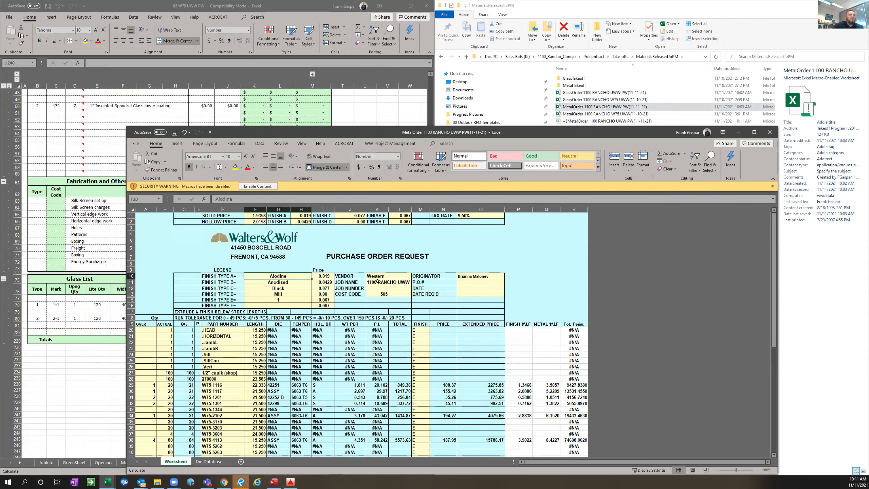
pyautogui.moveTo(376, 132); pyautogui.dragTo(467, 6)
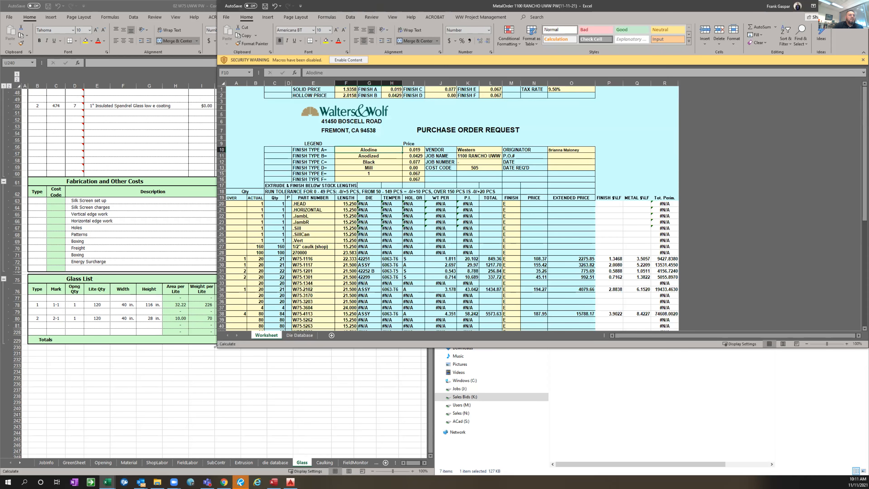
pyautogui.click(322, 400)
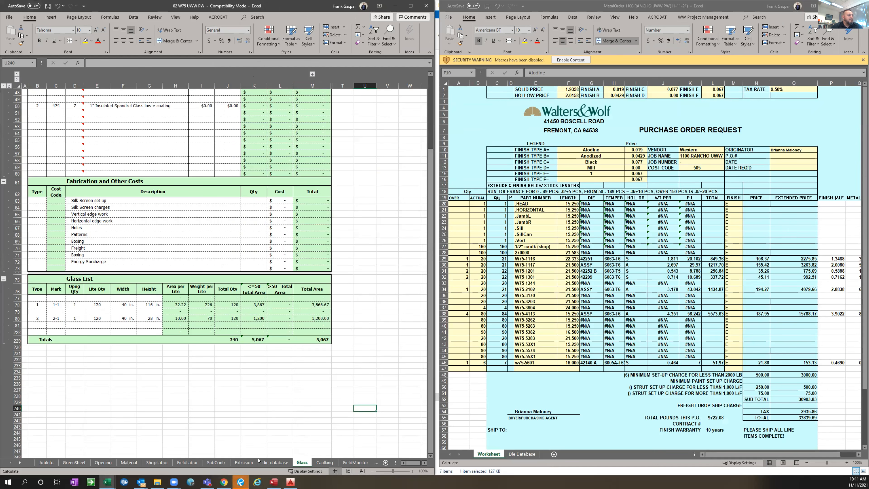
# Bring up the Extrusion worksheet in the 02 W75 UWW PW estimate workbook at its Extrusion List
pyautogui.click(227, 415)
pyautogui.click(210, 463)
pyautogui.click(240, 464)
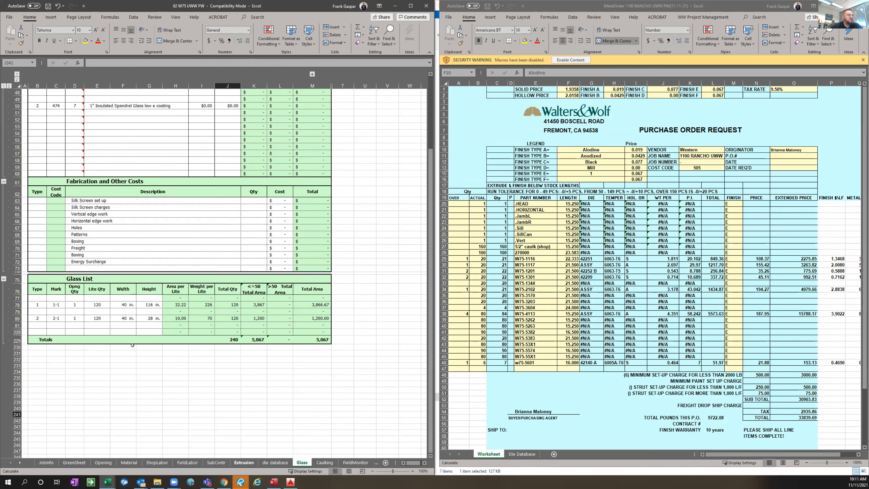
pyautogui.moveTo(91, 317); pyautogui.dragTo(91, 323)
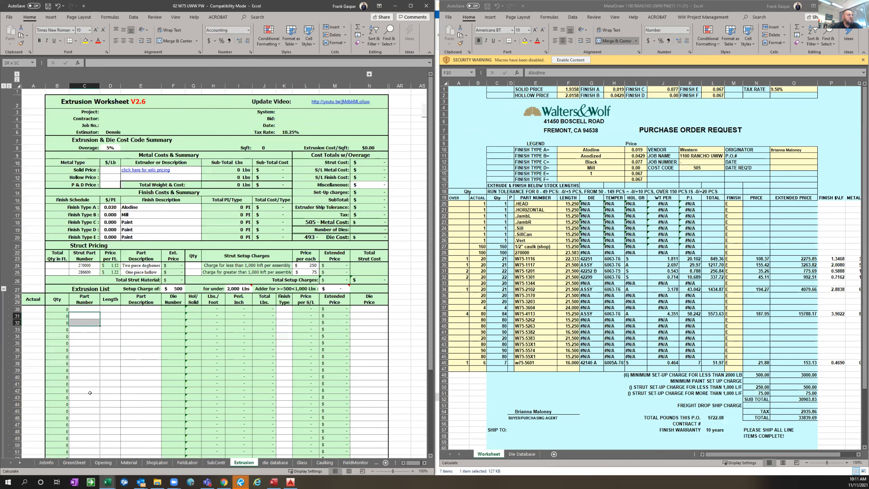
pyautogui.click(133, 344)
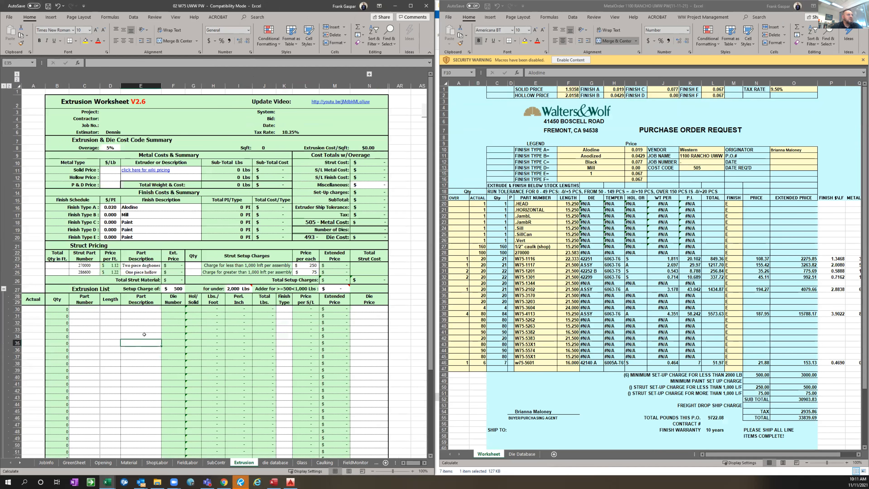
# Copy part numbers W75-1116 through w75-5601 from the metal order and paste them as values into the Extrusion List's Part Number column from row 31
pyautogui.click(536, 258)
pyautogui.moveTo(536, 258); pyautogui.dragTo(536, 265)
pyautogui.moveTo(531, 203); pyautogui.dragTo(534, 239)
pyautogui.click(534, 247)
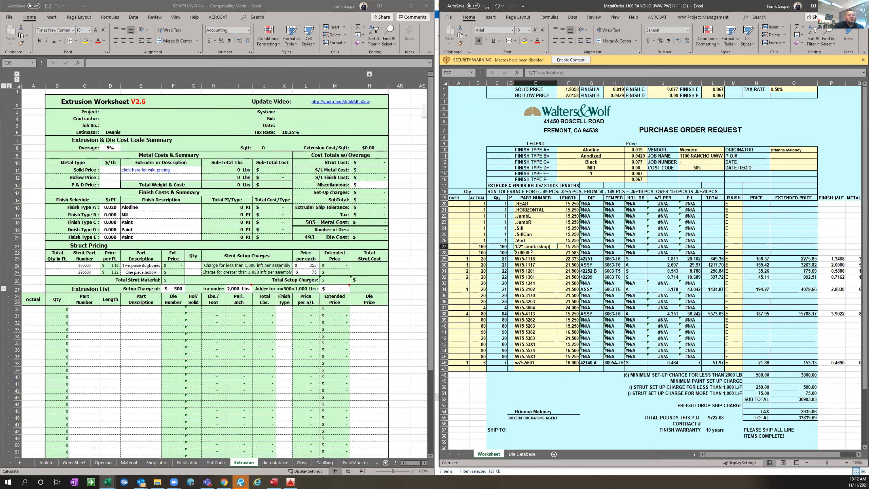
pyautogui.click(531, 259)
pyautogui.moveTo(532, 324); pyautogui.dragTo(533, 362)
pyautogui.hotkey('ctrl', 'c')
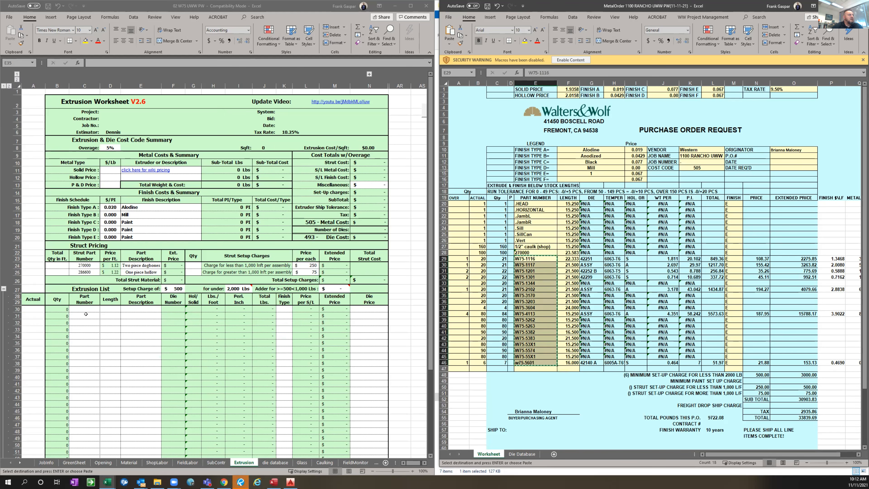
pyautogui.click(86, 313)
pyautogui.rightClick(86, 313)
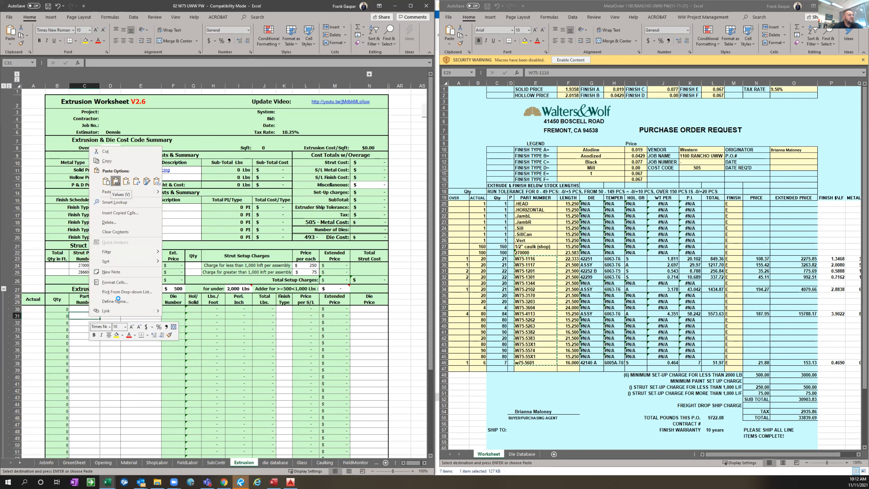
pyautogui.click(116, 181)
pyautogui.press('Right')
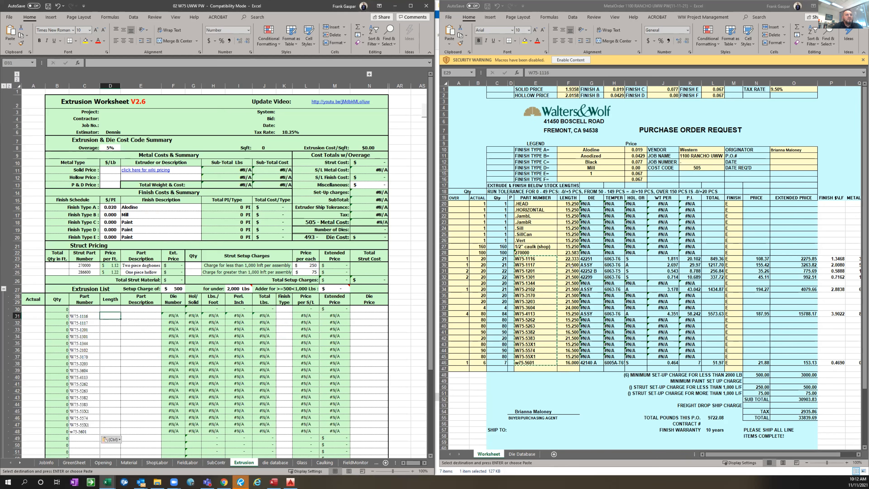
# Copy the lengths of W75-1116 through w75-5601 from the metal order and paste them as values into the Extrusion List's Length column from row 31
pyautogui.click(564, 258)
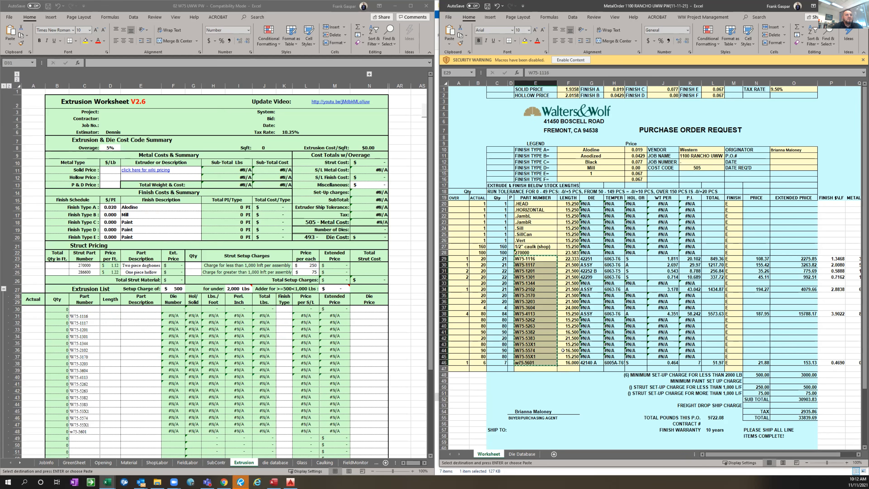
pyautogui.moveTo(563, 350); pyautogui.dragTo(568, 362)
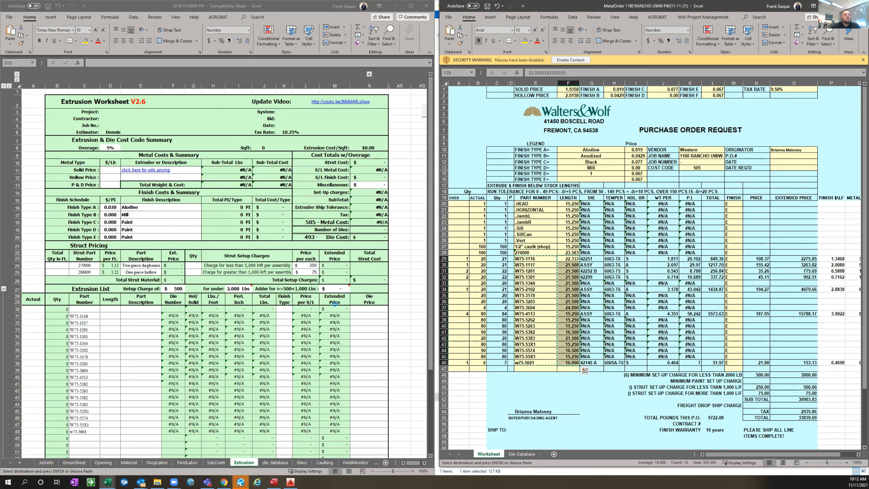
pyautogui.hotkey('ctrl', 'c')
pyautogui.hotkey('ctrl', 'c')
pyautogui.click(111, 314)
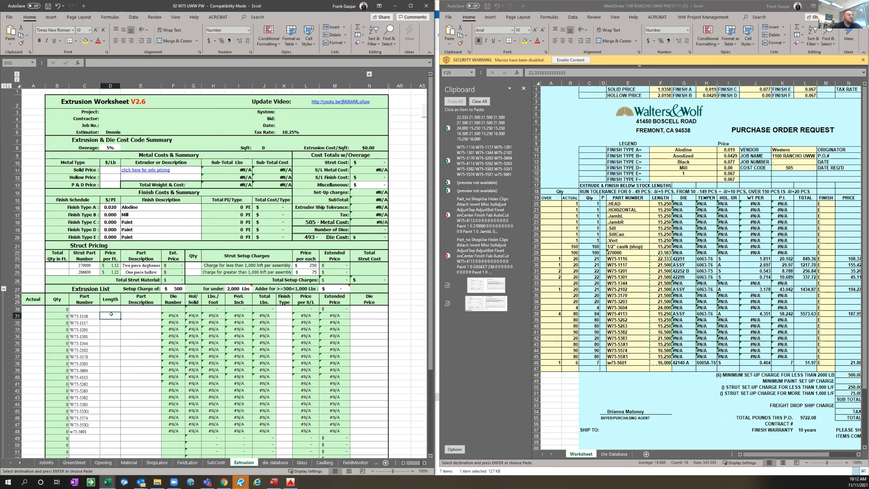
pyautogui.rightClick(111, 314)
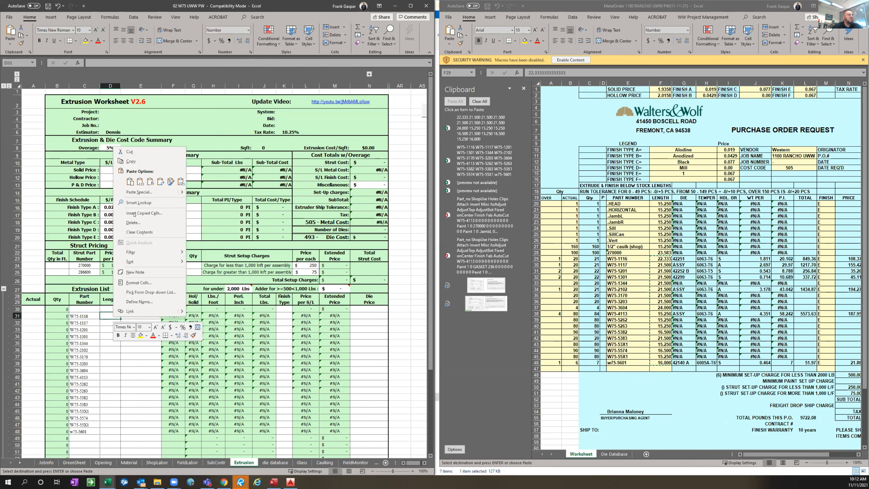
pyautogui.click(139, 181)
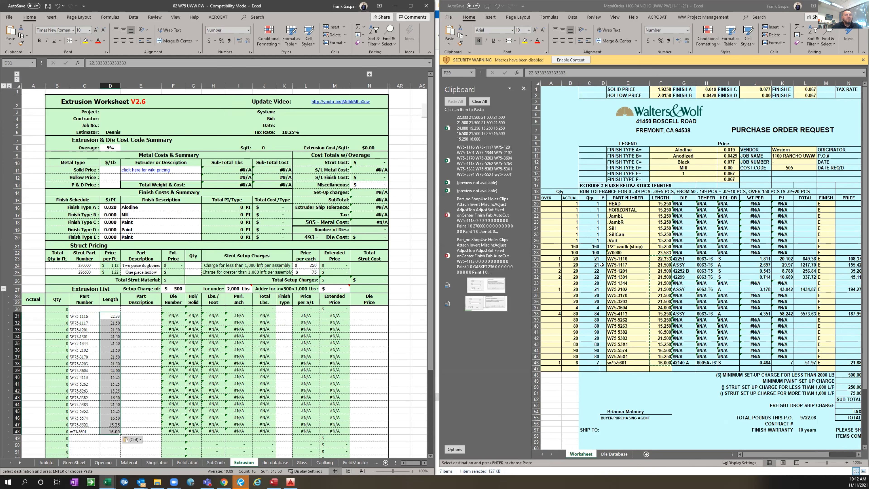
# Try to paste the metal order's actual quantities, starting at the 1/2" caulk row, into the Extrusion List's Actual column from row 31, and undo it
pyautogui.click(582, 248)
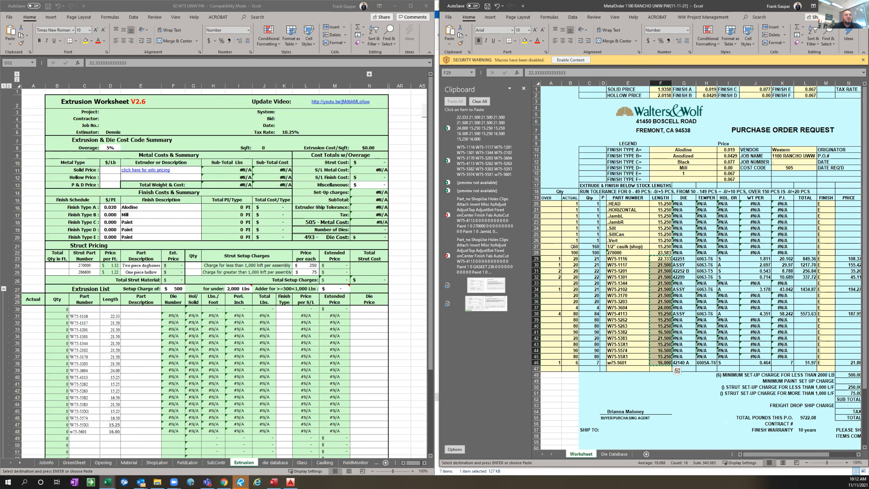
pyautogui.click(588, 247)
pyautogui.moveTo(571, 246); pyautogui.dragTo(573, 363)
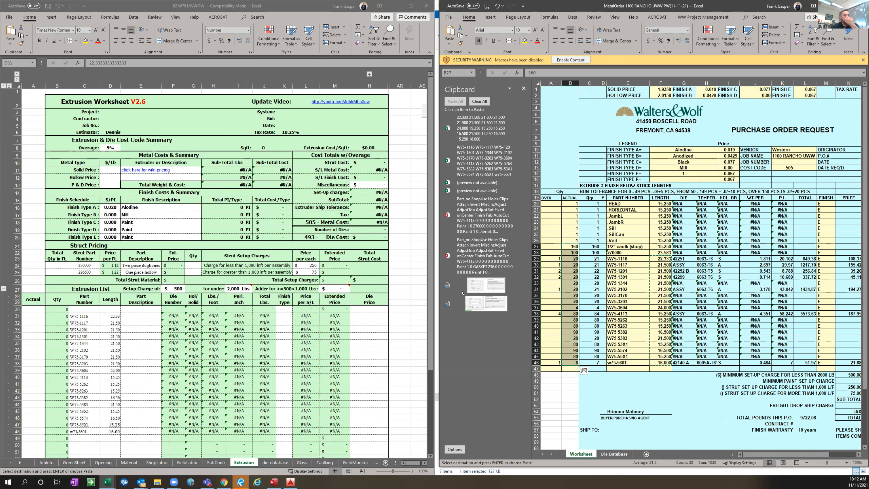
pyautogui.hotkey('ctrl', 'c')
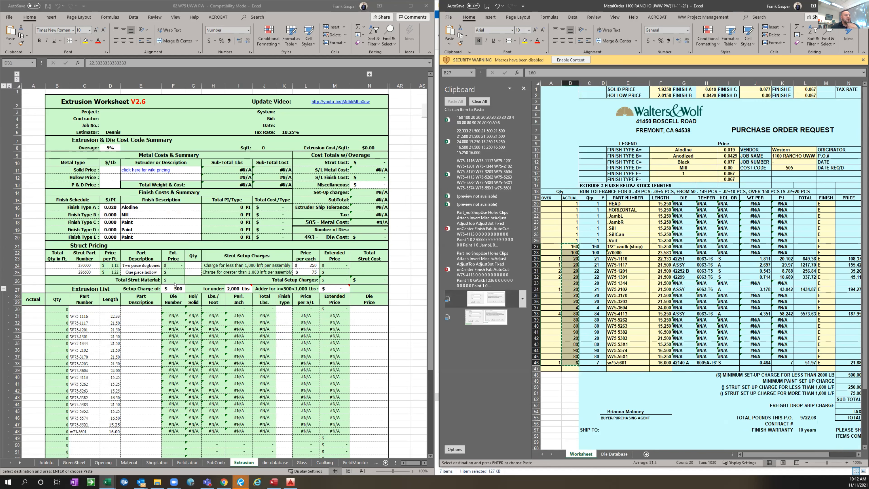
pyautogui.click(37, 314)
pyautogui.click(33, 314)
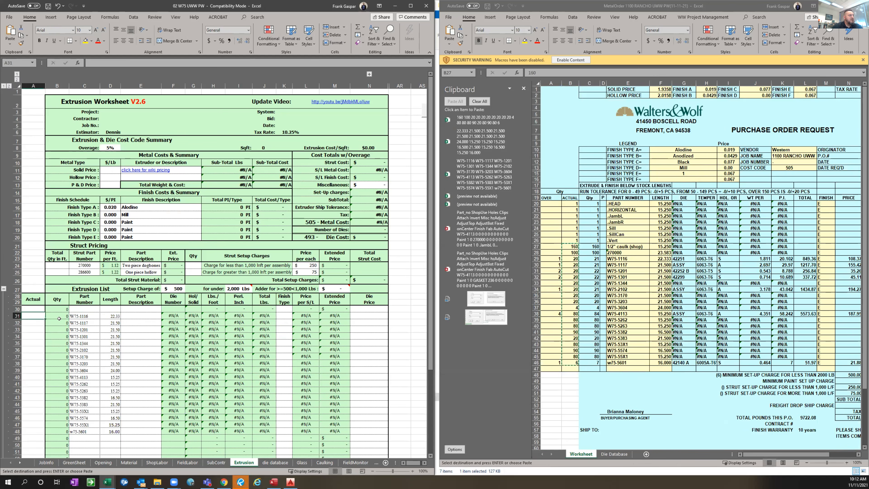
pyautogui.rightClick(36, 316)
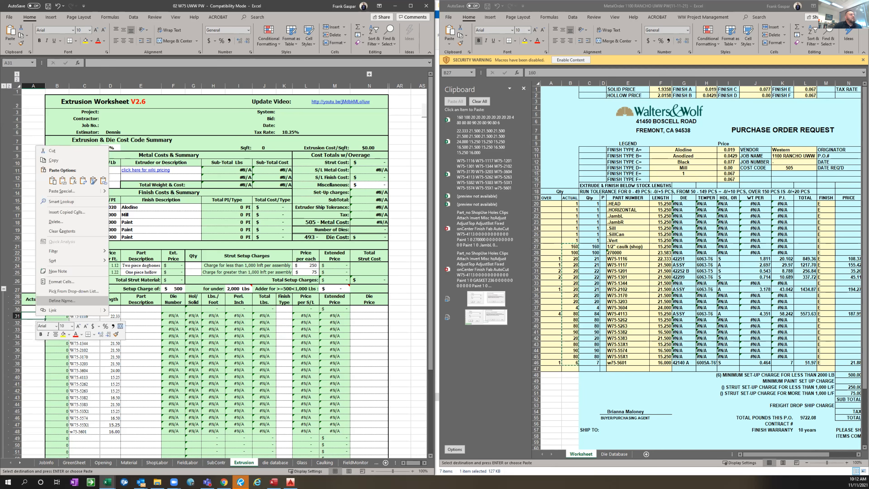
pyautogui.click(63, 181)
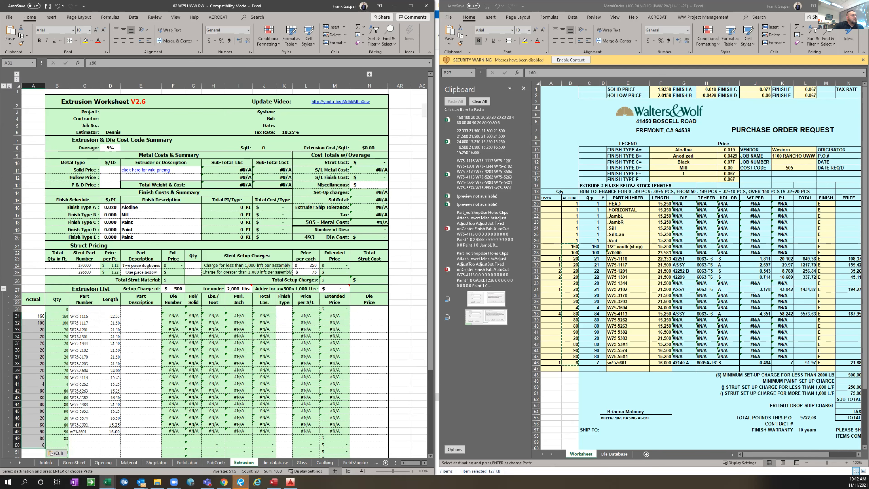
pyautogui.click(142, 369)
pyautogui.scroll(-1, 137, 367)
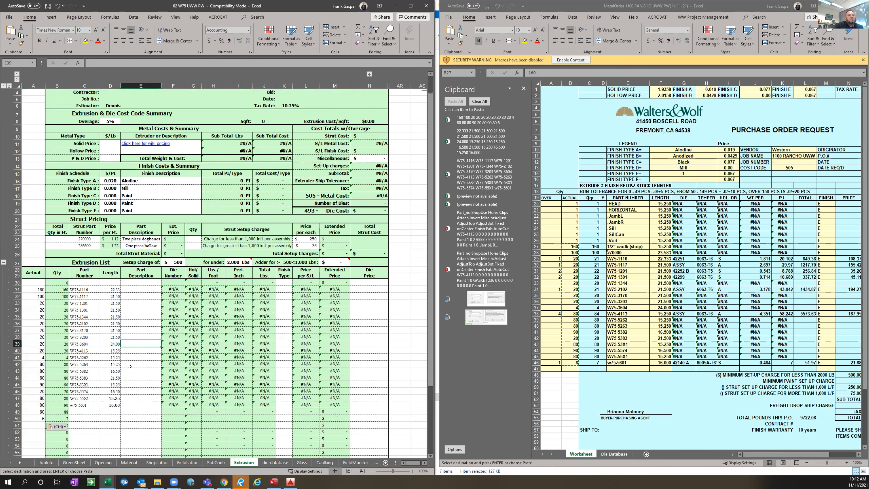
pyautogui.click(39, 329)
pyautogui.hotkey('ctrl', 'z')
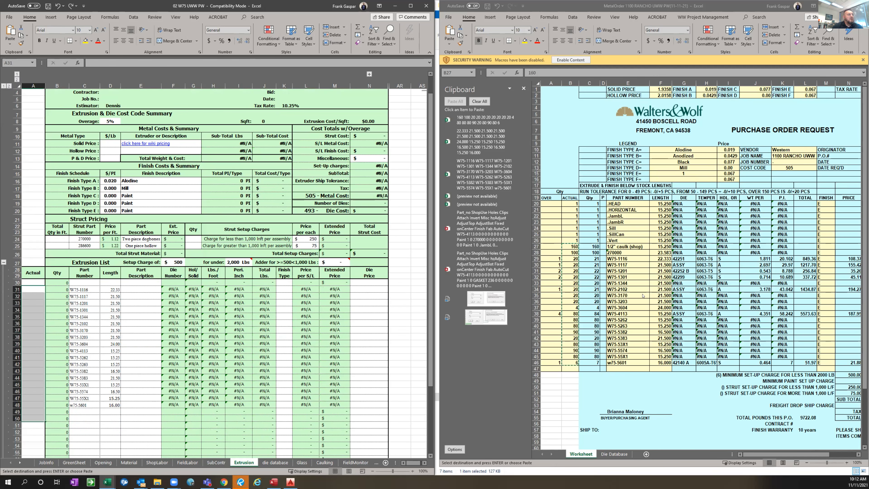
# Copy the actual quantities of W75-1116 through w75-5601 from the metal order and paste them as values into the Extrusion List's Actual column from row 31
pyautogui.click(573, 258)
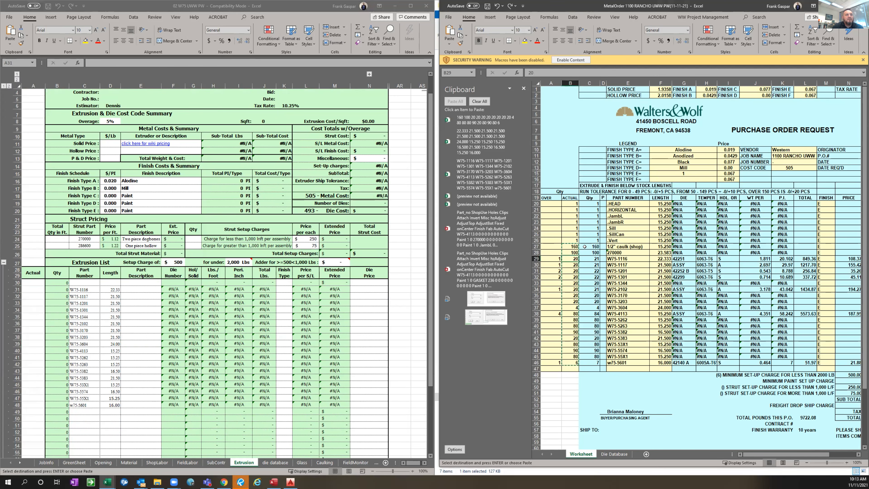
pyautogui.press('Escape')
pyautogui.click(573, 263)
pyautogui.moveTo(574, 259); pyautogui.dragTo(575, 361)
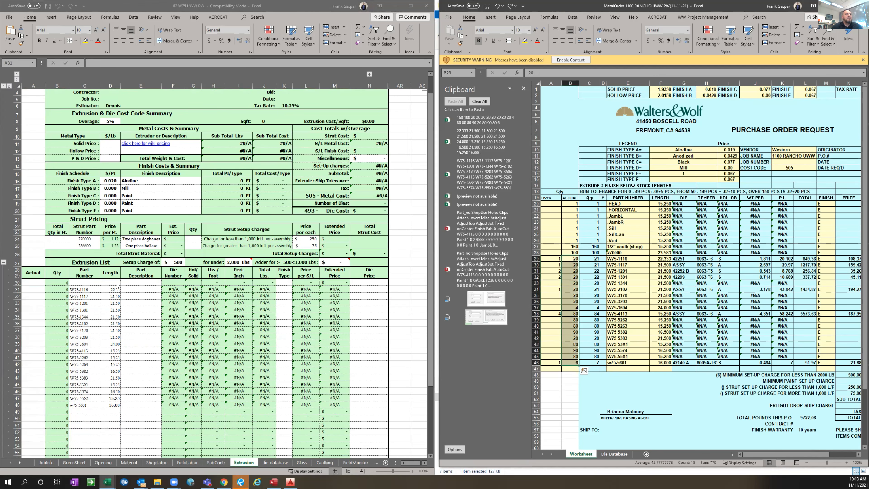
pyautogui.hotkey('ctrl', 'c')
pyautogui.click(36, 287)
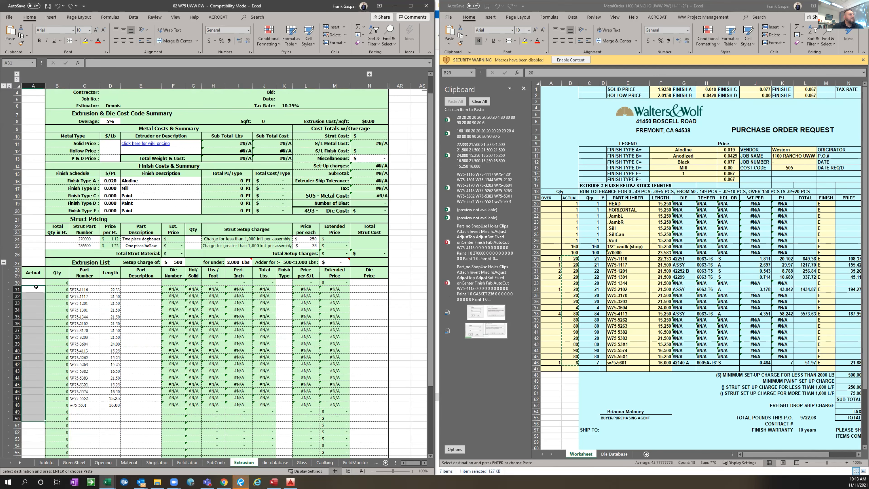
pyautogui.rightClick(37, 288)
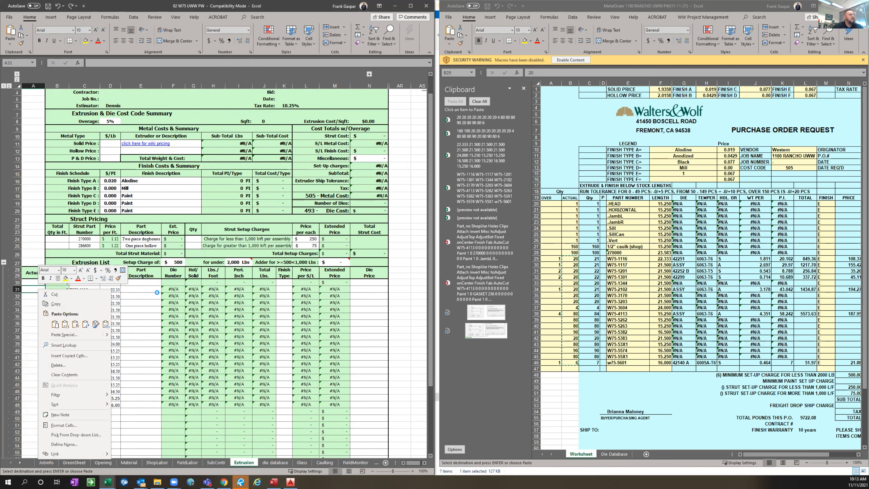
pyautogui.click(65, 323)
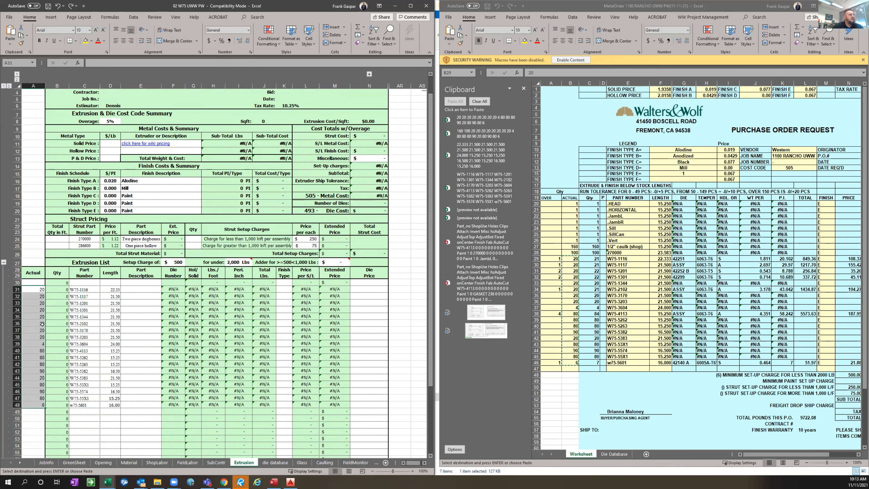
pyautogui.click(145, 292)
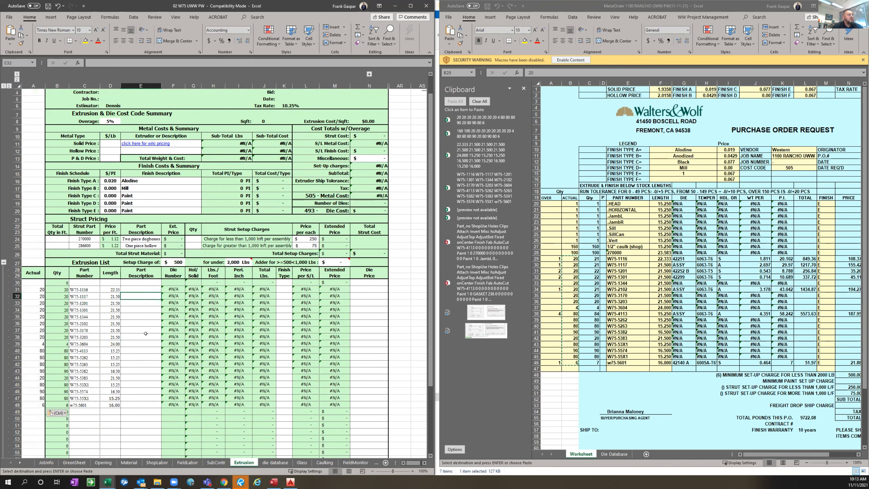
# Maximize the 02 W75 UWW PW workbook and run Update Dies on its Extrusion worksheet
pyautogui.keyDown('ctrl'); pyautogui.scroll(-1, 329, 297); pyautogui.keyUp('ctrl')
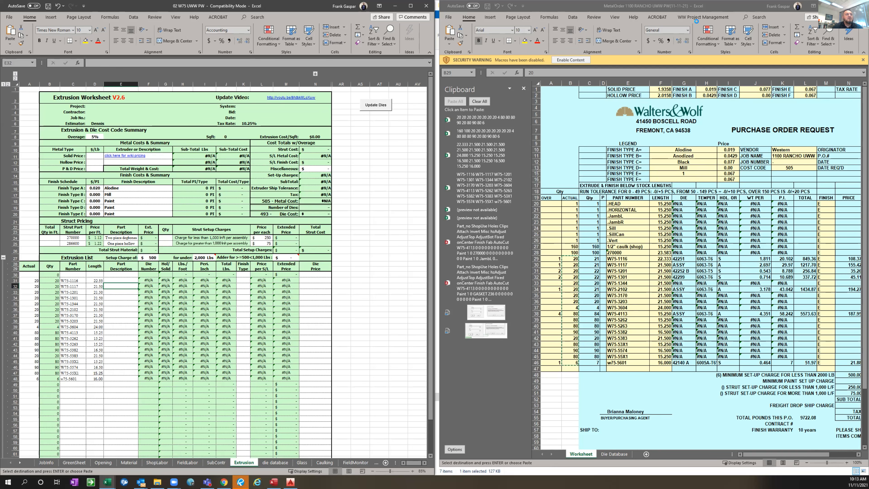
pyautogui.hotkey('ctrl', 'shift', 'Down')
pyautogui.click(410, 6)
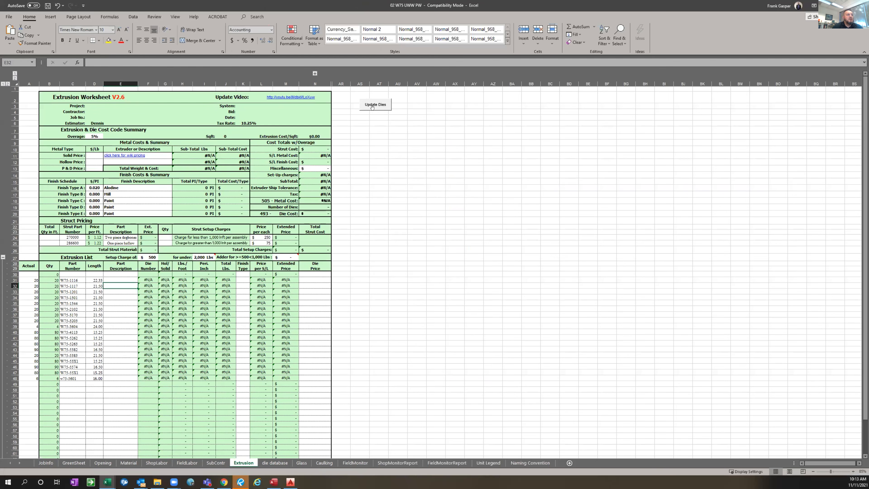
pyautogui.click(370, 103)
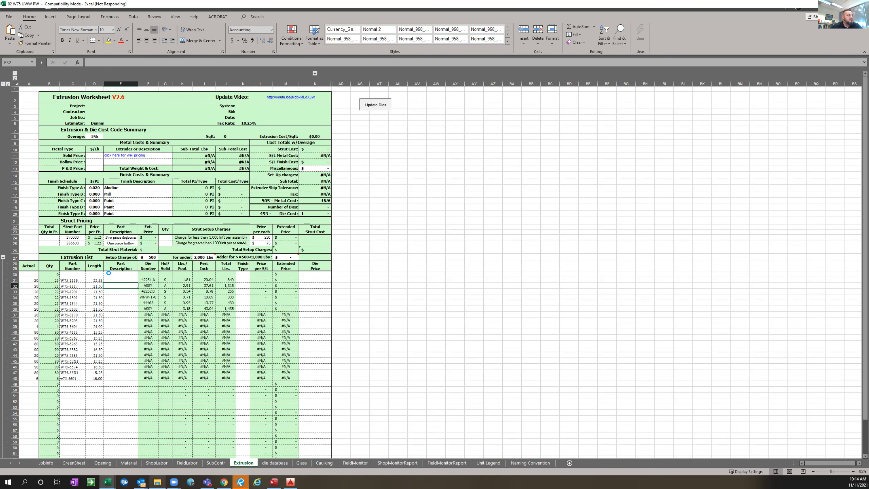
# Switch to File Explorer and open the 01 W75 UWW workbook from Precontract > Estimates > Budgets, accepting read-only access for the locked file
pyautogui.moveTo(154, 483)
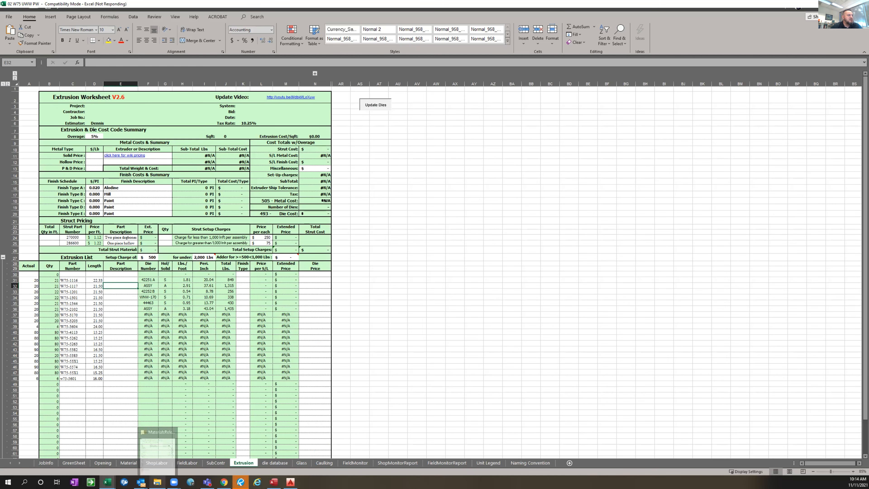
pyautogui.click(161, 450)
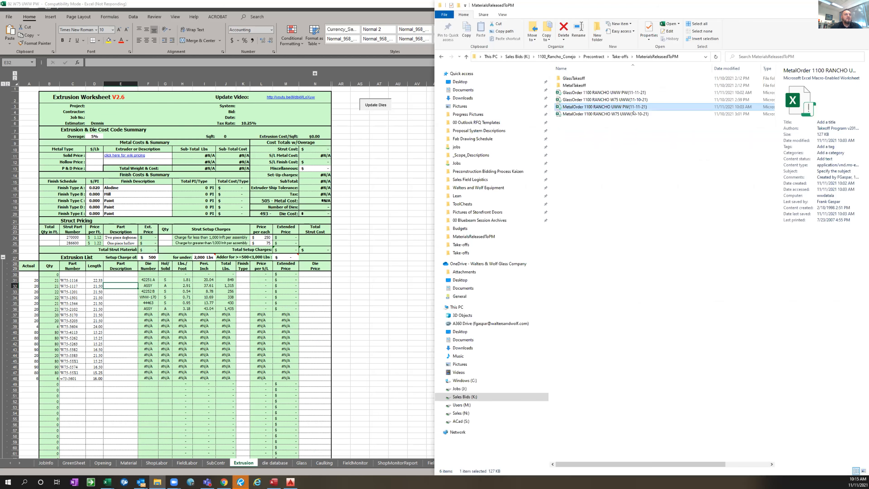
pyautogui.click(613, 76)
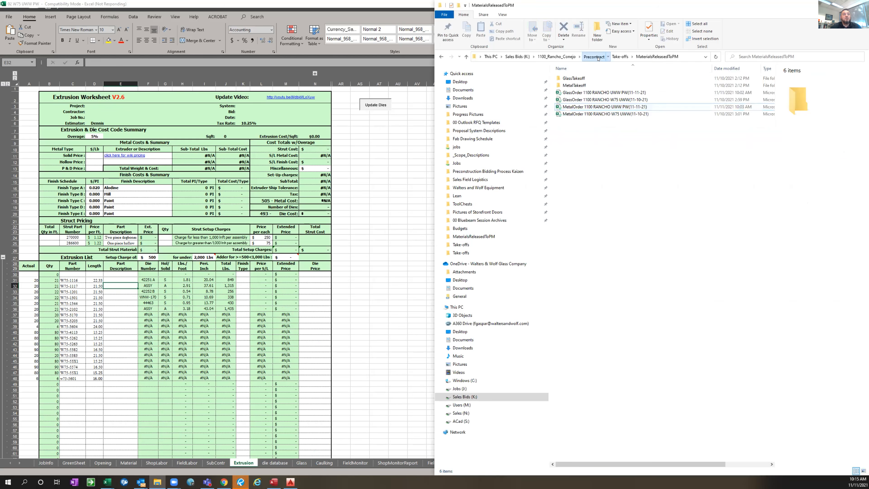
pyautogui.click(595, 57)
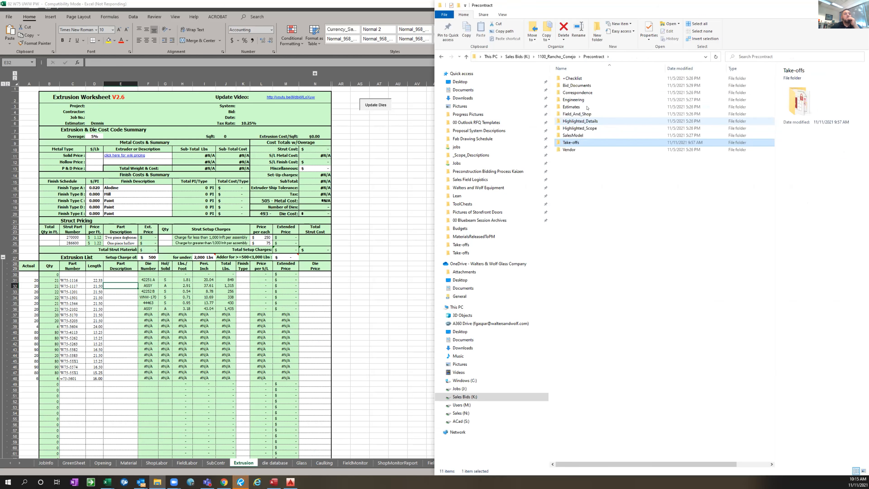
pyautogui.doubleClick(588, 107)
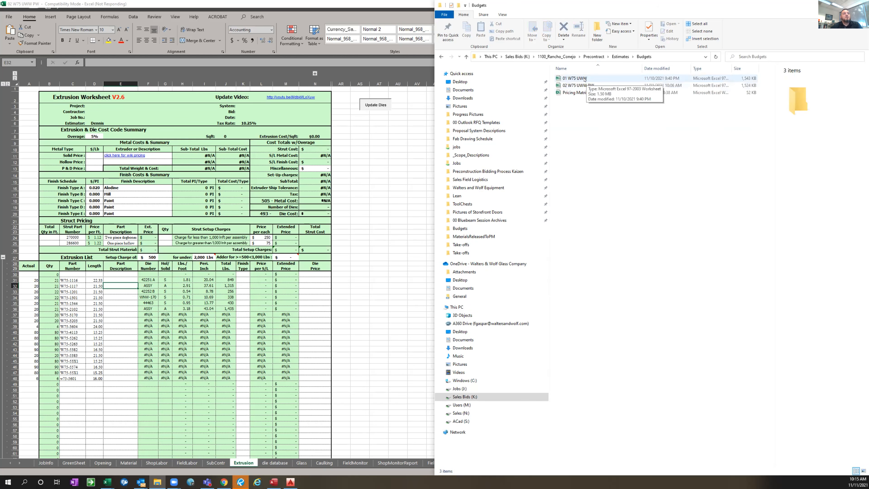
pyautogui.click(582, 78)
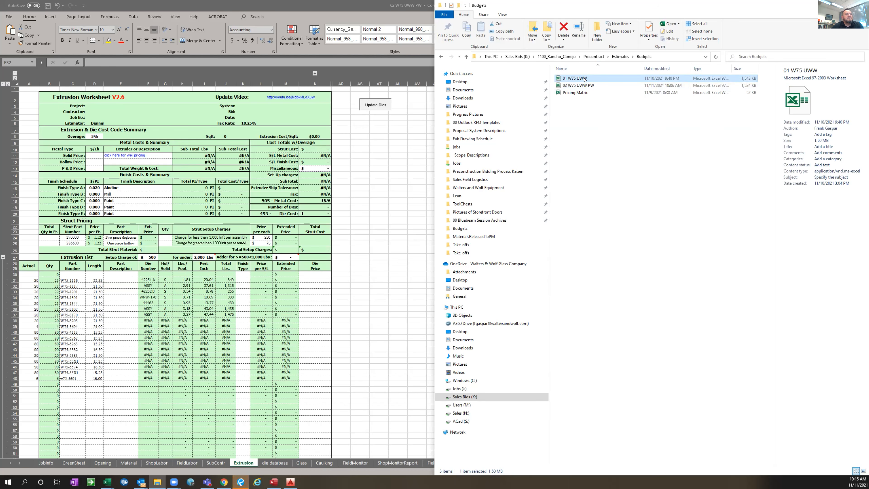
pyautogui.doubleClick(585, 80)
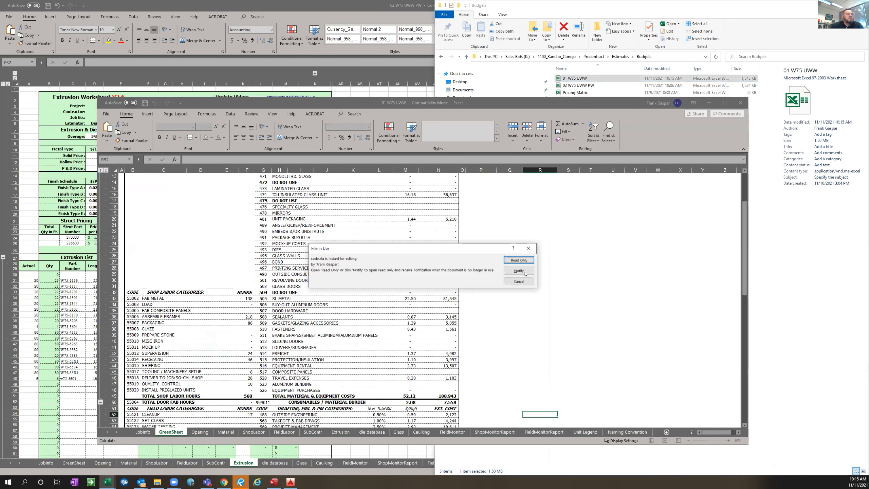
pyautogui.press('Return')
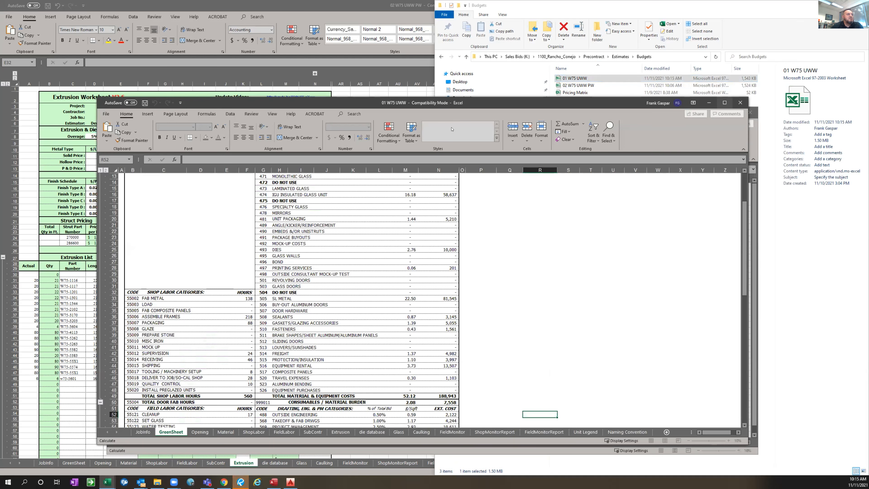
# Maximize the 01 W75 UWW workbook and check the total bid and price per square foot on its GreenSheet
pyautogui.doubleClick(487, 104)
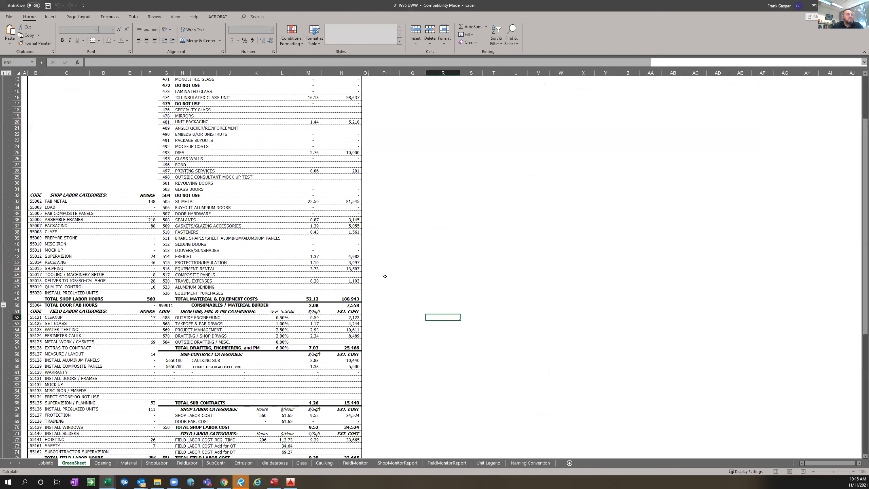
pyautogui.click(384, 281)
pyautogui.scroll(-12, 378, 309)
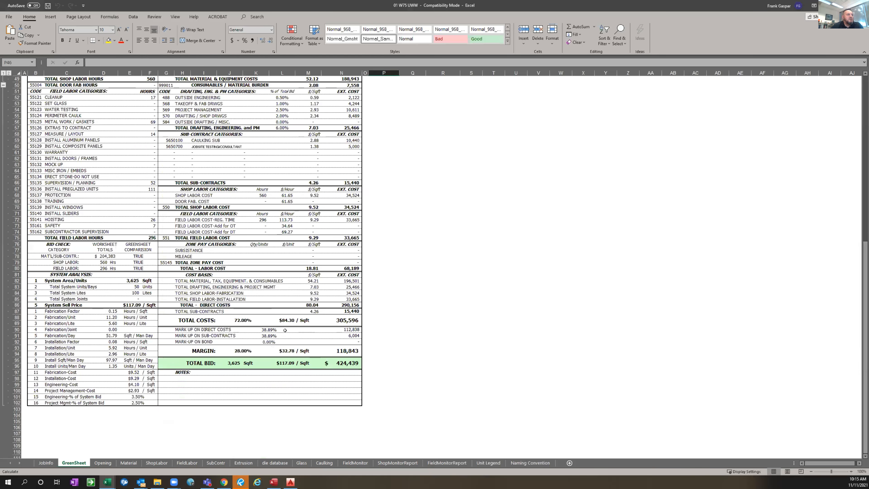
pyautogui.scroll(-2, 285, 330)
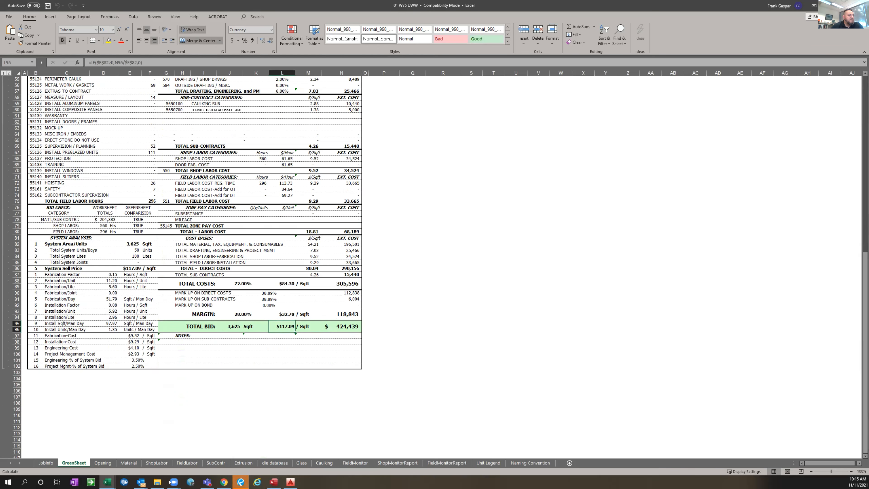
# Switch to Bluebeam Revu and examine the Building B window wall elevations and the Unitized Window Wall price callout on the rendering
pyautogui.click(241, 482)
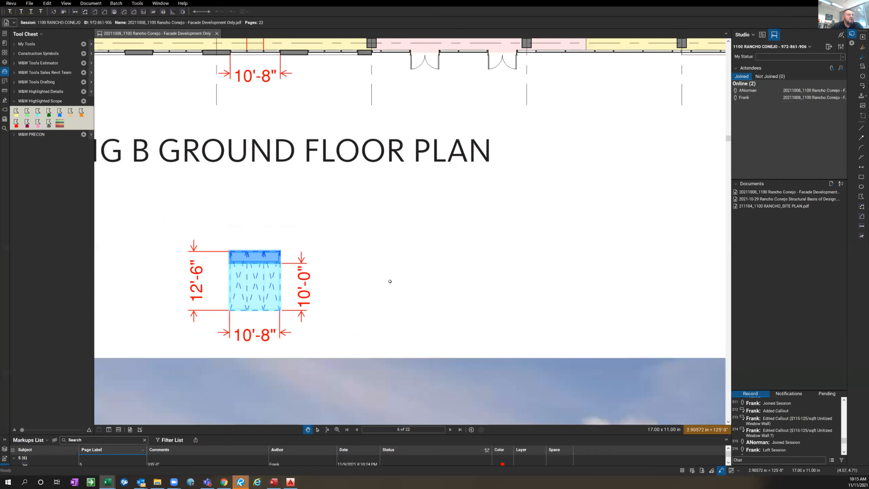
pyautogui.click(241, 480)
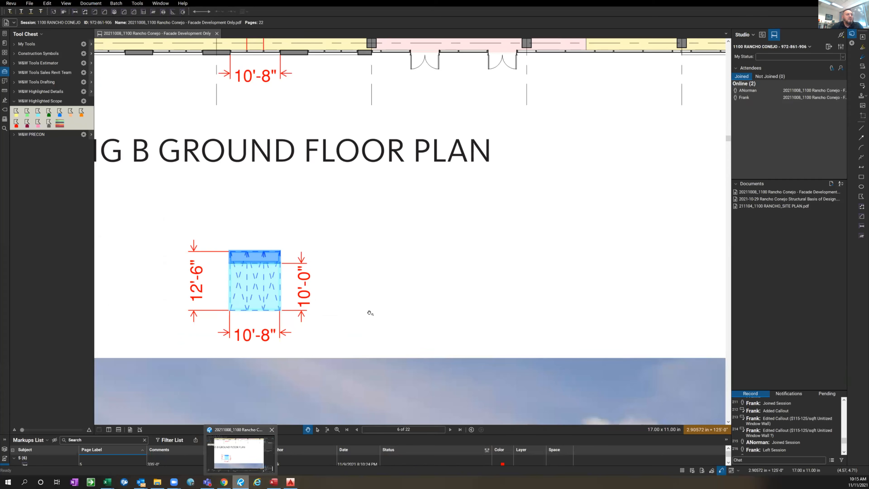
pyautogui.scroll(-3, 370, 314)
pyautogui.scroll(-2, 398, 287)
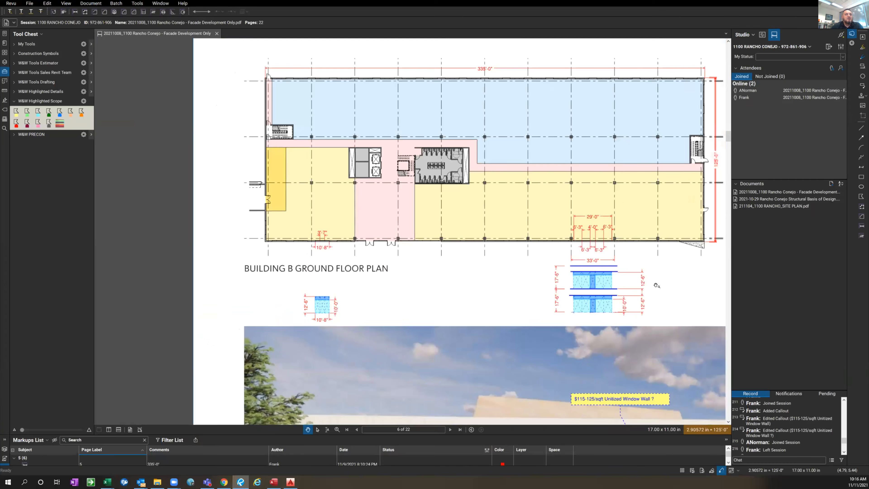
pyautogui.scroll(2, 596, 281)
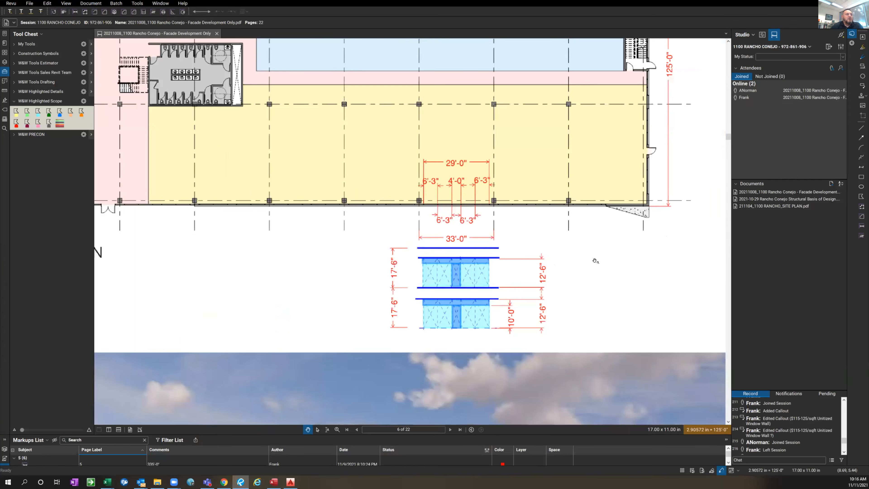
pyautogui.scroll(-2, 621, 297)
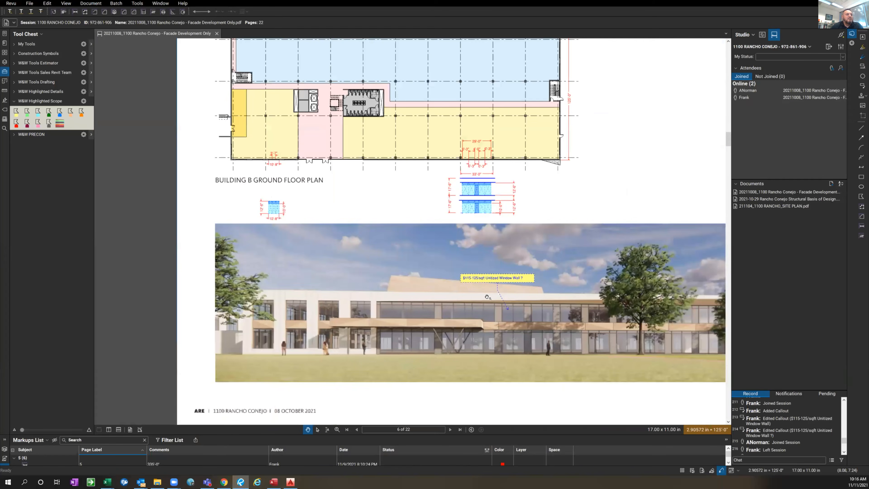
pyautogui.scroll(3, 489, 298)
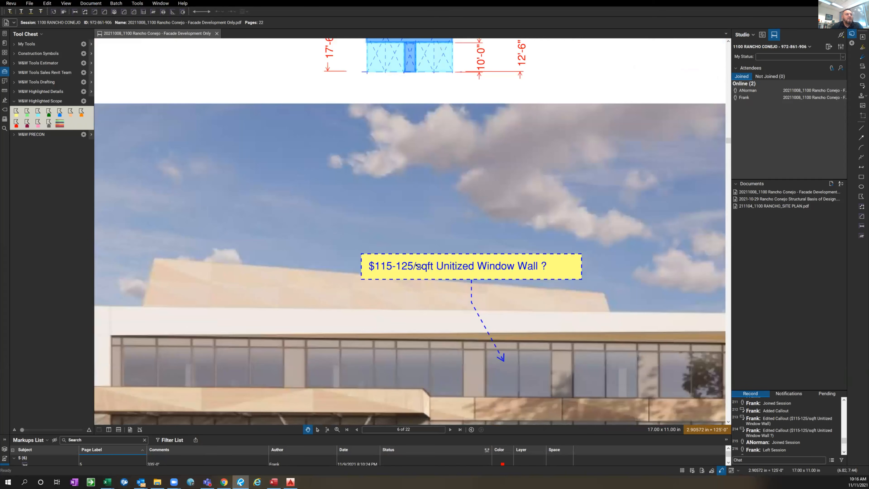
pyautogui.scroll(-1, 394, 261)
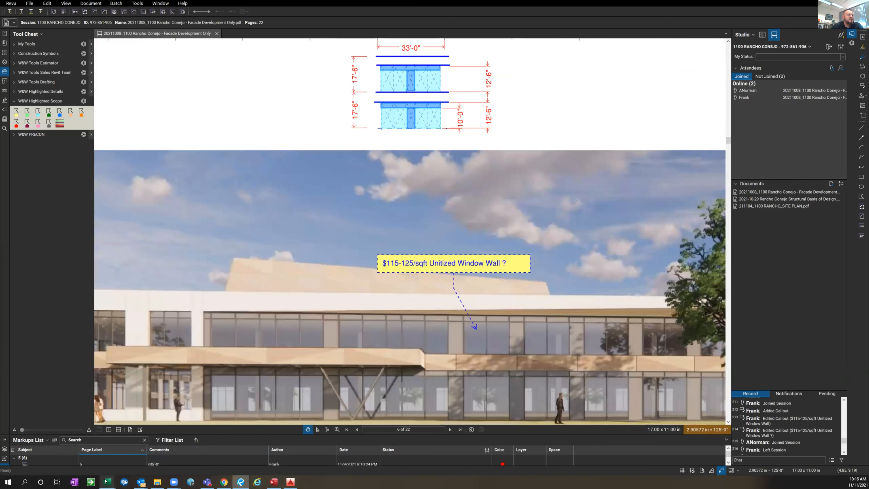
# Switch to the 01 W75 UWW workbook and review the glass types, unit costs and glass list on its Glass sheet
pyautogui.moveTo(105, 481)
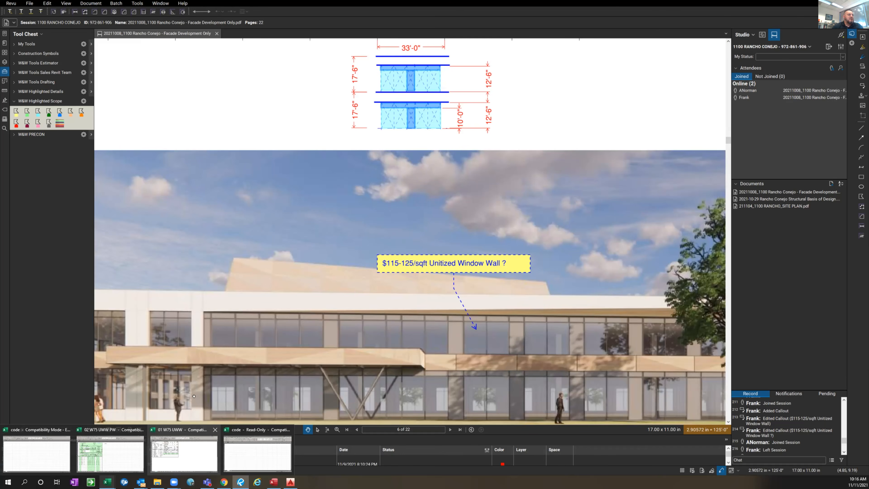
pyautogui.click(202, 458)
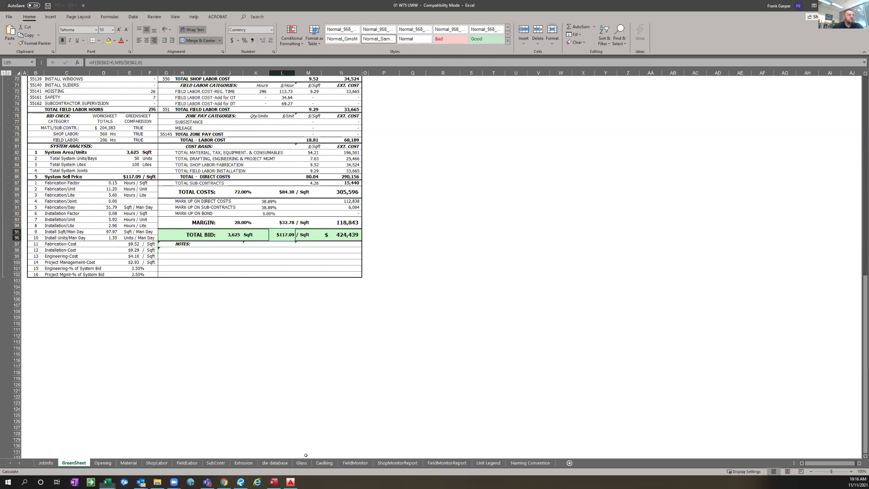
pyautogui.click(301, 463)
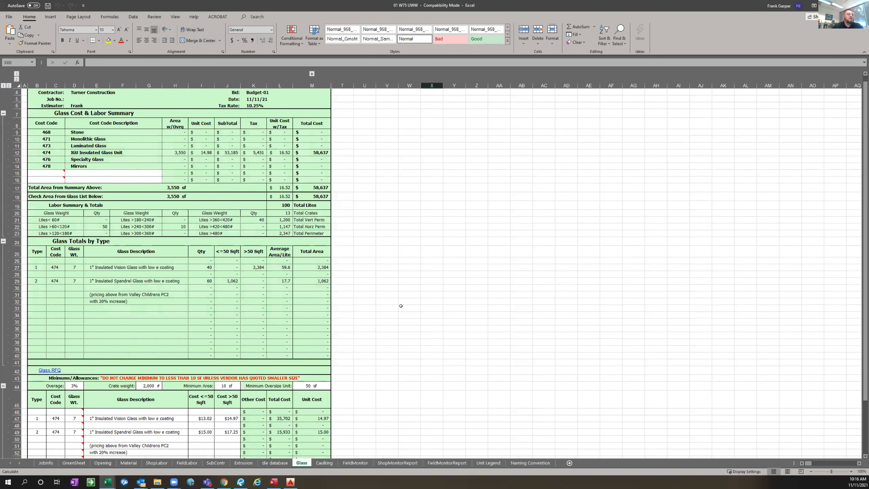
pyautogui.scroll(-3, 400, 305)
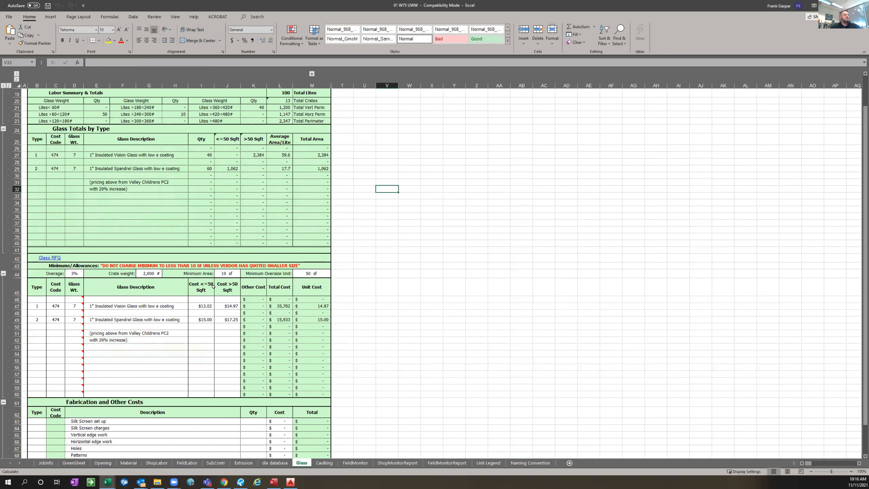
pyautogui.scroll(-1, 295, 296)
pyautogui.scroll(-1, 411, 306)
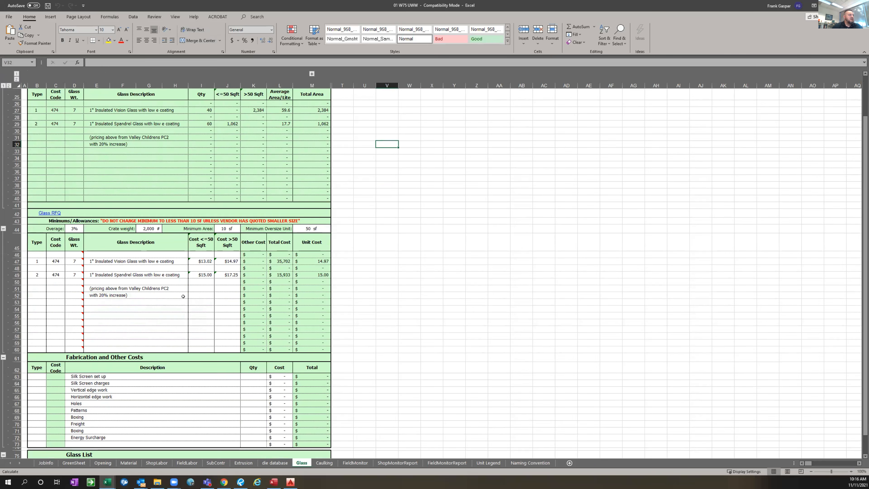
pyautogui.scroll(-5, 183, 296)
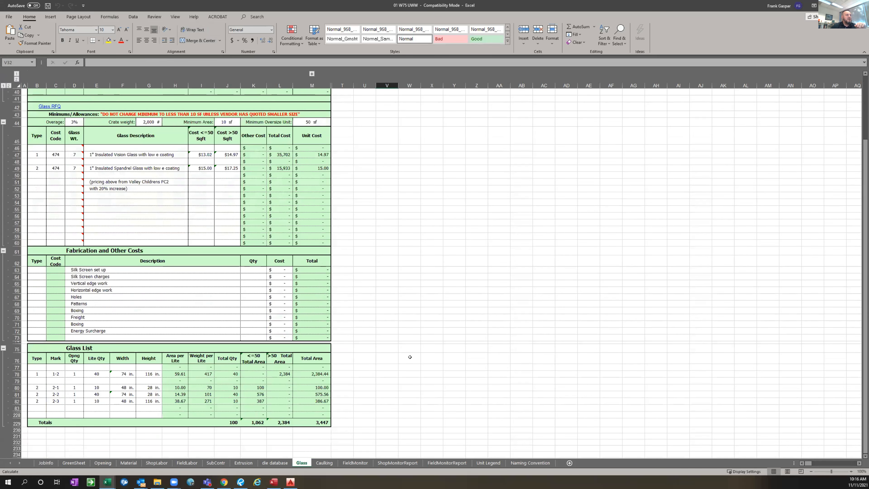
# Review the Extrusion and JobInfo sheets of the 01 W75 UWW workbook and recheck the total bid on its GreenSheet
pyautogui.click(244, 463)
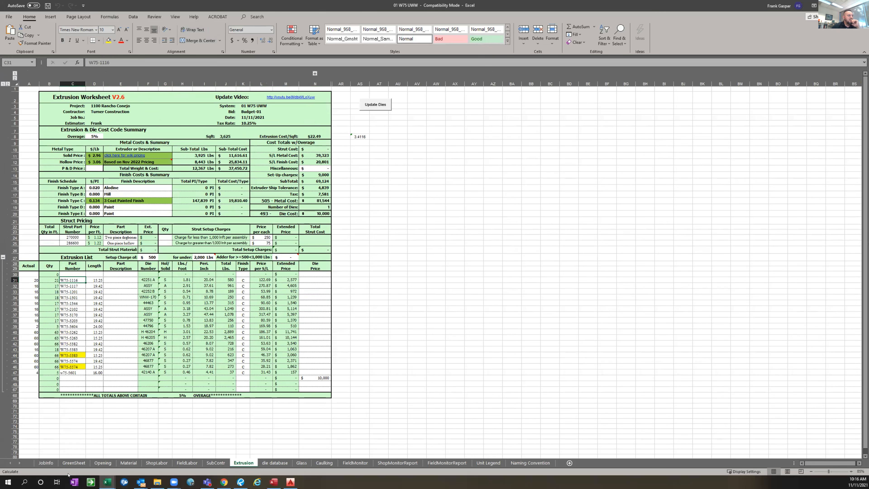
pyautogui.click(50, 463)
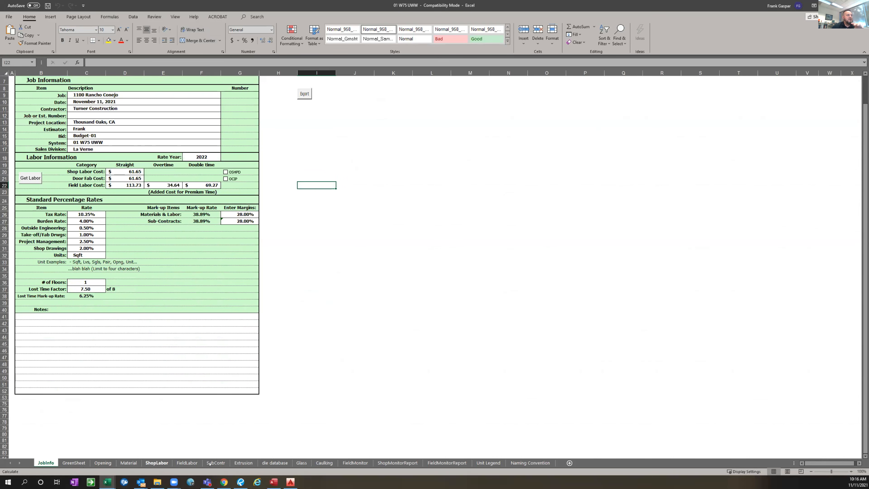
pyautogui.click(78, 460)
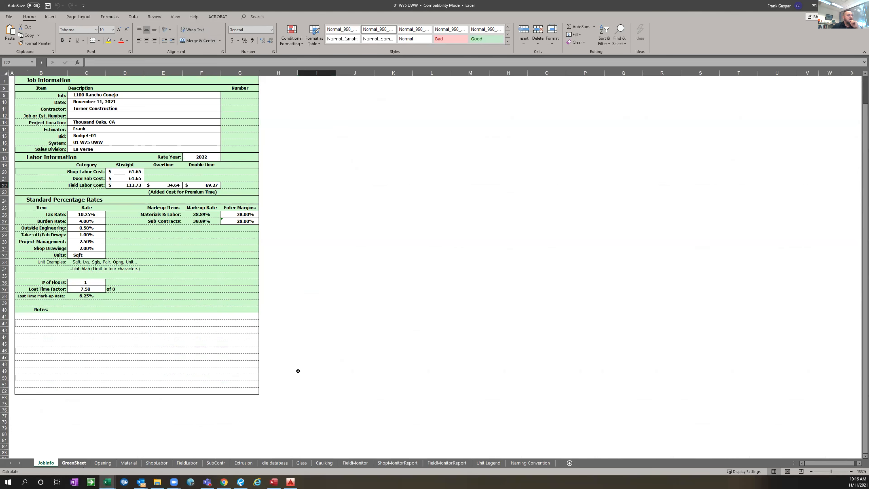
pyautogui.scroll(3, 297, 296)
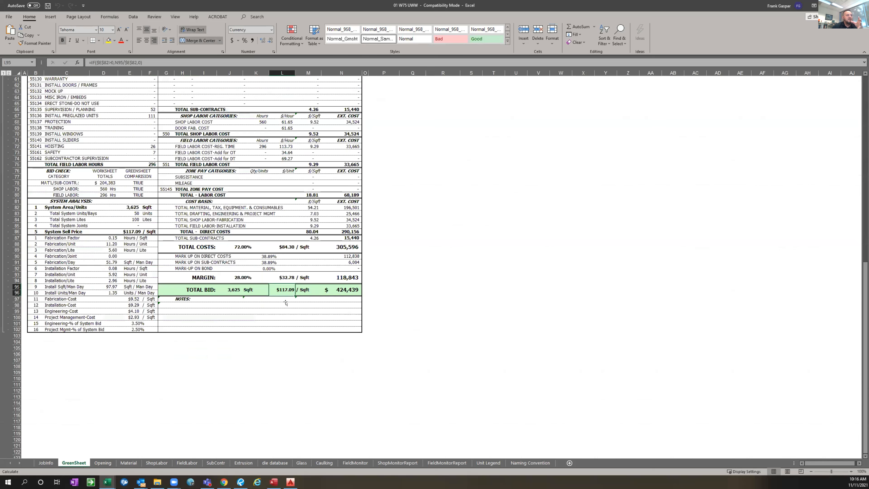
pyautogui.click(285, 303)
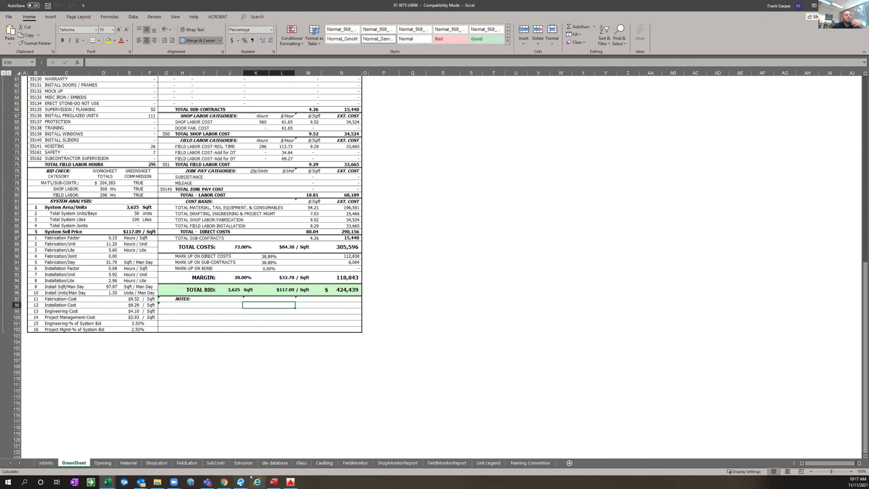
# Switch to Bluebeam Revu and compare the Building B facade rendering with the window wall elevations, including the small single-bay elevation
pyautogui.click(240, 482)
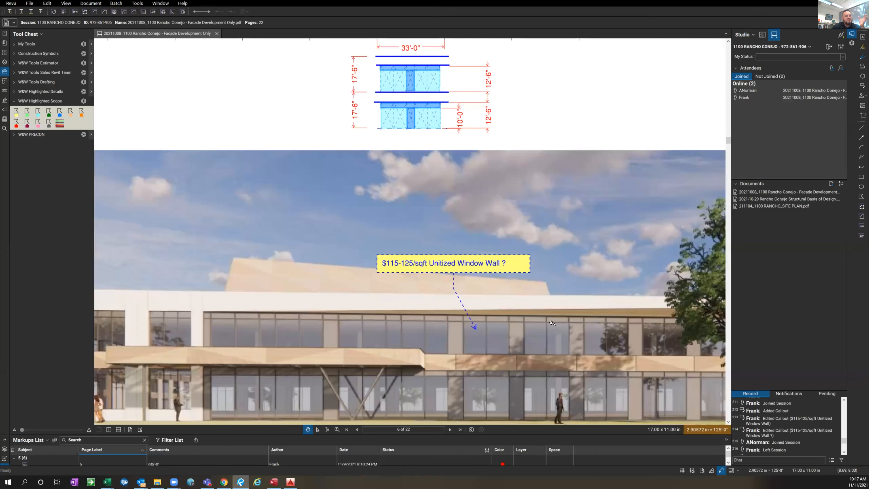
pyautogui.moveTo(453, 383); pyautogui.dragTo(324, 298)
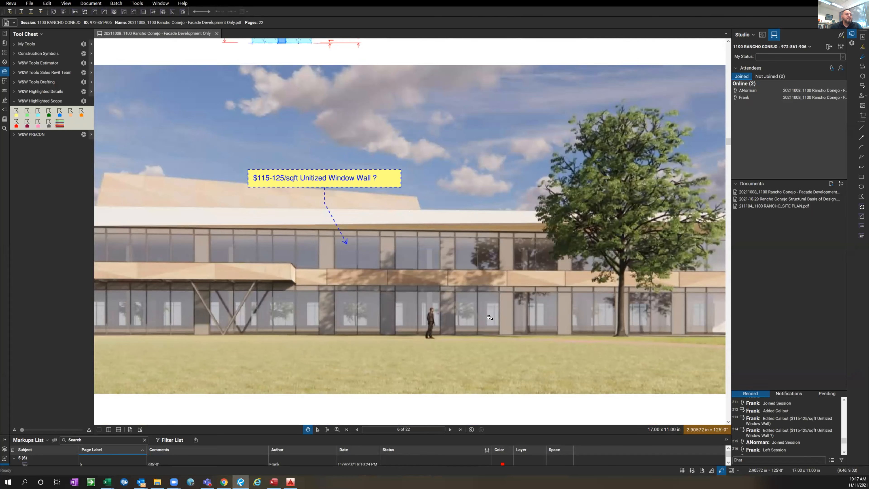
pyautogui.moveTo(455, 318); pyautogui.dragTo(421, 319)
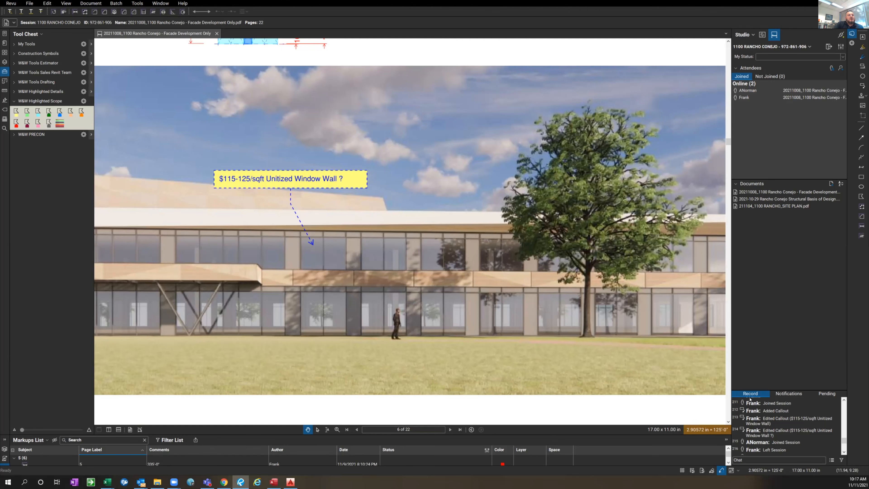
pyautogui.scroll(-1, 456, 273)
pyautogui.scroll(-2, 457, 274)
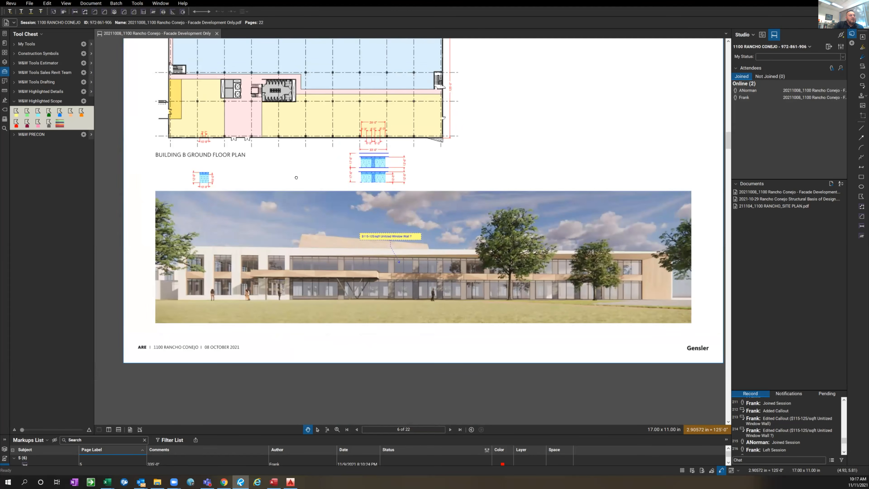
pyautogui.scroll(1, 273, 185)
pyautogui.scroll(2, 251, 187)
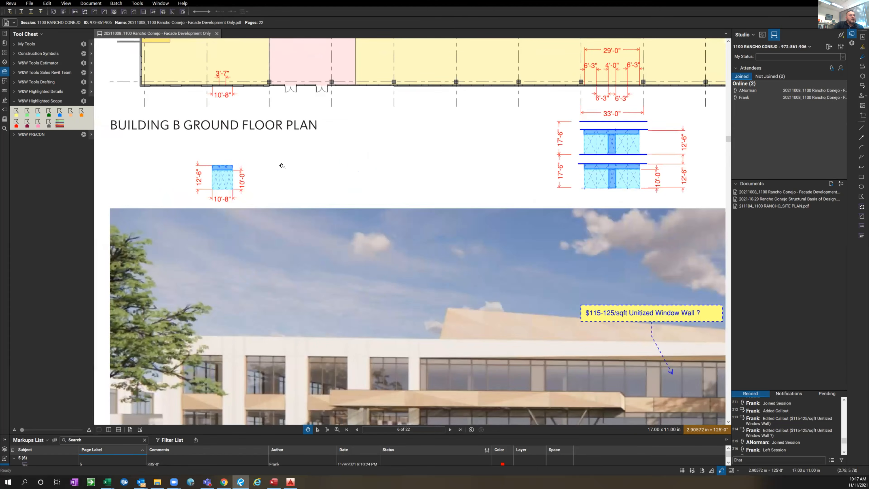
pyautogui.scroll(2, 283, 166)
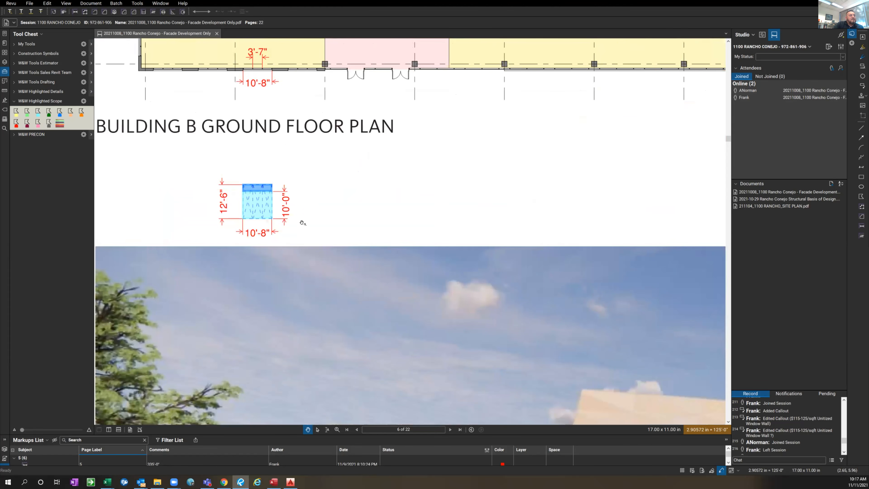
pyautogui.scroll(-3, 376, 211)
pyautogui.scroll(1, 343, 240)
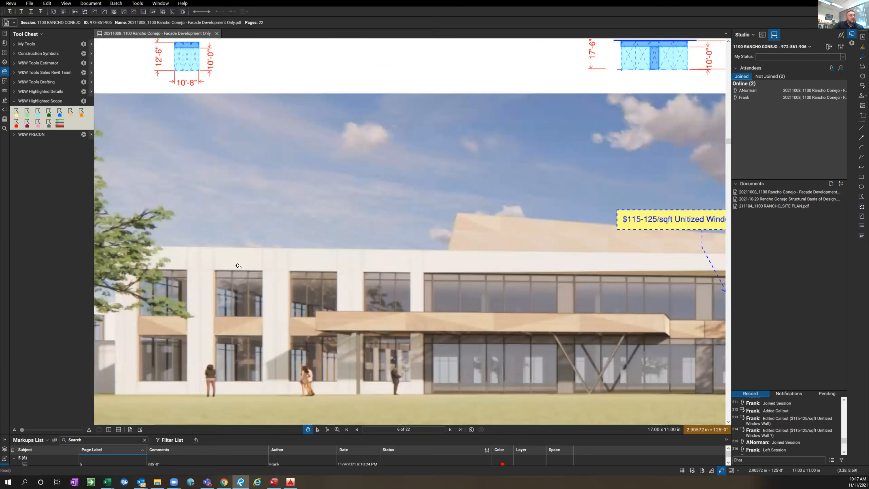
pyautogui.scroll(1, 238, 296)
pyautogui.scroll(-1, 297, 297)
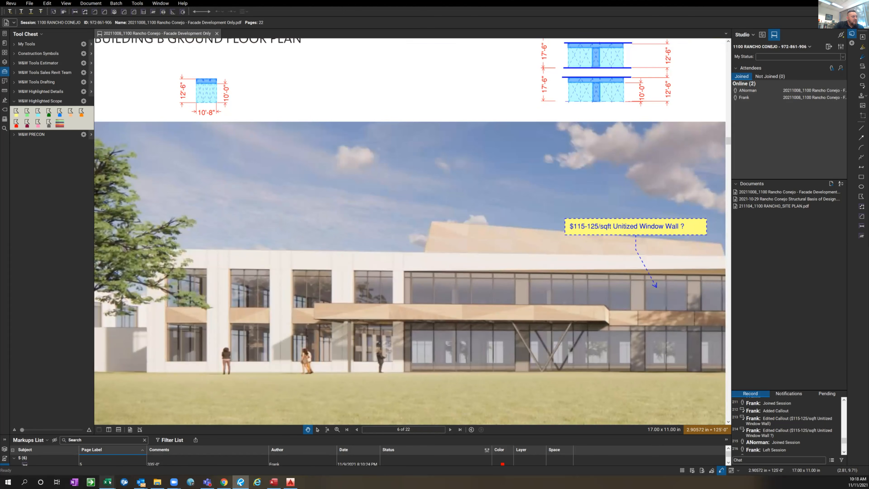
# Switch to the 02 W75 UWW PW workbook and highlight part numbers W75-53X1 and W75-55X1 in yellow on the Extrusion worksheet
pyautogui.moveTo(109, 482)
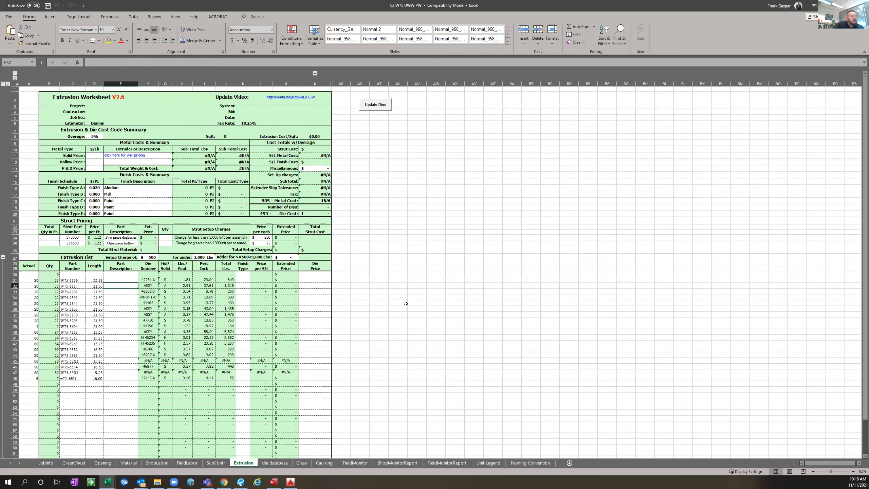
pyautogui.click(416, 308)
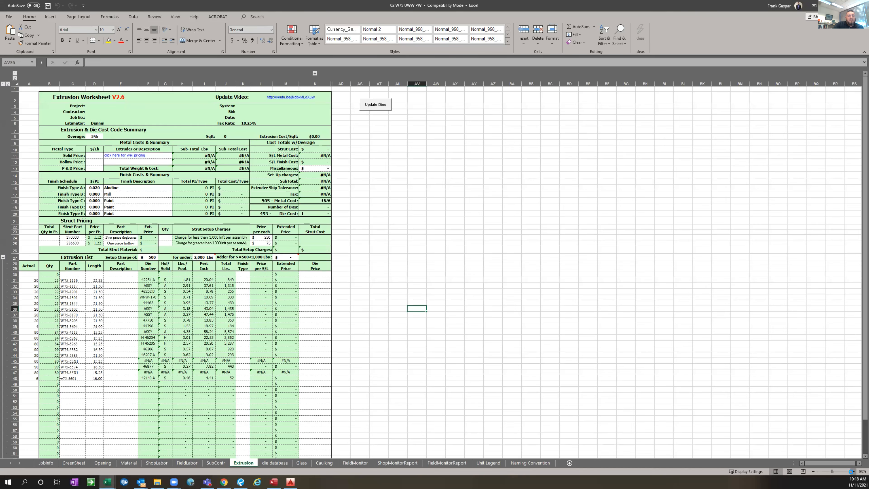
pyautogui.click(851, 472)
pyautogui.click(851, 472)
pyautogui.click(851, 471)
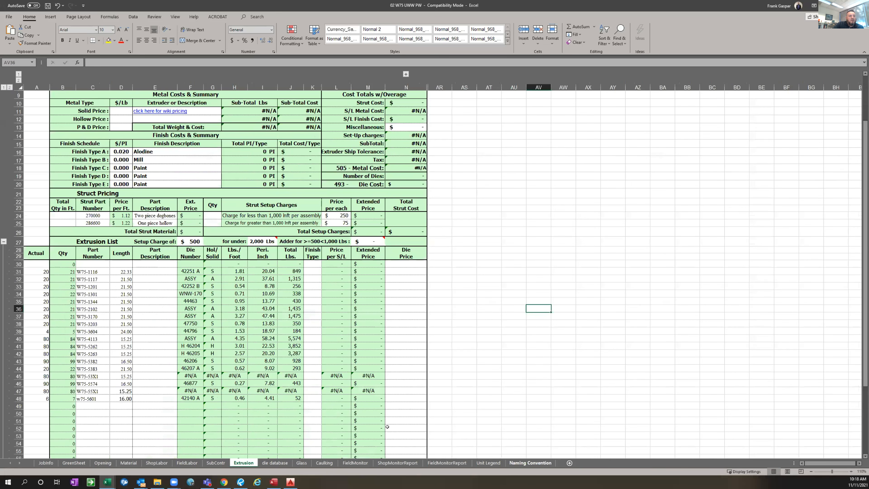
pyautogui.click(85, 374)
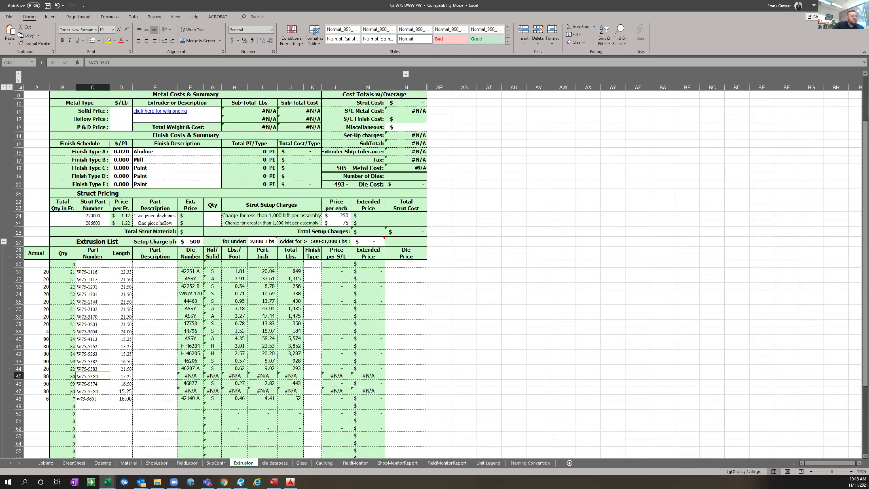
pyautogui.click(109, 40)
pyautogui.click(95, 390)
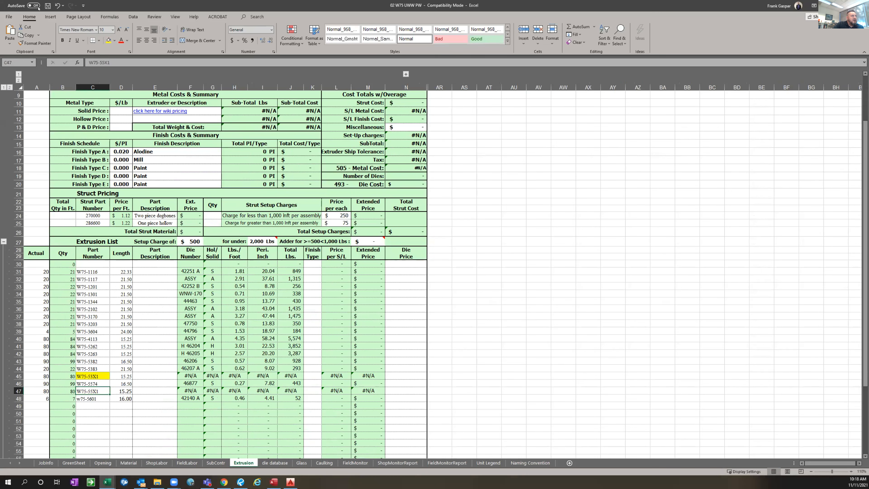
pyautogui.click(109, 40)
pyautogui.click(563, 323)
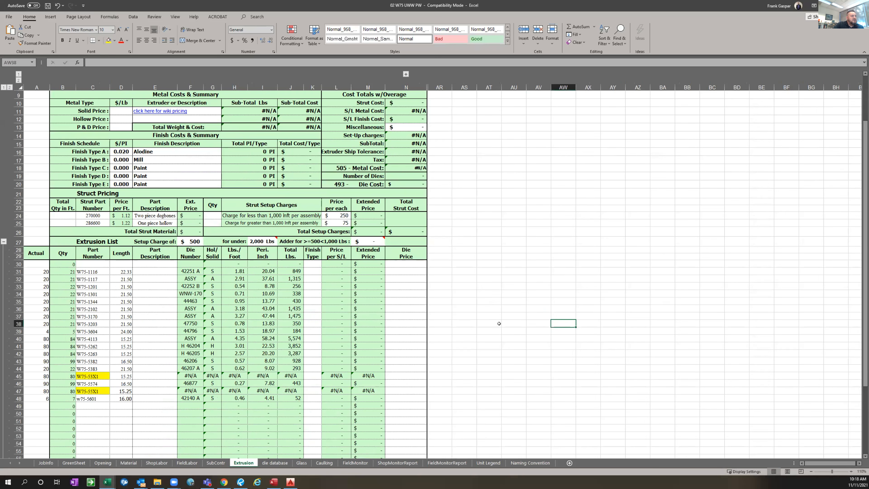
pyautogui.click(97, 376)
pyautogui.click(93, 390)
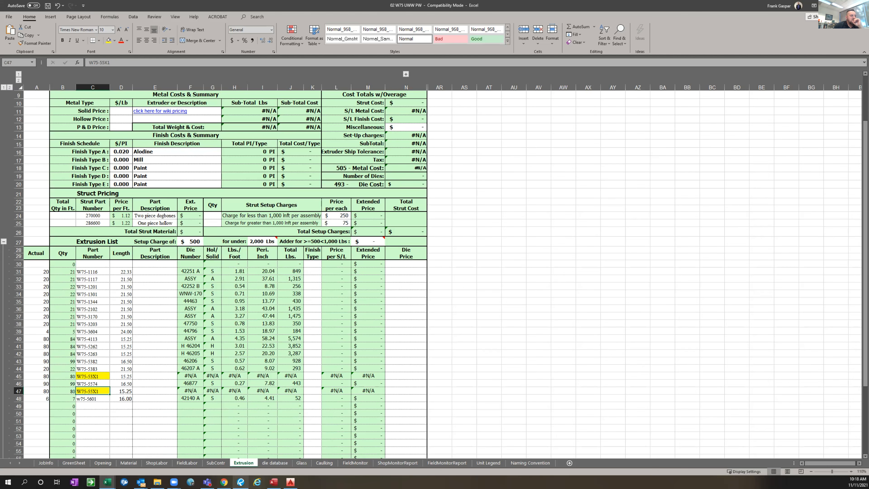
# Return to Bluebeam Revu and examine the window wall bays along the Building B rendering, from the price callout to the far end
pyautogui.click(241, 481)
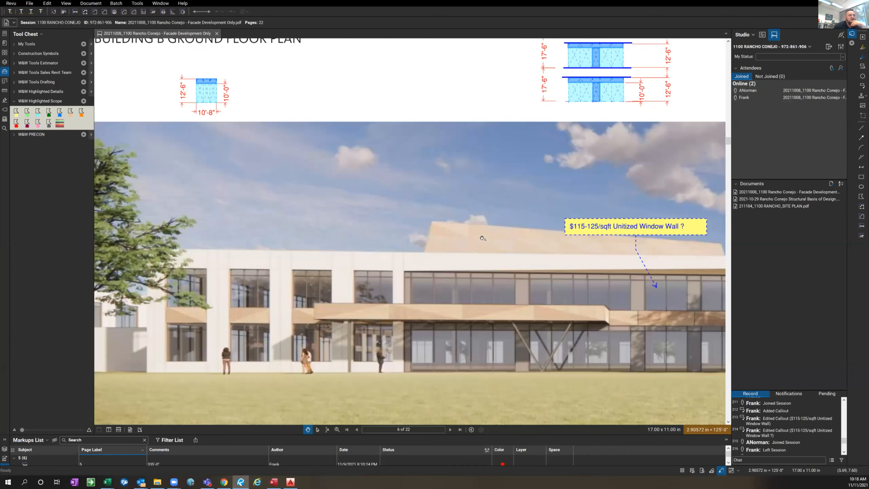
pyautogui.scroll(-5, 432, 244)
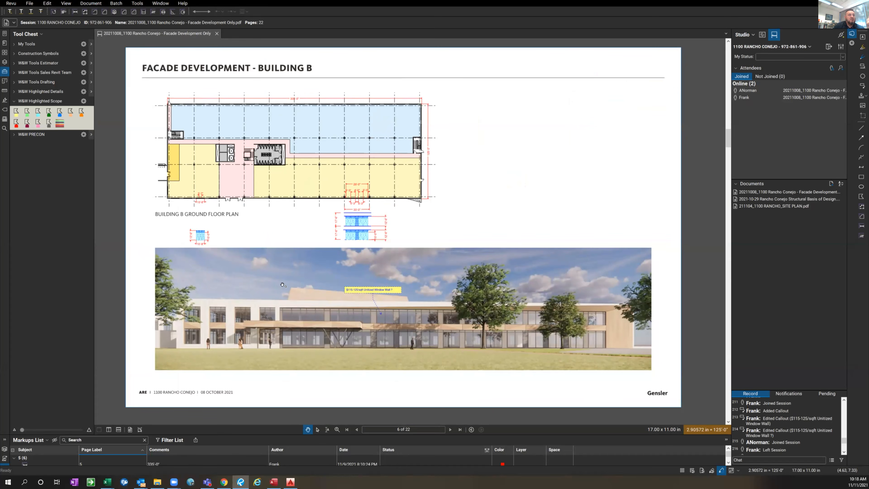
pyautogui.scroll(5, 283, 285)
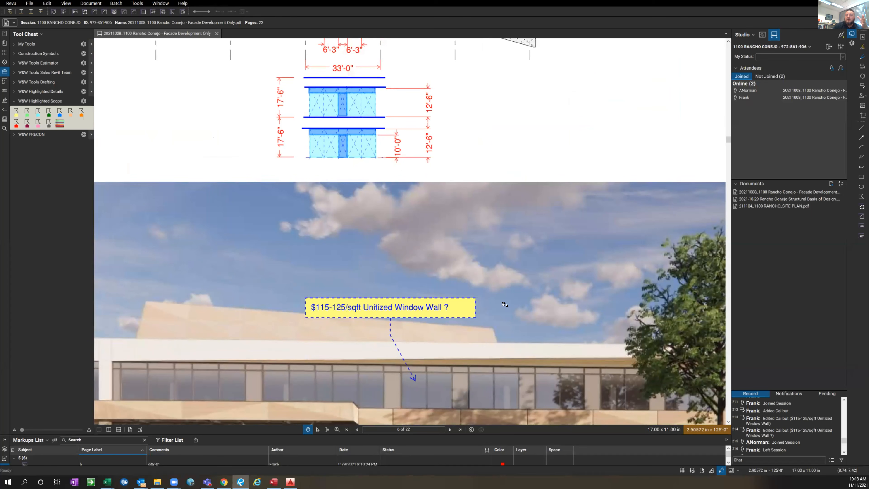
pyautogui.scroll(-3, 509, 200)
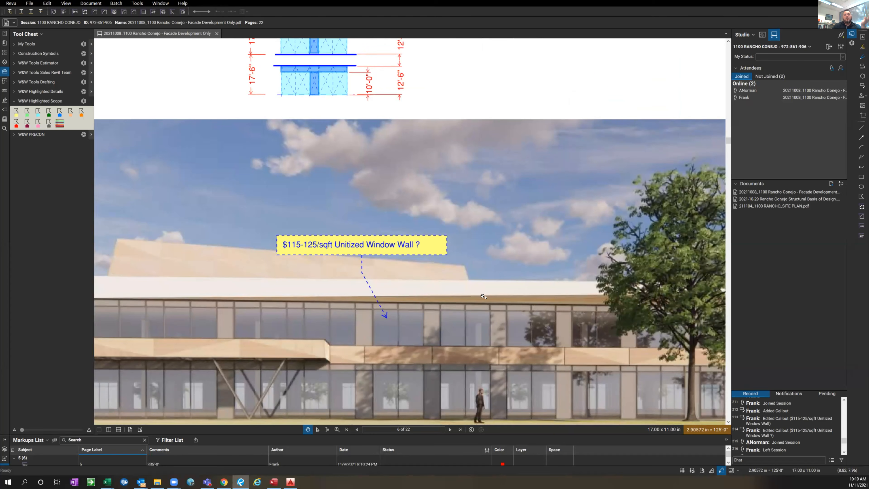
pyautogui.scroll(-5, 499, 275)
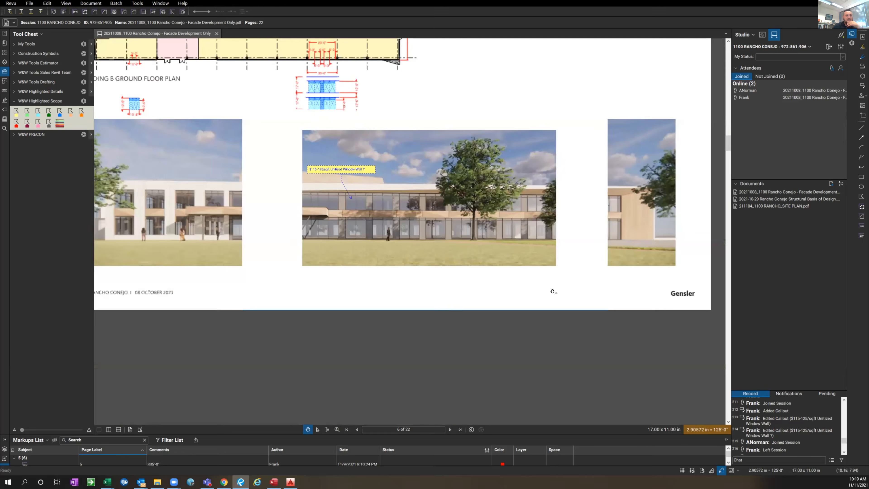
pyautogui.scroll(3, 460, 266)
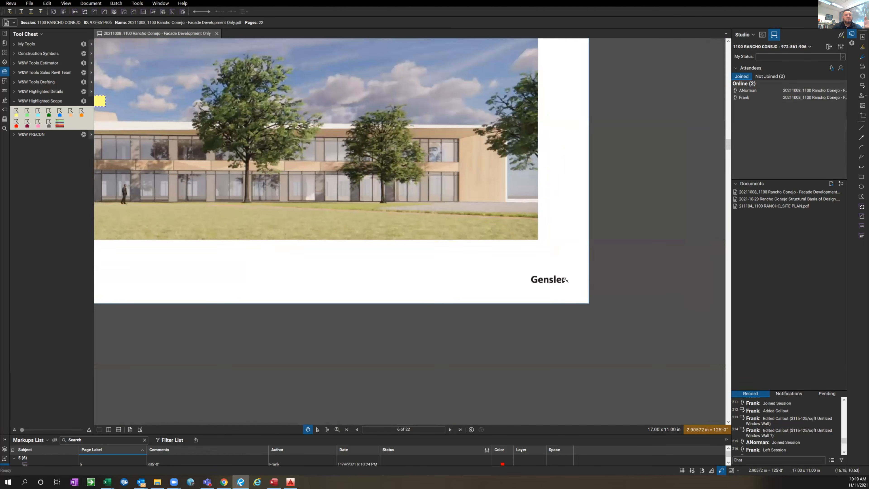
pyautogui.moveTo(461, 264); pyautogui.dragTo(480, 307)
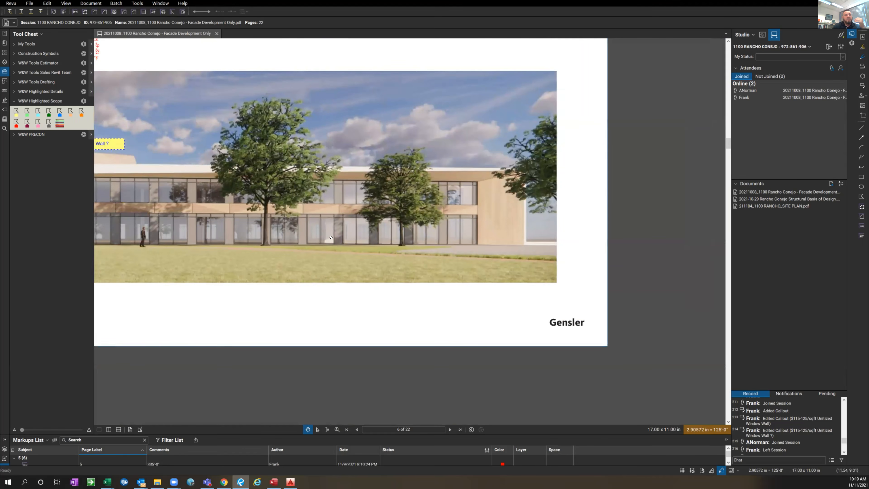
pyautogui.scroll(2, 233, 209)
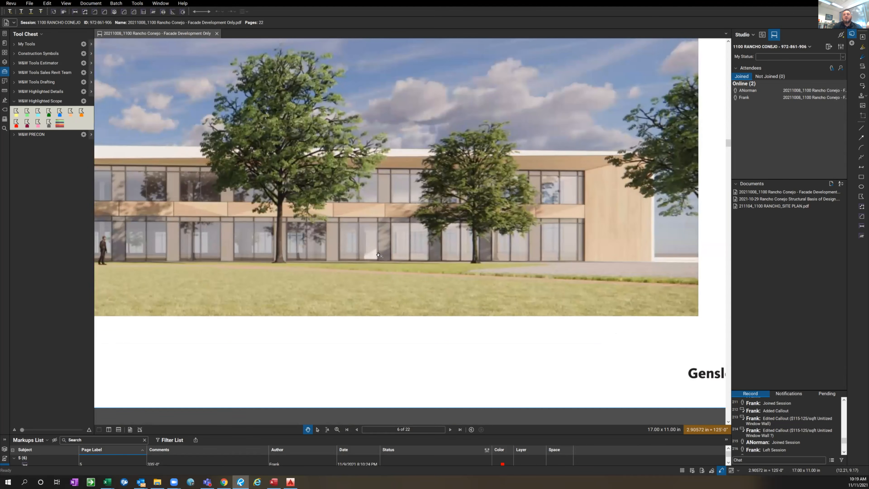
pyautogui.moveTo(166, 156); pyautogui.dragTo(315, 205)
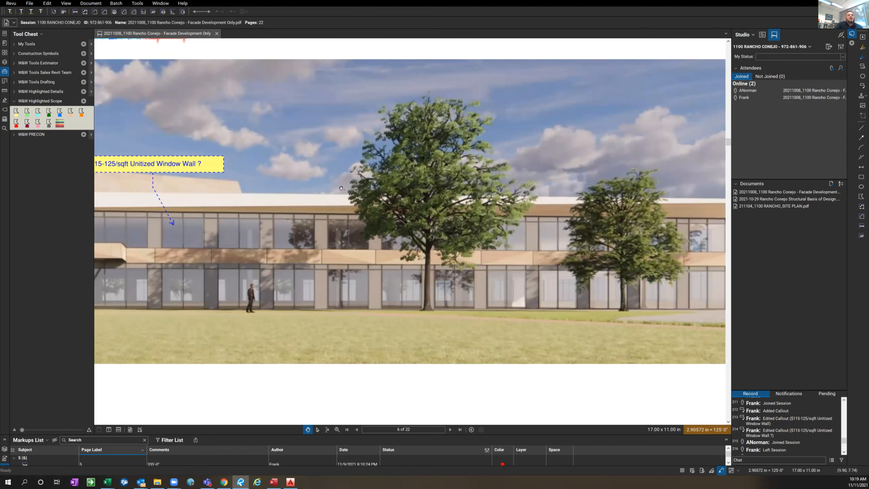
# View the full Building B rendering with the window wall elevations above it, and return to the Extrusion worksheet of 02 W75 UWW PW
pyautogui.scroll(-2, 515, 247)
pyautogui.scroll(-1, 524, 254)
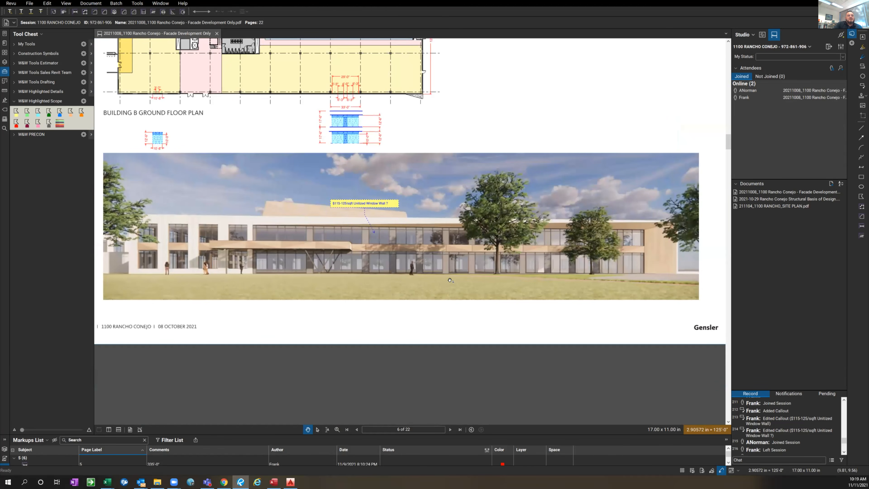
pyautogui.moveTo(442, 294); pyautogui.dragTo(480, 315)
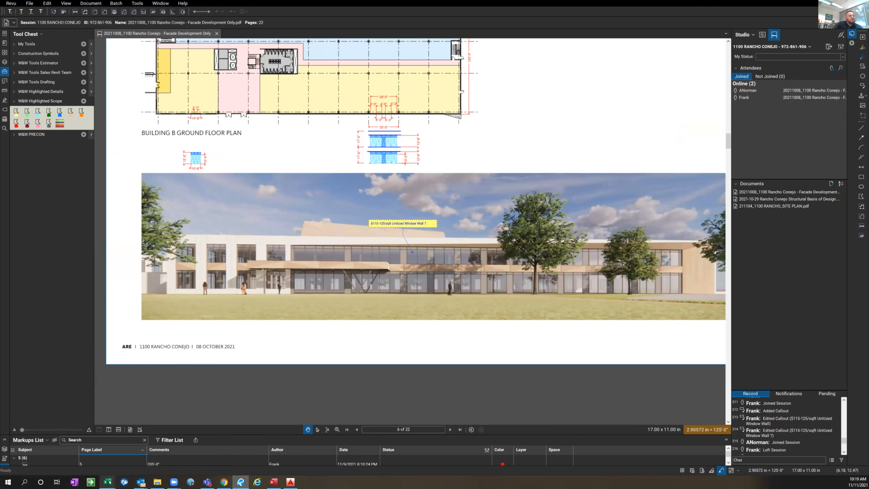
pyautogui.click(109, 448)
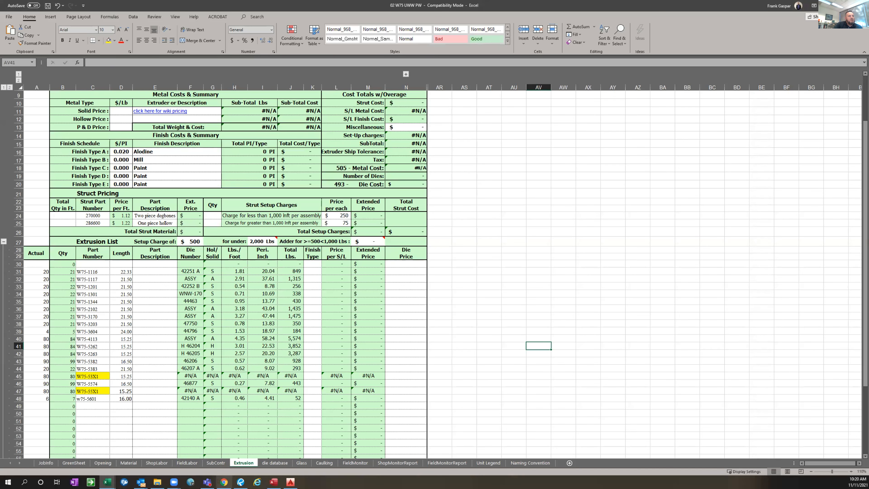
# Switch to AutoCAD to examine the three-bay window wall elevation in 301.dwg, and bring up the Takeoff2016 program for 1100 RANCHO UWW PW
pyautogui.moveTo(290, 482)
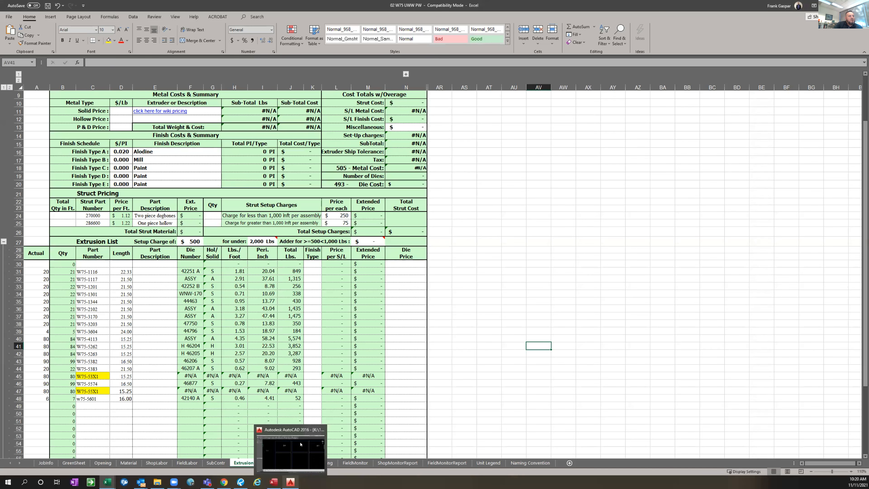
pyautogui.click(295, 454)
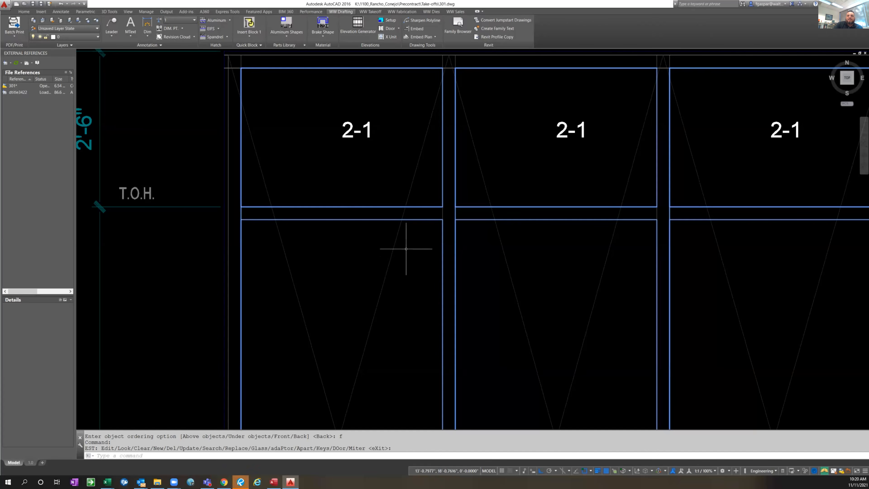
pyautogui.scroll(-10, 398, 243)
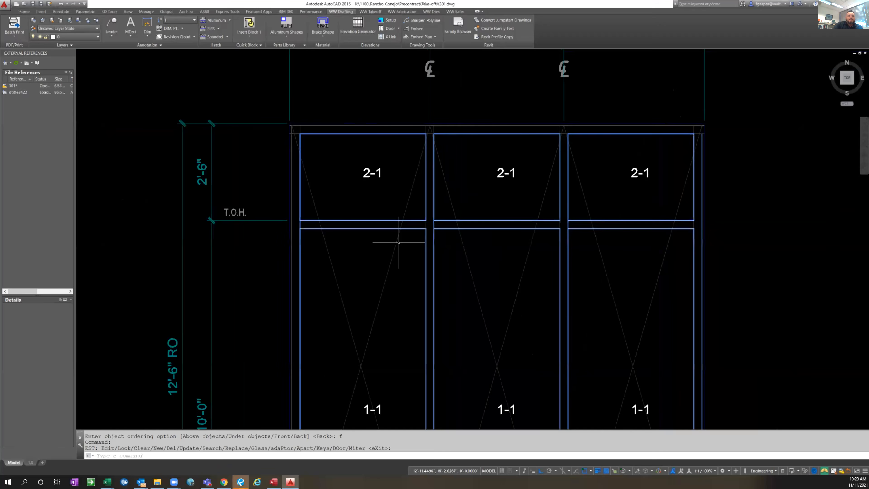
pyautogui.moveTo(538, 281); pyautogui.dragTo(485, 282, button='middle')
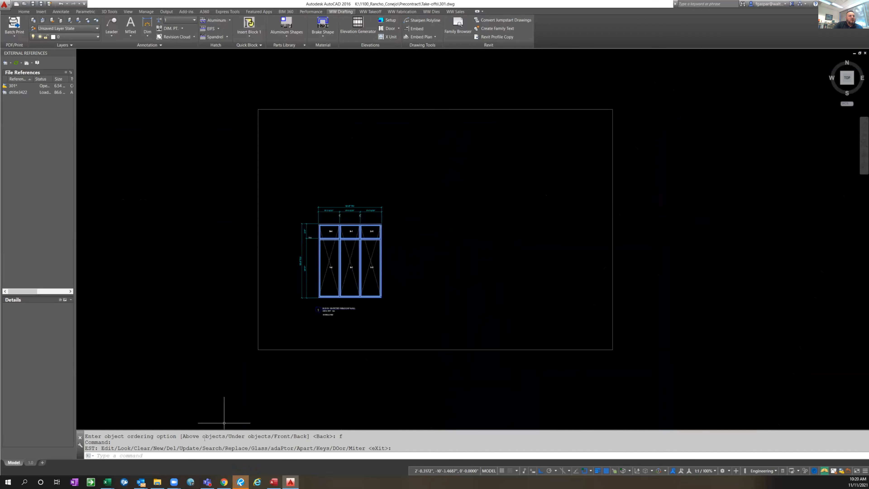
pyautogui.moveTo(274, 482)
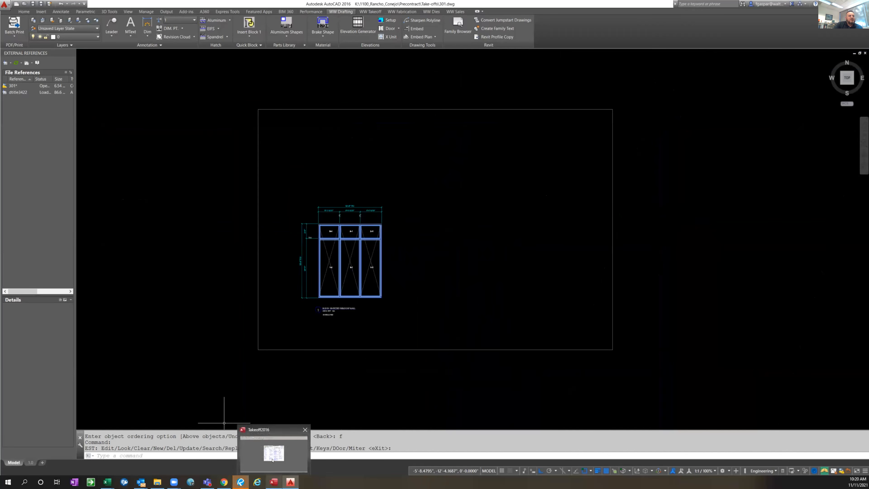
pyautogui.click(274, 459)
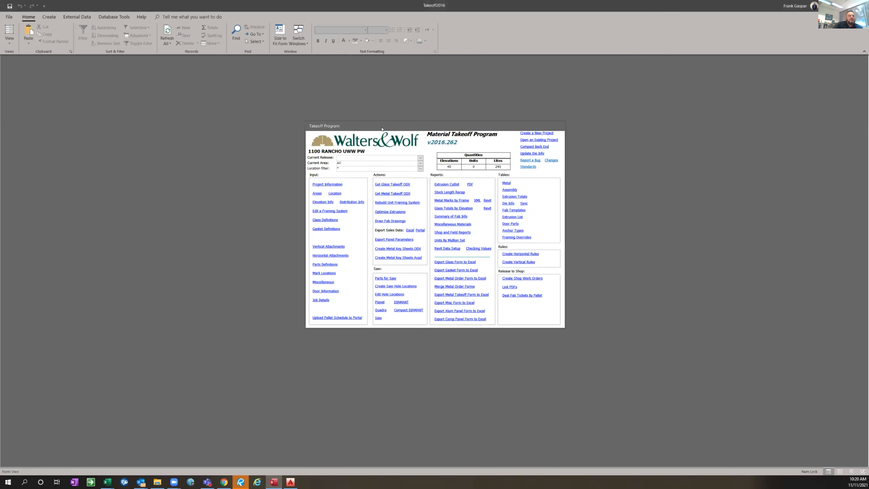